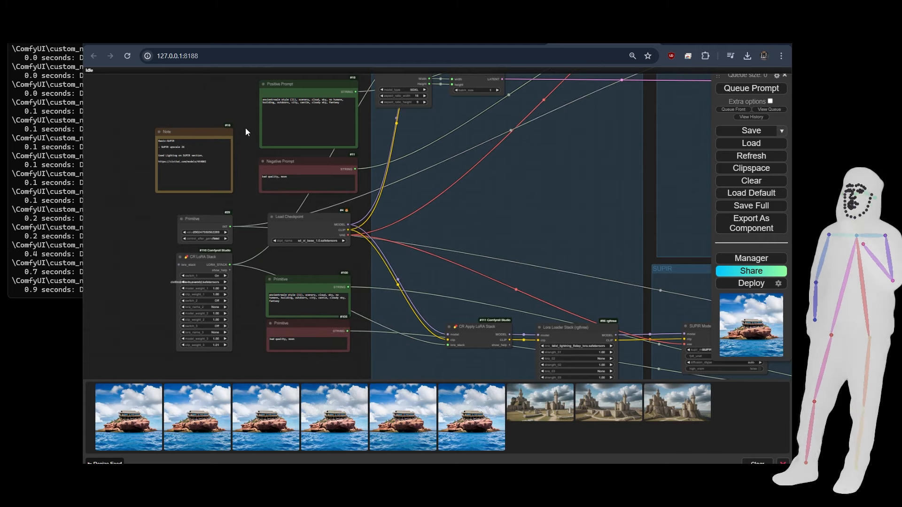
Step: Examine the Load Checkpoint, CR LoRA Stack, CR Apply LoRA Stack and Lora Loader Stack nodes and how they are connected
scroll(236, 187, down, 2)
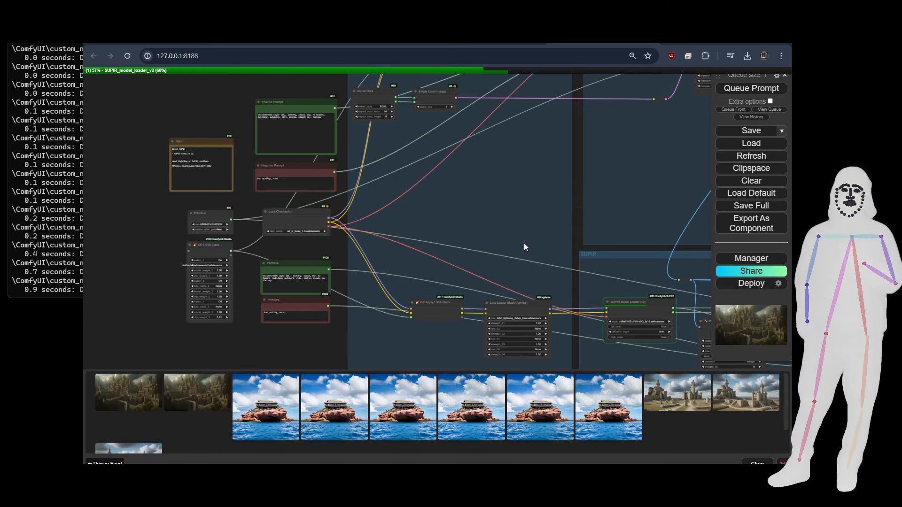
scroll(414, 223, down, 5)
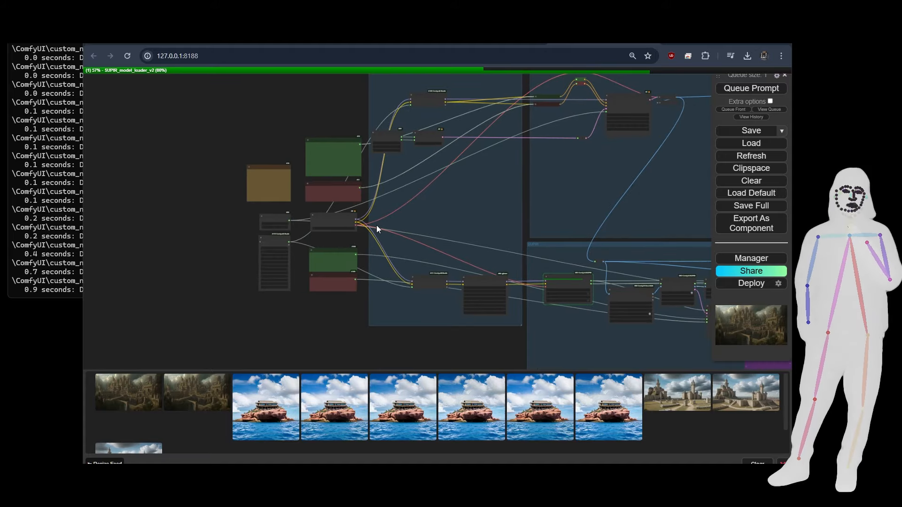
scroll(377, 225, up, 6)
click(297, 215)
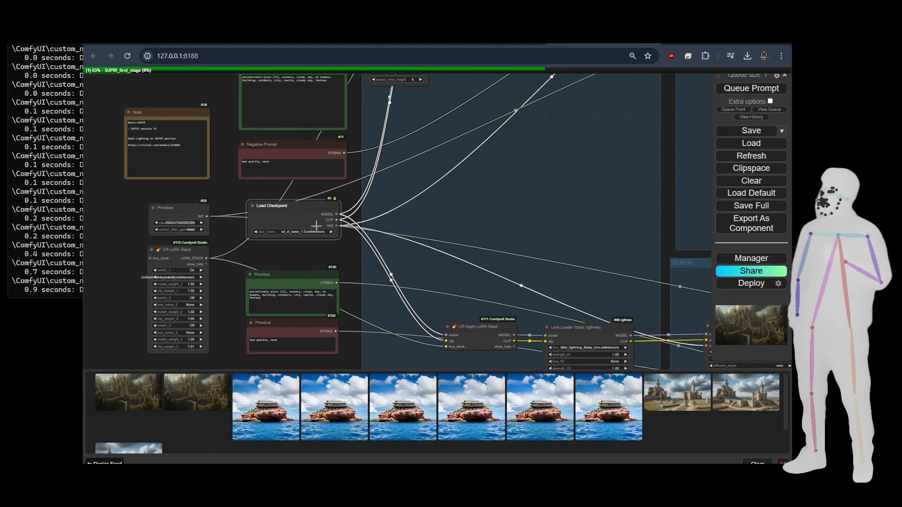
scroll(393, 221, down, 5)
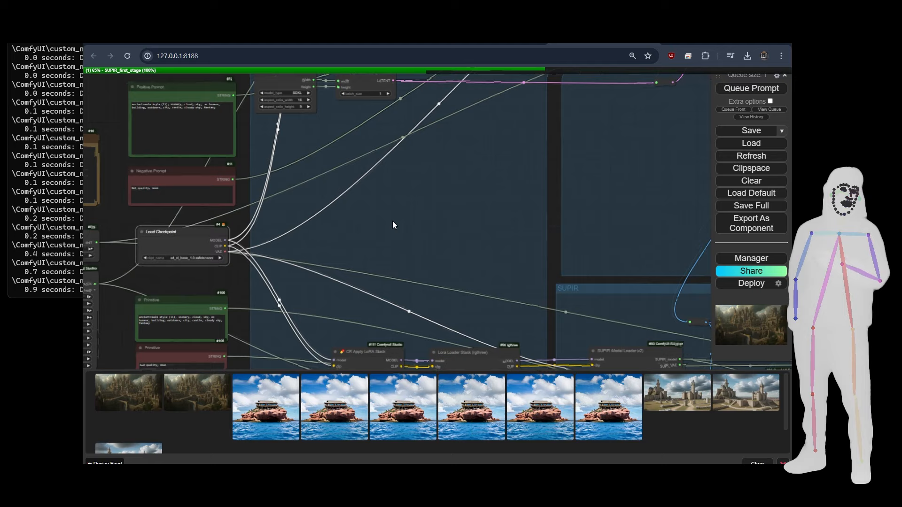
scroll(393, 261, up, 3)
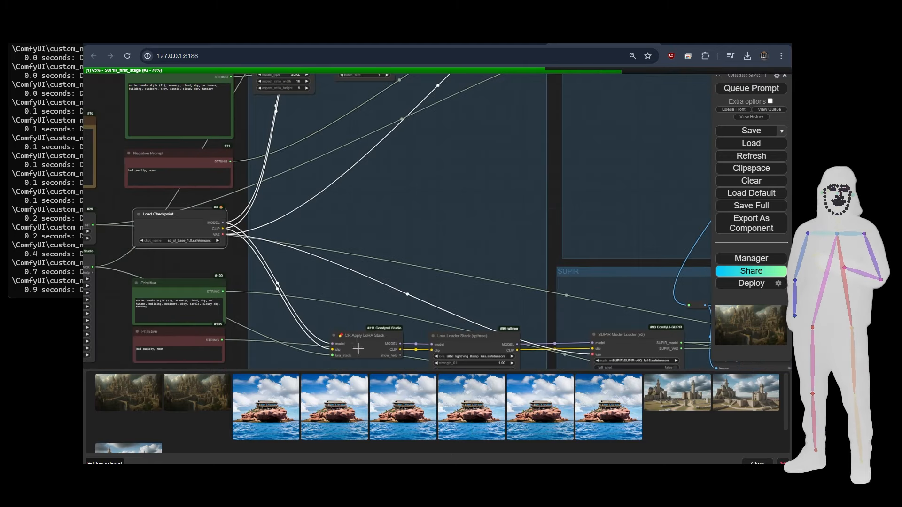
scroll(357, 310, up, 3)
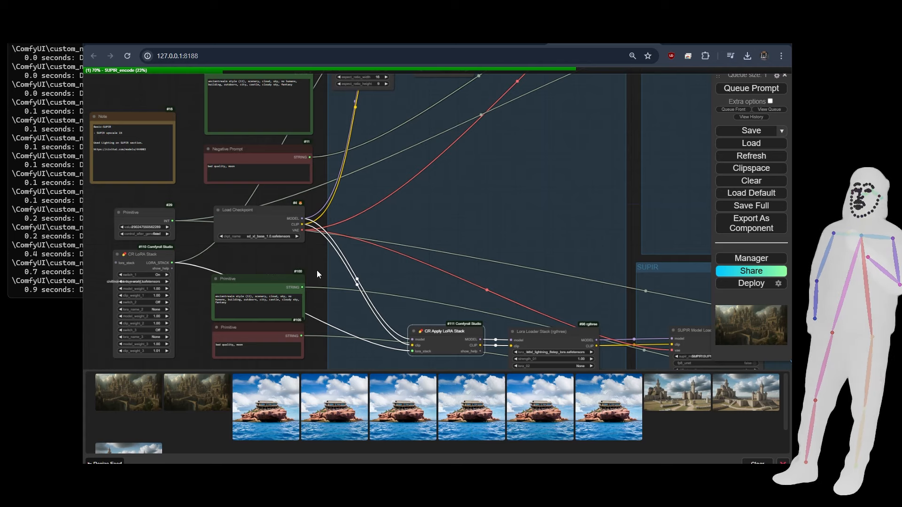
click(138, 260)
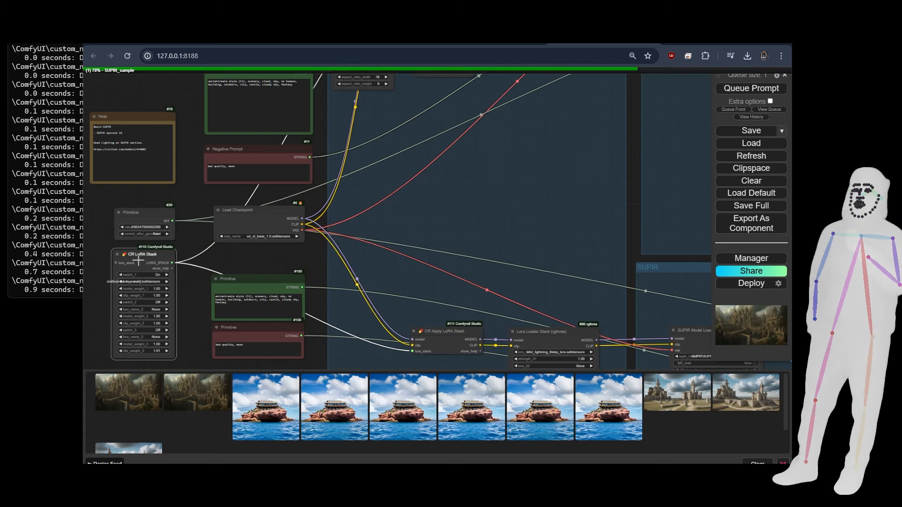
scroll(459, 211, up, 3)
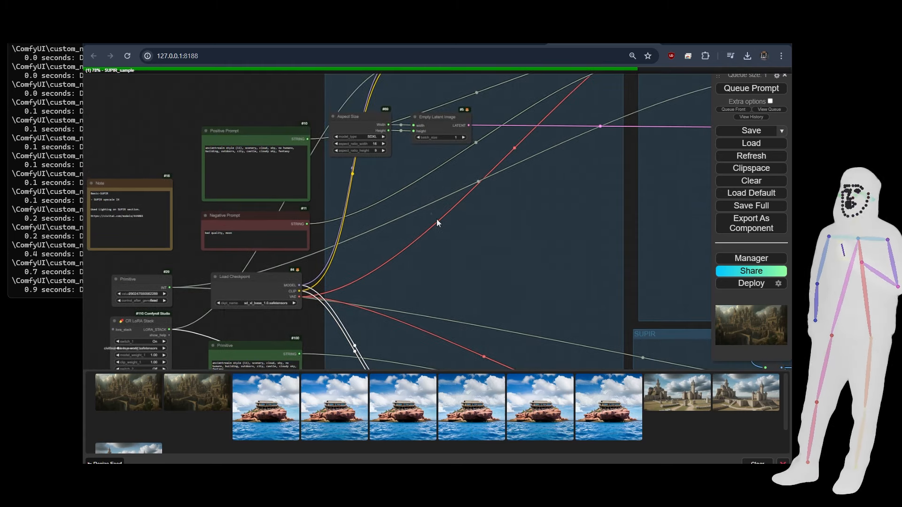
drag(445, 235, 449, 282)
drag(484, 365, 390, 124)
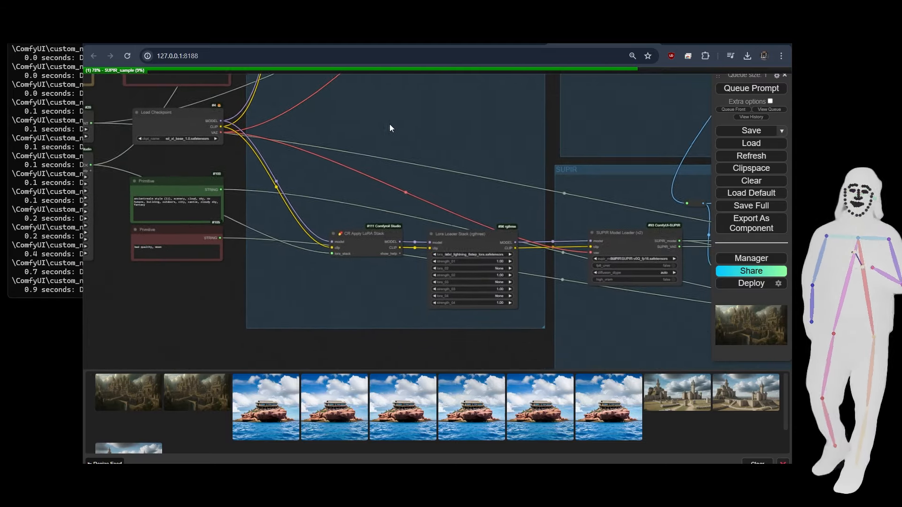
scroll(488, 280, down, 6)
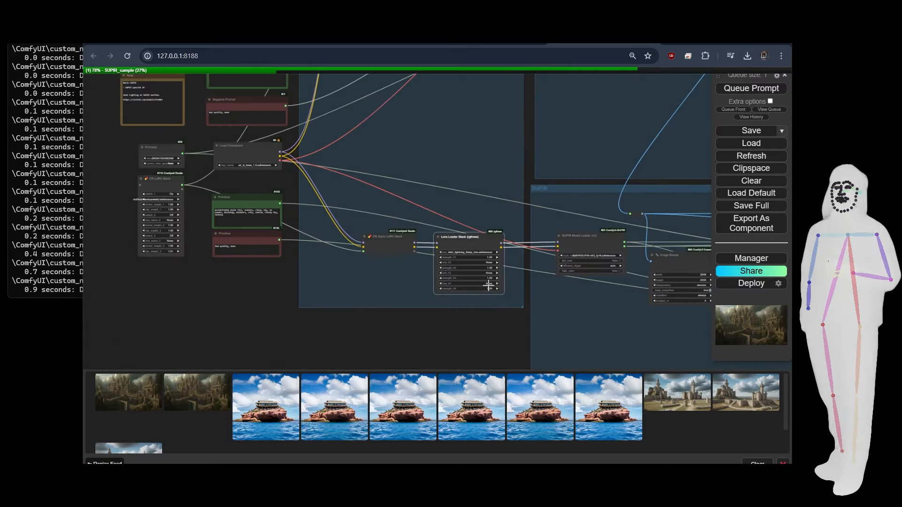
scroll(483, 318, up, 6)
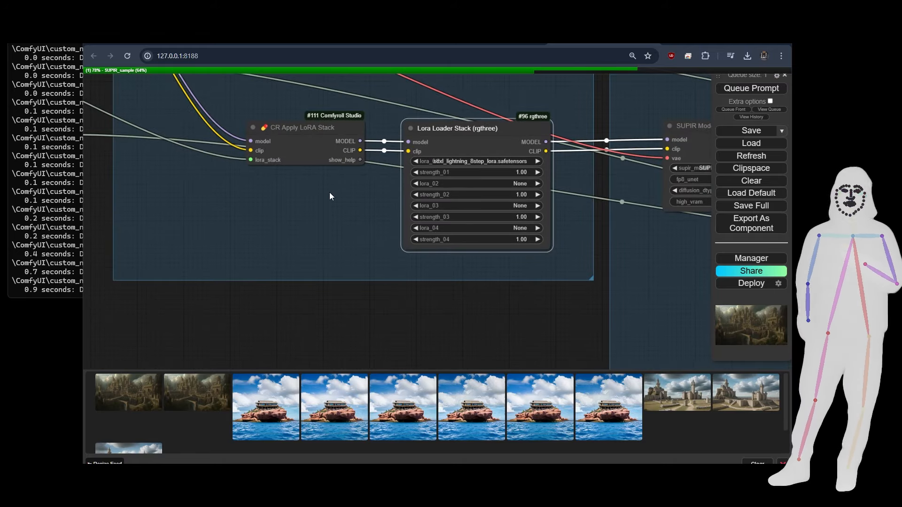
Step: Examine the active SUPIR Sampler and the settings of the two bypassed SUPIR Sampler nodes below it
scroll(329, 192, down, 8)
drag(550, 271, 145, 279)
scroll(530, 304, up, 4)
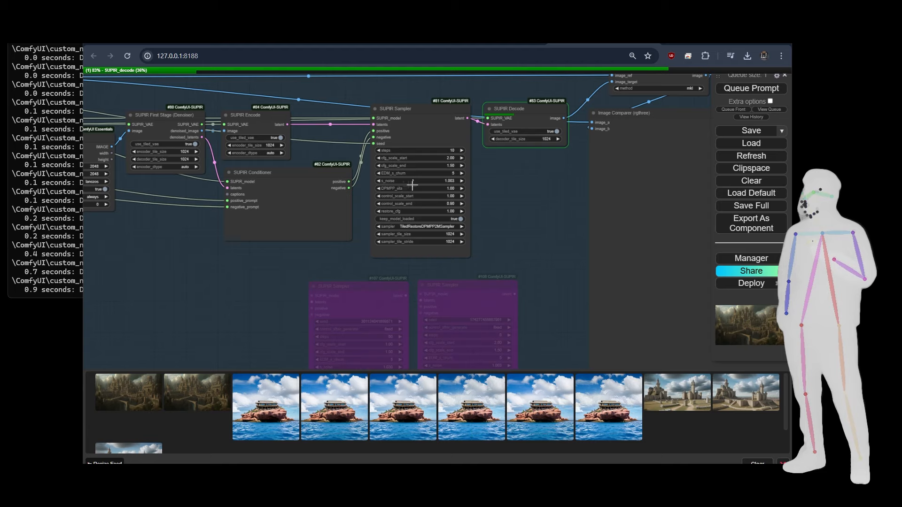
drag(507, 243, 534, 193)
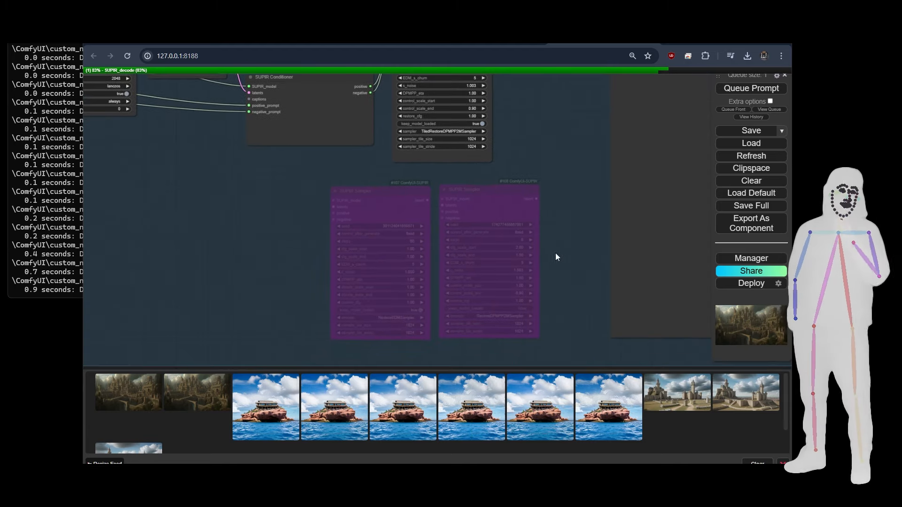
scroll(553, 255, up, 5)
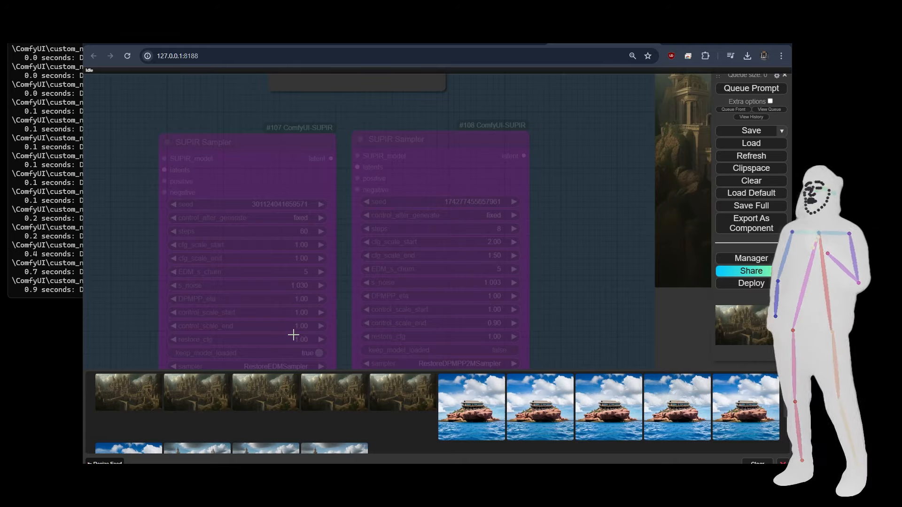
scroll(559, 312, down, 5)
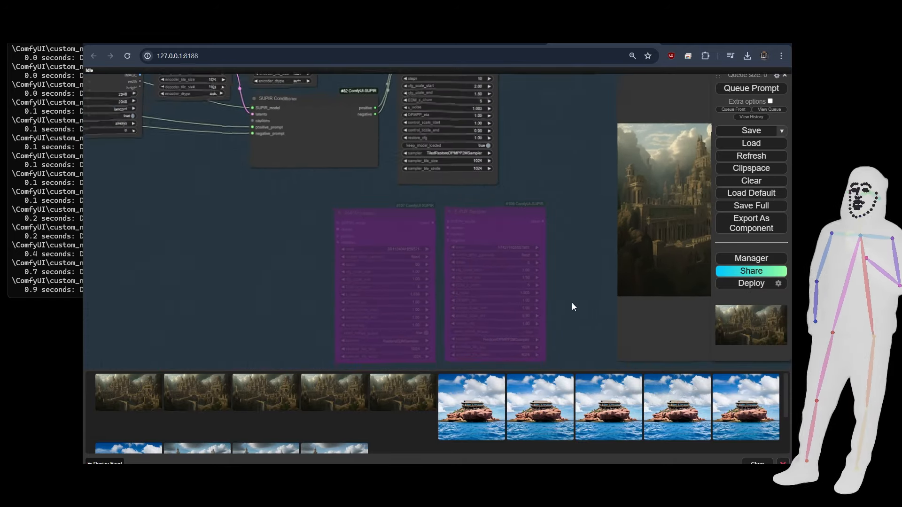
Step: Set the sampler of the active SUPIR Sampler node to RestoreEDMSampler
drag(574, 194, 572, 249)
scroll(515, 223, up, 5)
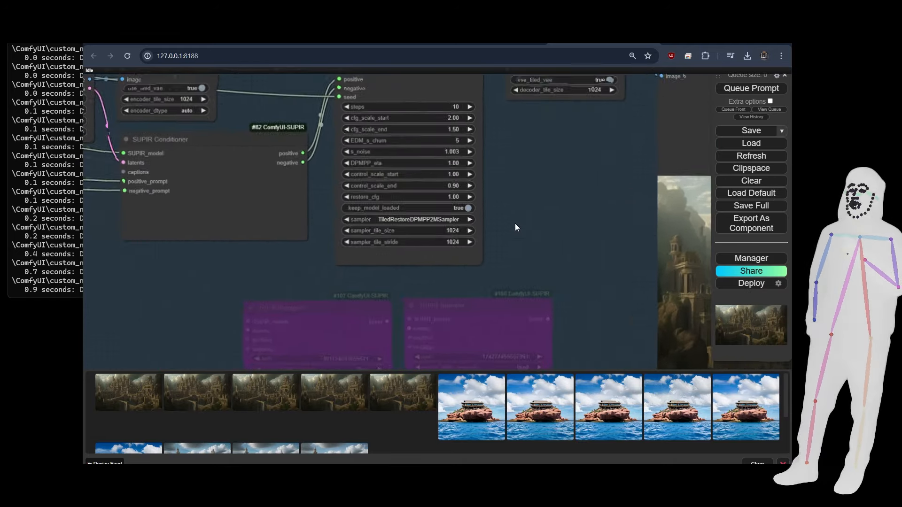
click(343, 218)
click(338, 229)
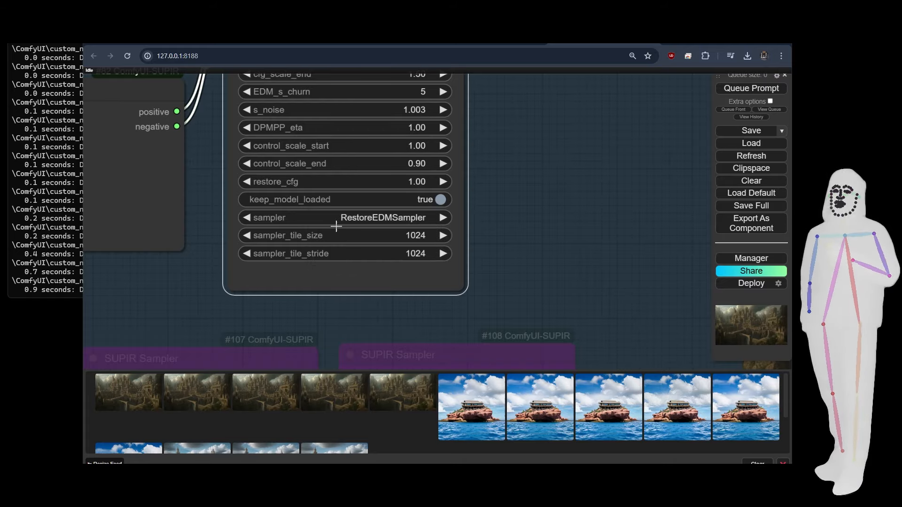
scroll(520, 219, down, 5)
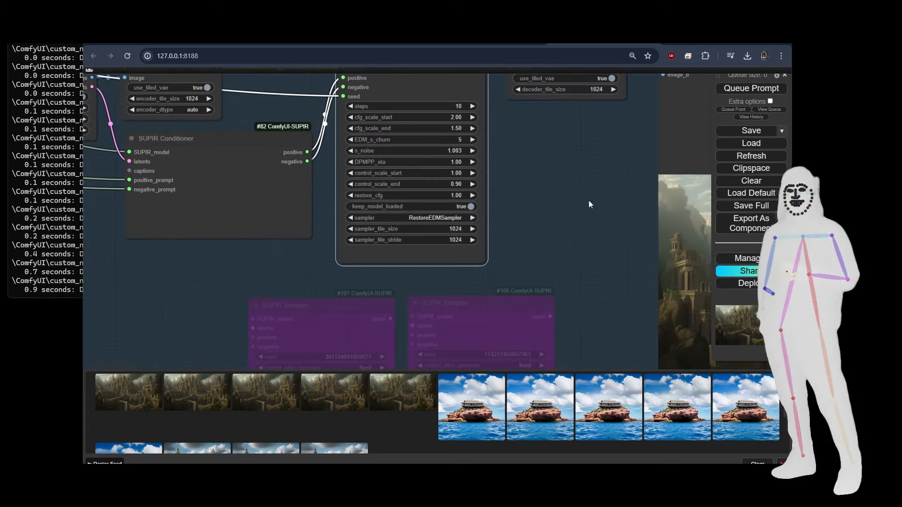
Step: Trace the CR LoRA Stack connection behind the positive-prompt Primitive node through CR Apply LoRA Stack and Lora Loader Stack to the SUPIR Model Loader
scroll(578, 209, down, 6)
drag(210, 235, 531, 316)
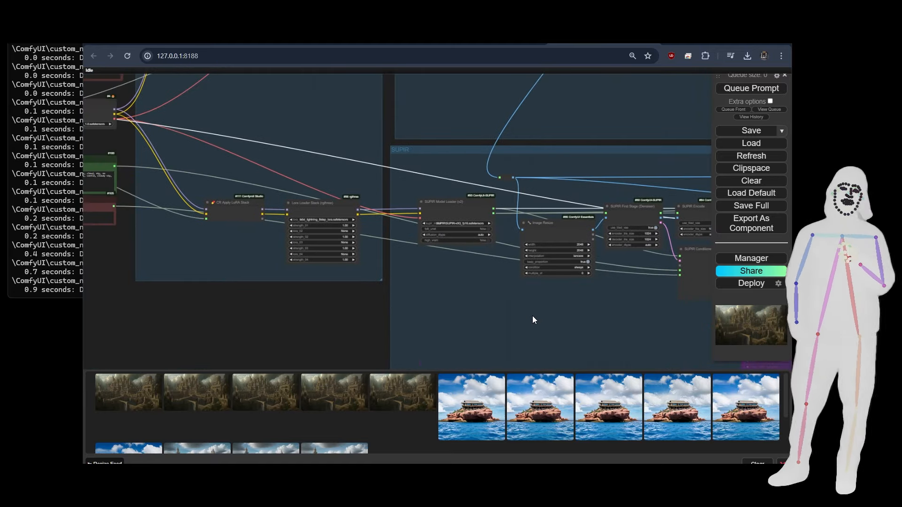
drag(203, 156, 370, 212)
scroll(266, 195, up, 5)
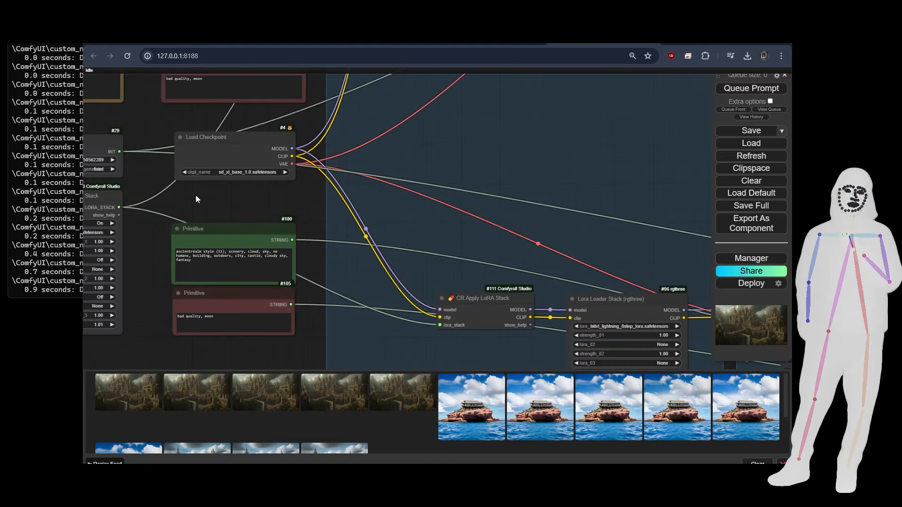
drag(195, 195, 349, 205)
drag(447, 234, 447, 232)
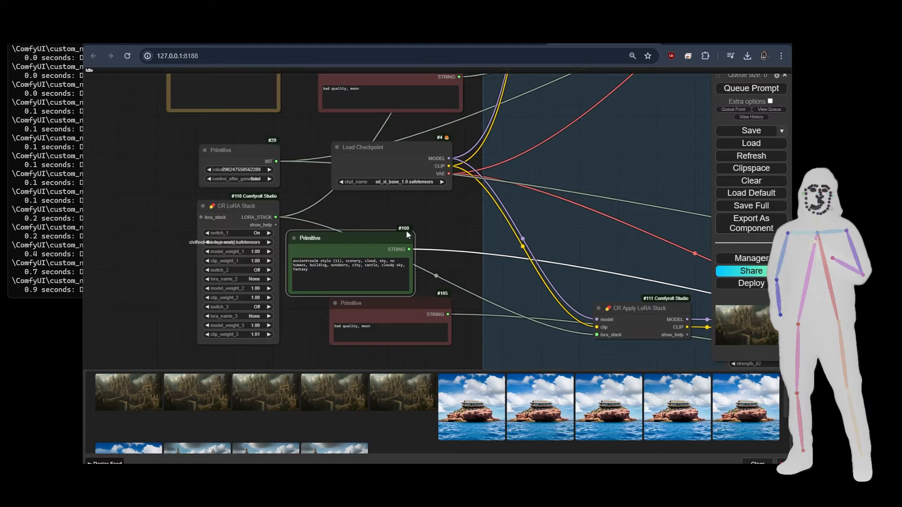
scroll(469, 227, down, 3)
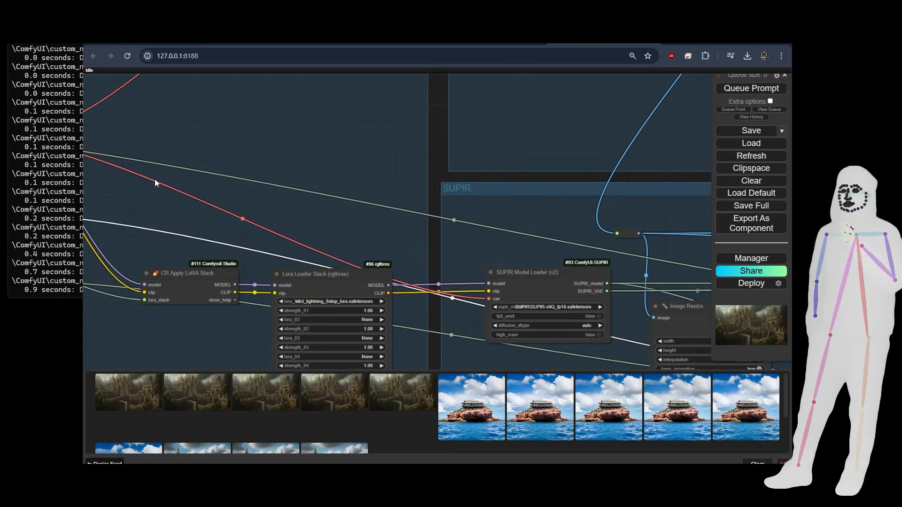
scroll(154, 179, down, 3)
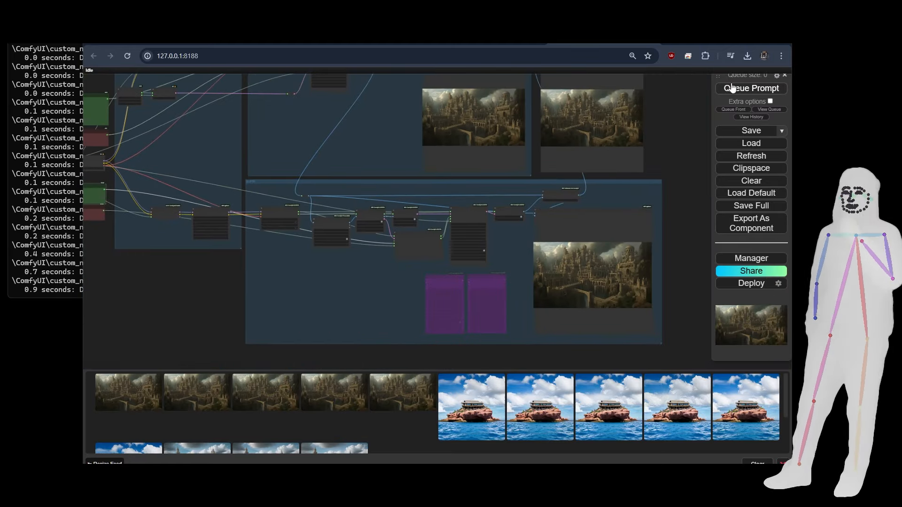
Step: Queue the workflow with the EDM sampler and compare the upscaled city image with the original in the Image Comparer
click(739, 94)
drag(669, 284, 635, 226)
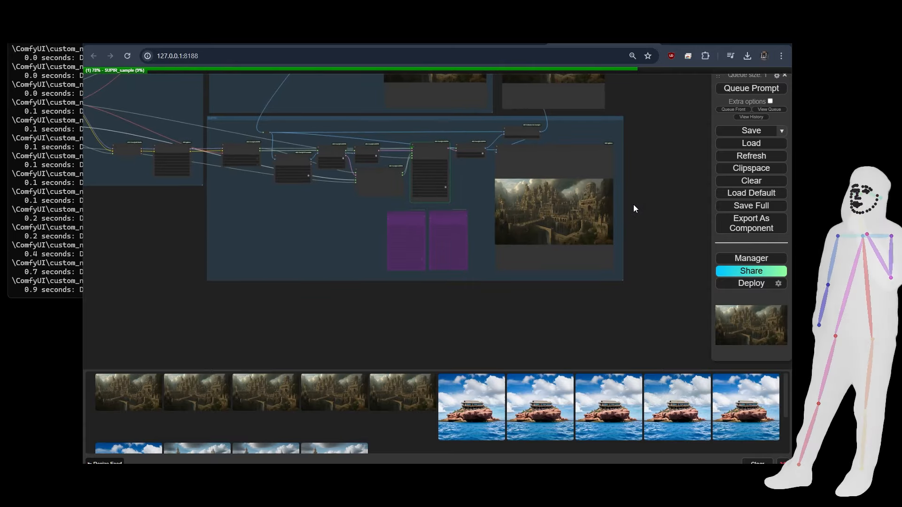
scroll(633, 209, up, 6)
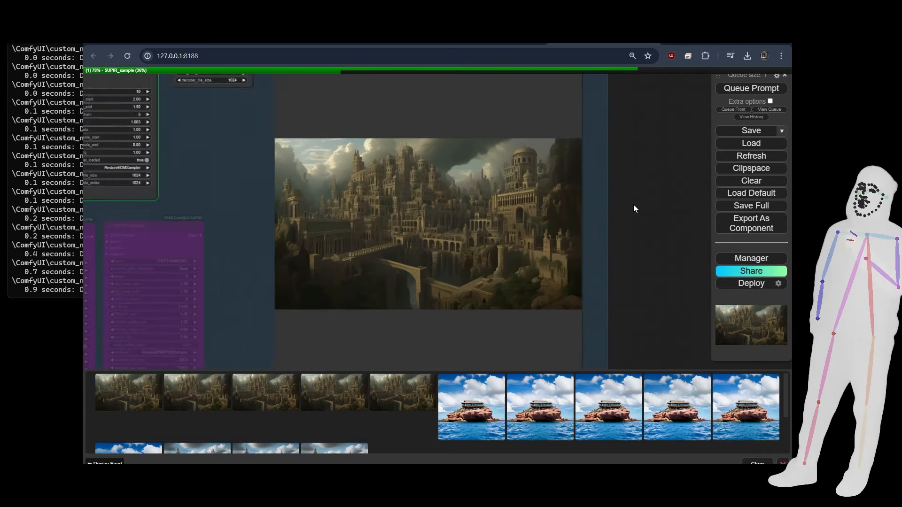
drag(633, 219, 724, 223)
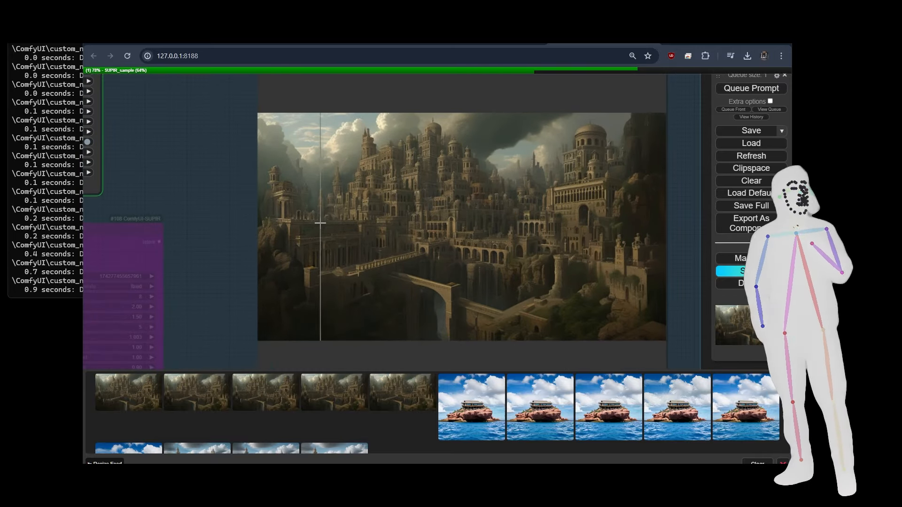
scroll(403, 217, up, 4)
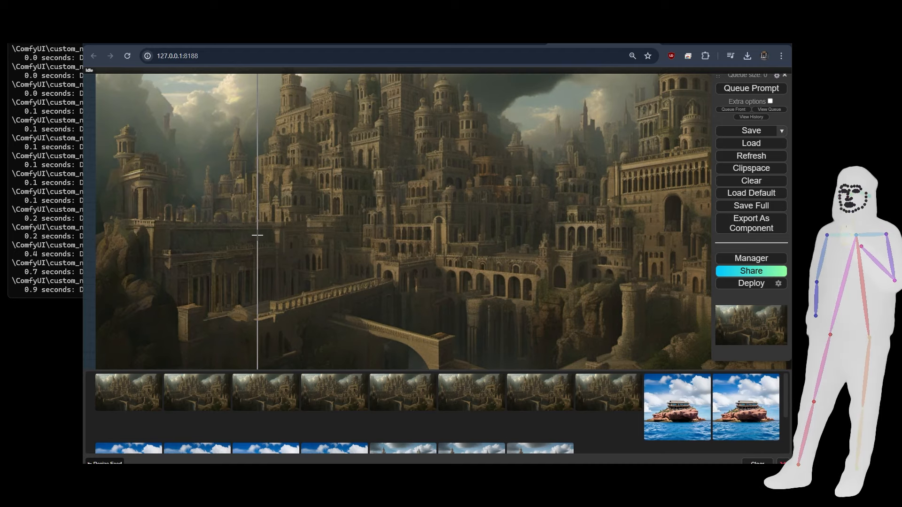
Step: Set the active SUPIR Sampler's sampler to RestoreDPMPP2MSampler and queue the workflow again
scroll(548, 211, down, 5)
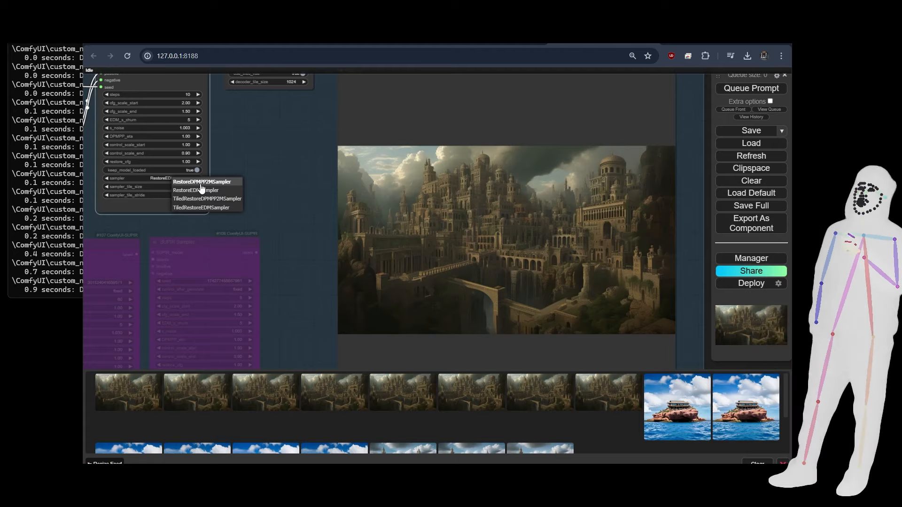
click(752, 90)
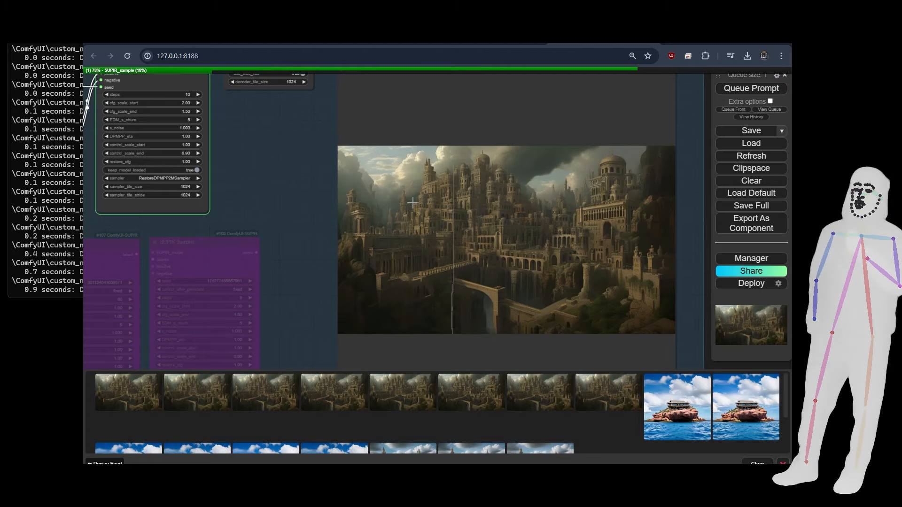
Step: Compare the original and upscaled city images in the Image Comparer, checking fine detail in the arches, bridge and towers
scroll(536, 255, up, 3)
scroll(537, 254, down, 2)
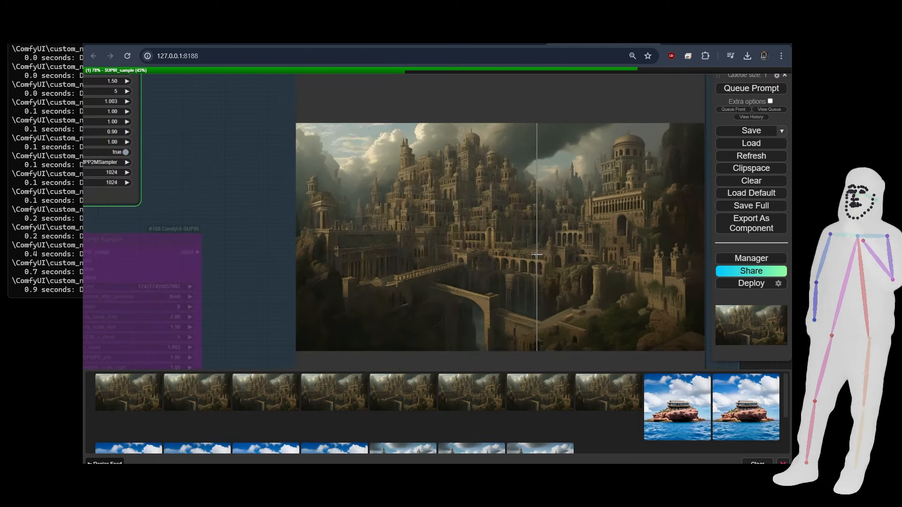
scroll(536, 254, up, 4)
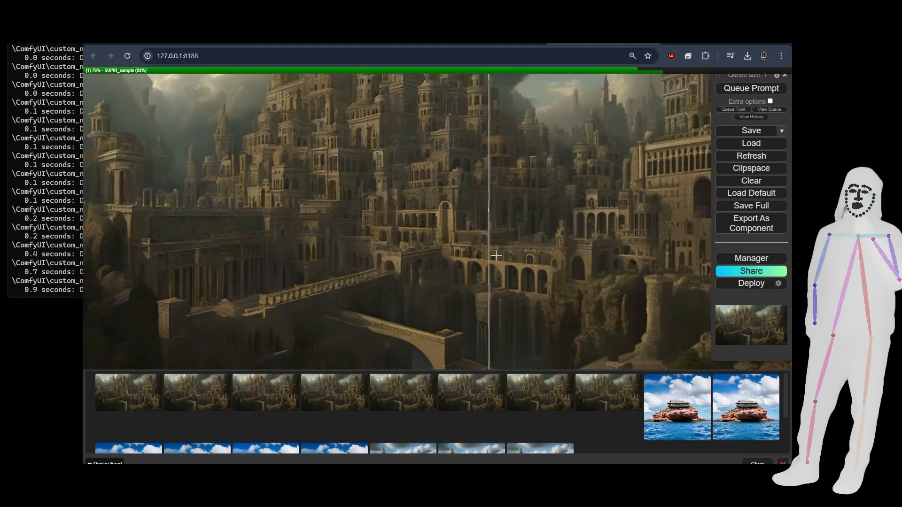
scroll(499, 259, up, 4)
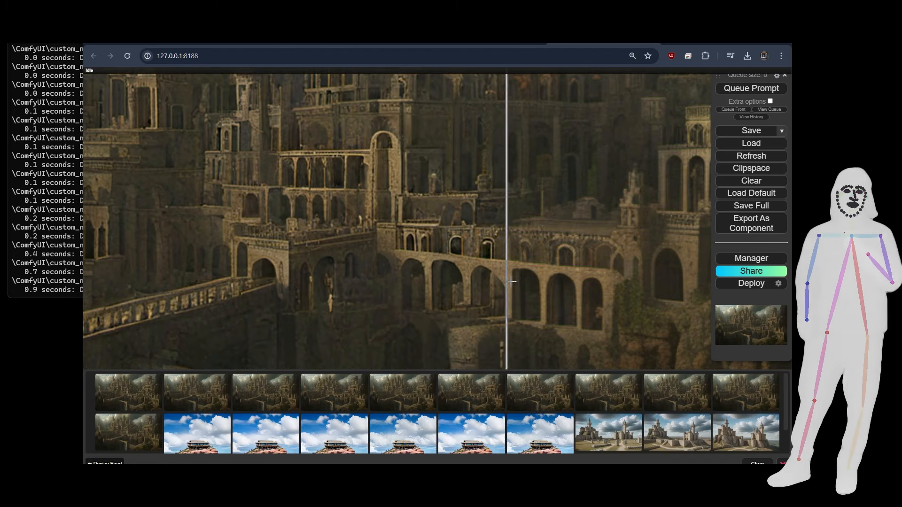
scroll(575, 279, down, 6)
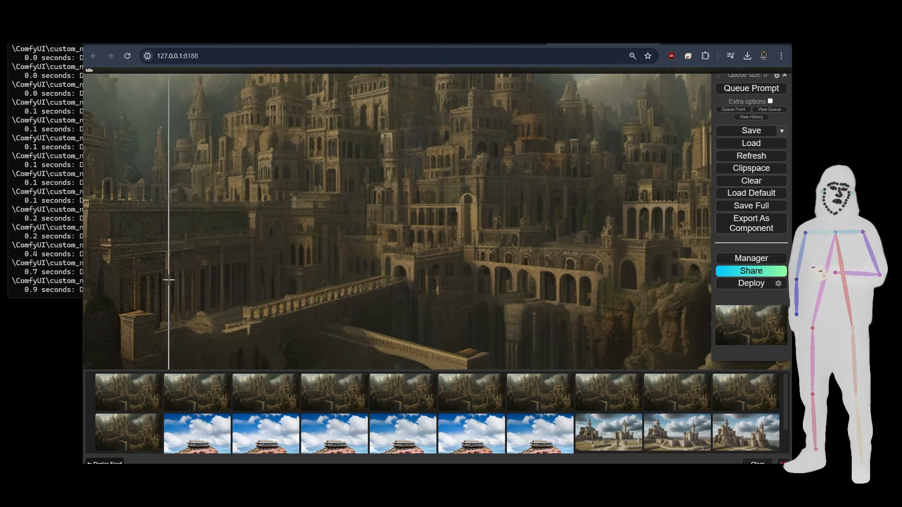
scroll(418, 244, up, 8)
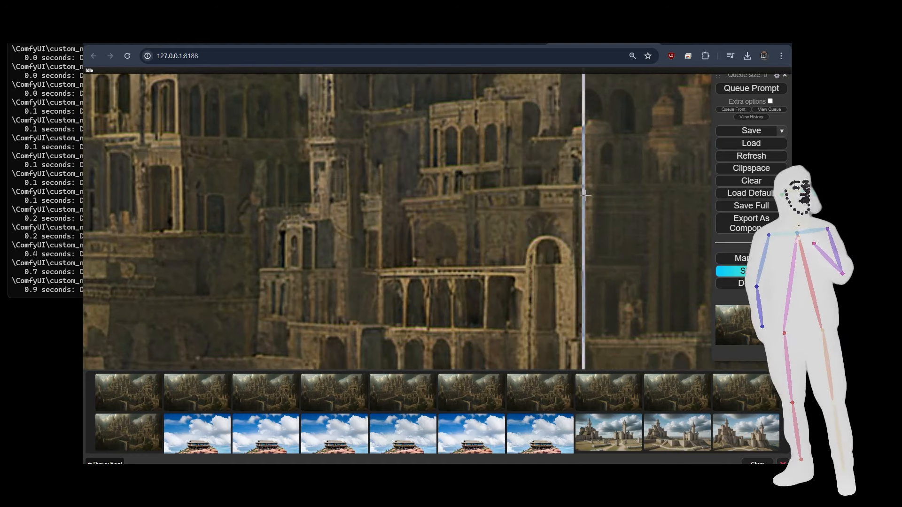
scroll(625, 195, down, 3)
scroll(624, 196, down, 4)
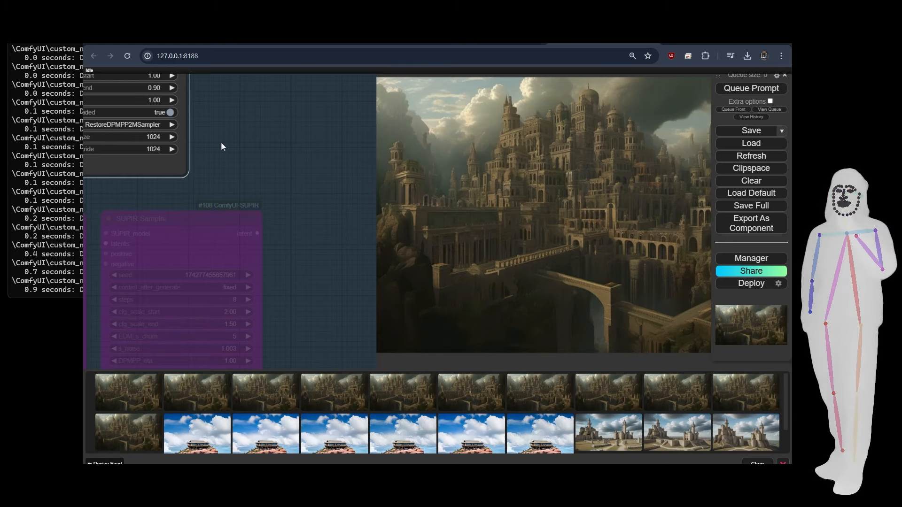
Step: Set the active SUPIR Sampler's sampler to RestoreEDMSampler and queue the workflow
click(151, 124)
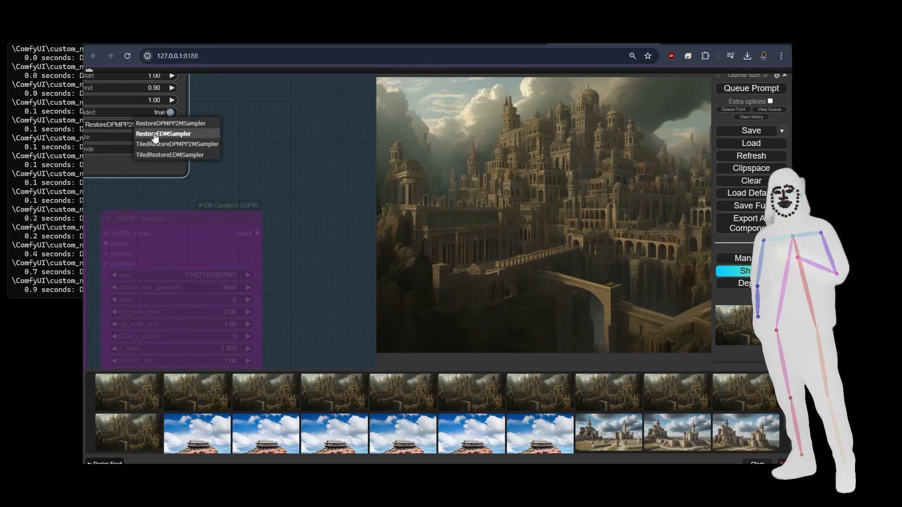
click(162, 133)
click(753, 88)
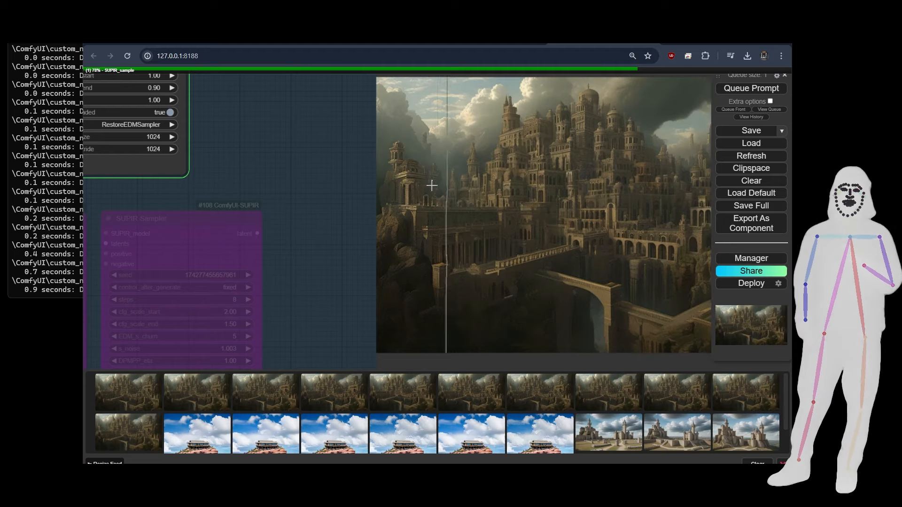
Step: Compare the original city image with the RestoreEDMSampler upscale in the Image Comparer, examining the arches, colonnade, domed tower and dark cliffs
drag(291, 273, 163, 270)
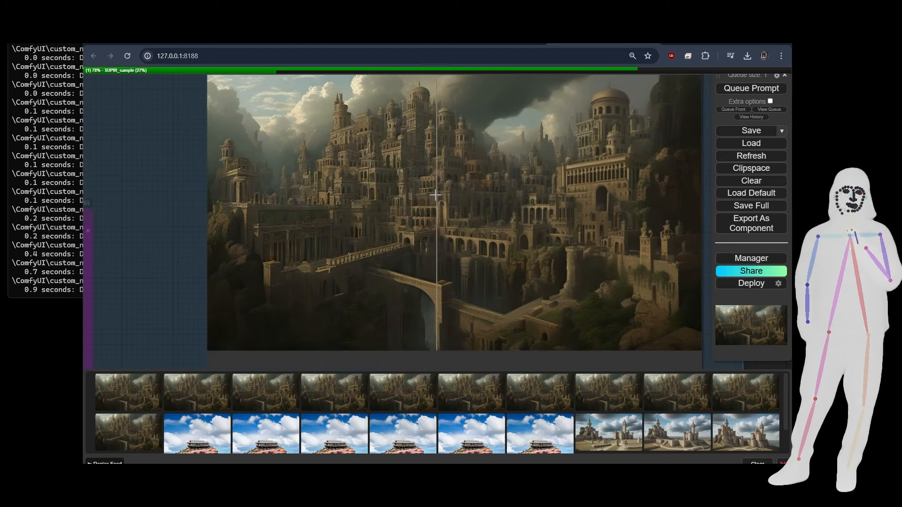
scroll(434, 195, up, 5)
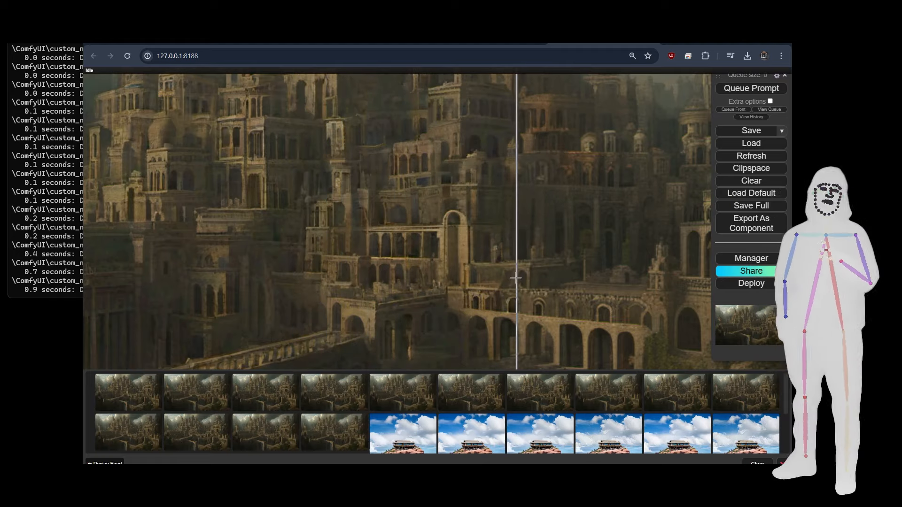
scroll(515, 277, up, 8)
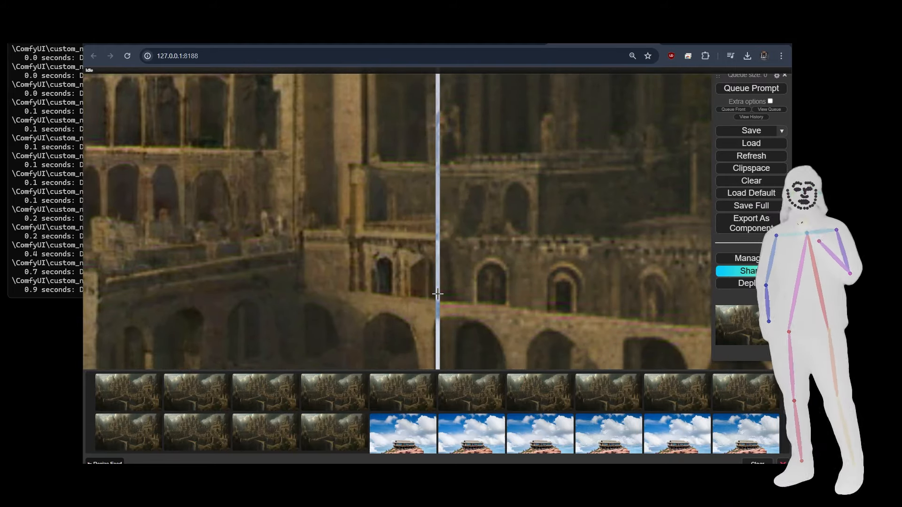
scroll(437, 294, down, 8)
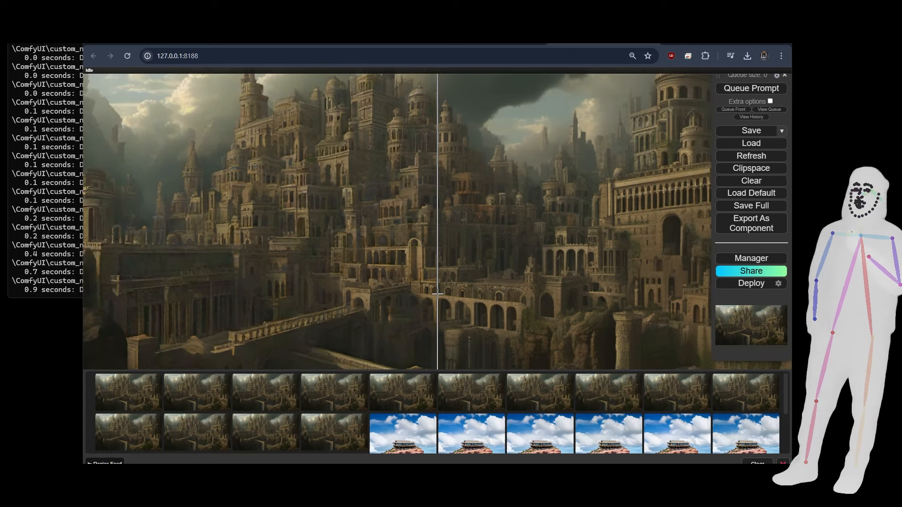
scroll(437, 293, down, 5)
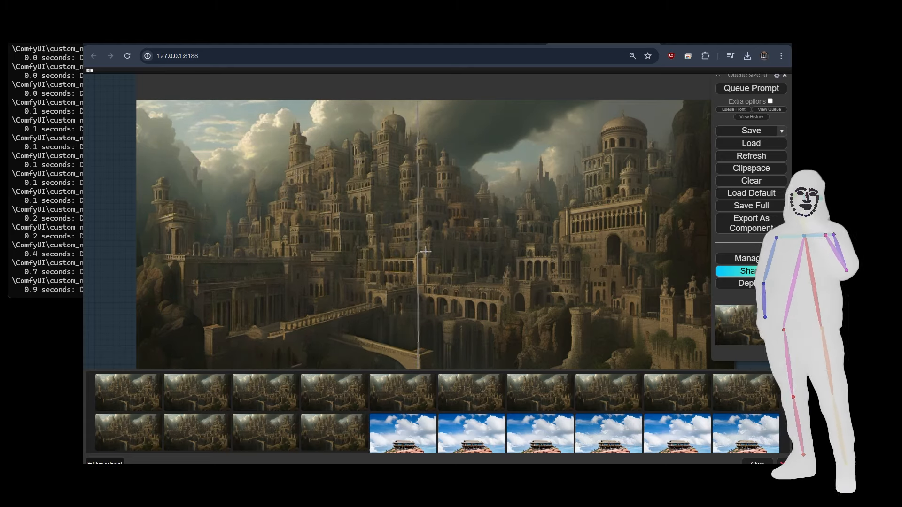
scroll(615, 247, up, 4)
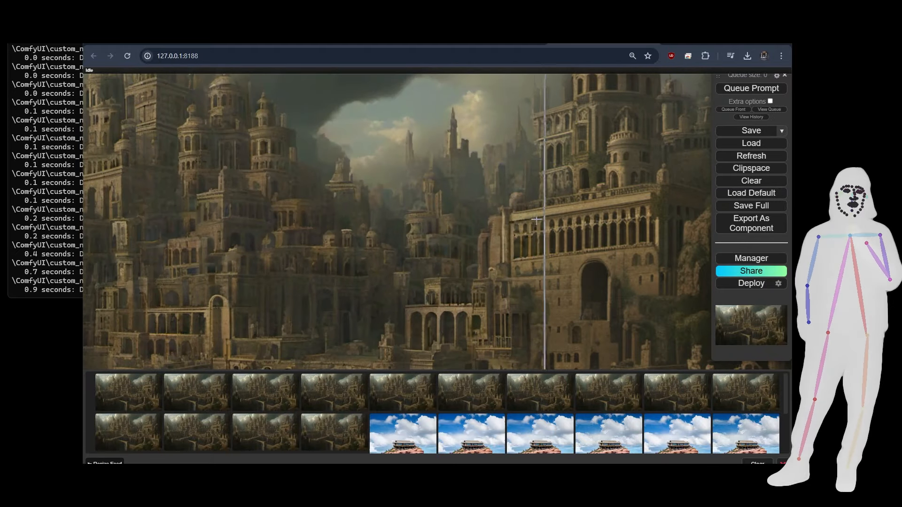
scroll(602, 169, up, 3)
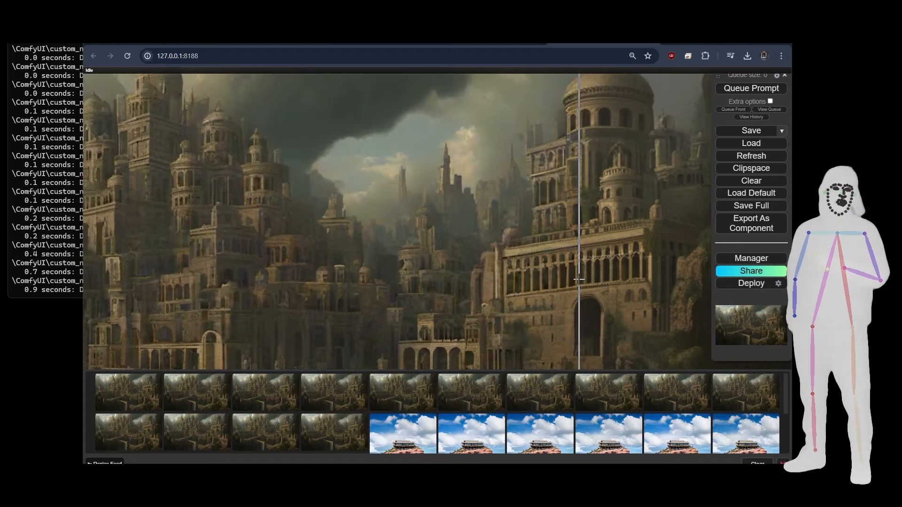
scroll(489, 293, down, 4)
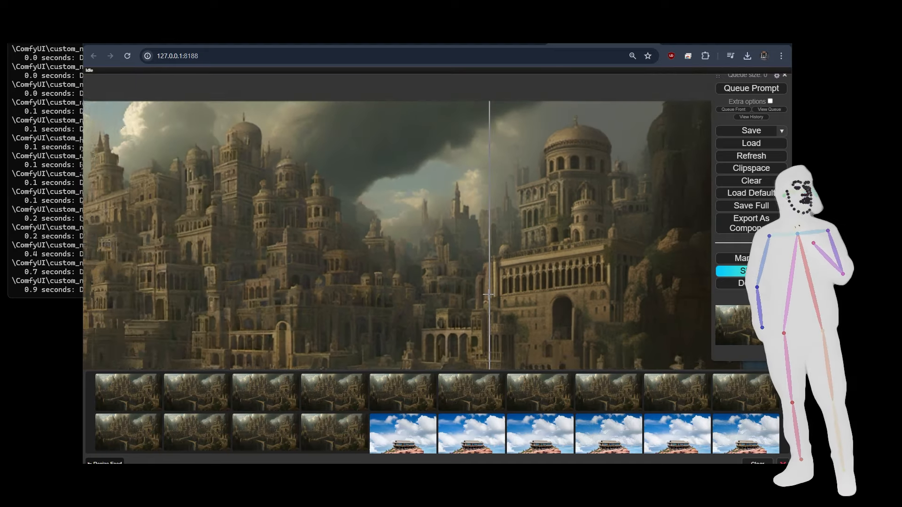
scroll(555, 297, up, 8)
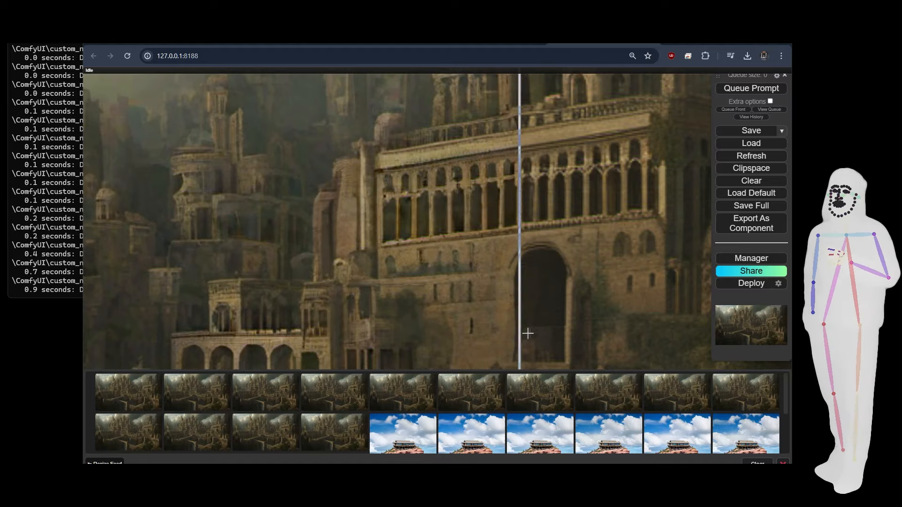
scroll(613, 284, down, 8)
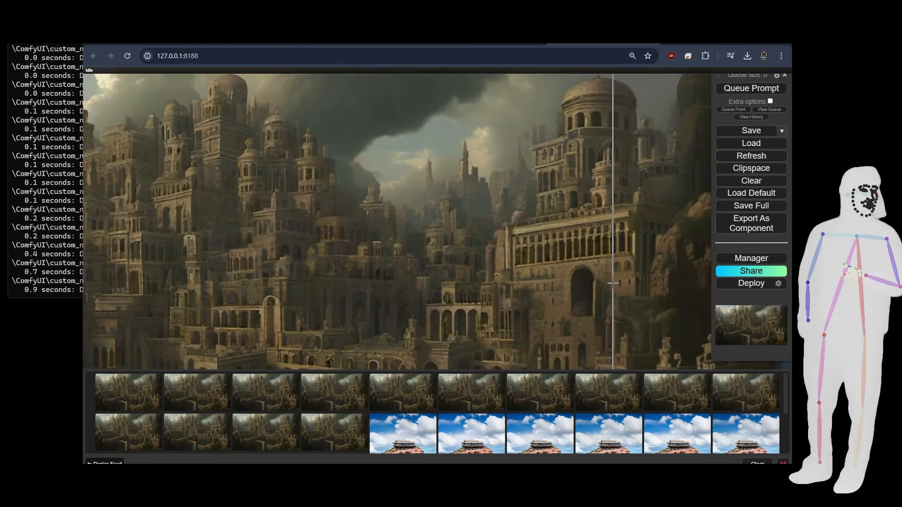
scroll(612, 283, down, 2)
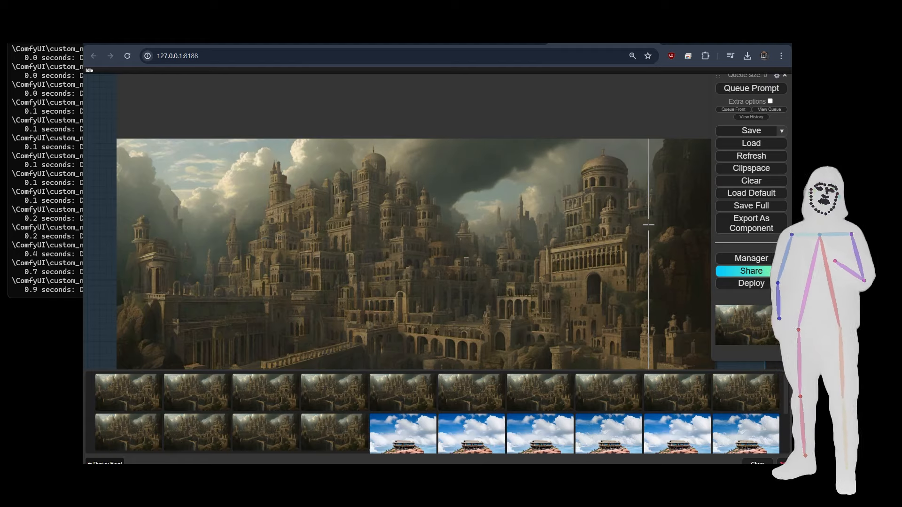
scroll(697, 186, up, 1)
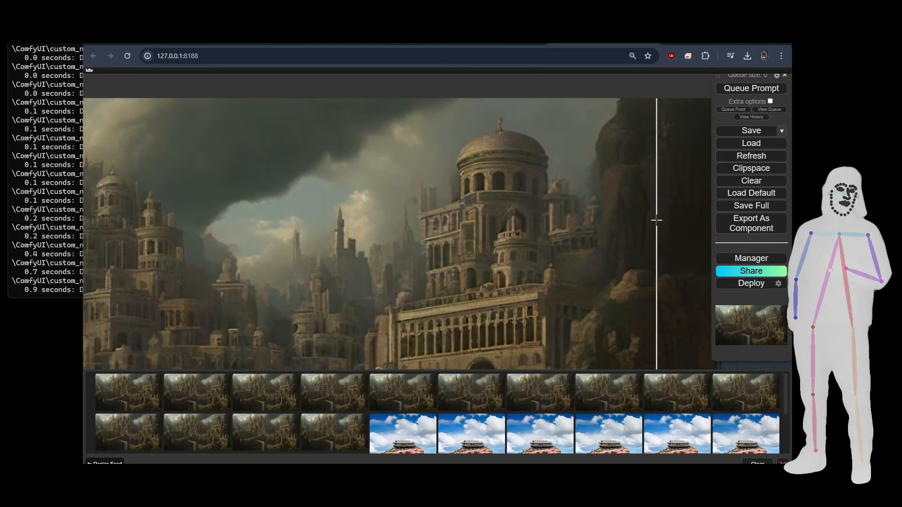
scroll(656, 220, down, 5)
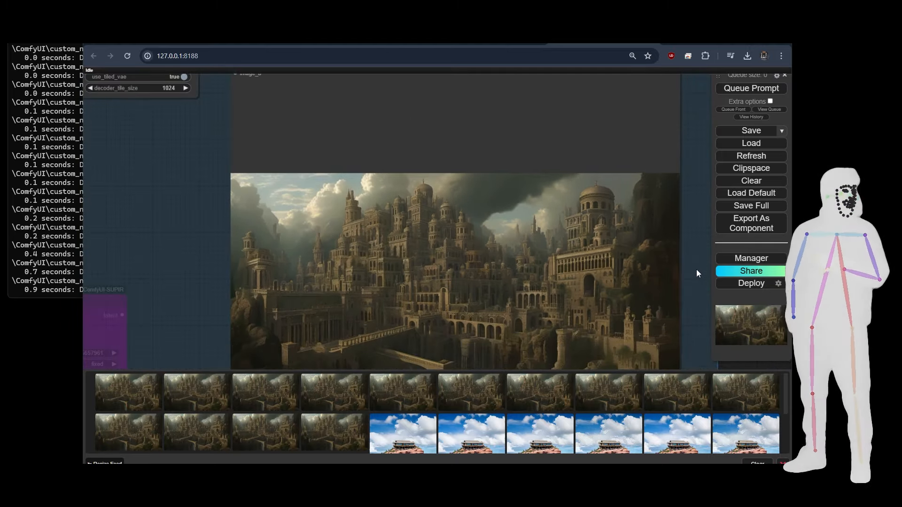
Step: Examine the layout of the whole workflow and the stacked KSamplers with their VAE Decode nodes in the generation group
drag(696, 269, 683, 196)
scroll(683, 196, down, 3)
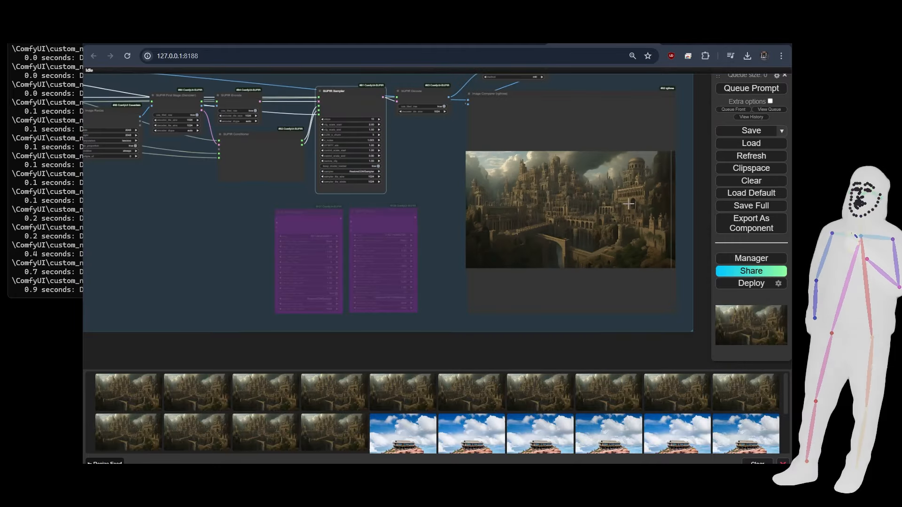
drag(147, 208, 376, 305)
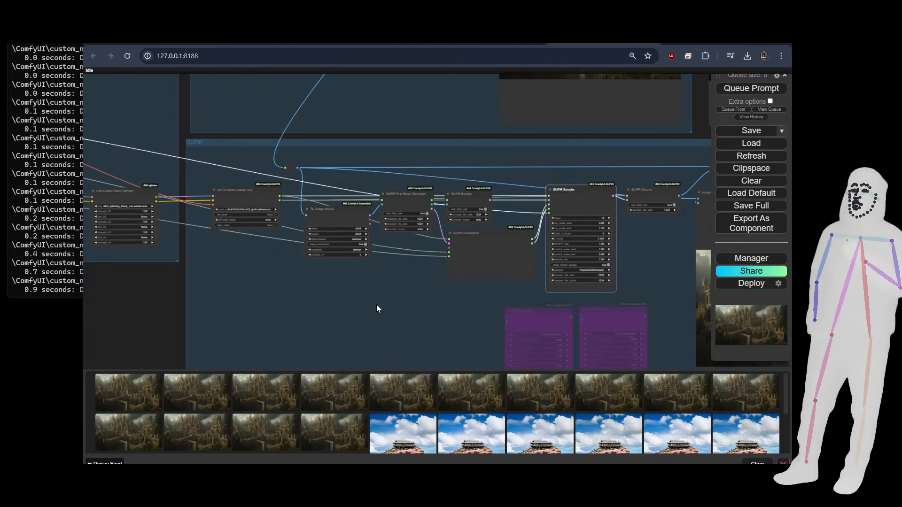
scroll(416, 298, down, 5)
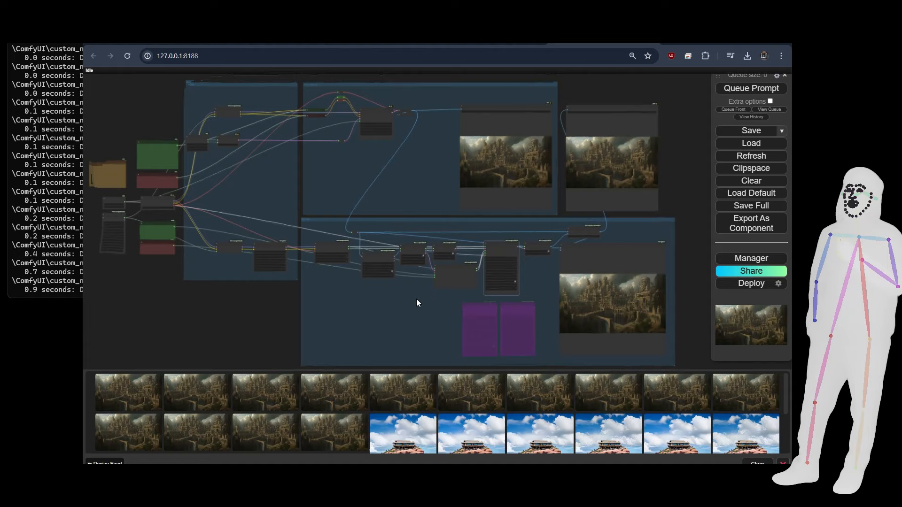
scroll(416, 302, down, 1)
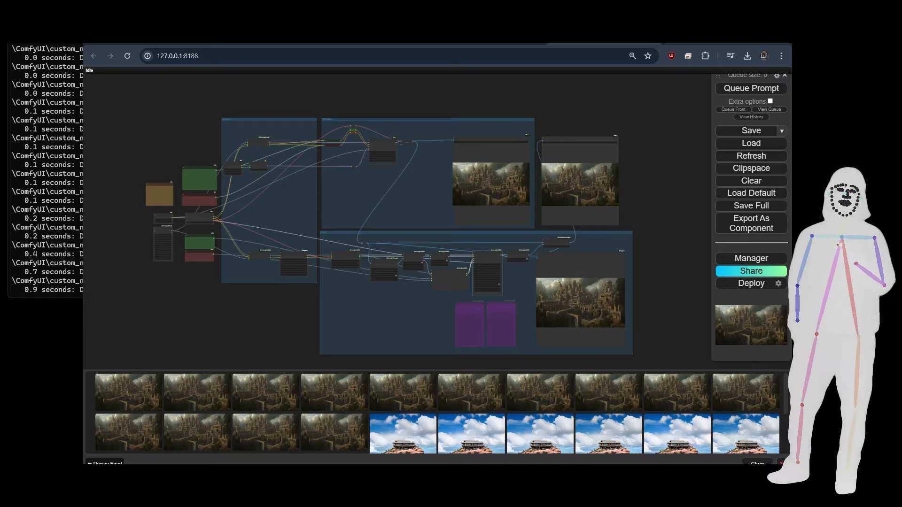
drag(330, 219, 272, 303)
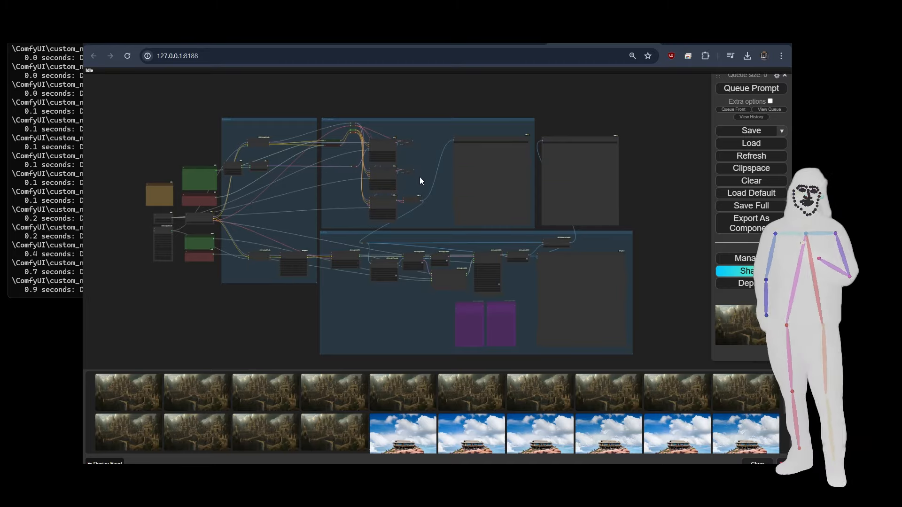
scroll(415, 183, up, 5)
scroll(396, 182, up, 2)
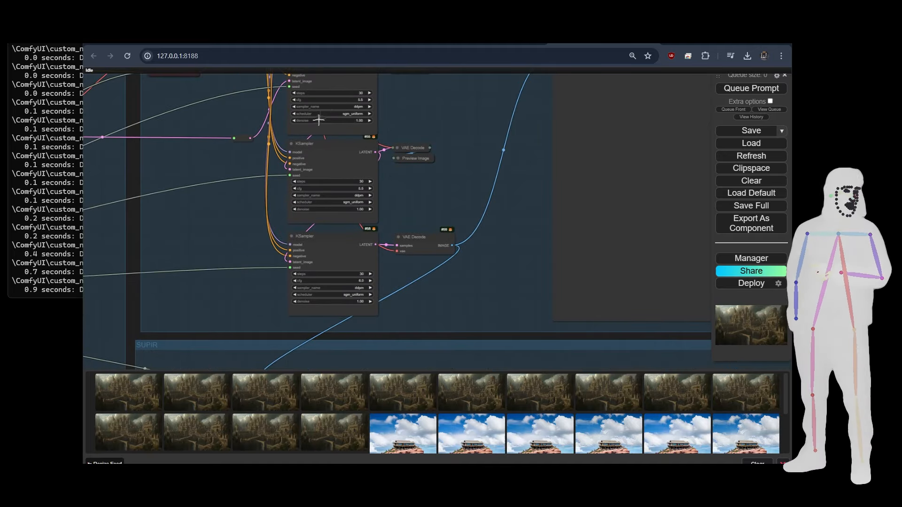
Step: Set control_after_generate to fixed on the seed Primitive node above the CR LoRA Stack
drag(449, 197, 715, 231)
drag(127, 283, 520, 166)
click(325, 230)
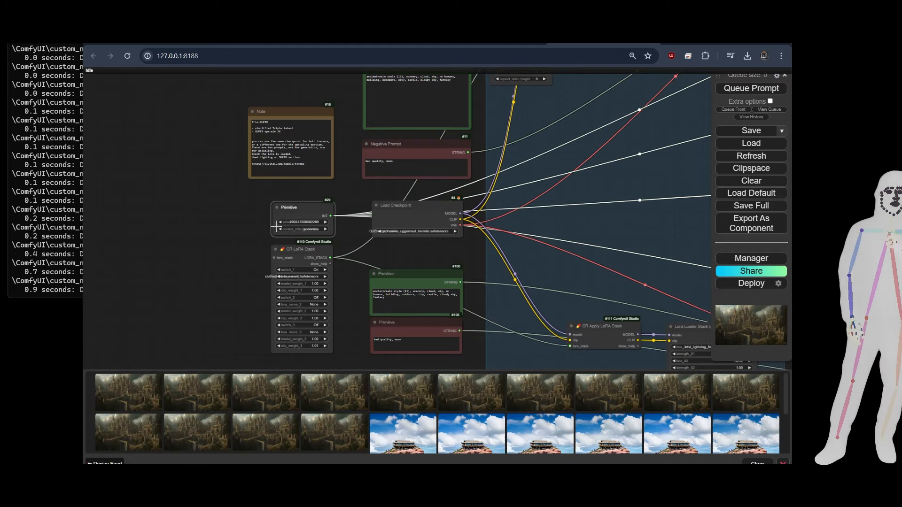
scroll(409, 244, up, 6)
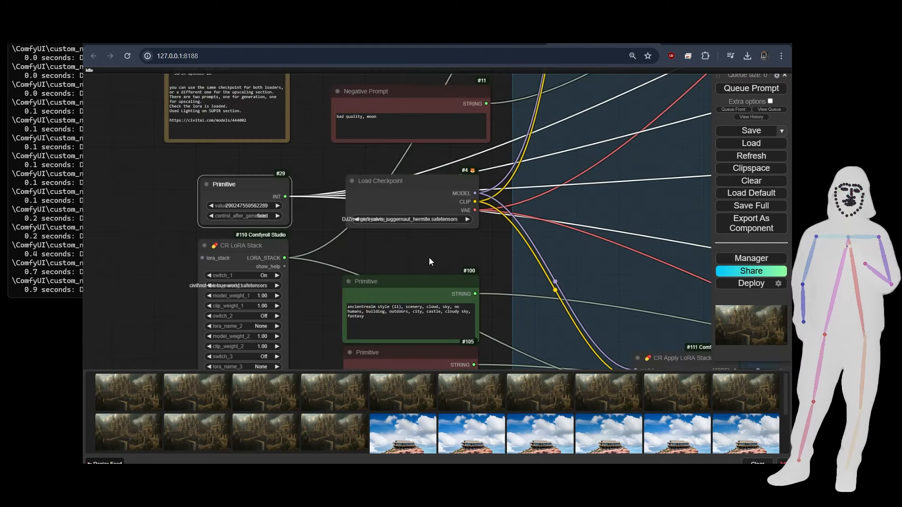
Step: Set the Load Checkpoint model to sd_xl_base_1.0.safetensors and queue the workflow
click(416, 212)
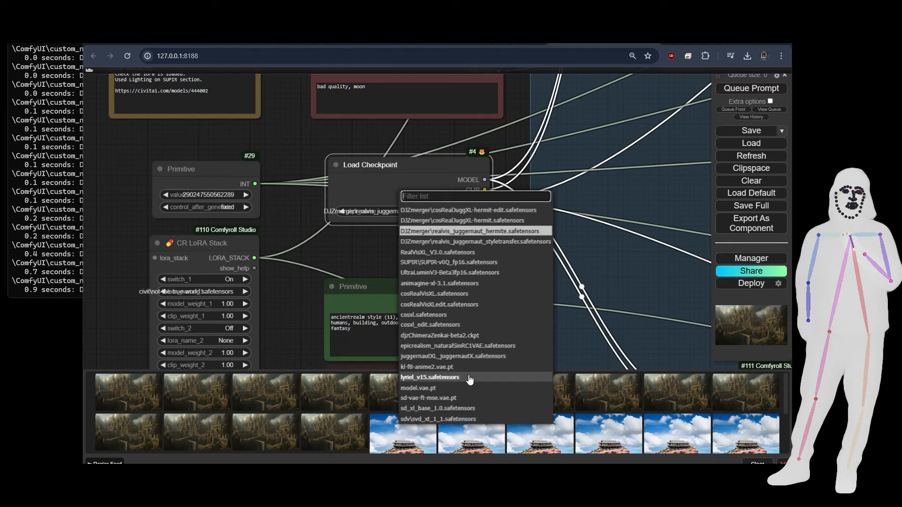
click(454, 408)
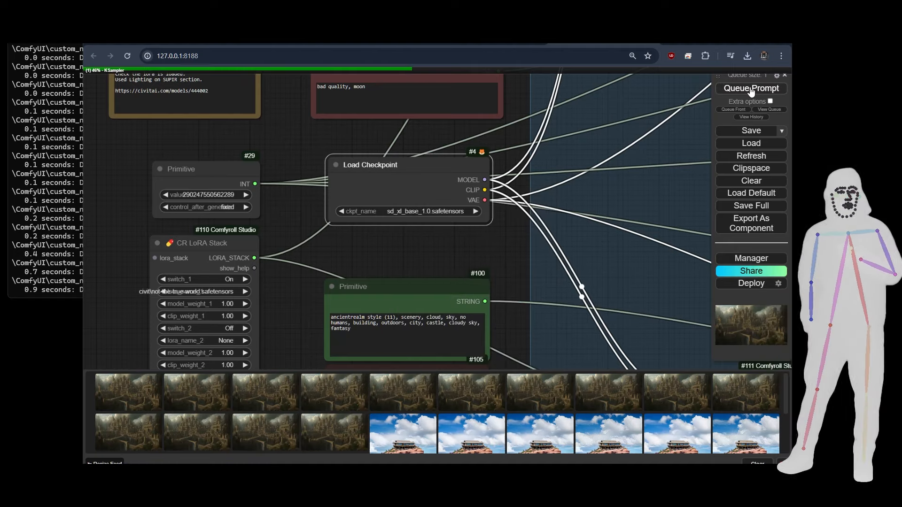
scroll(131, 177, down, 8)
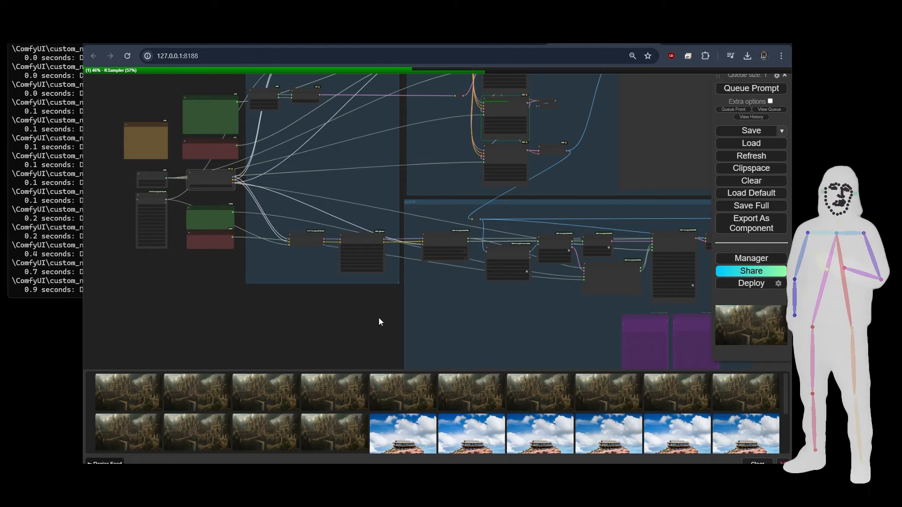
Step: Follow the running workflow from the KSamplers and saved image through the SUPIR nodes to the Image Comparer
drag(379, 318, 207, 361)
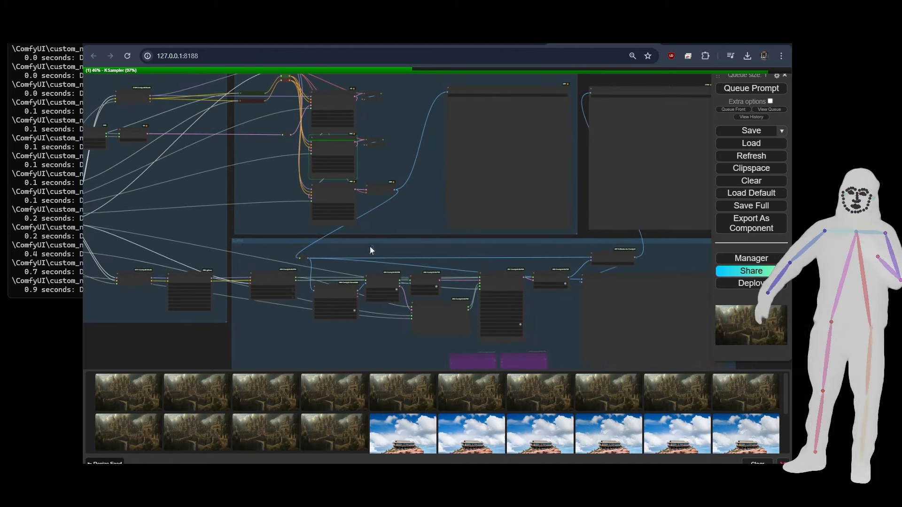
drag(423, 217, 490, 306)
scroll(268, 317, up, 5)
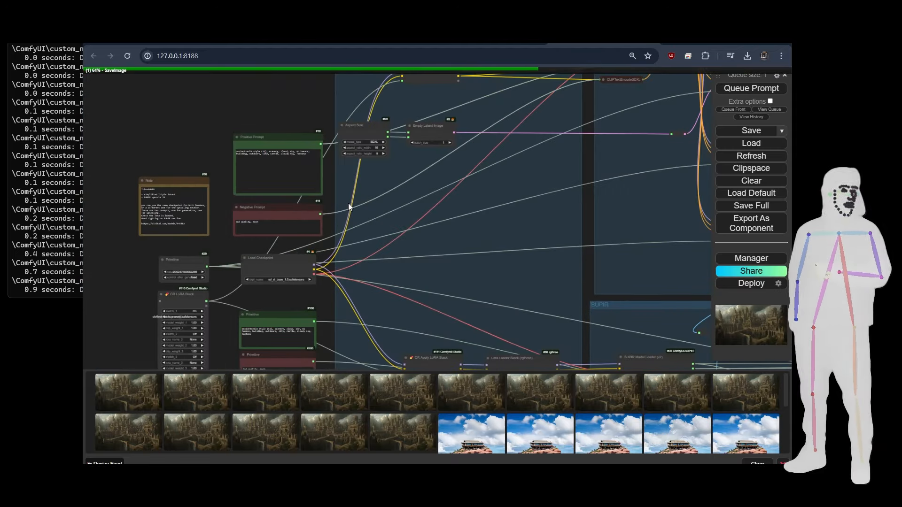
scroll(348, 203, down, 4)
drag(479, 237, 126, 223)
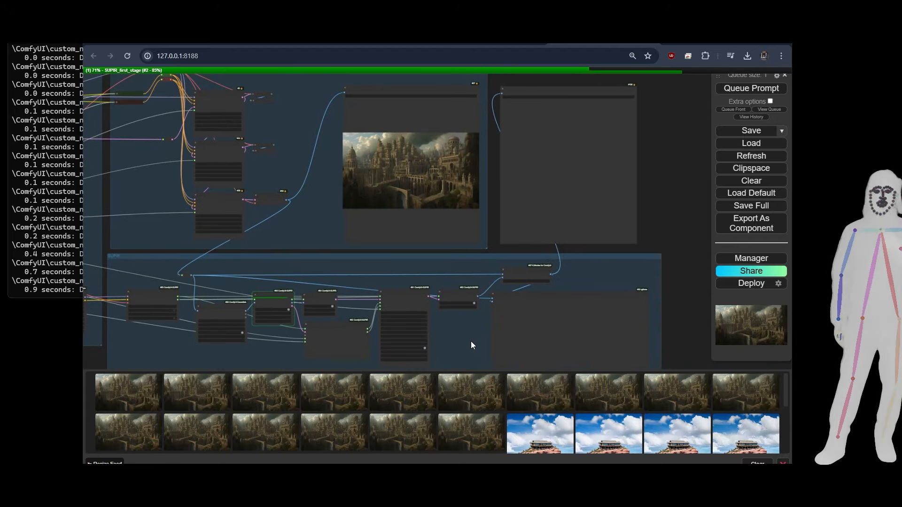
drag(466, 339, 387, 209)
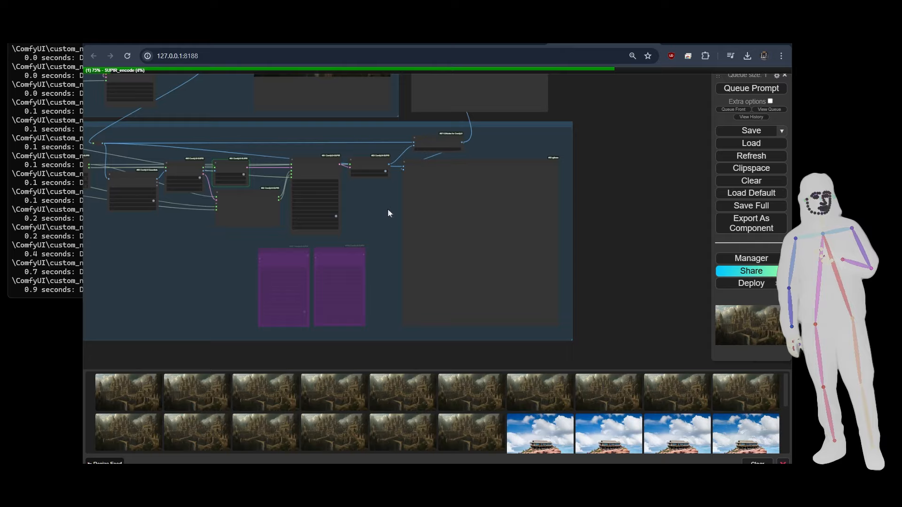
scroll(443, 221, up, 5)
scroll(443, 221, up, 2)
drag(310, 245, 266, 201)
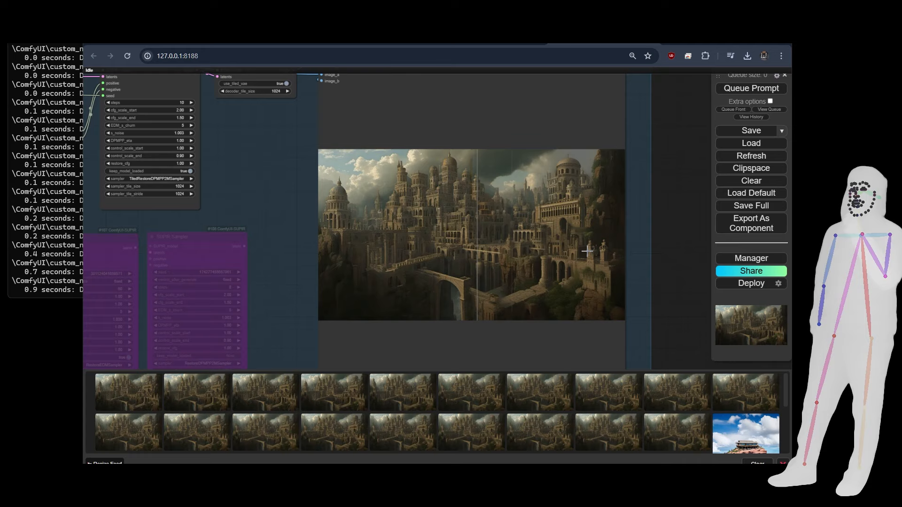
Step: Compare the original and upscaled images from the SDXL base checkpoint in the Image Comparer, examining the domed building and distant towers
scroll(445, 245, up, 3)
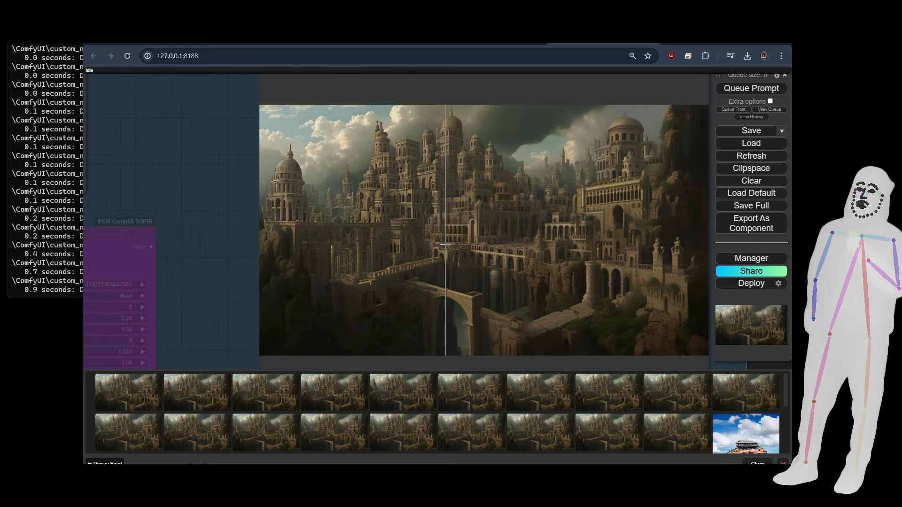
scroll(530, 256, up, 3)
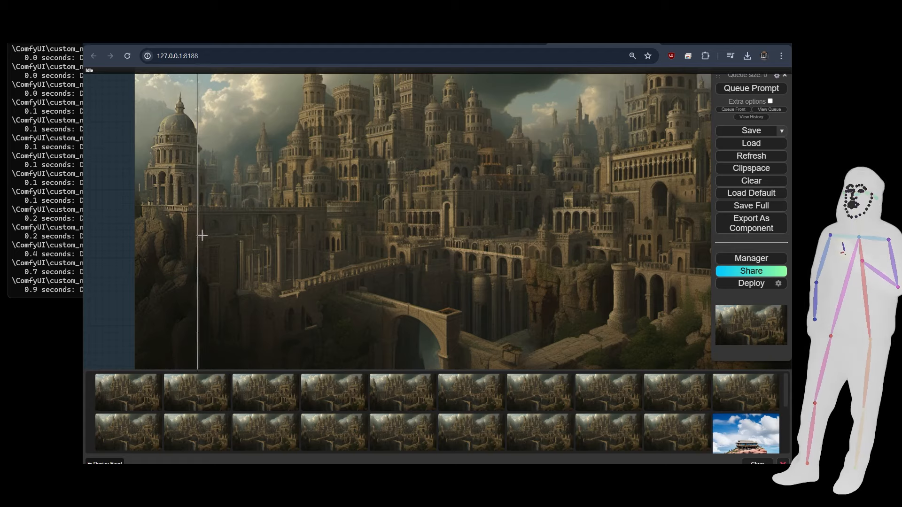
scroll(183, 180, up, 2)
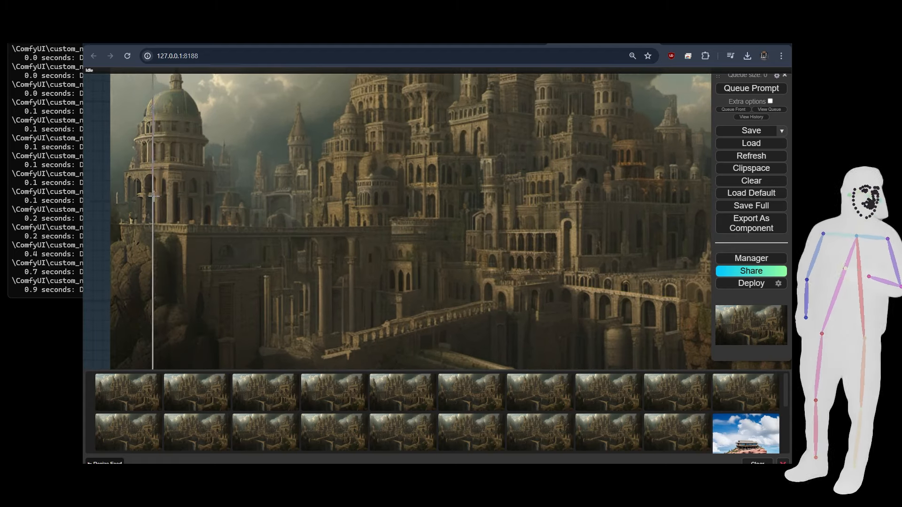
scroll(164, 174, up, 3)
scroll(159, 152, up, 1)
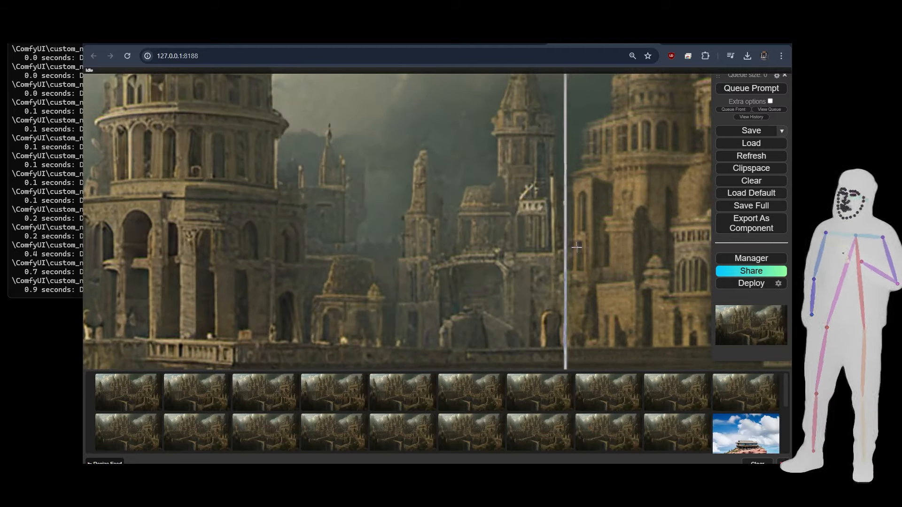
Step: Set the SUPIR Sampler's sampler to RestoreEDMSampler, queue the workflow, and compare the resulting city image in the Image Comparer
scroll(640, 242, down, 9)
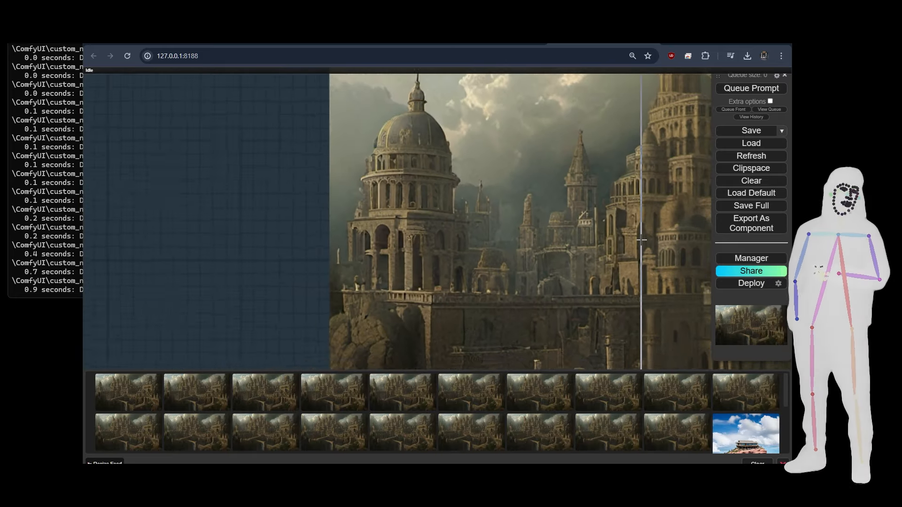
drag(187, 232, 462, 284)
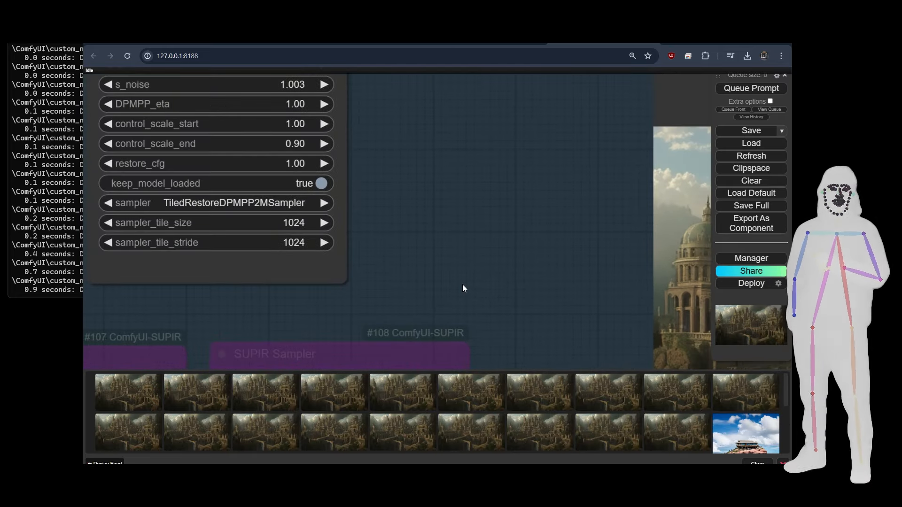
click(221, 203)
click(221, 209)
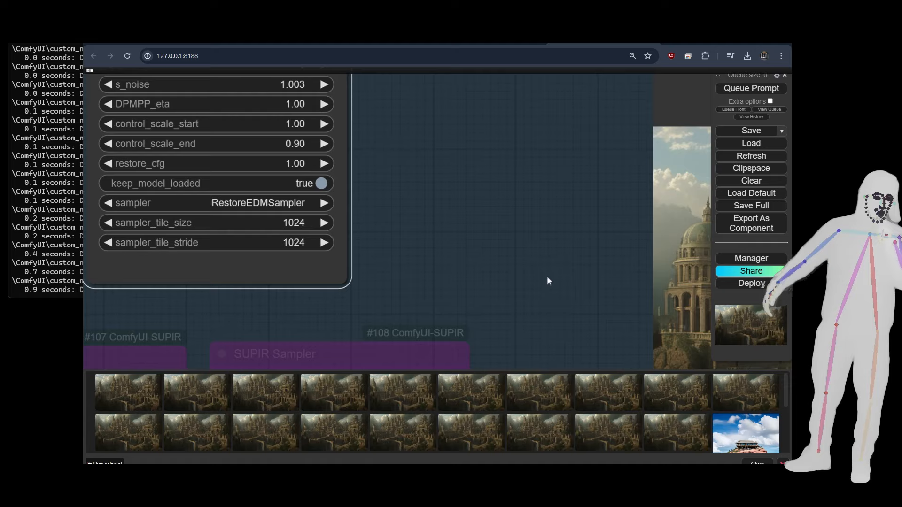
drag(547, 275, 163, 208)
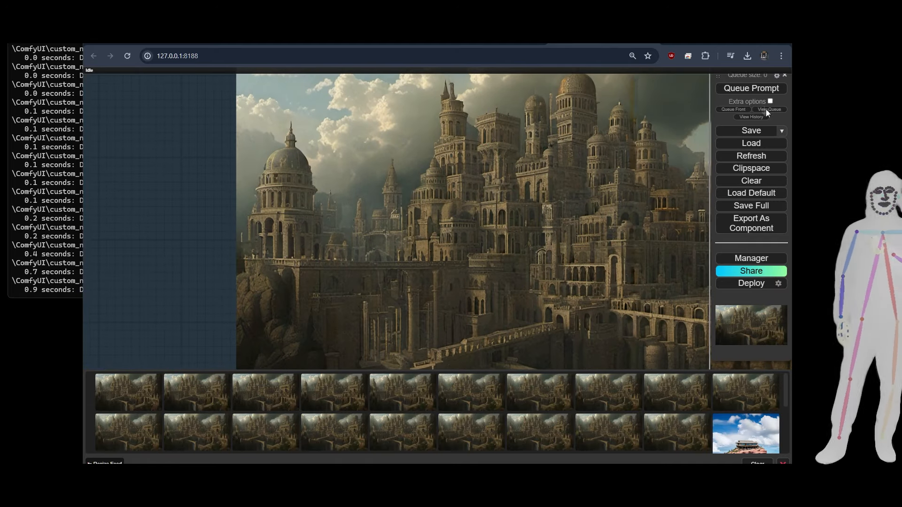
click(751, 88)
drag(158, 249, 94, 223)
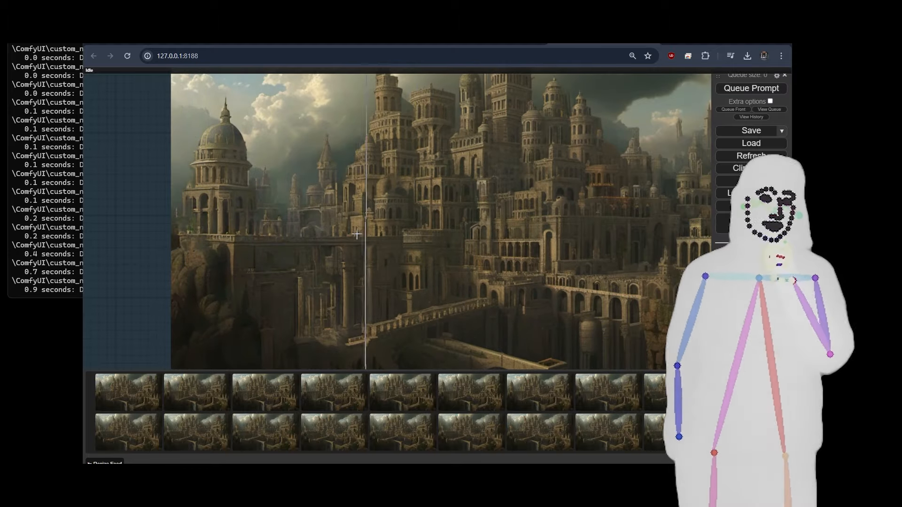
Step: Set the Load Checkpoint model to juggernautXL_juggernautX.safetensors and queue the workflow
scroll(587, 235, down, 4)
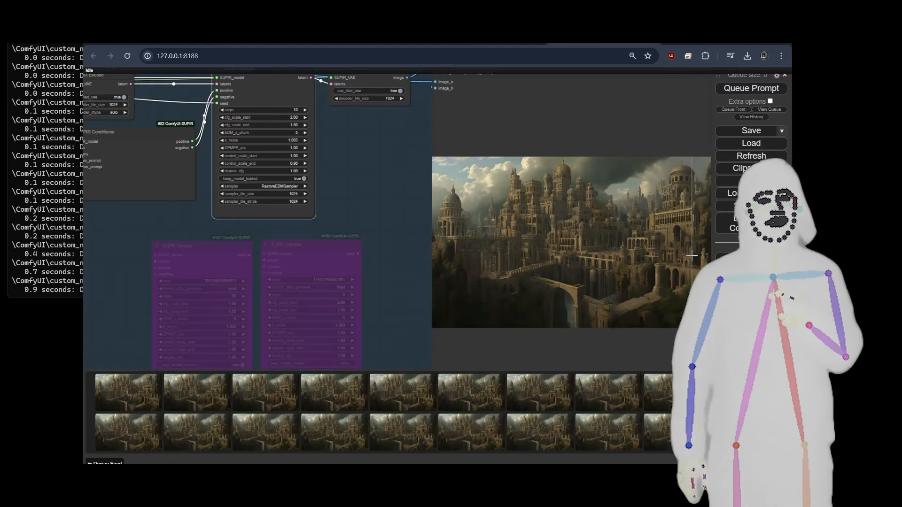
scroll(390, 211, down, 1)
scroll(390, 211, down, 2)
drag(151, 209, 371, 276)
scroll(133, 242, up, 4)
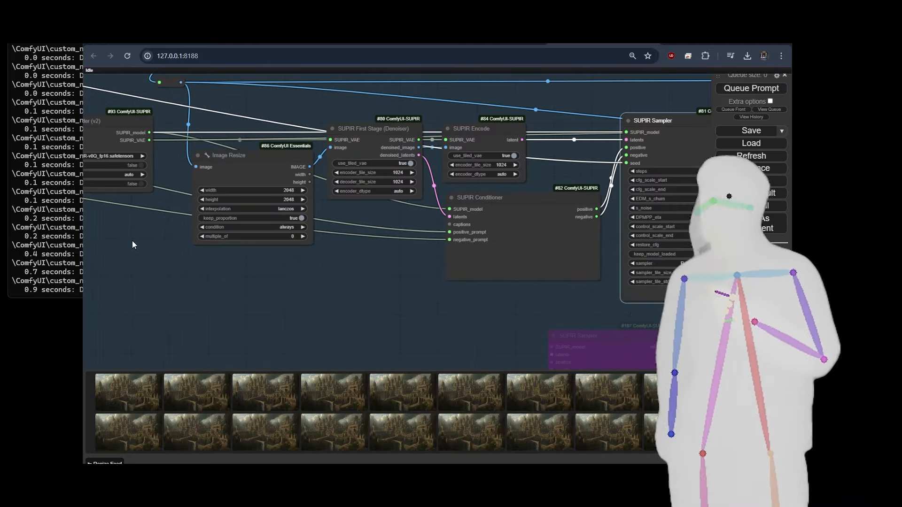
drag(132, 240, 693, 304)
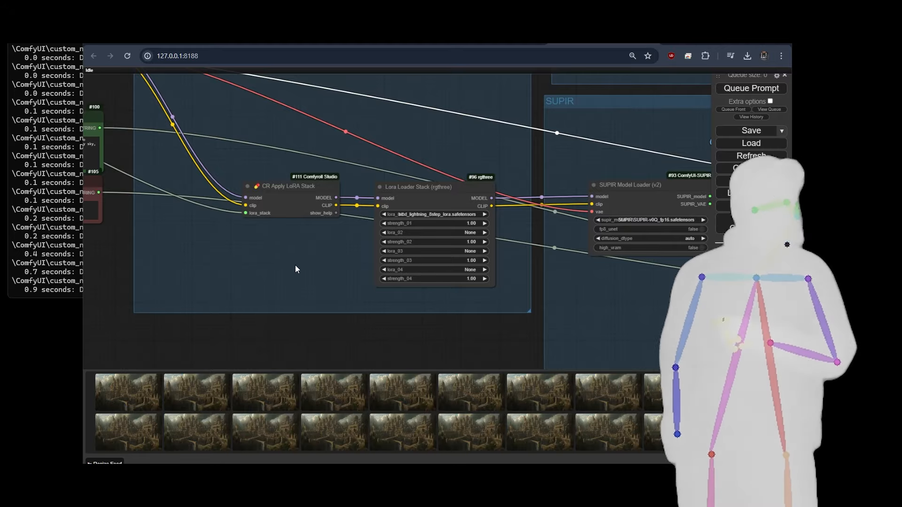
drag(295, 265, 653, 349)
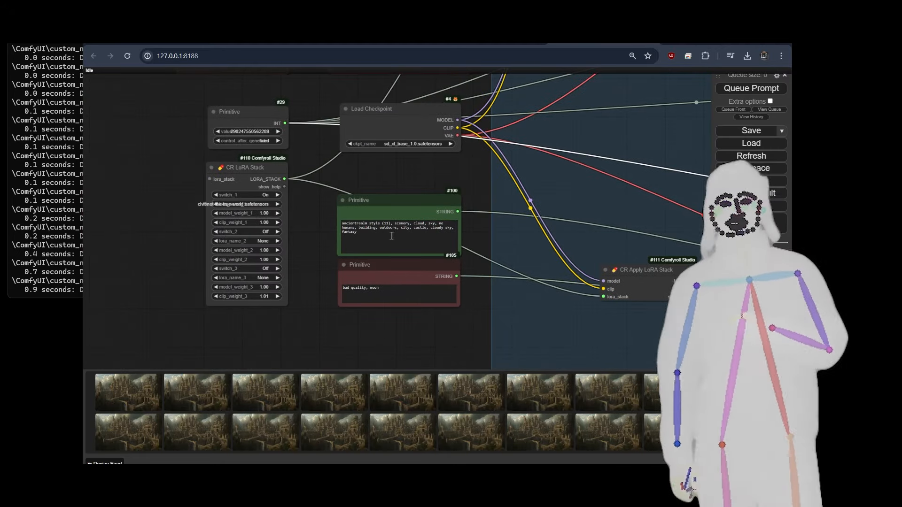
drag(590, 335, 513, 328)
click(583, 280)
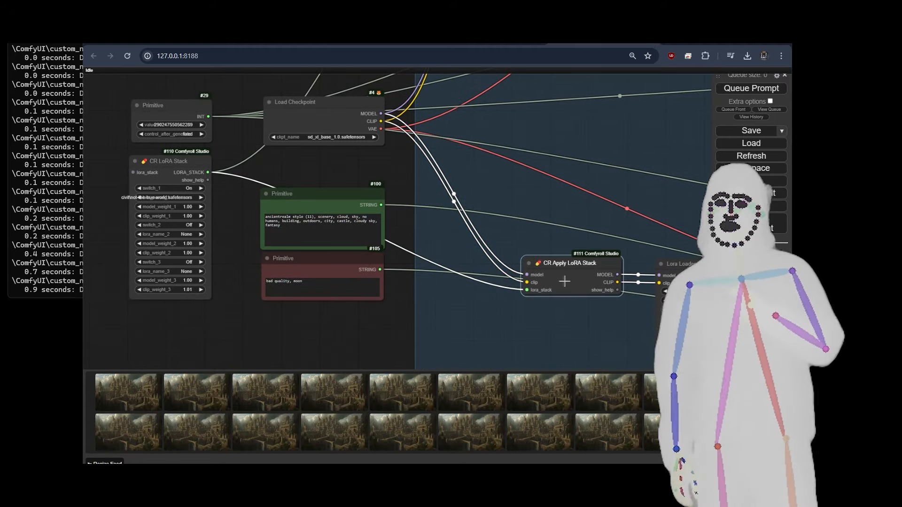
click(319, 137)
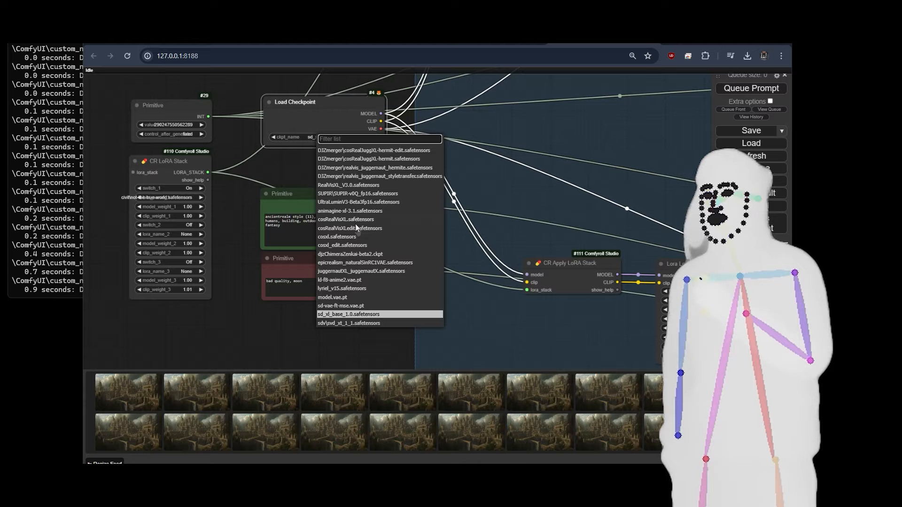
click(353, 272)
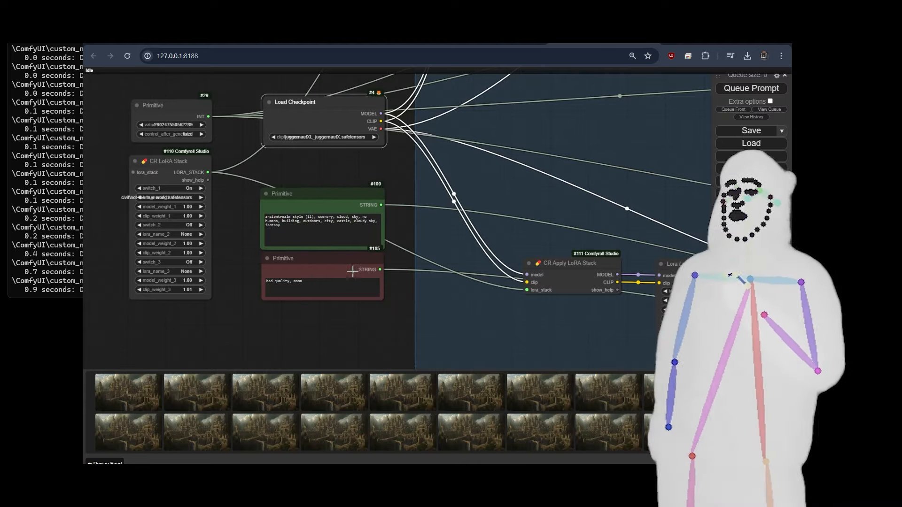
click(750, 90)
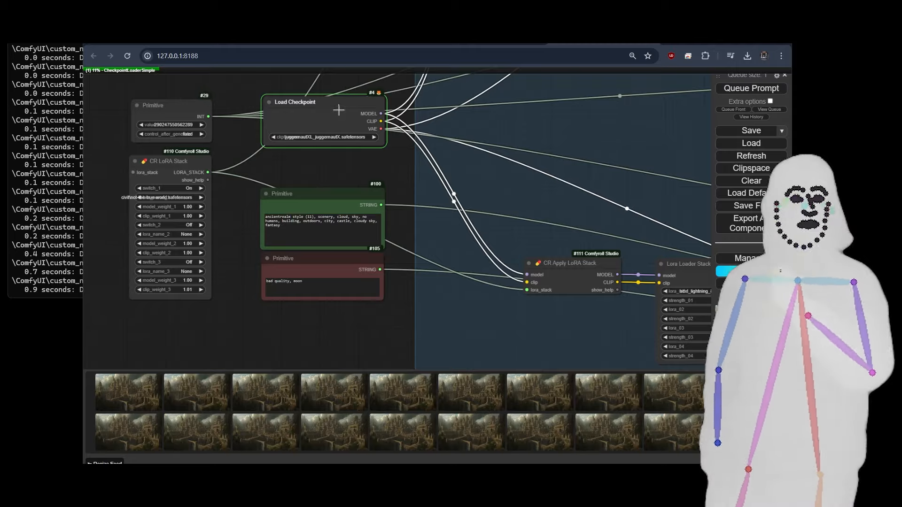
Step: Follow the Juggernaut run through the LoRA and SUPIR nodes and examine the castle's arches and towers in the Image Comparer
drag(399, 182, 136, 138)
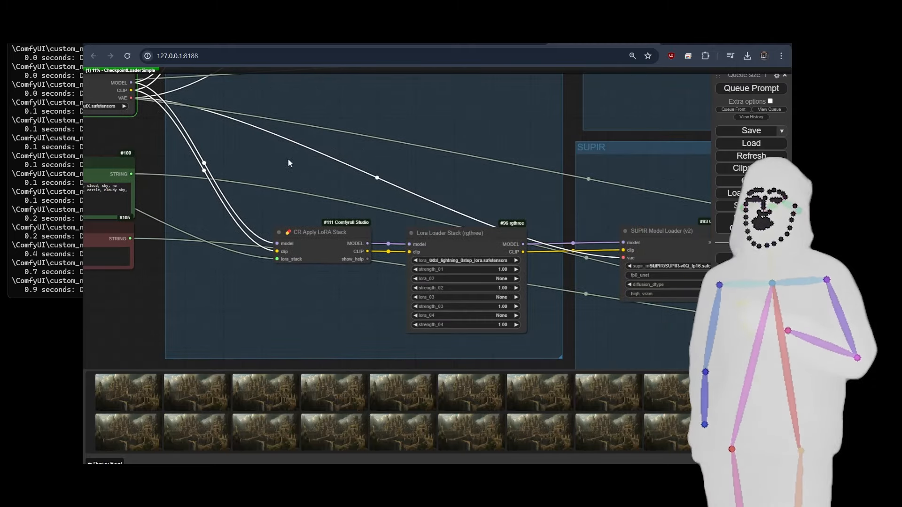
scroll(292, 151, down, 2)
drag(603, 294, 54, 299)
drag(502, 151, 491, 188)
scroll(491, 188, down, 4)
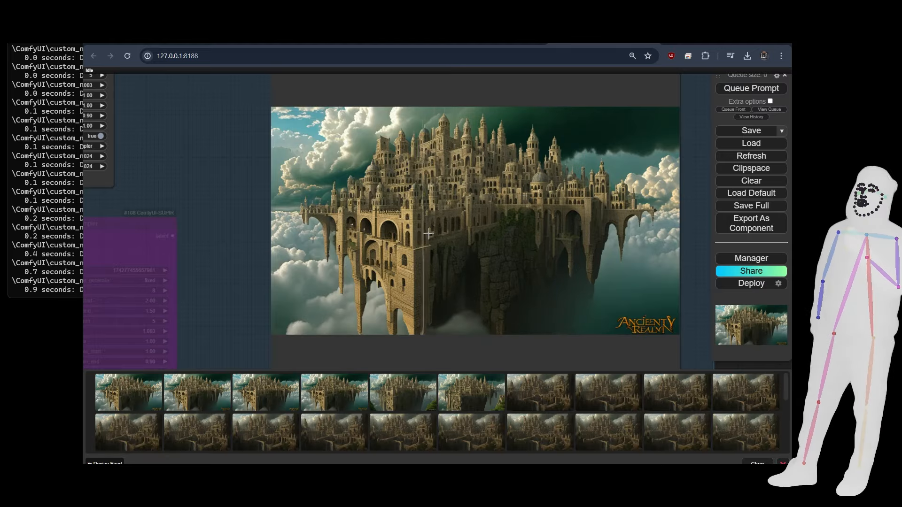
scroll(472, 209, up, 5)
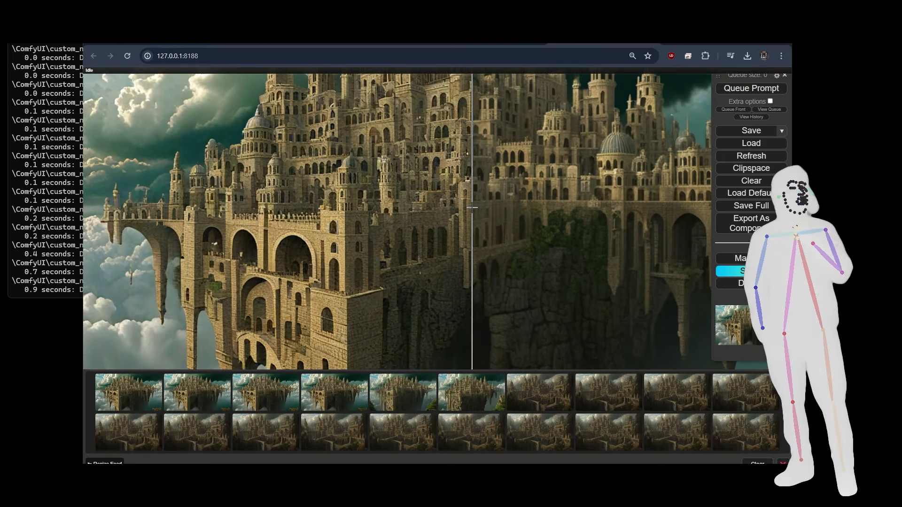
scroll(472, 207, up, 5)
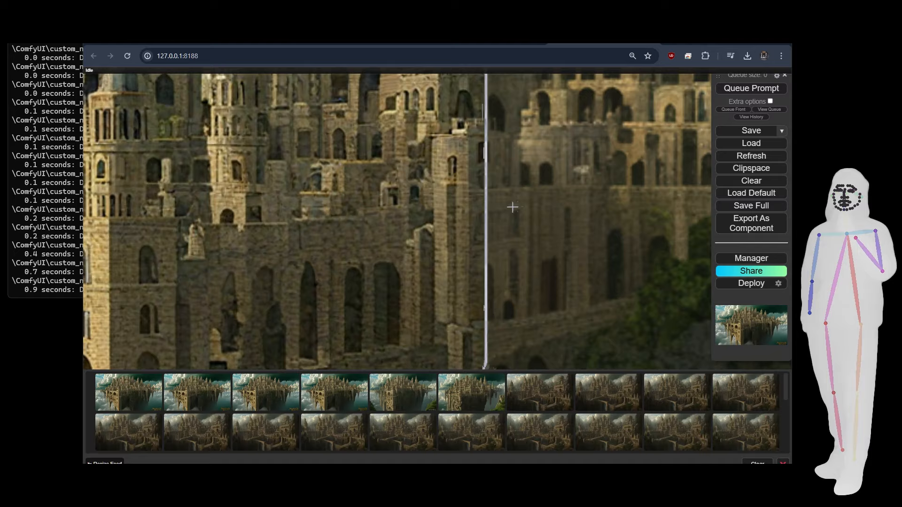
scroll(629, 209, down, 3)
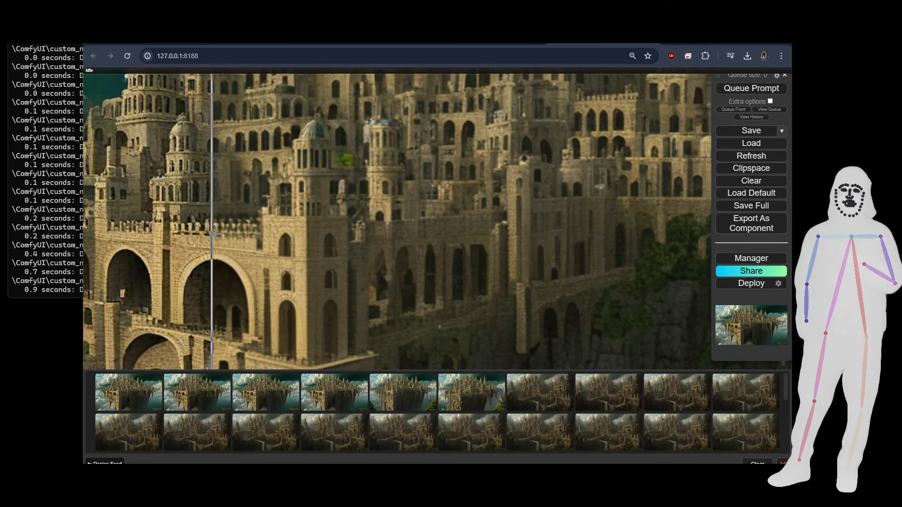
scroll(366, 244, down, 5)
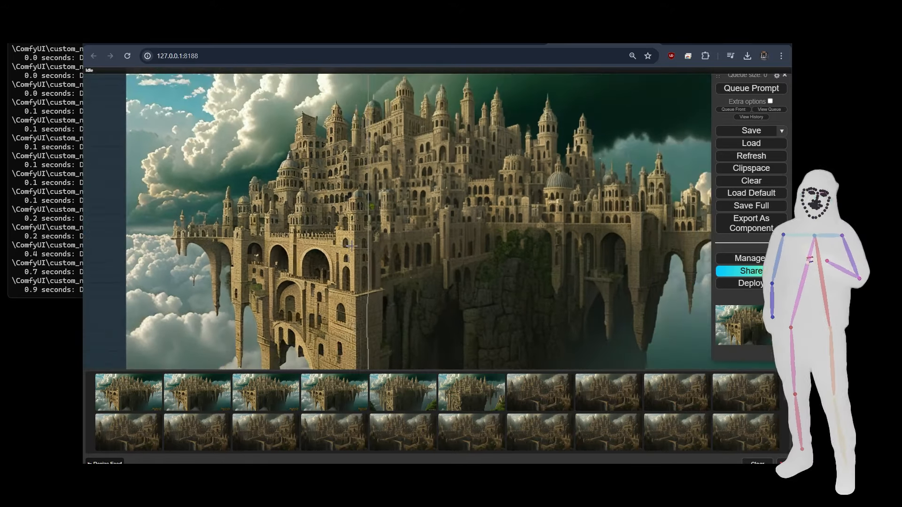
Step: Set the SUPIR Sampler's sampler to RestoreDPMPP2MSampler and queue the workflow again
scroll(329, 246, down, 6)
drag(144, 211, 354, 241)
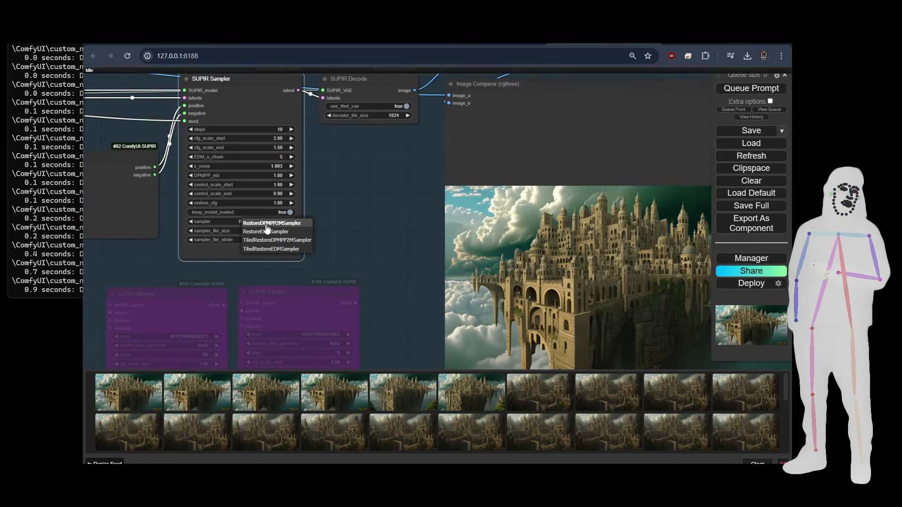
click(269, 224)
click(758, 90)
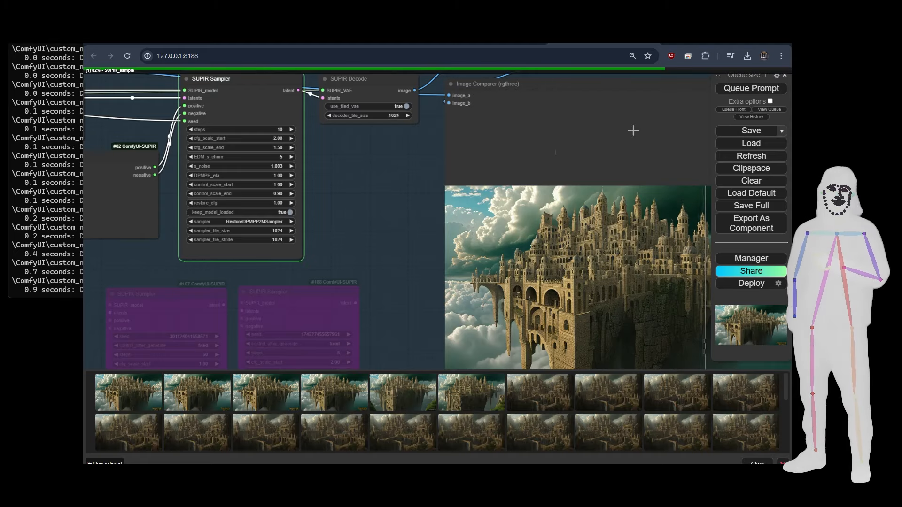
Step: Compare the original and RestoreDPMPP2MSampler-upscaled floating castle in the Image Comparer, examining the arches, windows and stonework
drag(406, 245, 246, 187)
scroll(426, 219, up, 7)
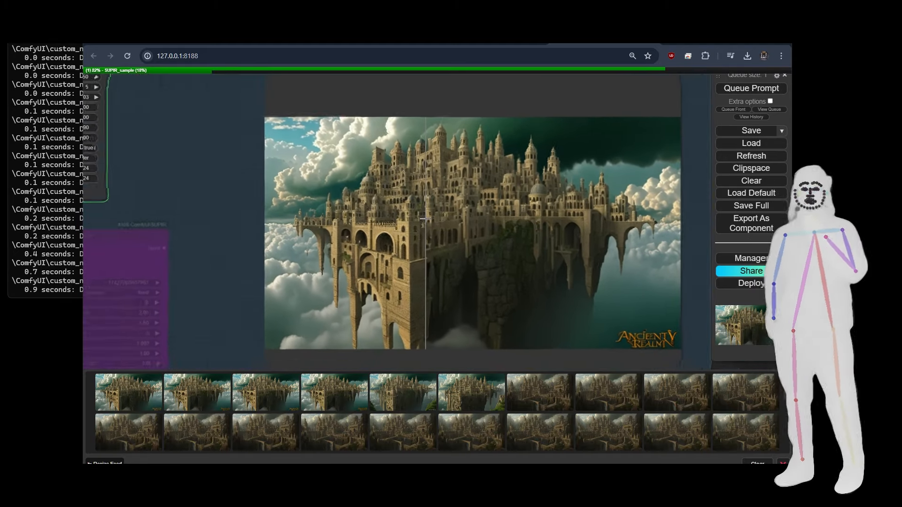
scroll(423, 219, up, 6)
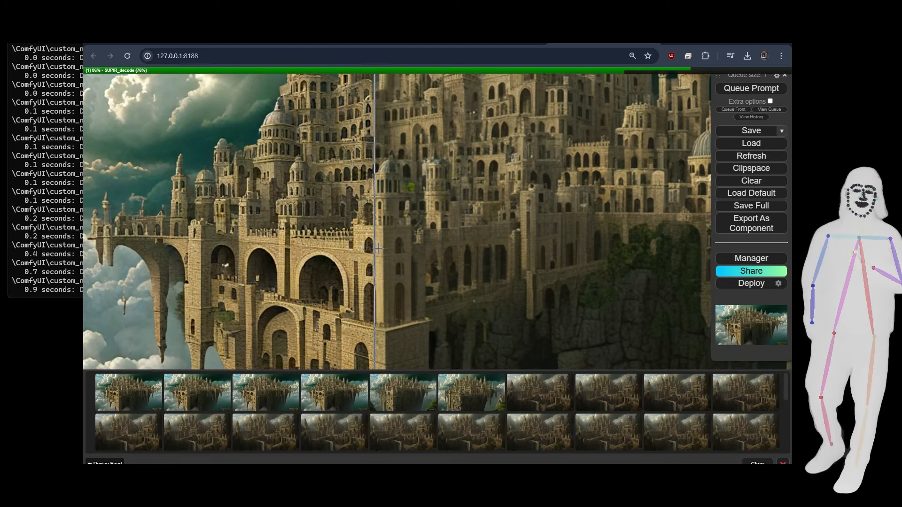
scroll(397, 252, up, 3)
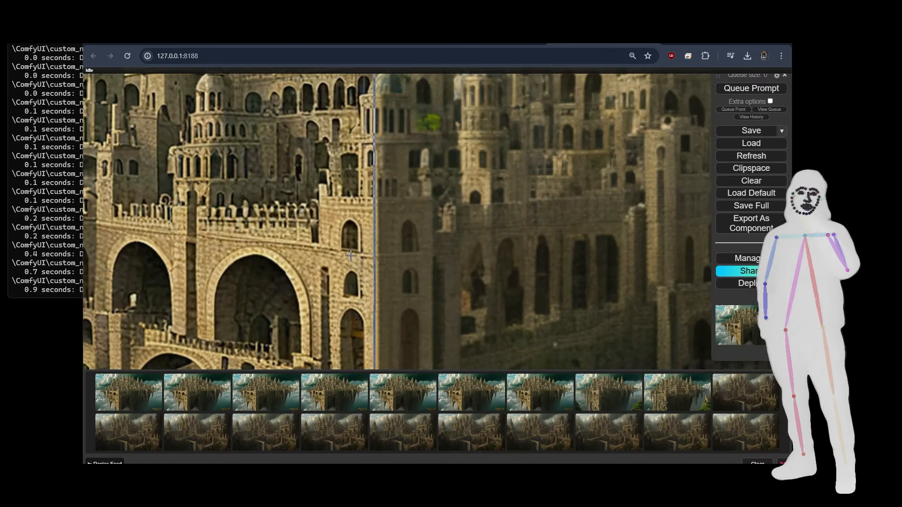
scroll(507, 253, down, 3)
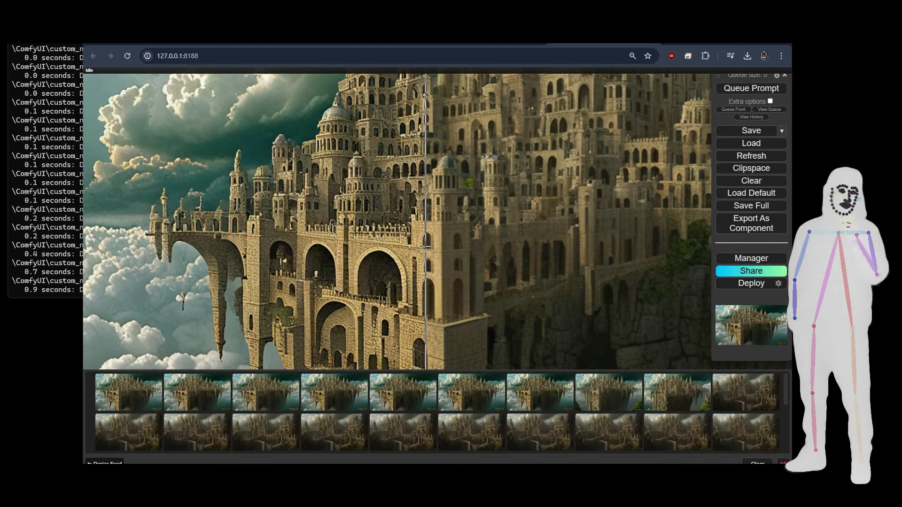
scroll(426, 244, down, 3)
scroll(518, 242, down, 2)
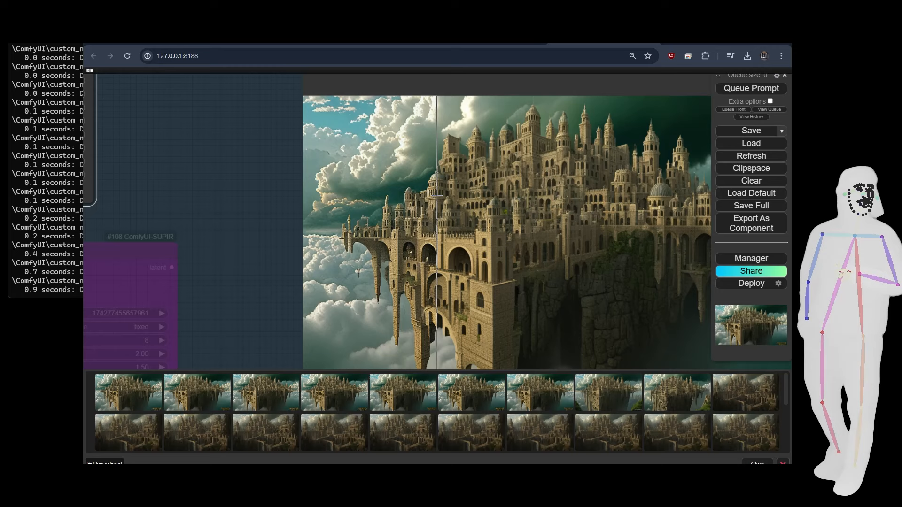
Step: Switch the SUPIR Sampler's sampler back to RestoreEDMSampler
scroll(606, 207, down, 2)
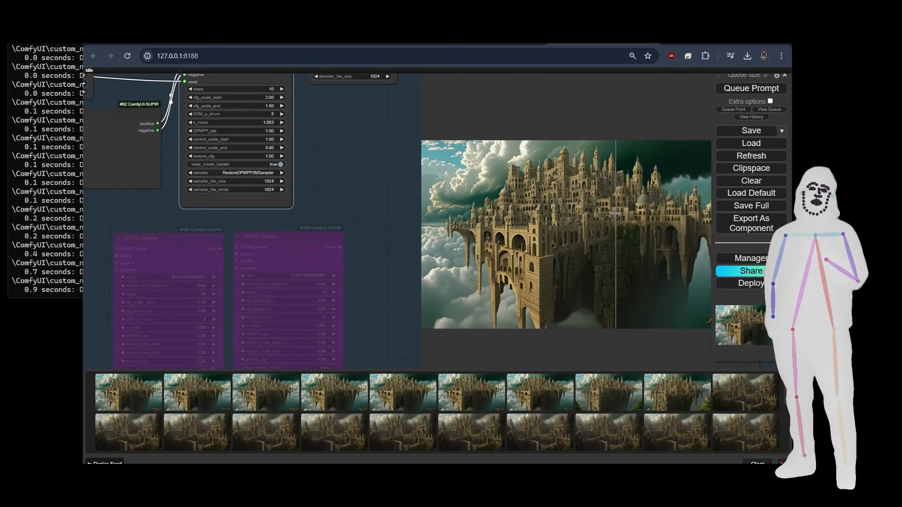
click(234, 173)
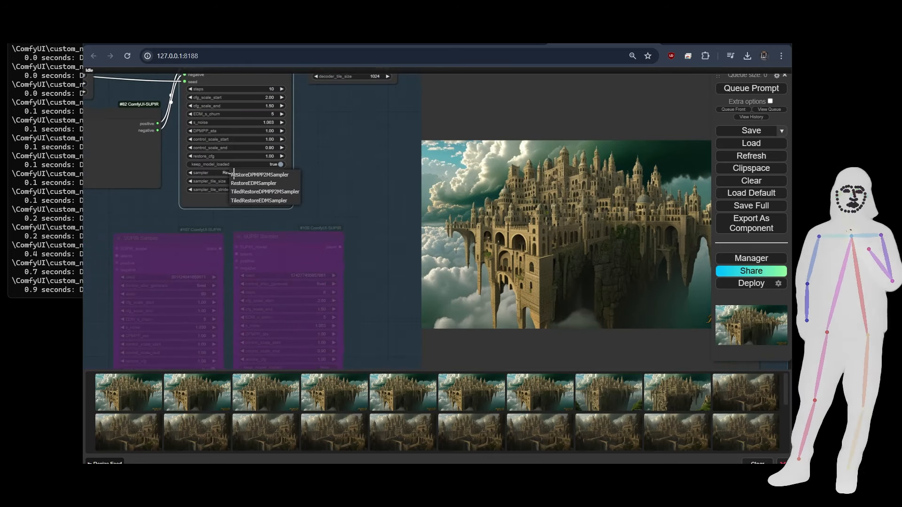
click(239, 184)
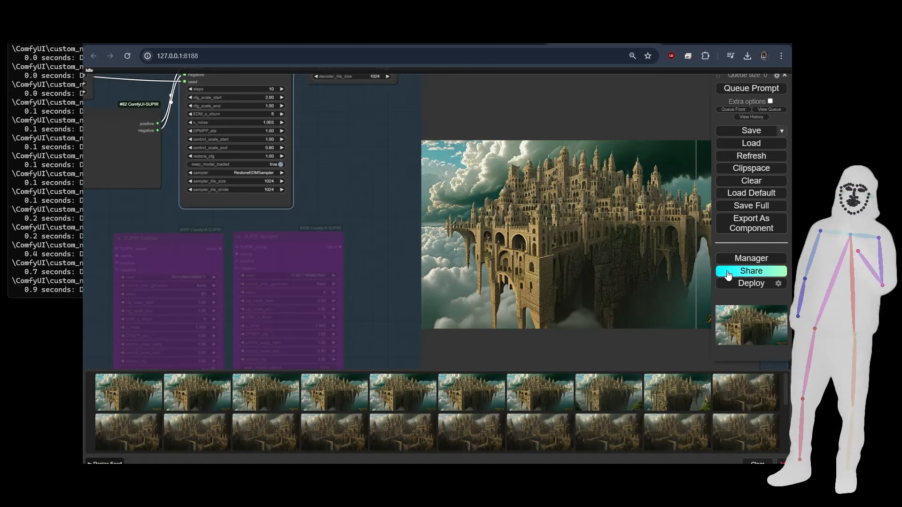
Step: Review the input nodes at the workflow's start: the generation and upscaling prompts, Load Checkpoint, and CR LoRA Stack
scroll(651, 271, down, 5)
drag(234, 274, 530, 284)
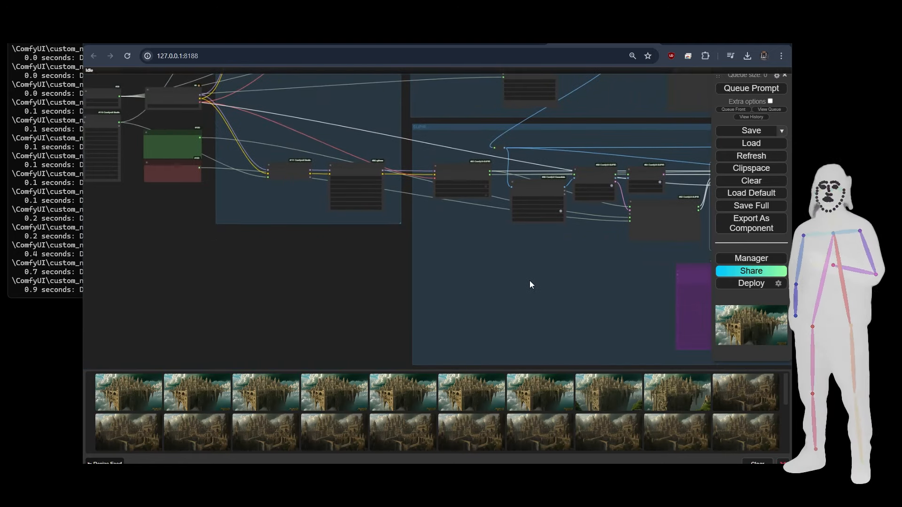
drag(208, 278, 343, 325)
scroll(314, 187, up, 4)
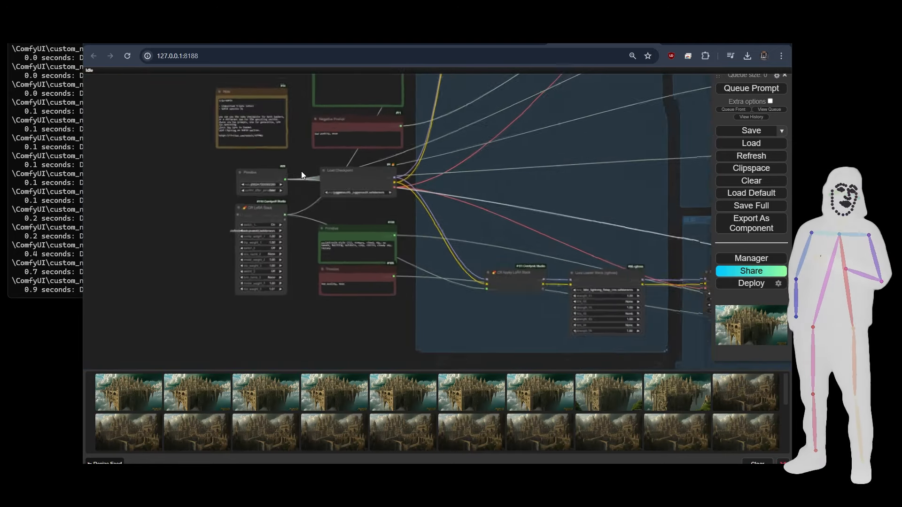
click(374, 254)
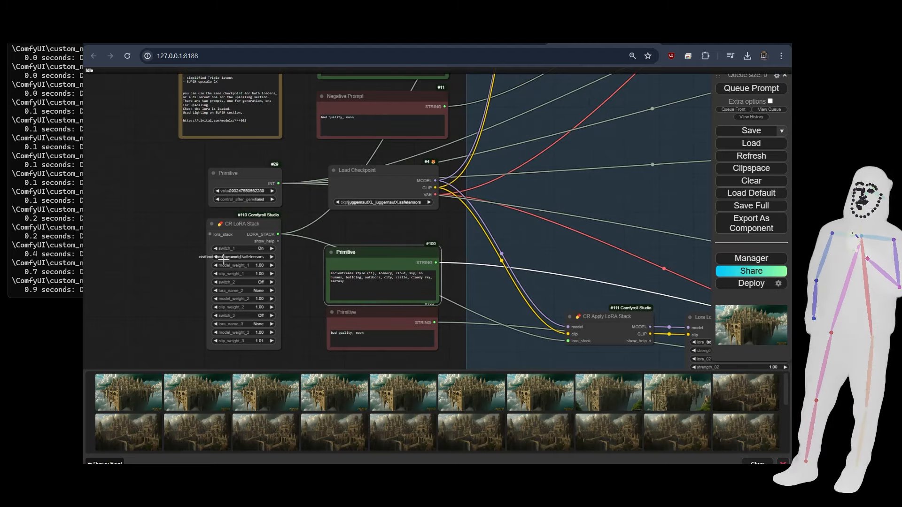
drag(311, 157, 296, 246)
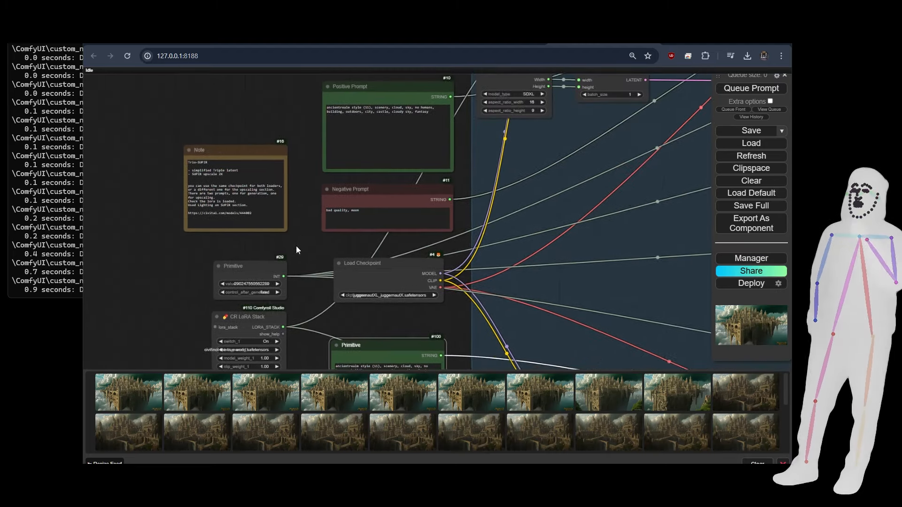
click(385, 117)
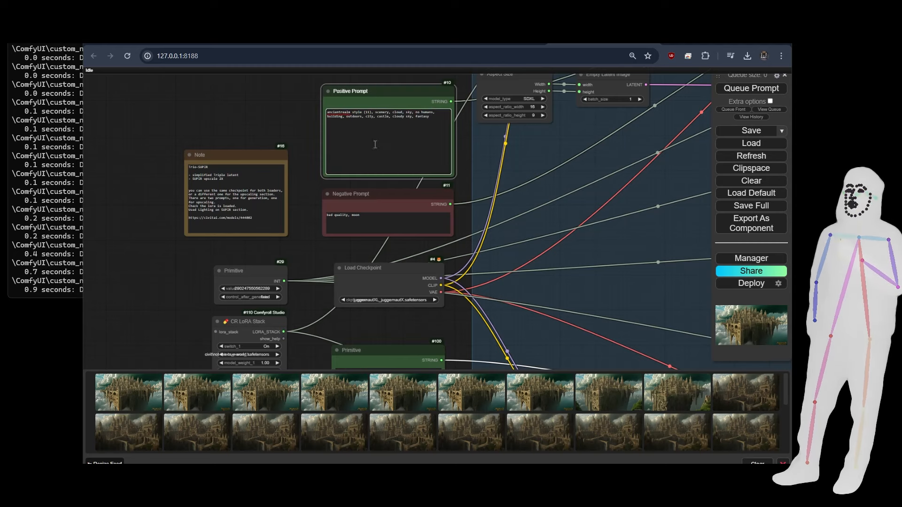
click(242, 325)
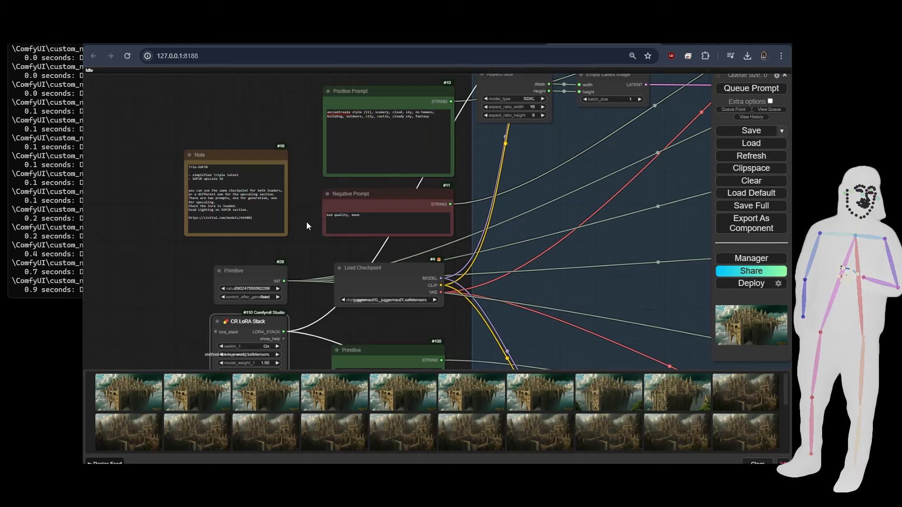
Step: Review the workflow's input nodes: the negative prompt, Load Checkpoint, CR LoRA Stack, Aspect Size, and the Note about prompts and checkpoints
drag(304, 235, 296, 170)
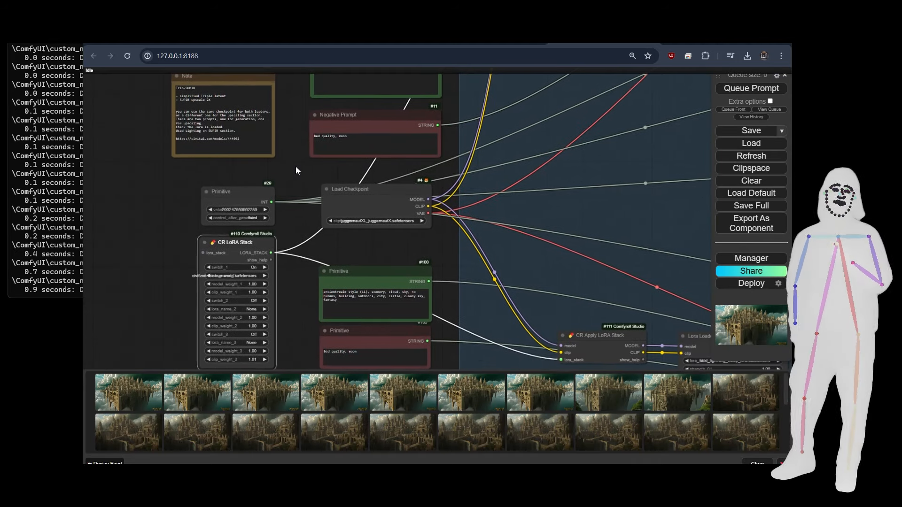
scroll(300, 146, up, 1)
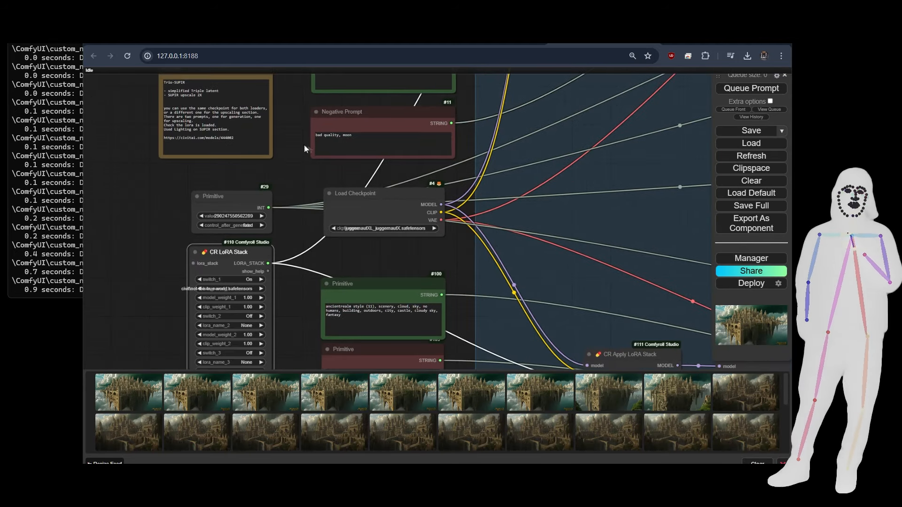
click(356, 138)
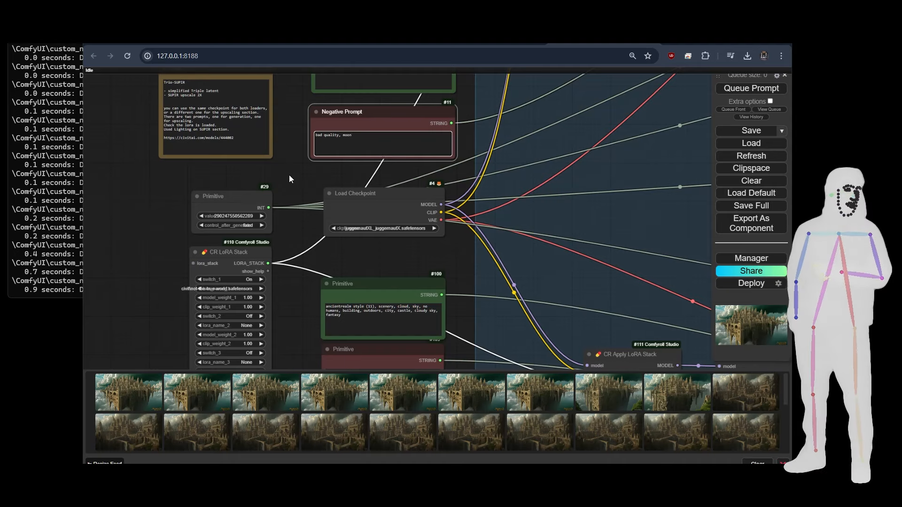
drag(290, 125, 286, 255)
click(504, 137)
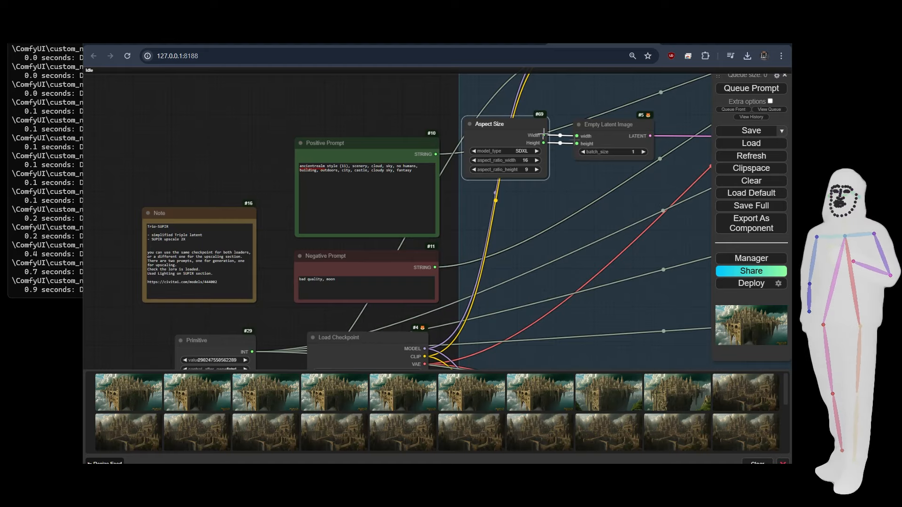
scroll(218, 138, down, 3)
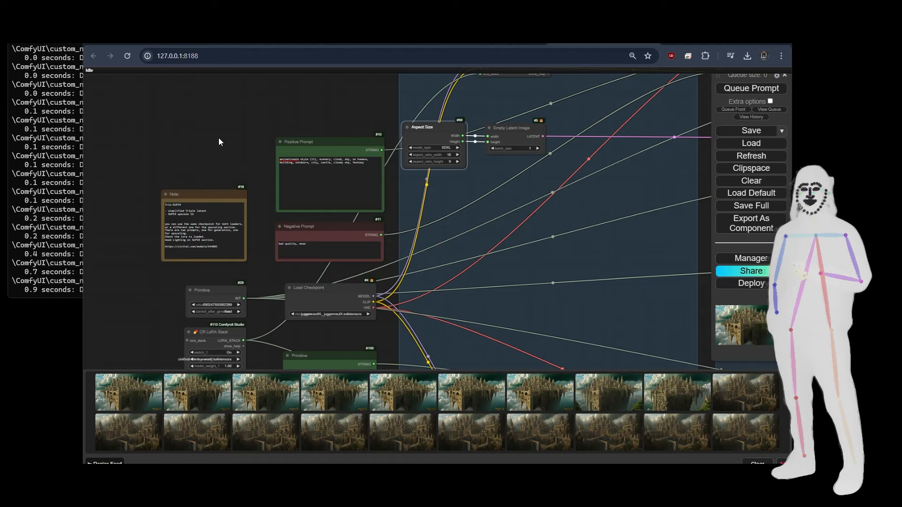
click(230, 193)
drag(262, 220, 248, 163)
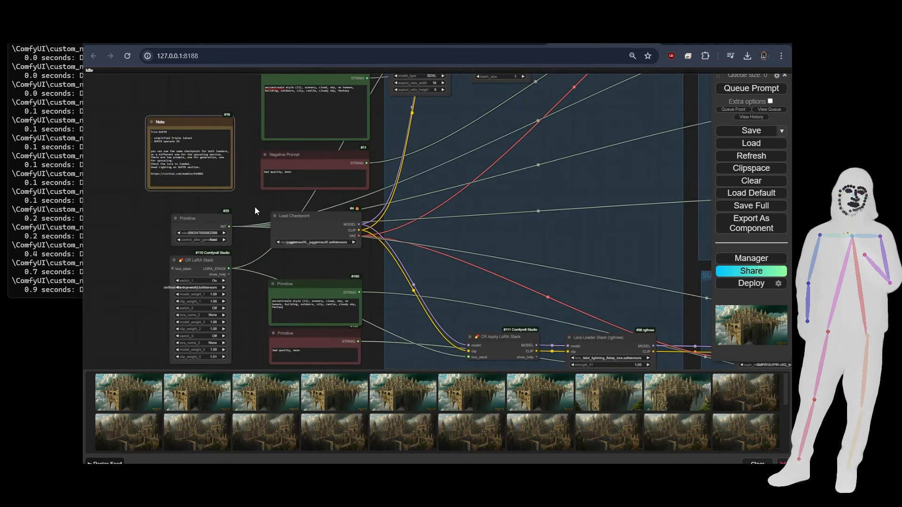
Step: Set Load Checkpoint to RealVisXL_V3.0.safetensors and queue the workflow
click(316, 242)
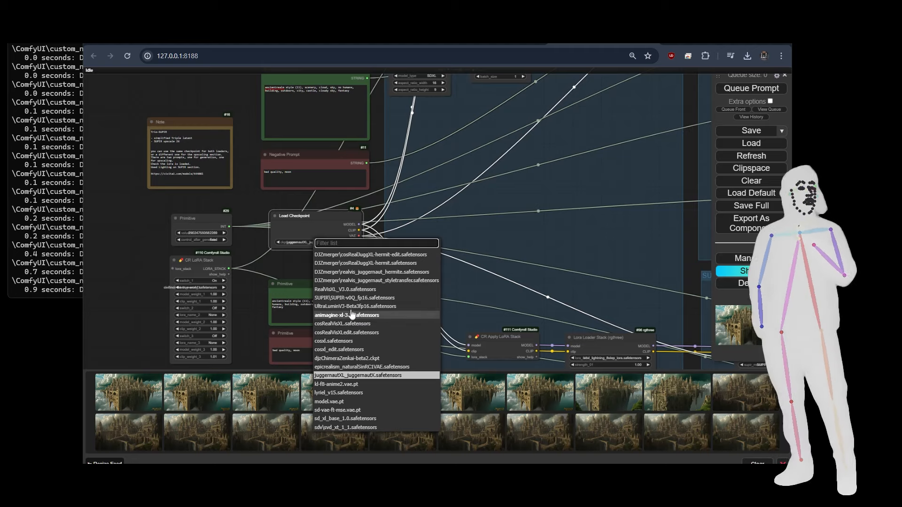
click(347, 289)
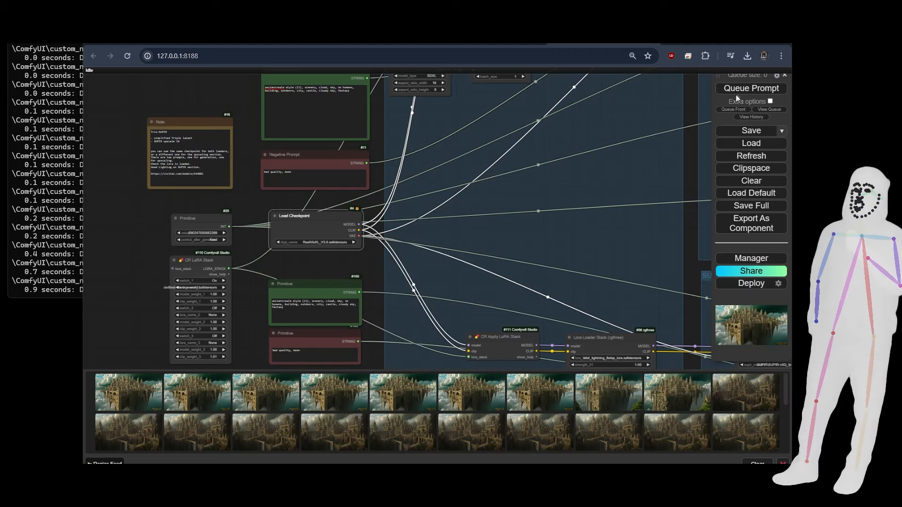
scroll(94, 135, down, 8)
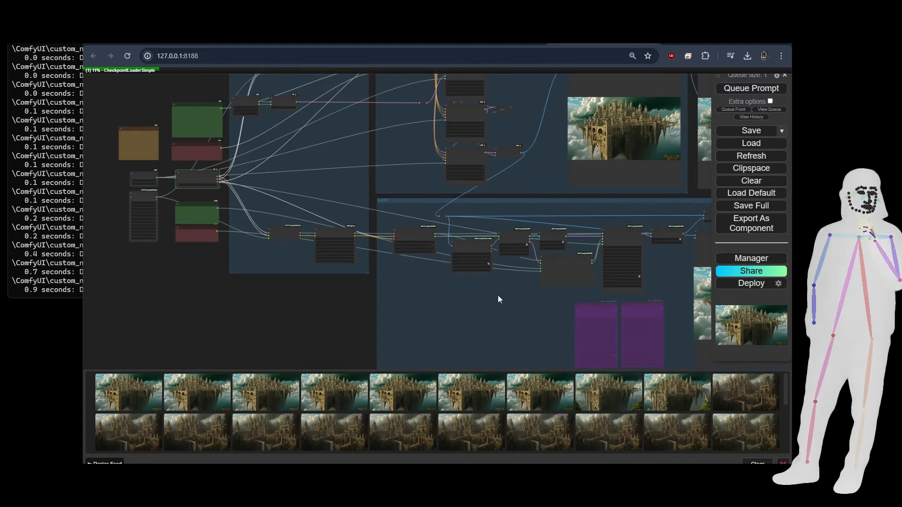
Step: Compare the original and upscaled RealVisXL_V3.0 castle in the Image Comparer, examining the large arches, wall windows and balustrade up close
drag(497, 300, 245, 272)
scroll(493, 227, down, 3)
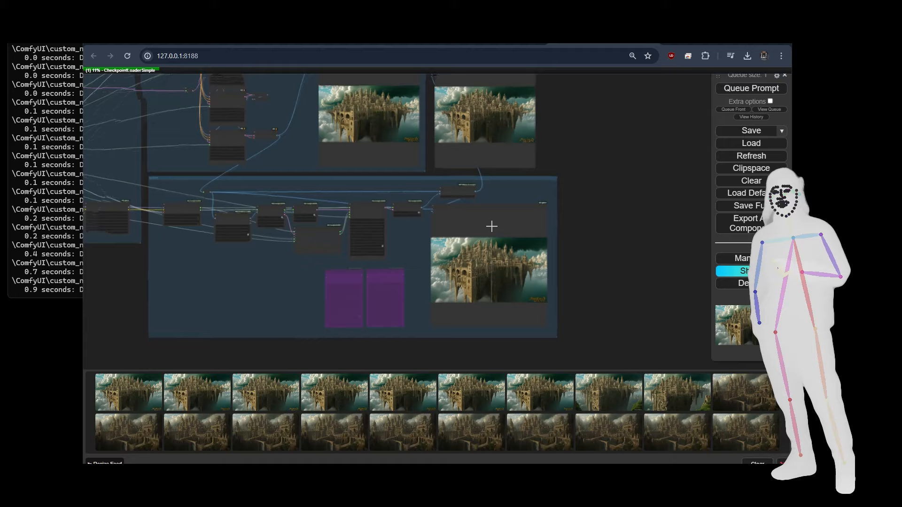
scroll(563, 266, up, 5)
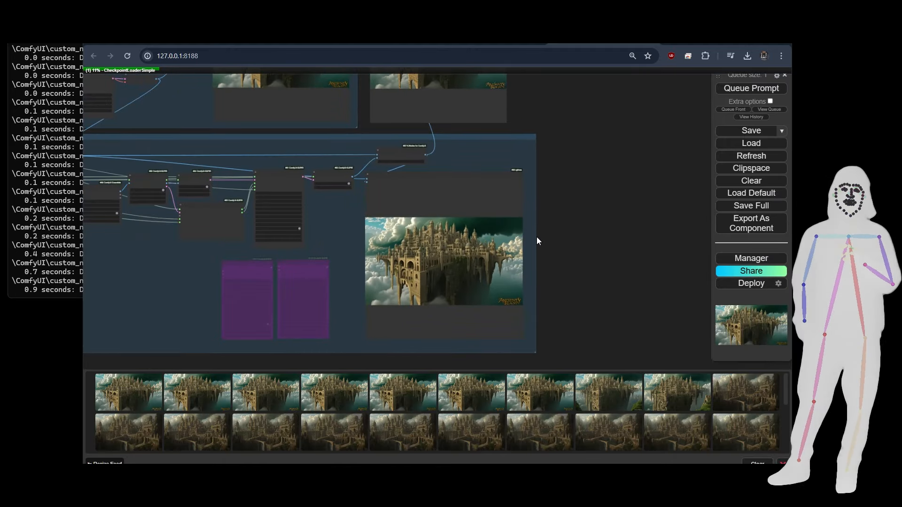
drag(536, 237, 577, 233)
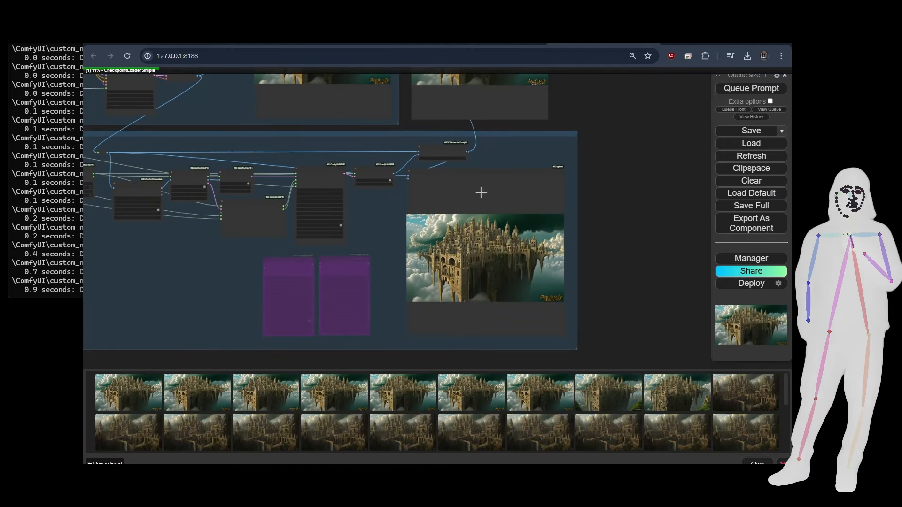
scroll(488, 263, up, 5)
scroll(482, 270, up, 3)
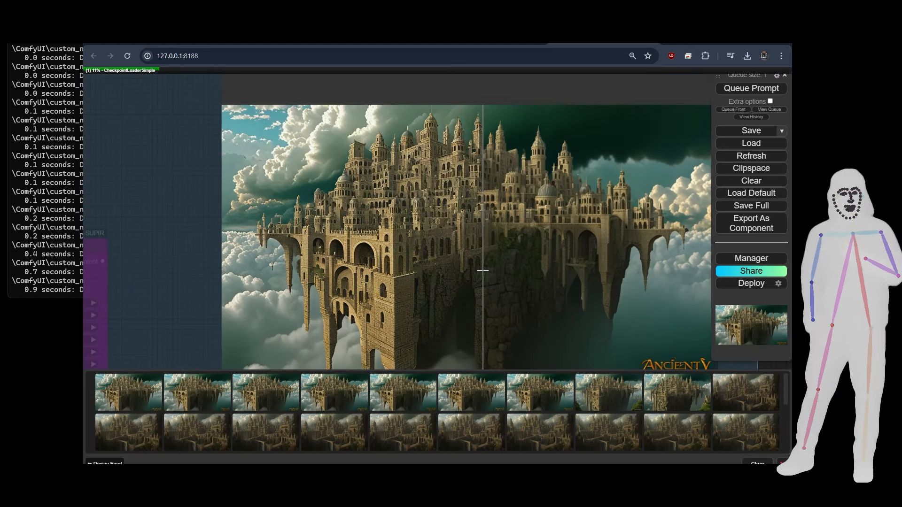
scroll(484, 274, up, 2)
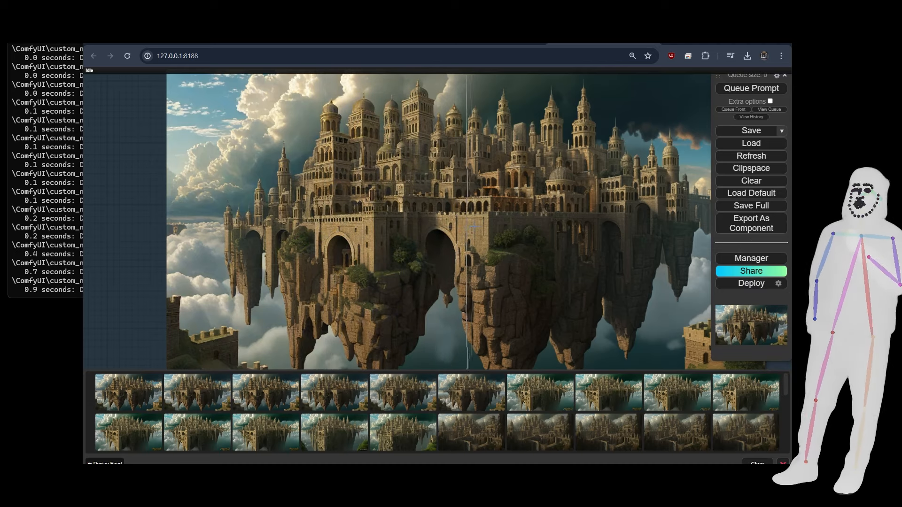
scroll(372, 211, up, 10)
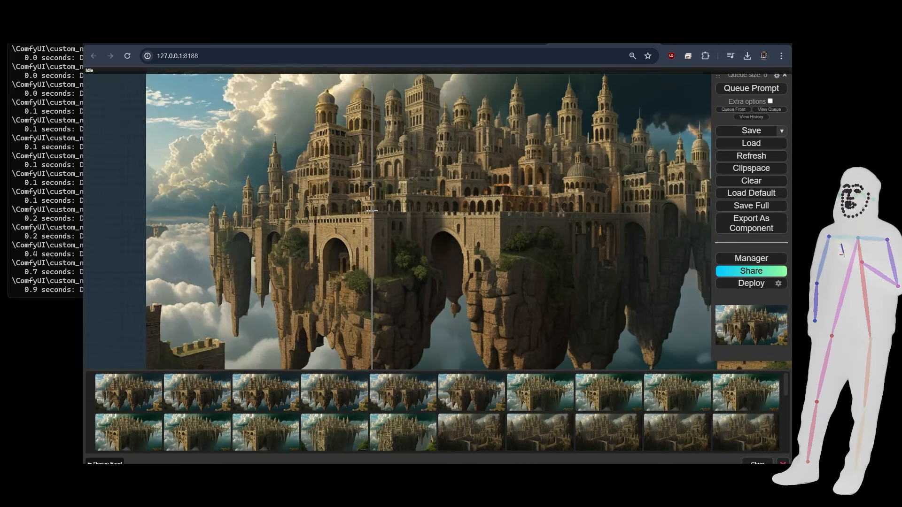
scroll(376, 211, up, 2)
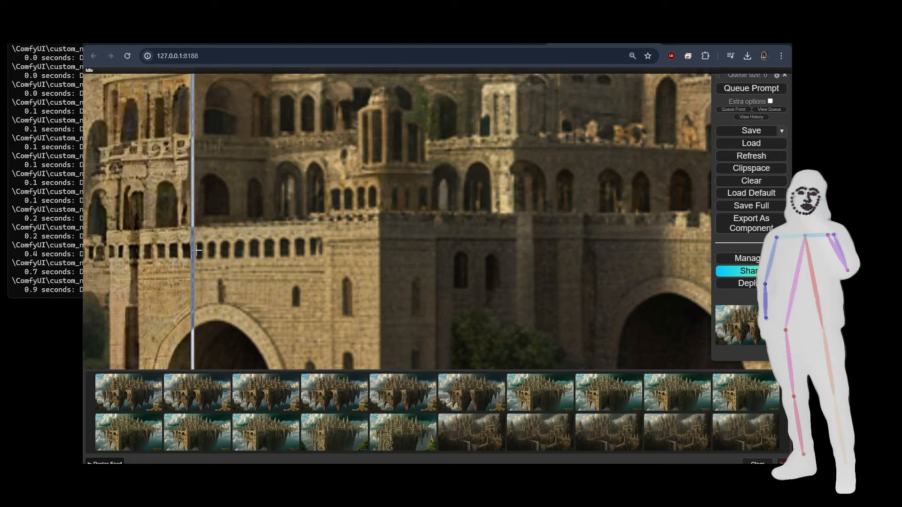
scroll(237, 291, up, 3)
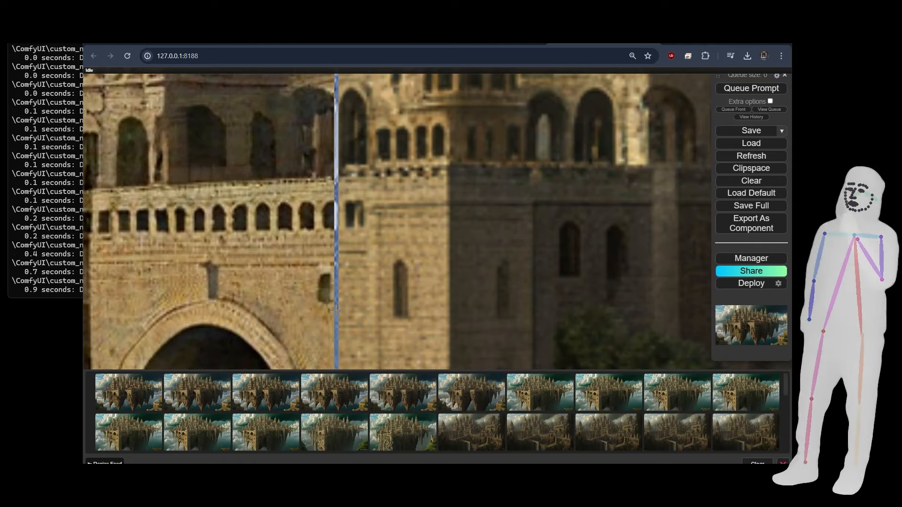
Step: Compare the original and upscaled RealVisXL_V3.0 castle's upper facades, towers and arcades in the Image Comparer
scroll(342, 308, down, 3)
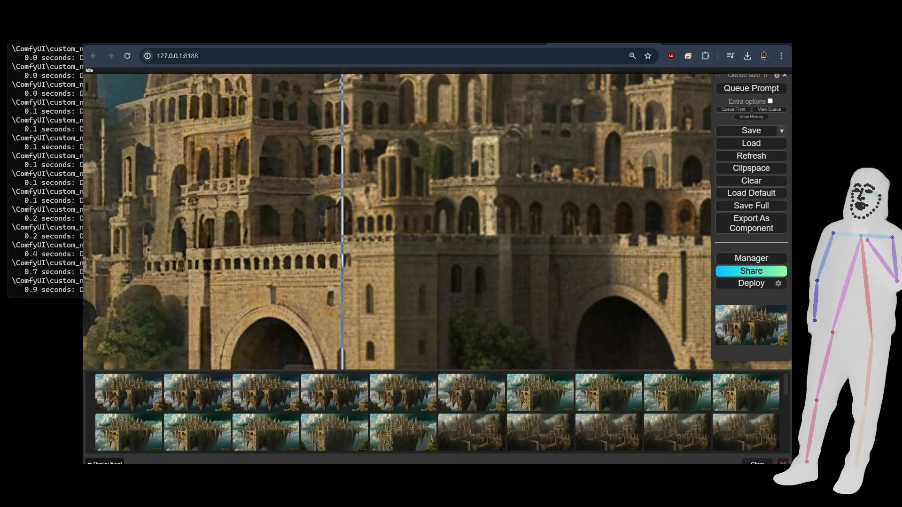
scroll(342, 307, down, 2)
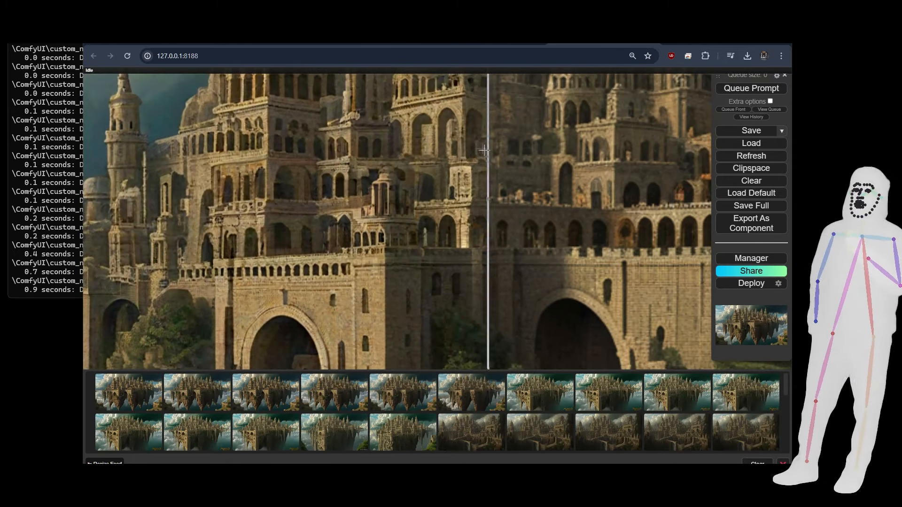
scroll(469, 151, down, 1)
scroll(470, 151, down, 3)
scroll(487, 101, up, 5)
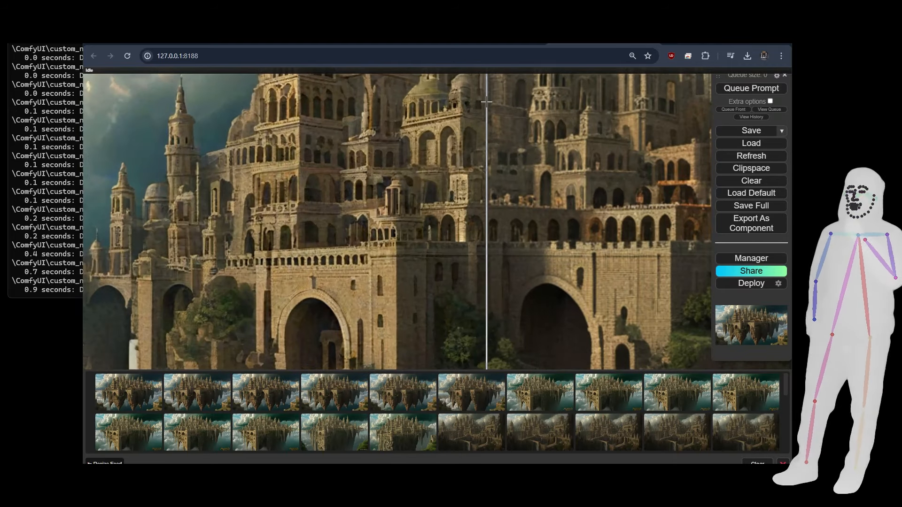
scroll(487, 102, up, 2)
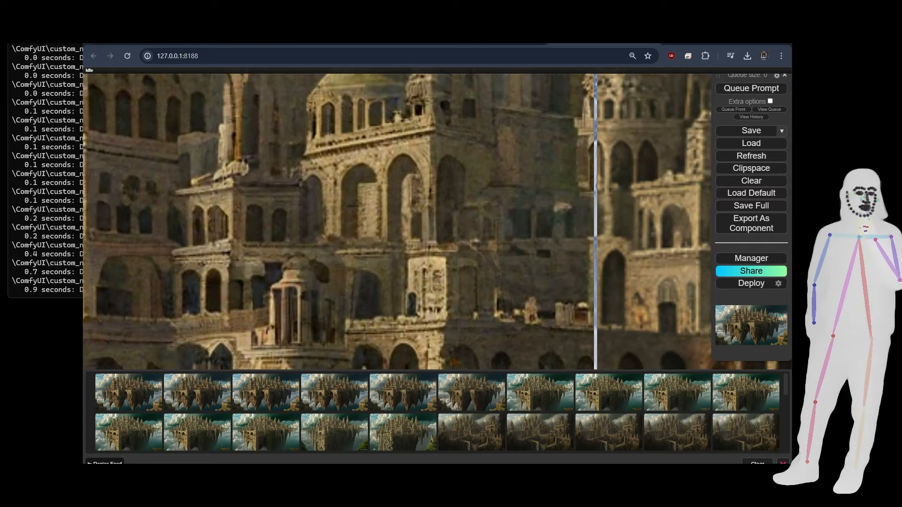
Step: Switch Load Checkpoint to DJZmerger\realvis_juggernaut_hermite.safetensors and queue the workflow again
scroll(598, 249, down, 5)
scroll(597, 249, down, 5)
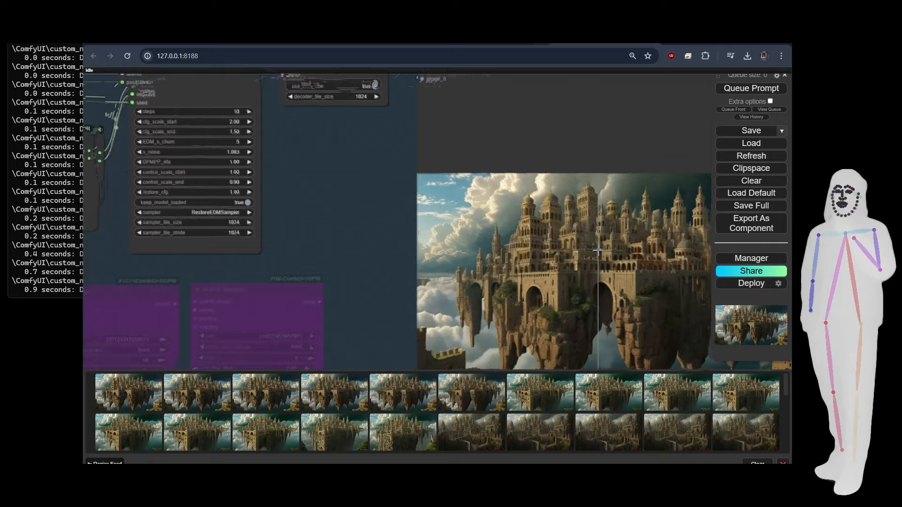
drag(317, 219, 897, 273)
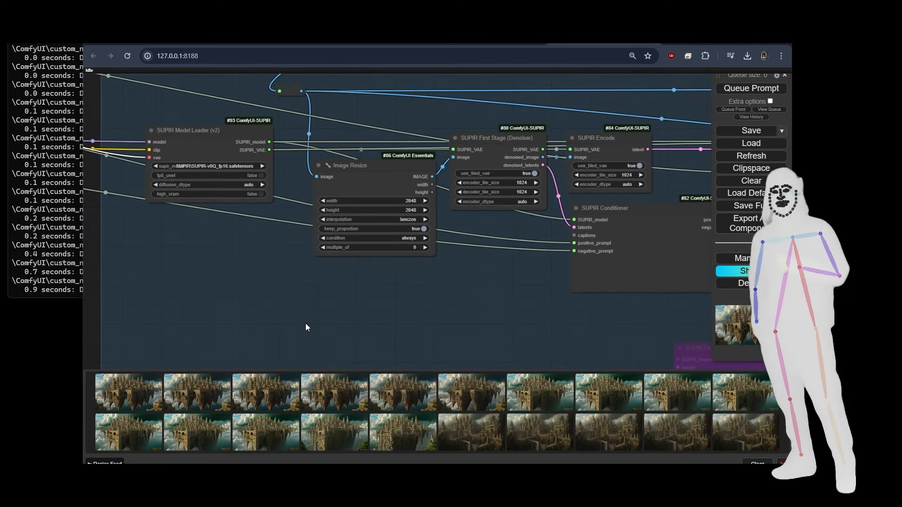
drag(216, 263, 787, 380)
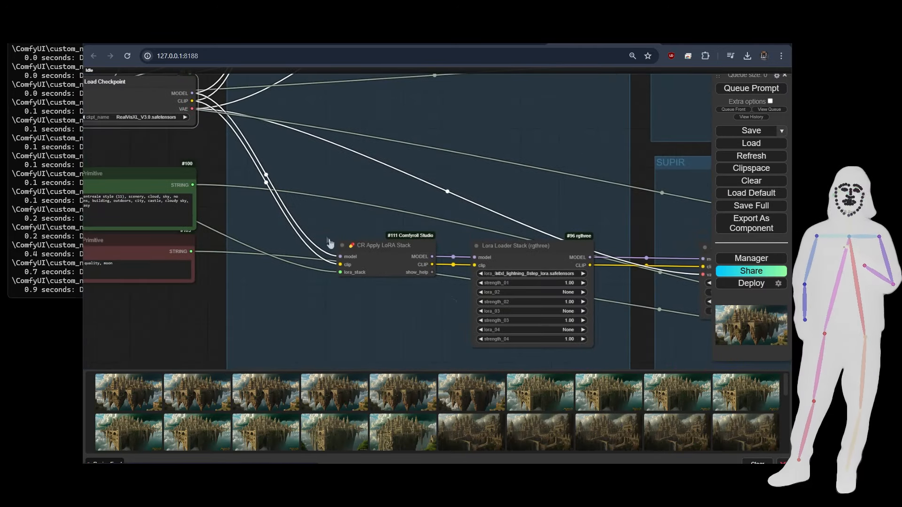
drag(291, 199, 502, 286)
click(349, 205)
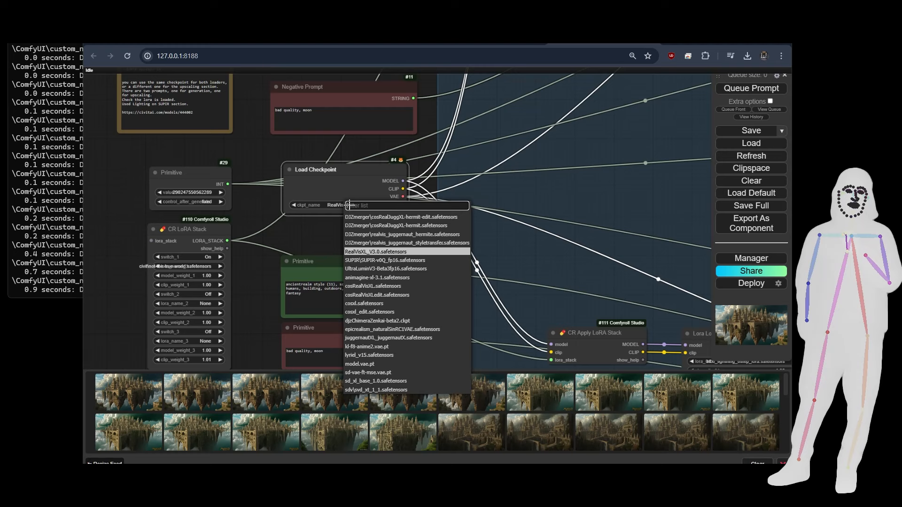
click(398, 235)
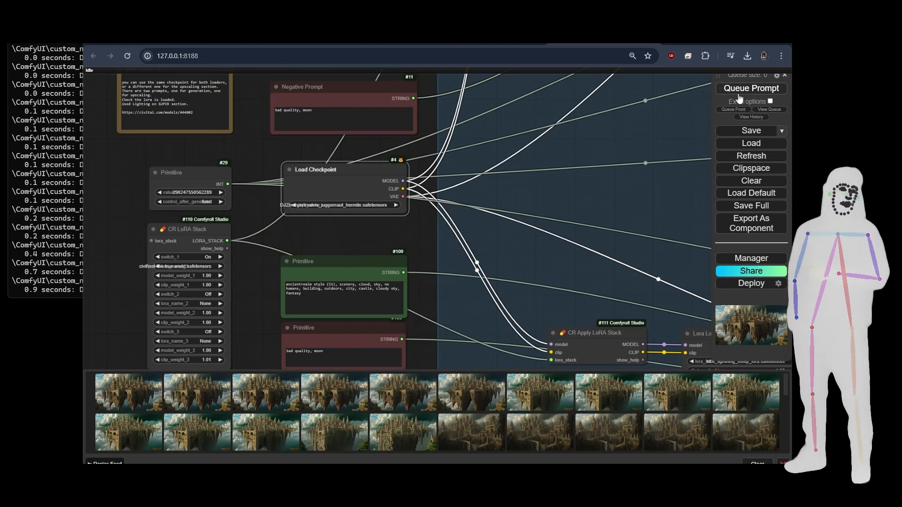
Step: Examine the dome and arcade details of the RealVisXL_V3.0 castle in the Image Comparer while the queued workflow runs
scroll(105, 174, down, 10)
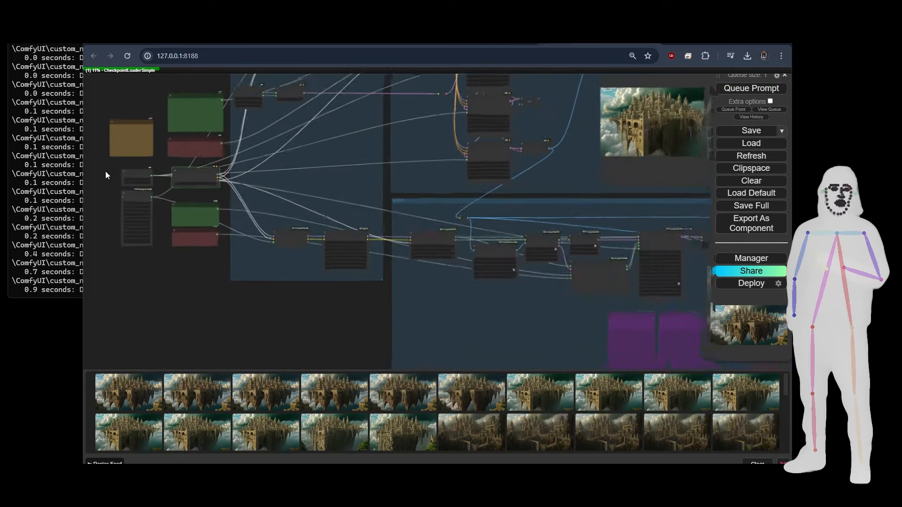
drag(566, 252, 370, 233)
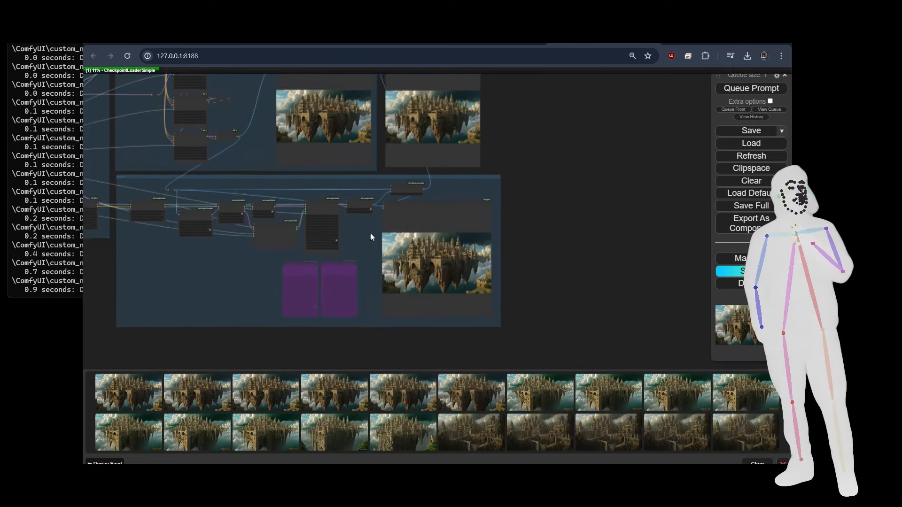
scroll(431, 249, up, 3)
scroll(431, 249, up, 10)
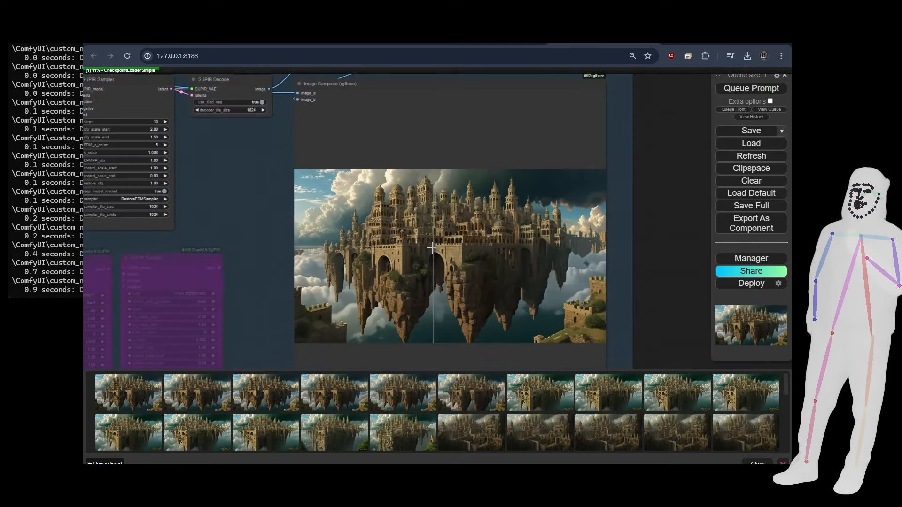
scroll(523, 266, up, 5)
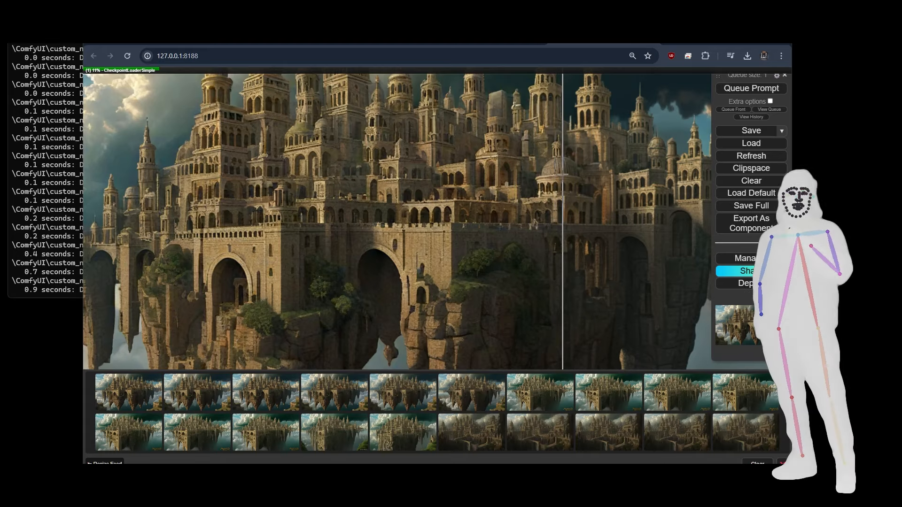
scroll(563, 175, up, 15)
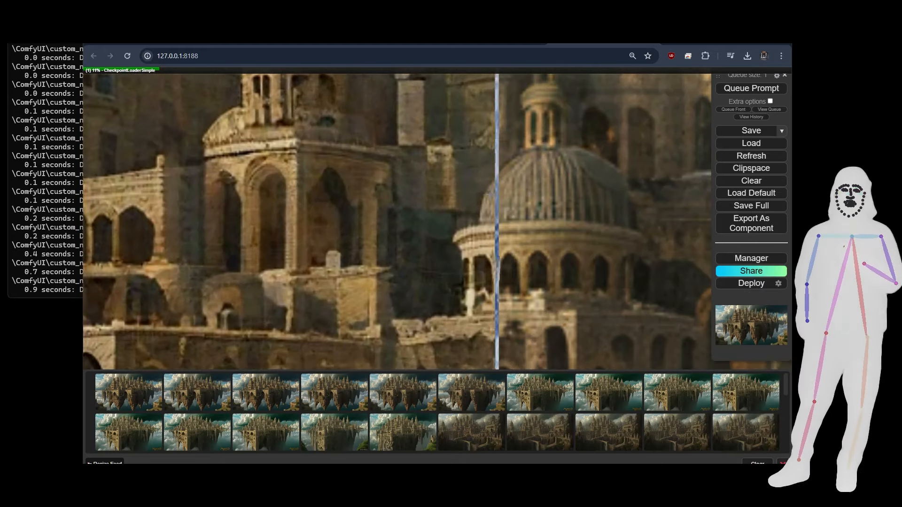
scroll(628, 209, down, 12)
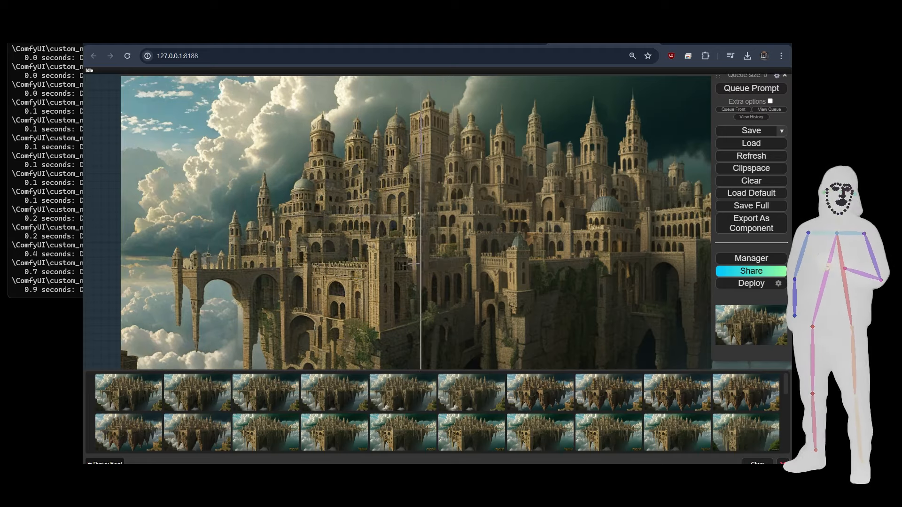
Step: Compare the original and upscaled realvis_juggernaut_hermite castle in the Image Comparer, examining the balustrade, arches and tower stonework
scroll(341, 290, up, 10)
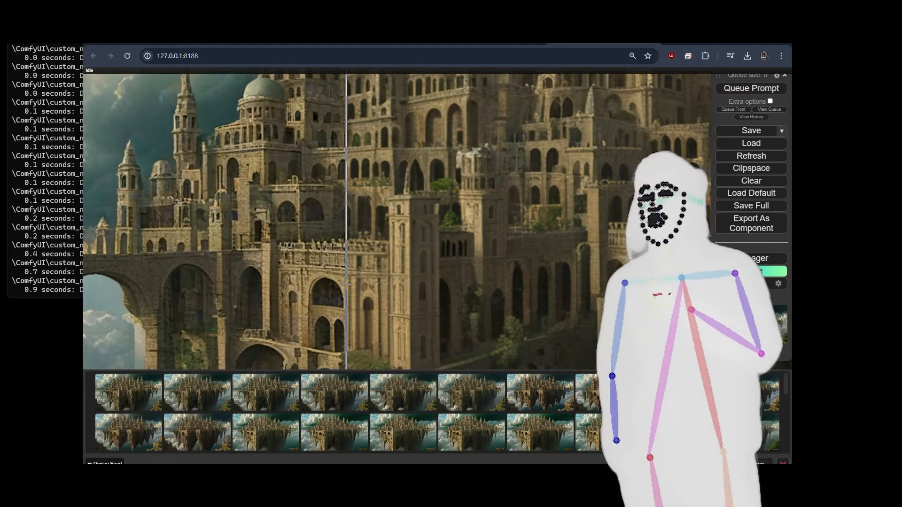
scroll(342, 281, up, 5)
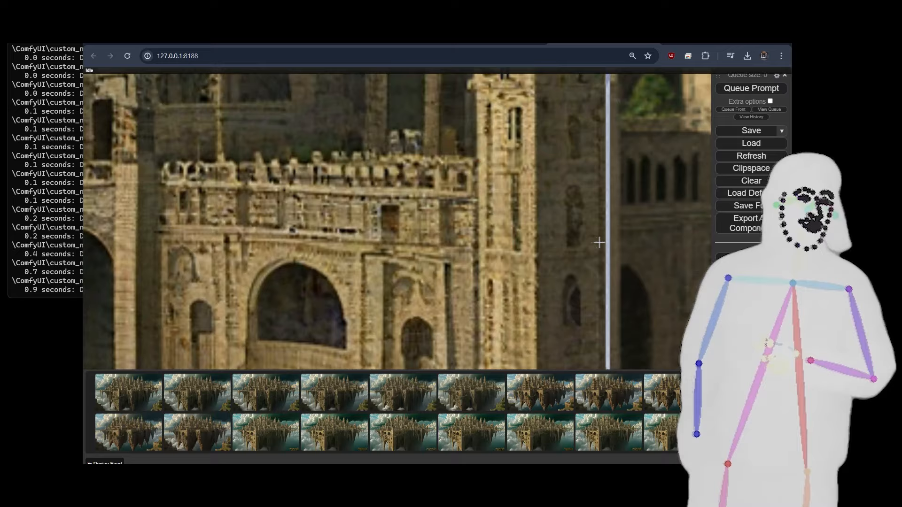
scroll(413, 287, down, 1)
scroll(413, 287, down, 3)
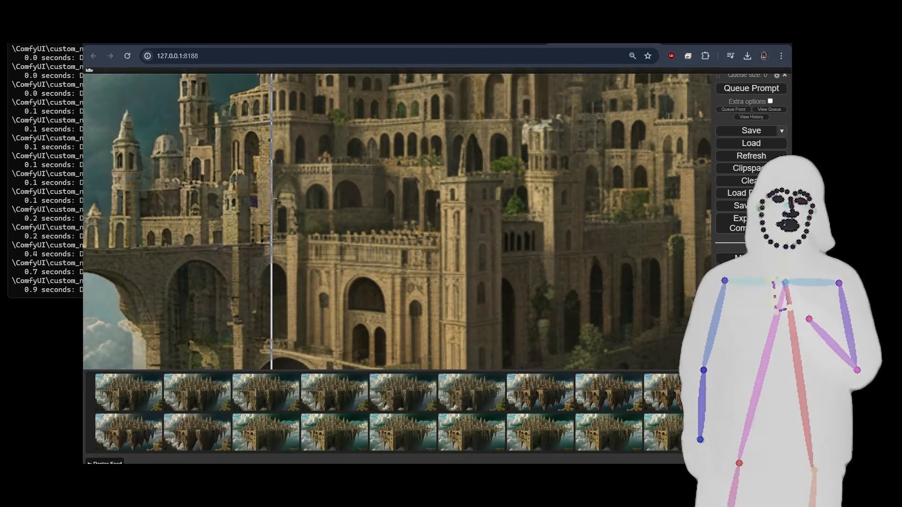
Step: Compare the original and upscaled realvis_juggernaut_hermite castle's domes, arcades and towers up close and as a whole in the Image Comparer
scroll(275, 263, up, 3)
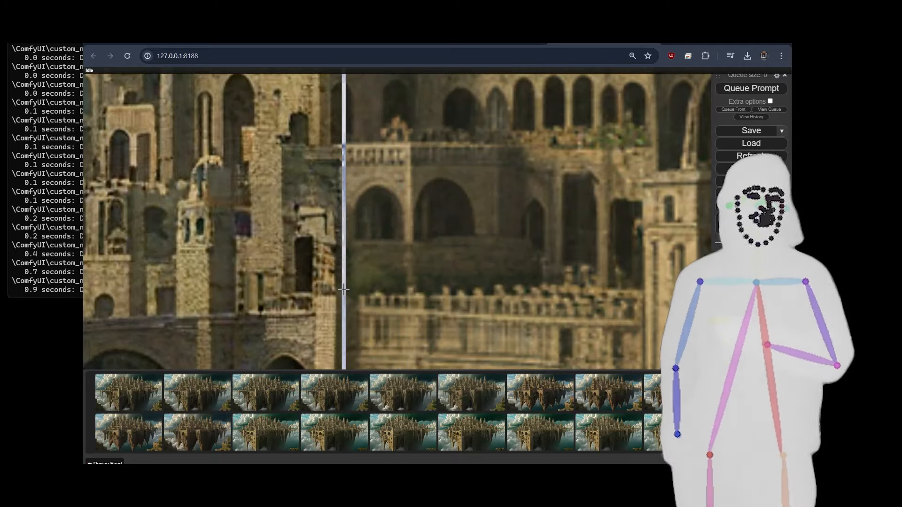
scroll(347, 281, down, 5)
scroll(400, 103, up, 5)
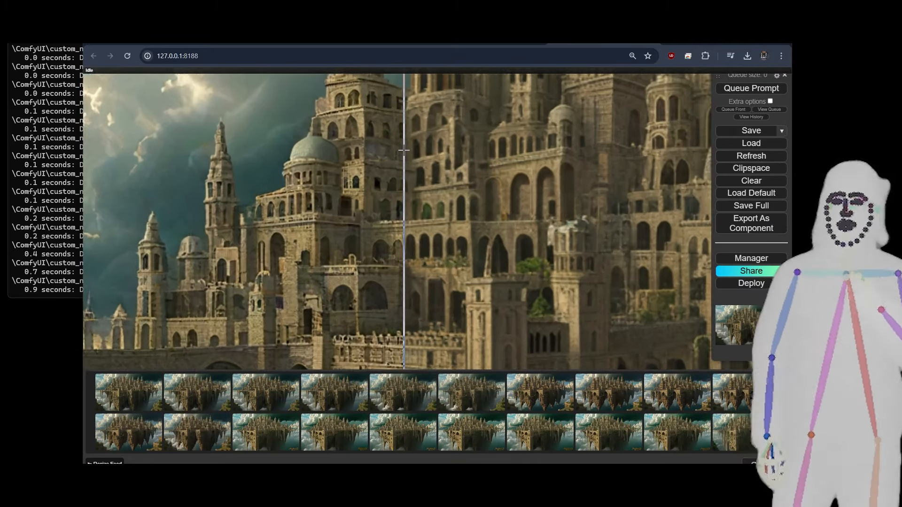
scroll(401, 94, up, 3)
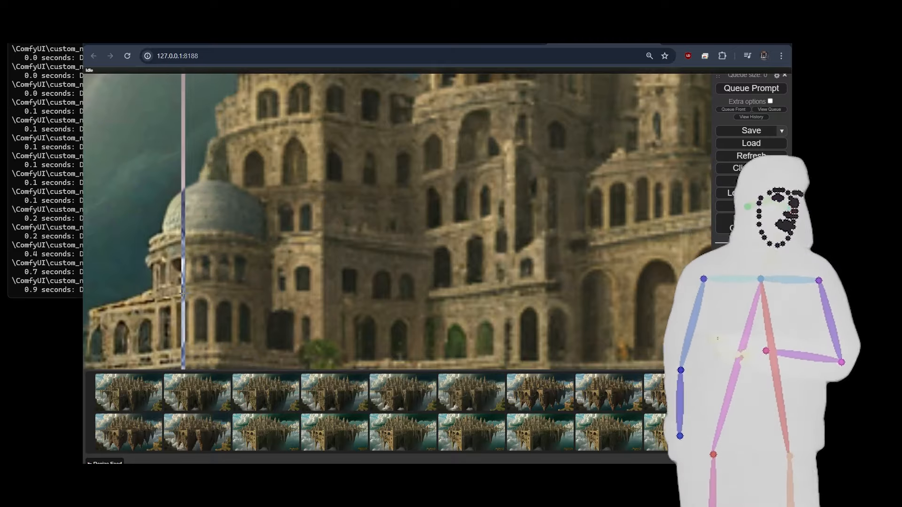
scroll(441, 282, down, 7)
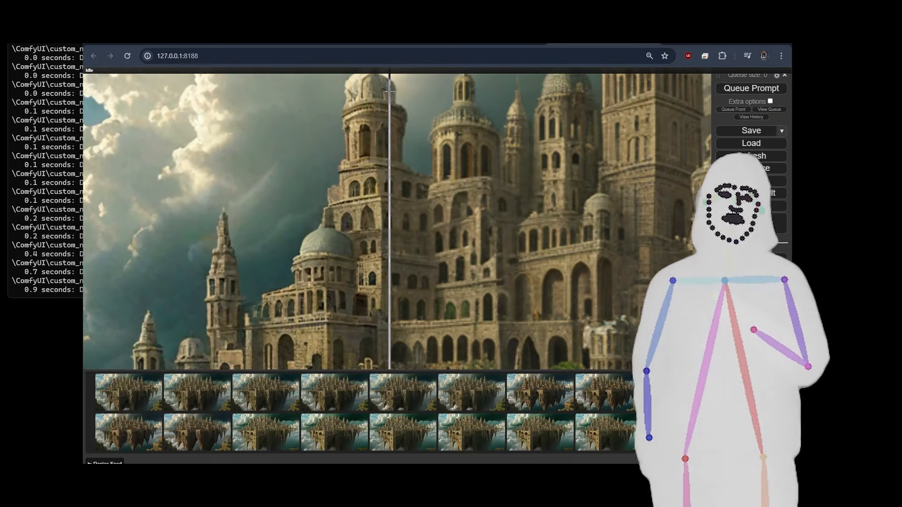
scroll(380, 164, up, 5)
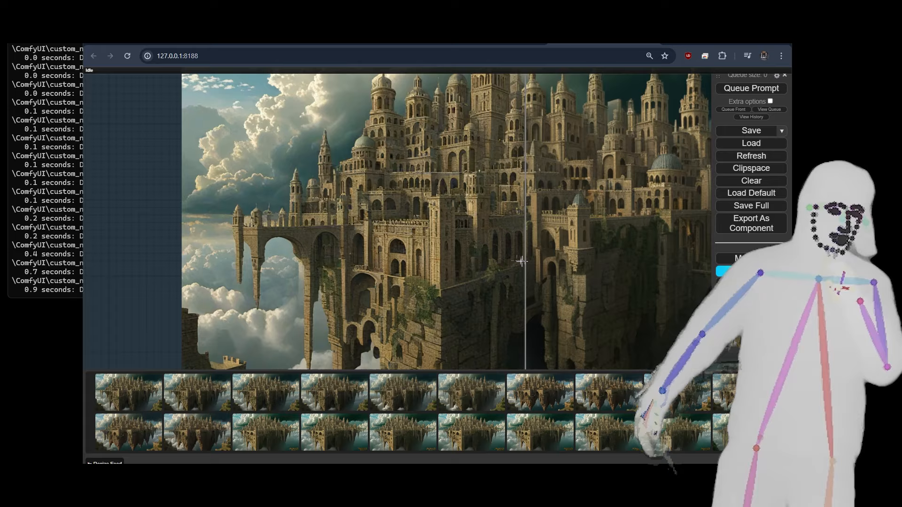
scroll(656, 244, down, 1)
scroll(656, 243, up, 2)
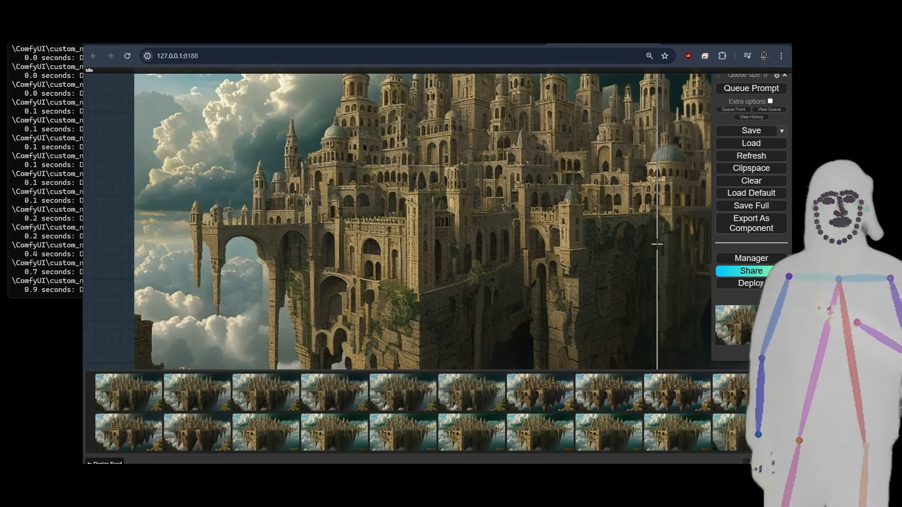
scroll(657, 244, down, 4)
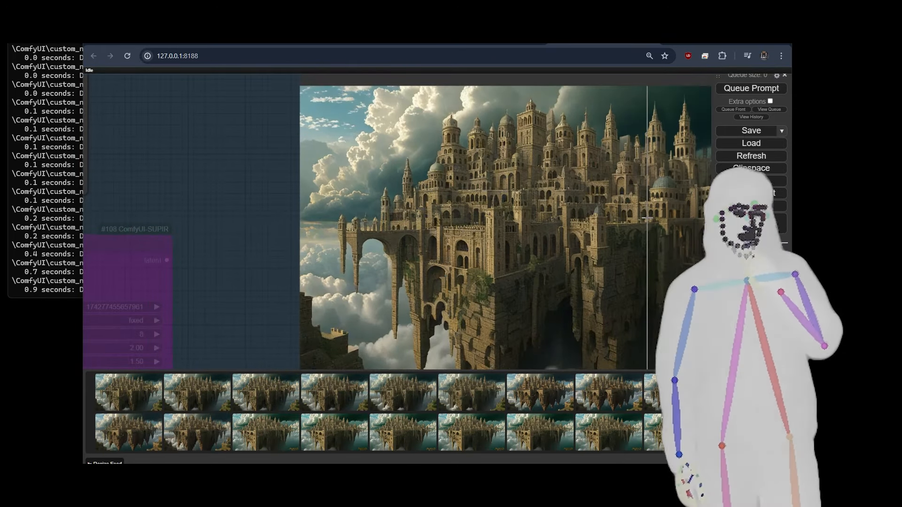
Step: Switch Load Checkpoint to DJZmerger\realvis_juggernaut_styletransfer.safetensors and queue the workflow again
scroll(584, 225, down, 4)
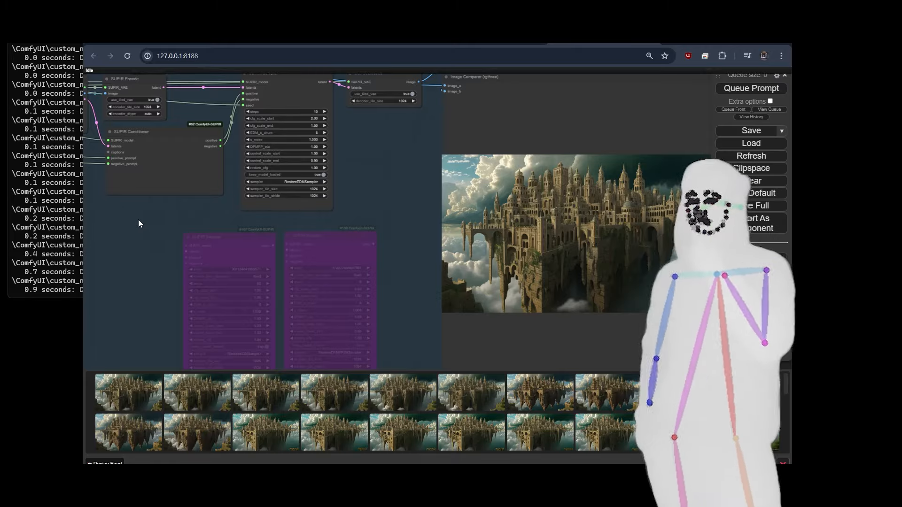
drag(138, 220, 695, 295)
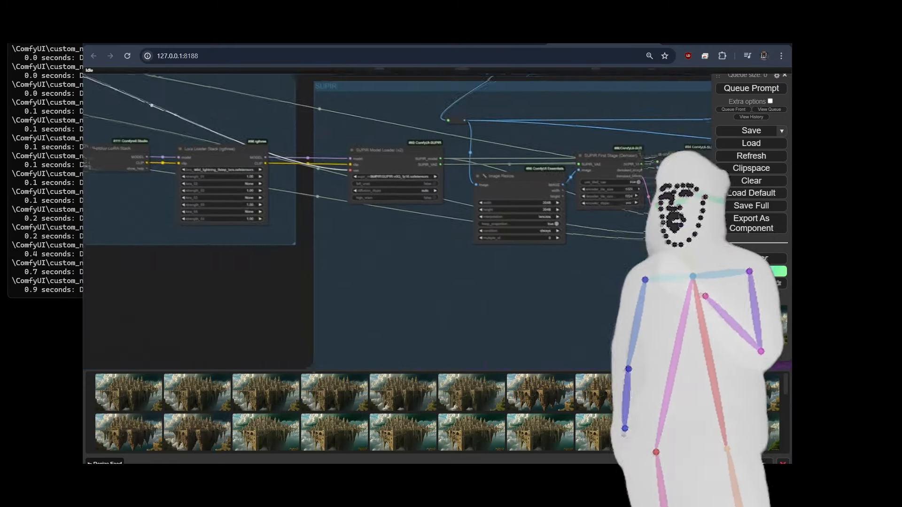
drag(188, 226, 557, 253)
drag(147, 263, 398, 286)
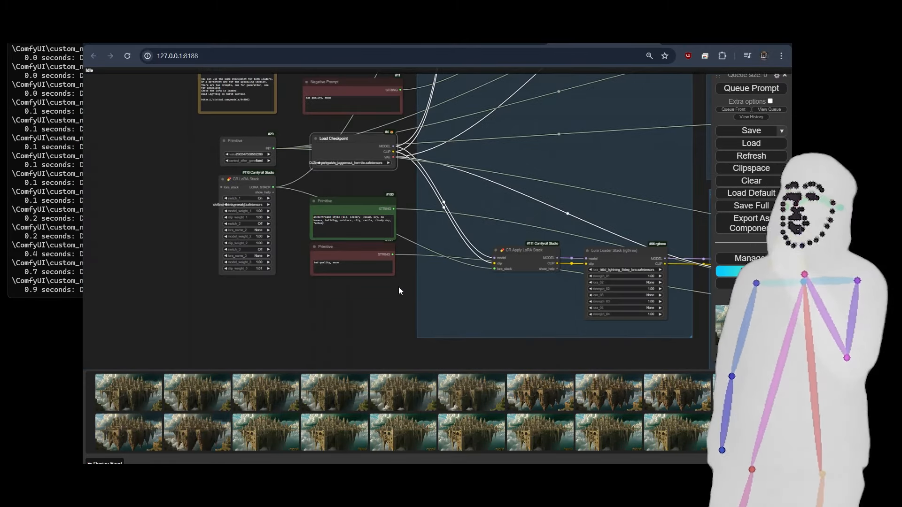
scroll(394, 301, down, 2)
scroll(385, 304, up, 2)
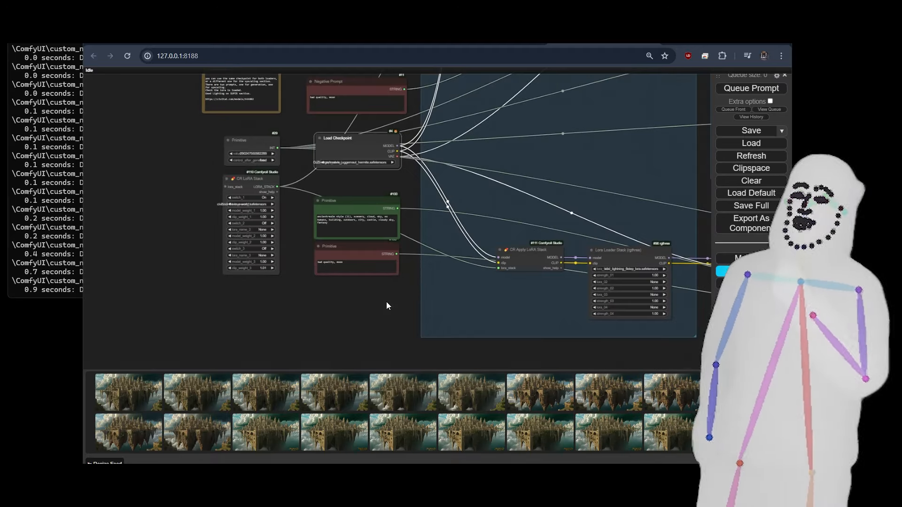
scroll(386, 306, down, 2)
click(355, 187)
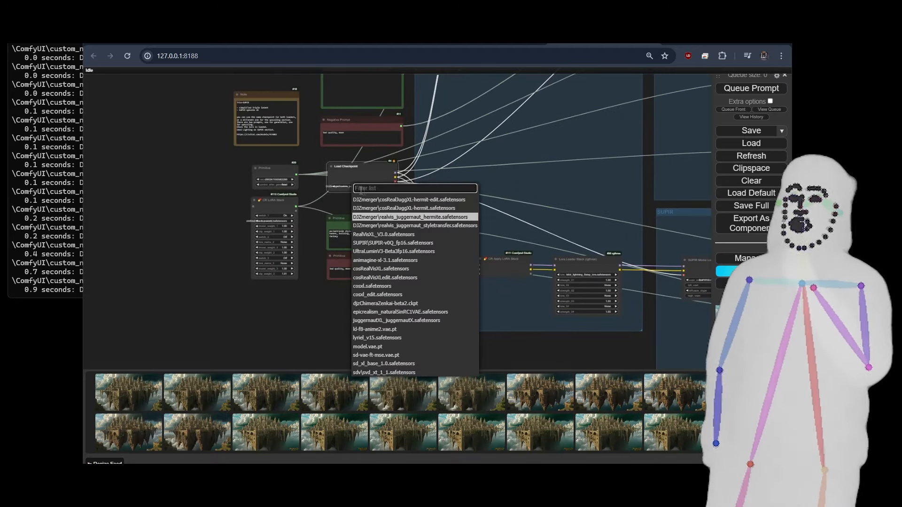
click(421, 225)
click(751, 88)
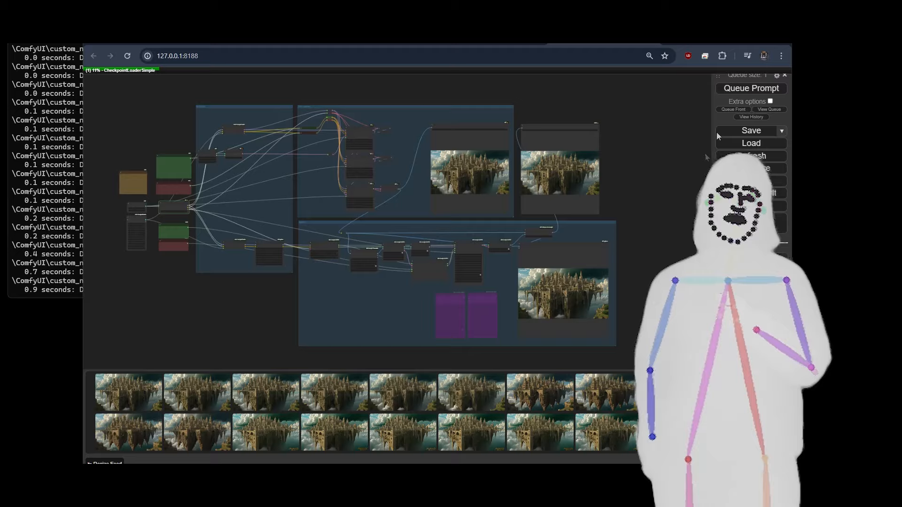
Step: Compare the original and upscaled realvis_juggernaut_styletransfer castle in the Image Comparer, examining the bridge, large arch, battlements and tower stonework
scroll(574, 194, up, 3)
scroll(573, 194, up, 3)
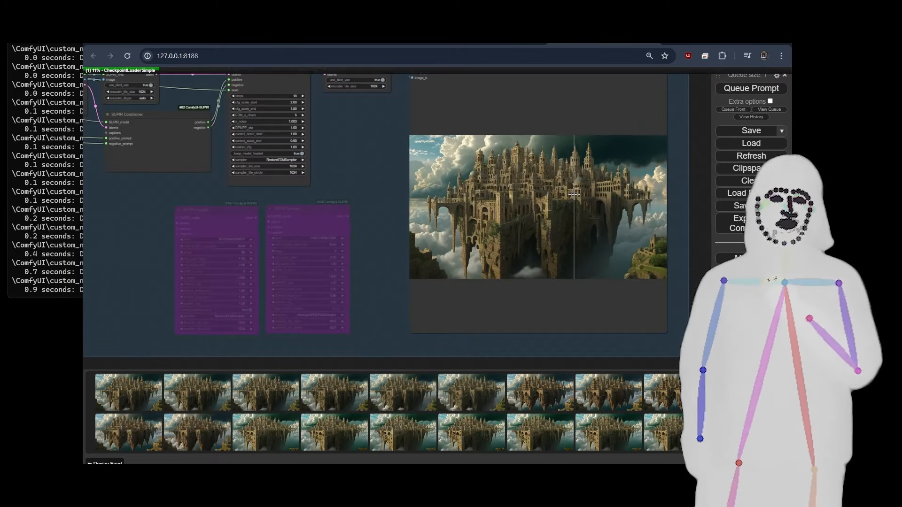
scroll(519, 190, up, 4)
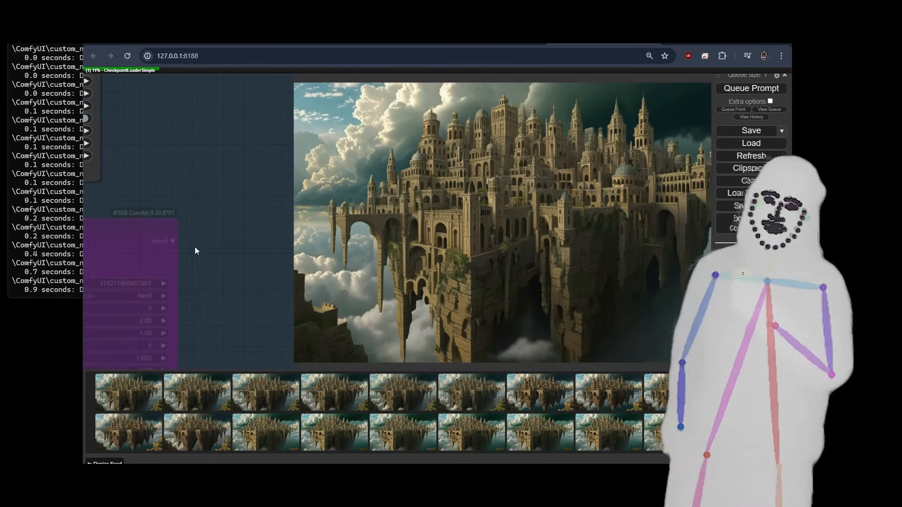
drag(242, 244, 139, 244)
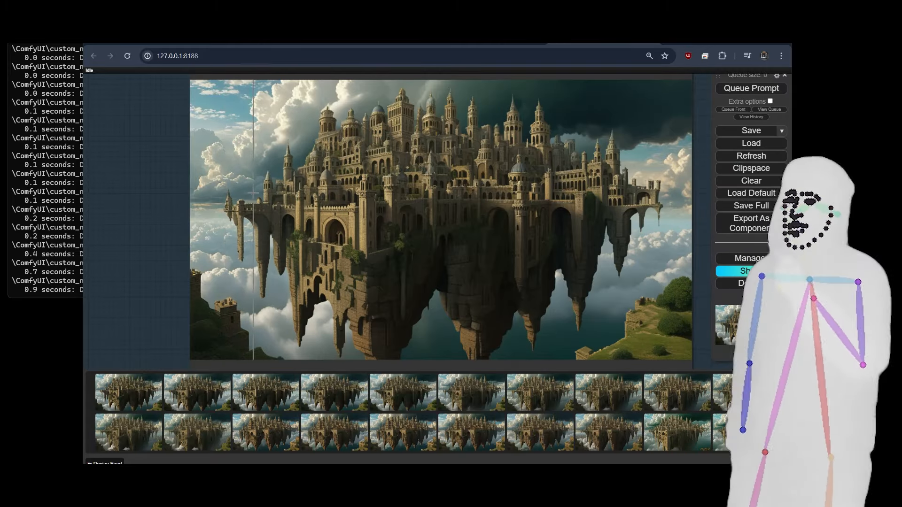
scroll(282, 192, up, 5)
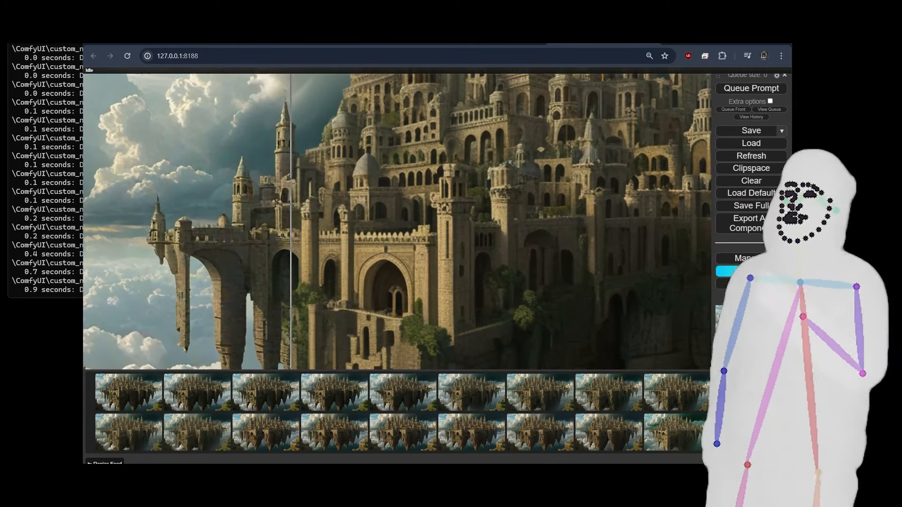
scroll(288, 186, up, 1)
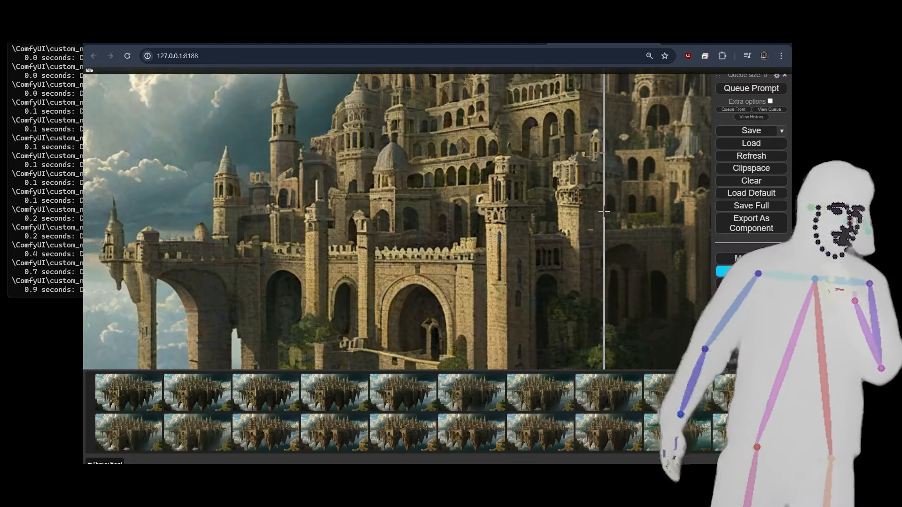
scroll(606, 202, up, 7)
scroll(548, 200, up, 2)
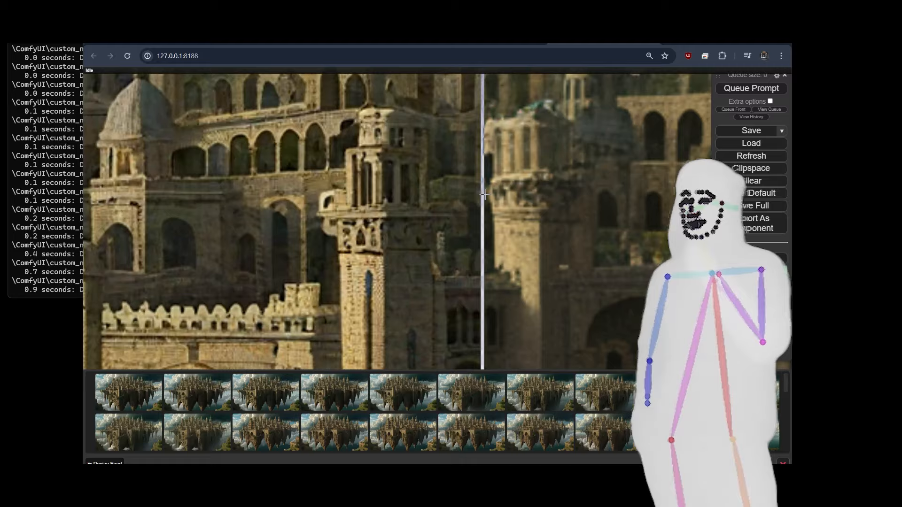
Step: Compare the realvis_juggernaut_styletransfer castle's upper towers, domes and overall silhouette before and after upscaling in the Image Comparer
scroll(480, 196, down, 5)
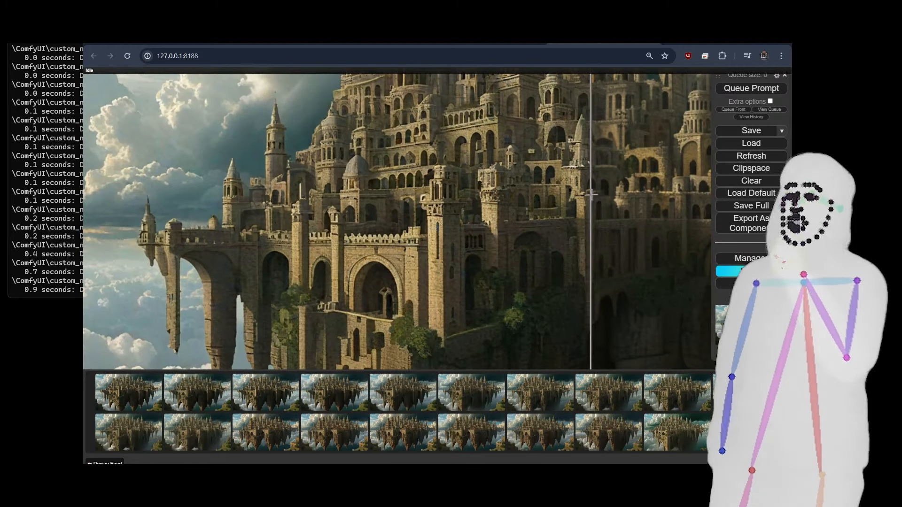
scroll(638, 192, down, 5)
scroll(549, 169, up, 8)
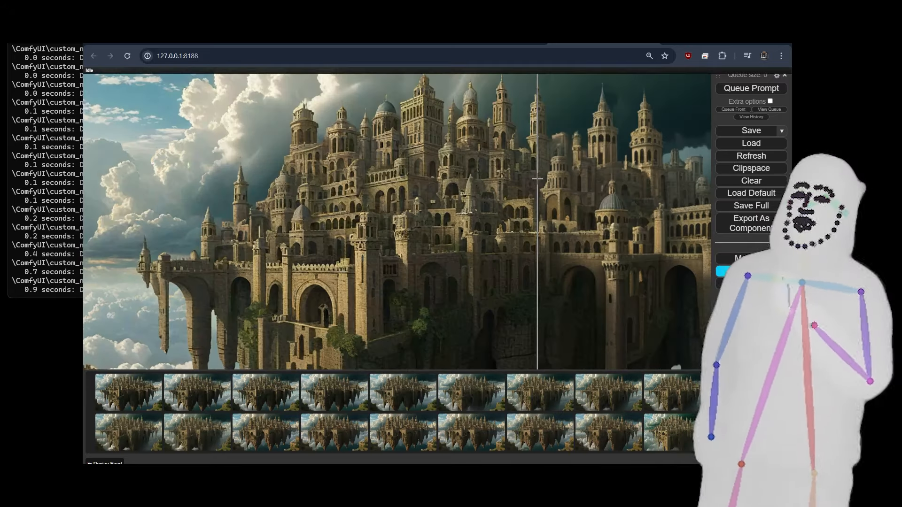
scroll(556, 168, up, 3)
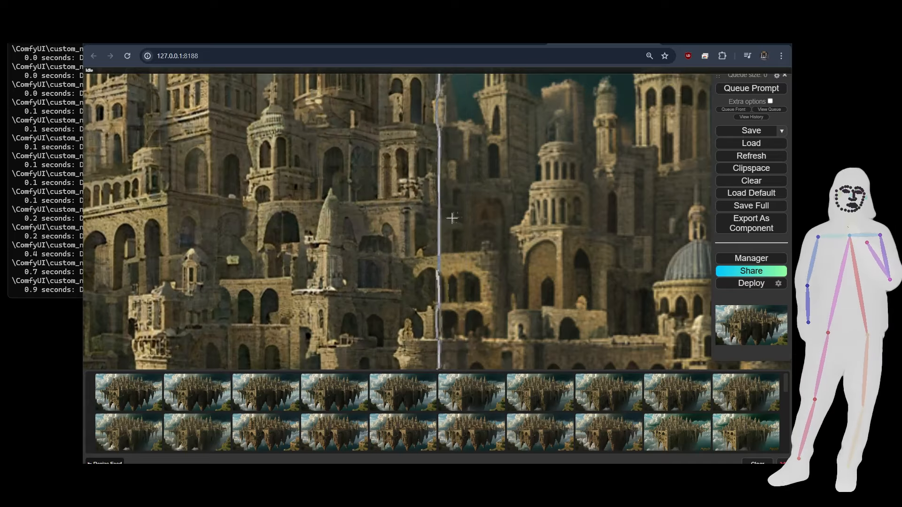
scroll(521, 218, down, 10)
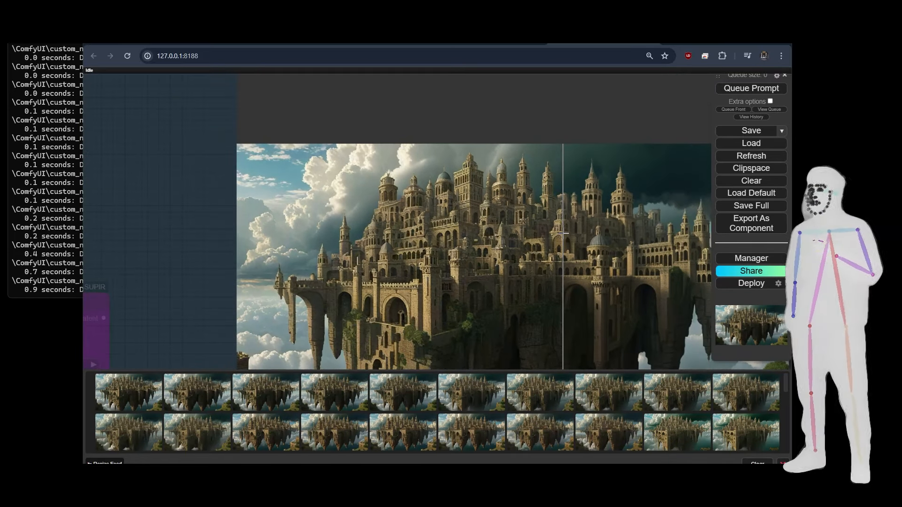
drag(224, 289, 139, 209)
scroll(120, 202, down, 3)
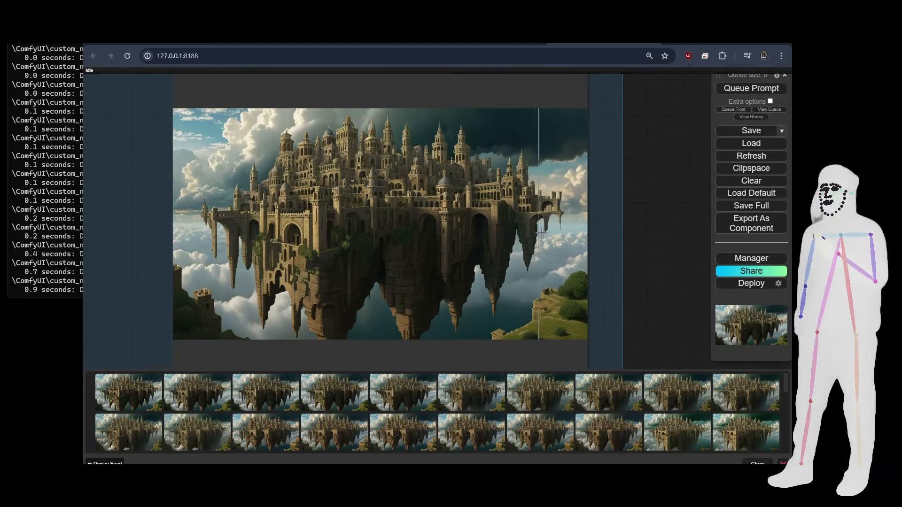
scroll(554, 239, down, 3)
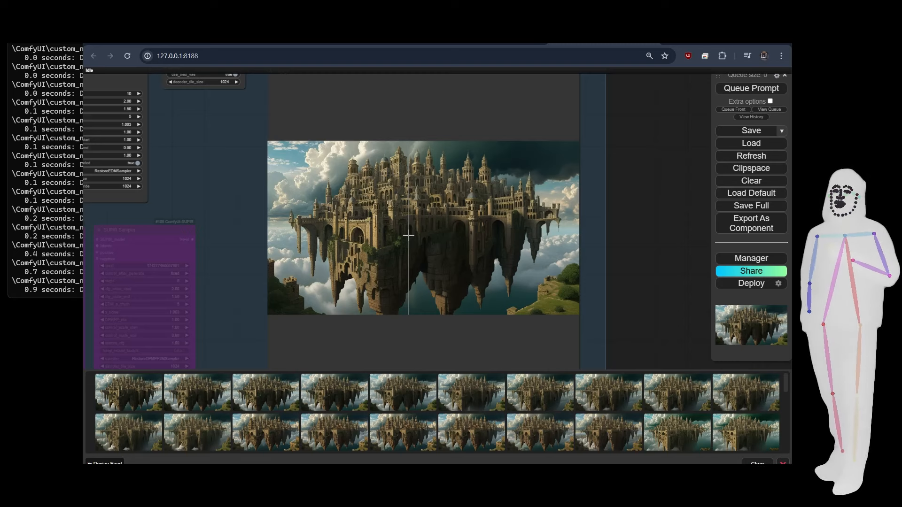
Step: Load the workflow file that has a separate Load Checkpoint node for the SUPIR section onto the canvas
drag(214, 297, 696, 302)
drag(285, 232, 374, 336)
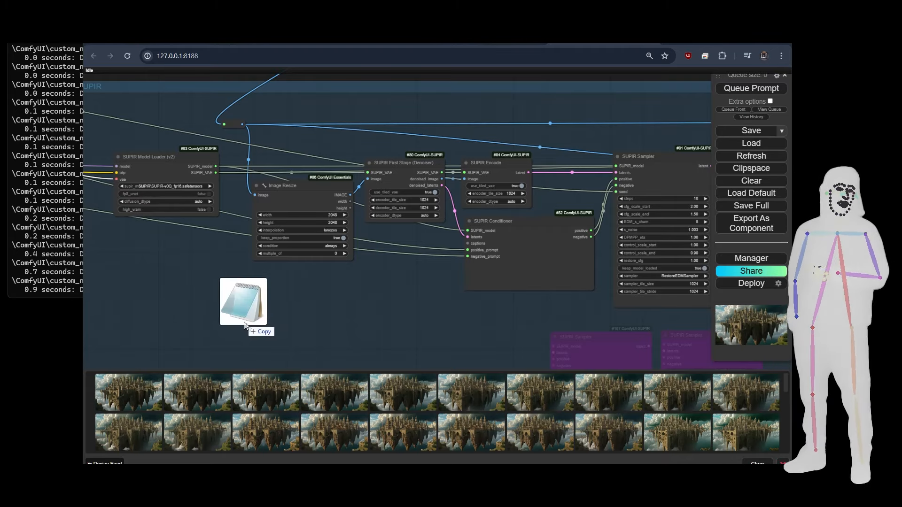
scroll(247, 323, down, 6)
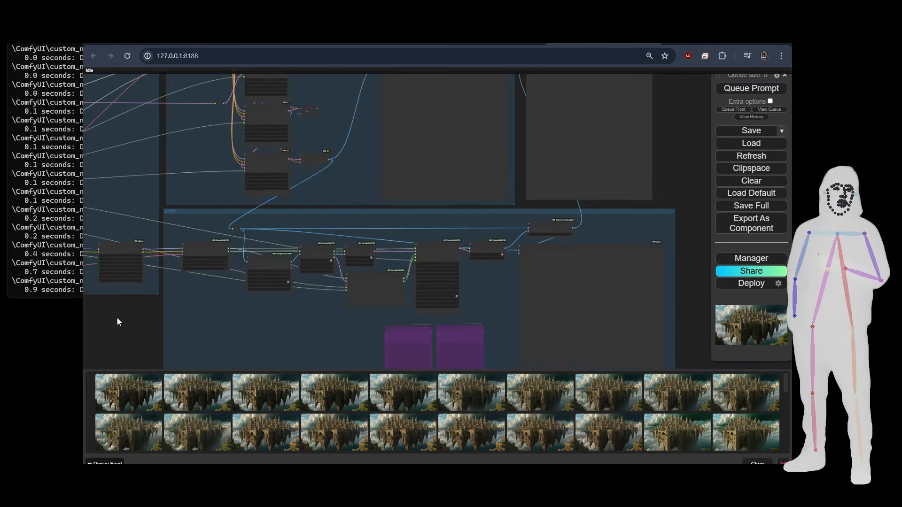
drag(117, 317, 390, 354)
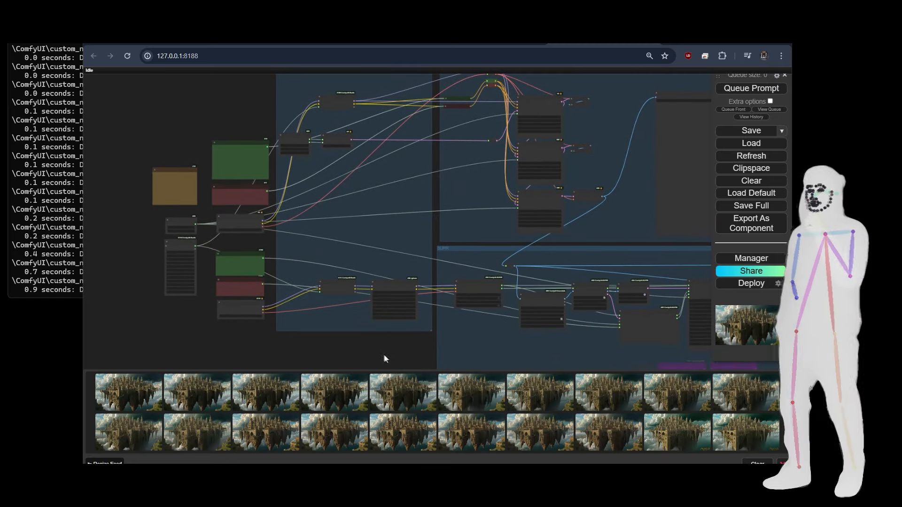
Step: Examine both Load Checkpoint nodes and how the second one feeds CR Apply LoRA Stack, the Lora Loader Stack and the SUPIR Model Loader
click(240, 224)
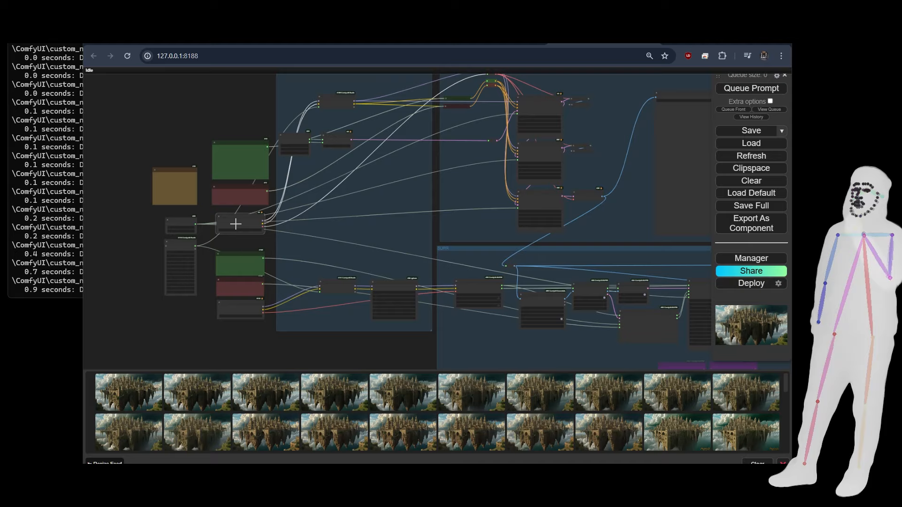
scroll(229, 238, up, 9)
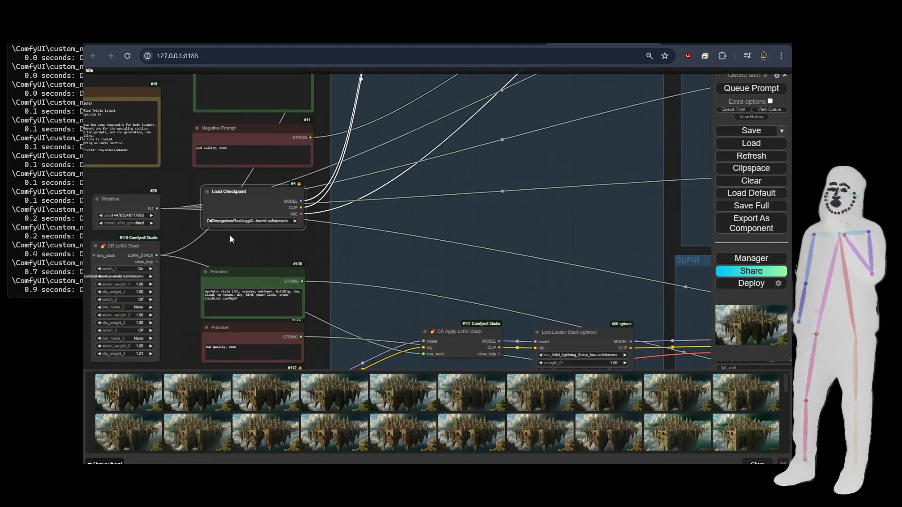
scroll(229, 241, up, 4)
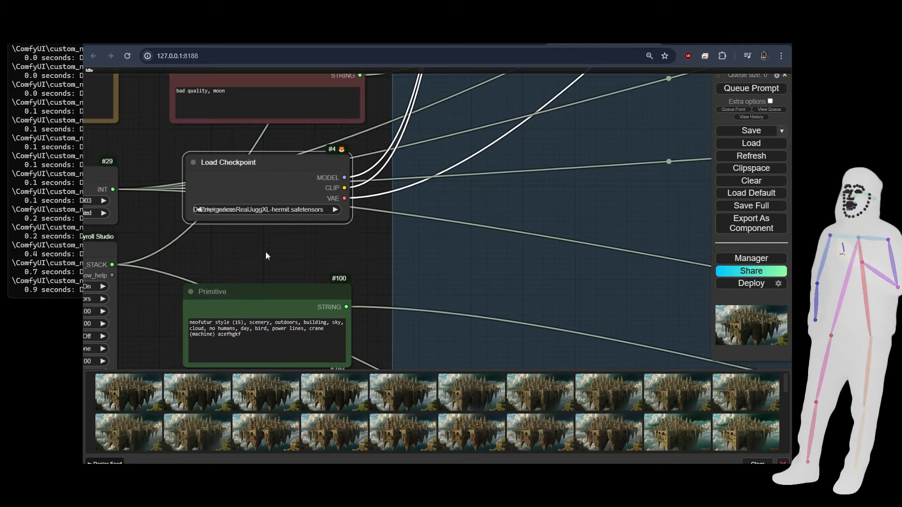
scroll(266, 246, down, 7)
drag(268, 239, 287, 104)
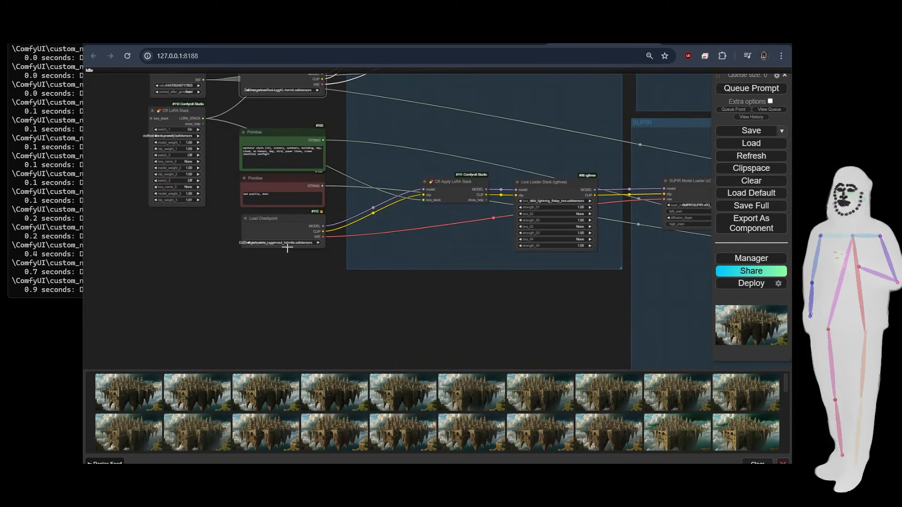
scroll(287, 247, up, 5)
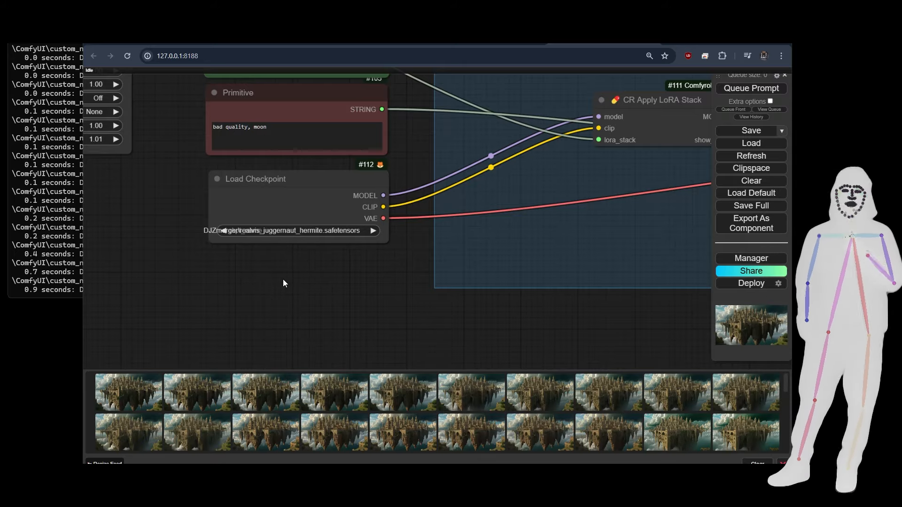
scroll(303, 282, down, 6)
drag(309, 296, 149, 263)
scroll(215, 258, down, 3)
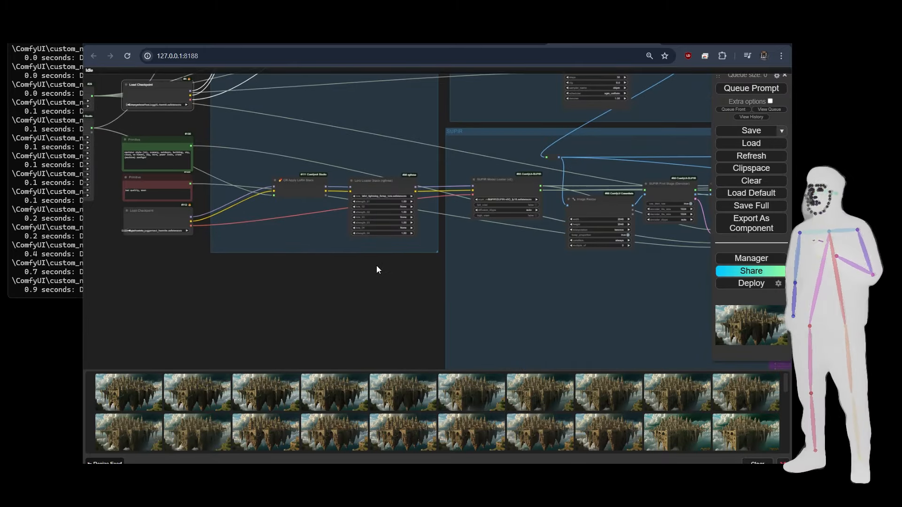
scroll(376, 266, up, 5)
scroll(276, 281, down, 5)
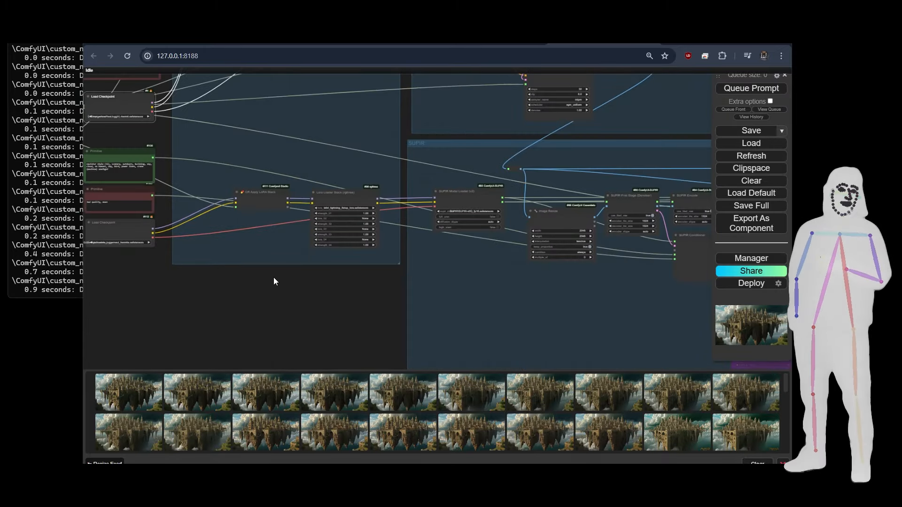
Step: Review the SUPIR group's node chain, and queue the workflow with separate generation and upscaling checkpoints to produce a new image
drag(353, 317, 130, 295)
drag(362, 292, 228, 302)
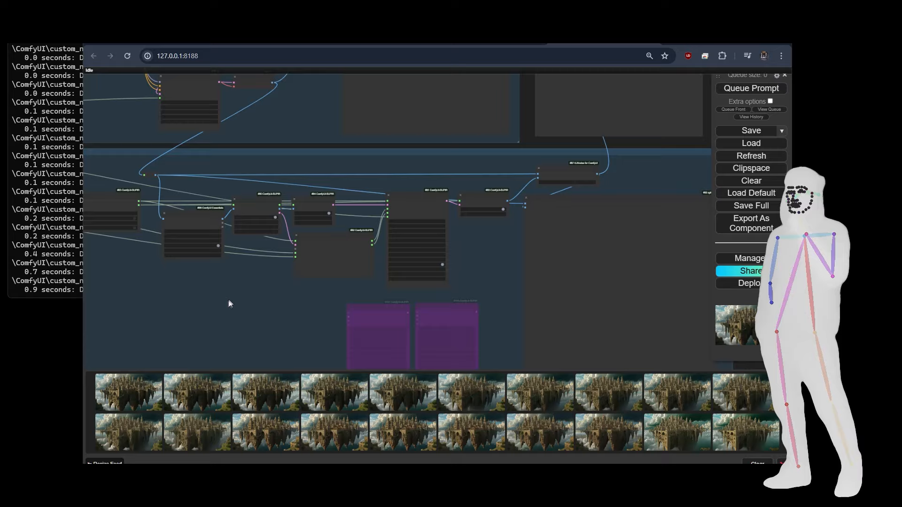
scroll(238, 294, down, 3)
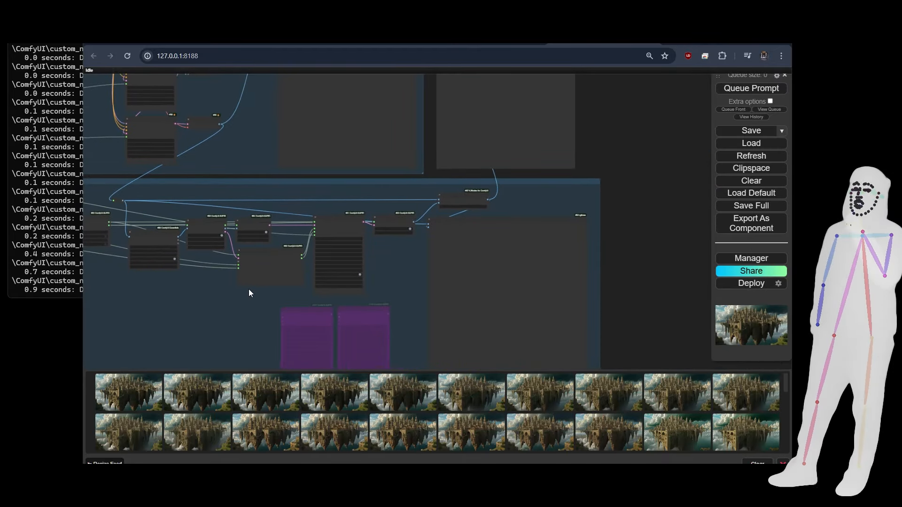
drag(249, 289, 390, 295)
scroll(222, 323, down, 4)
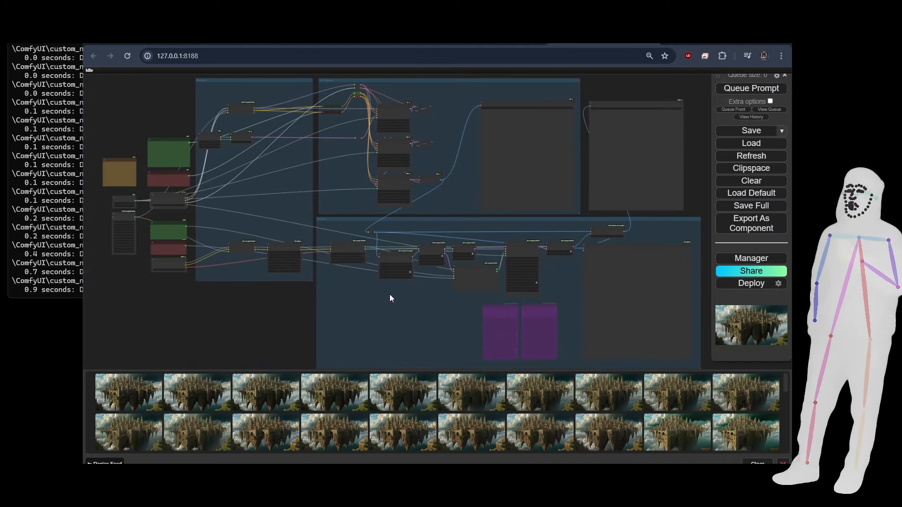
click(751, 91)
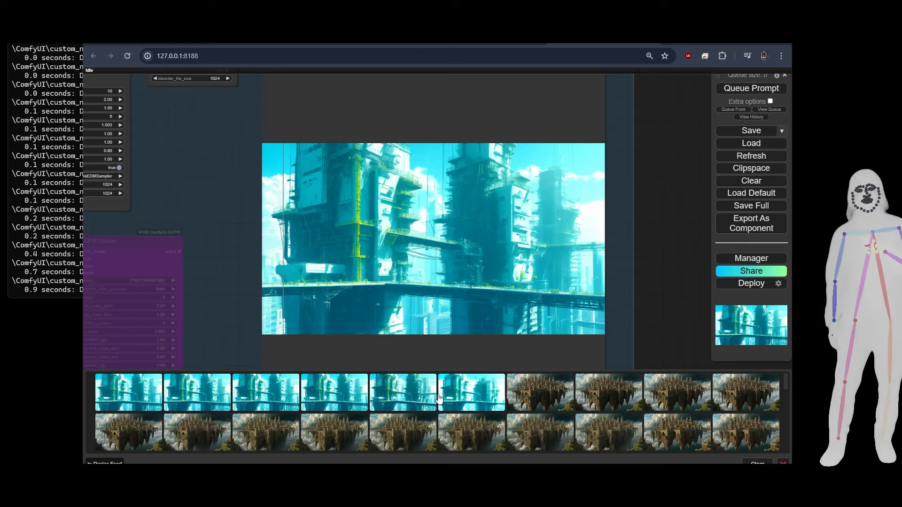
Step: Compare the newly generated cyan city images at enlarged size, flipping between versions to examine the towers, yellow scaffolding and bridges
click(455, 398)
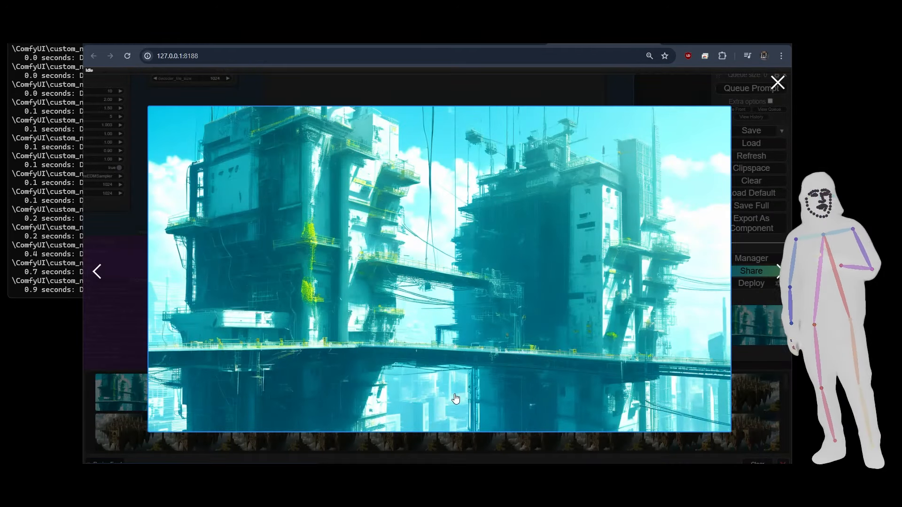
click(97, 272)
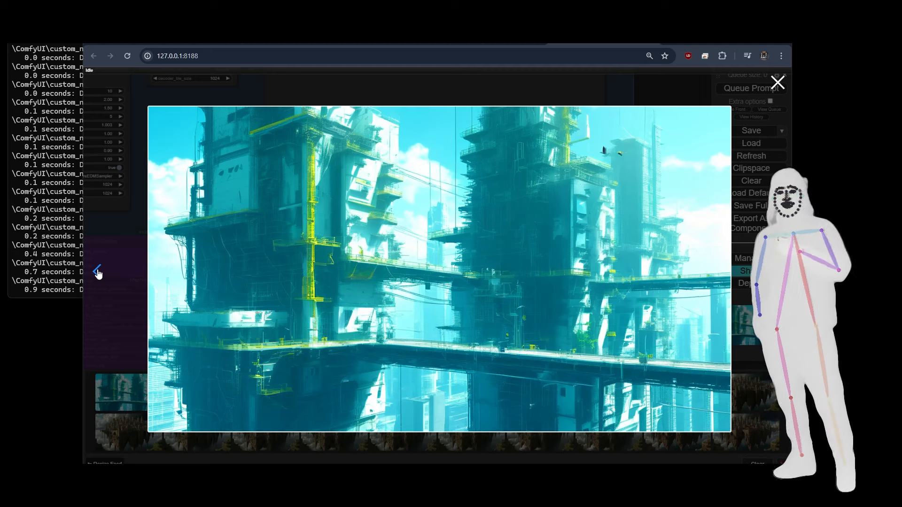
click(97, 272)
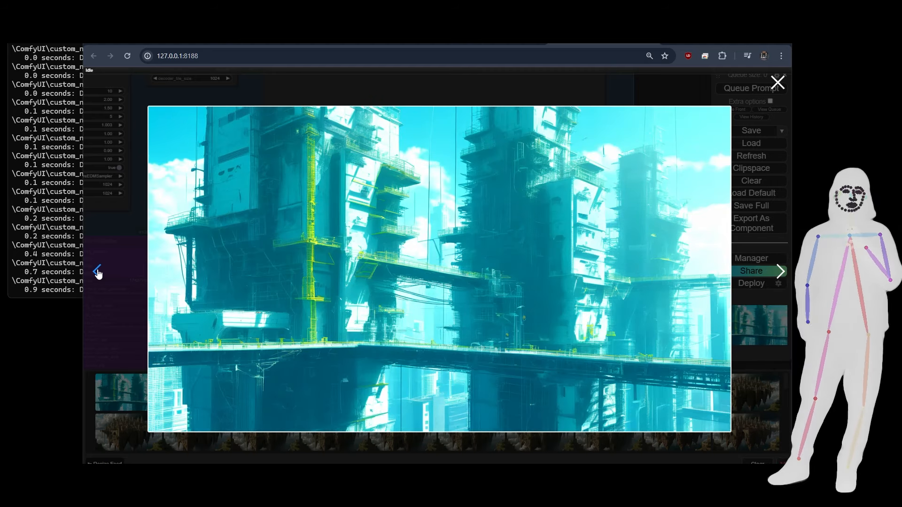
key(Left)
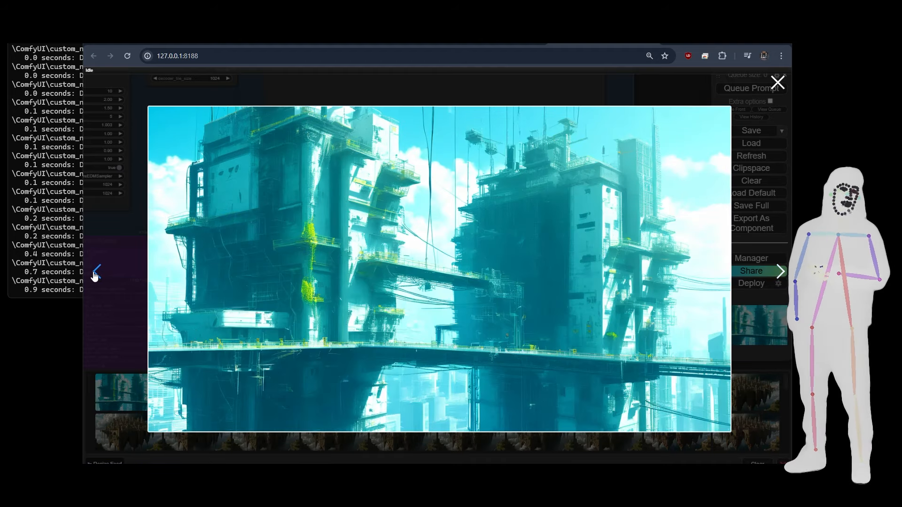
click(97, 272)
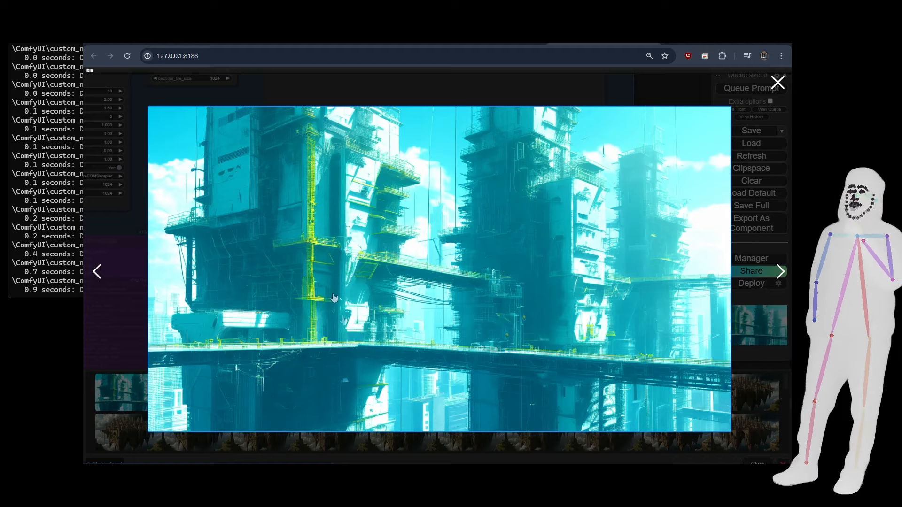
click(780, 273)
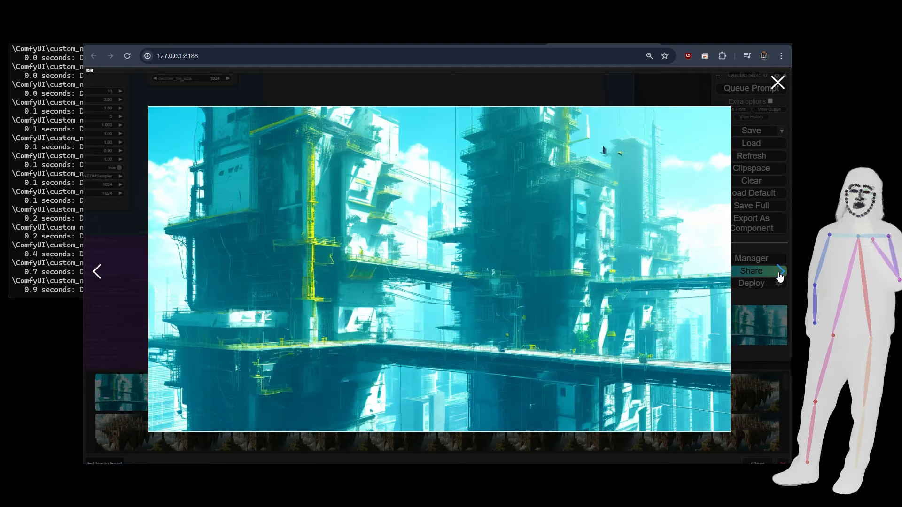
click(780, 272)
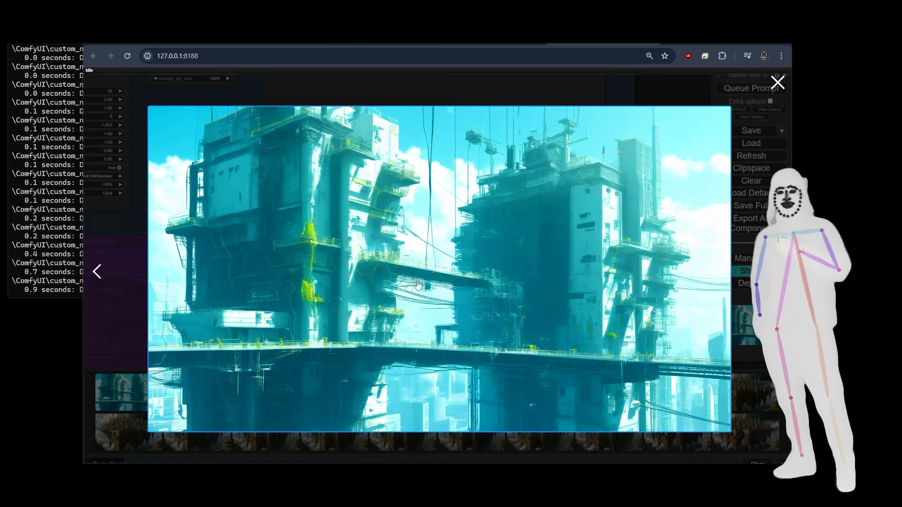
click(98, 272)
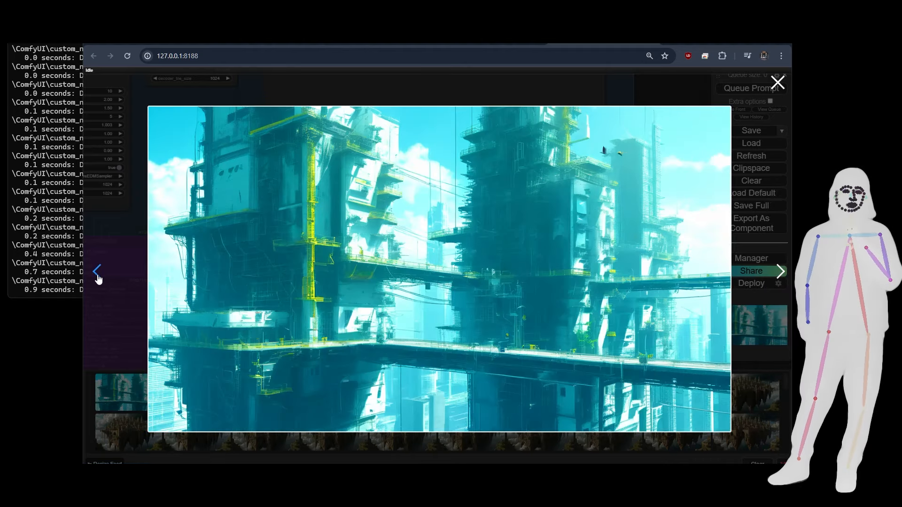
click(97, 273)
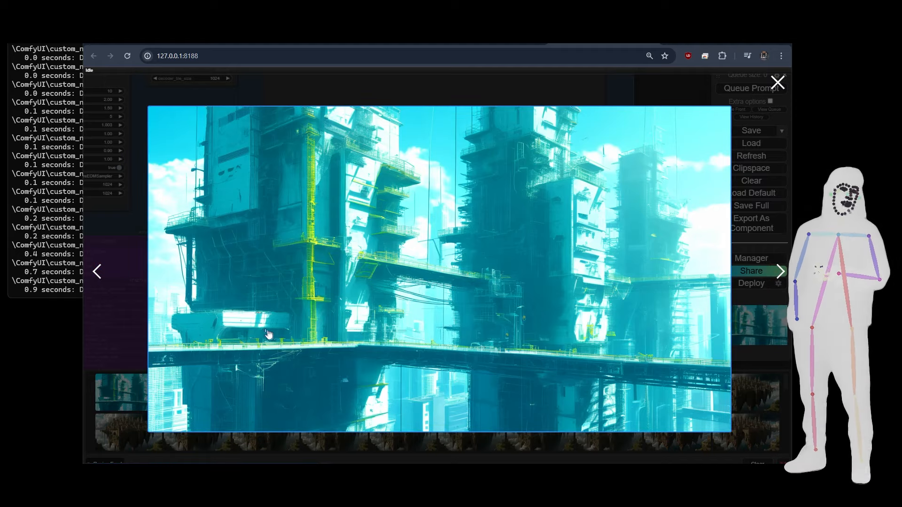
click(779, 82)
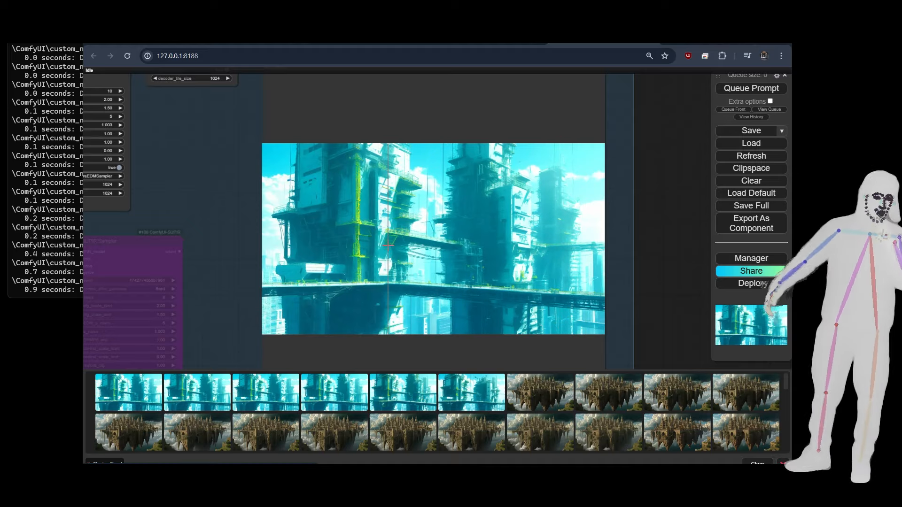
Step: Compare the cyan city before and after SUPIR upscaling in the Image Comparer, examining the scaffolding, bridge railing and dark tower wall
scroll(446, 256, up, 8)
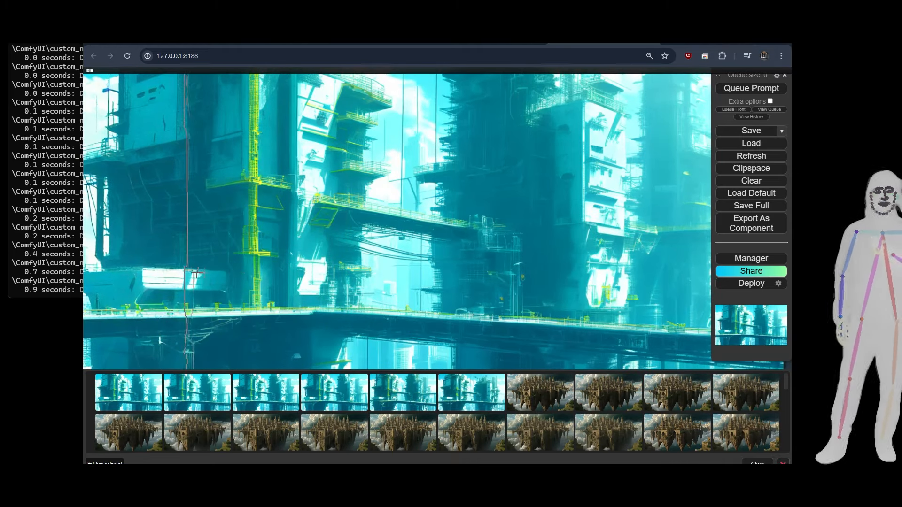
scroll(263, 265, down, 2)
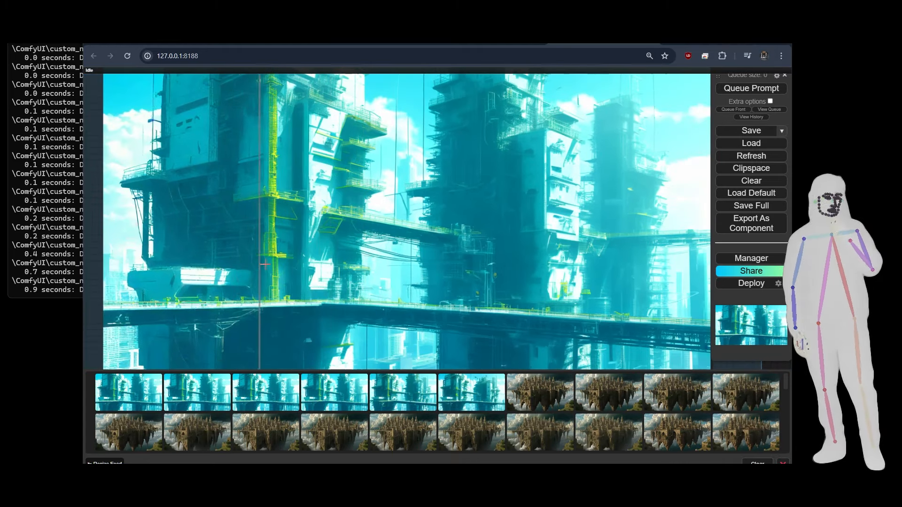
scroll(273, 211, up, 2)
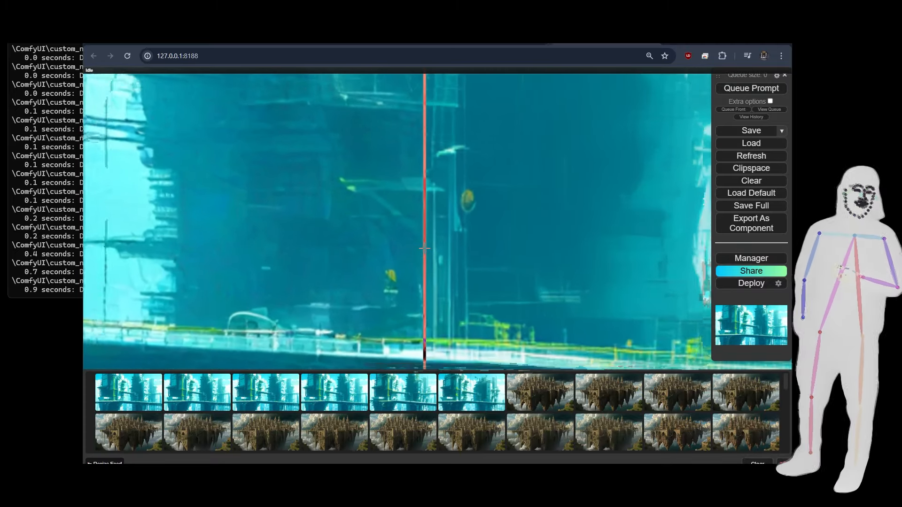
scroll(424, 248, down, 7)
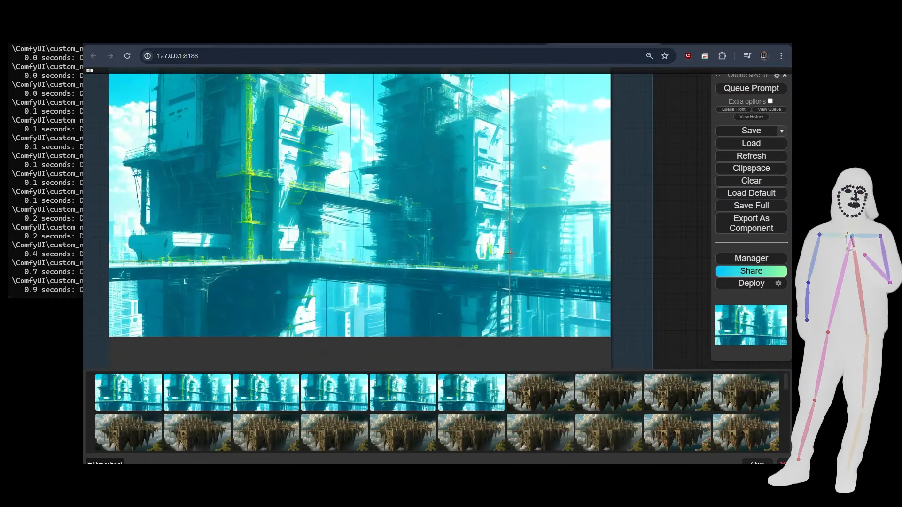
scroll(574, 268, down, 6)
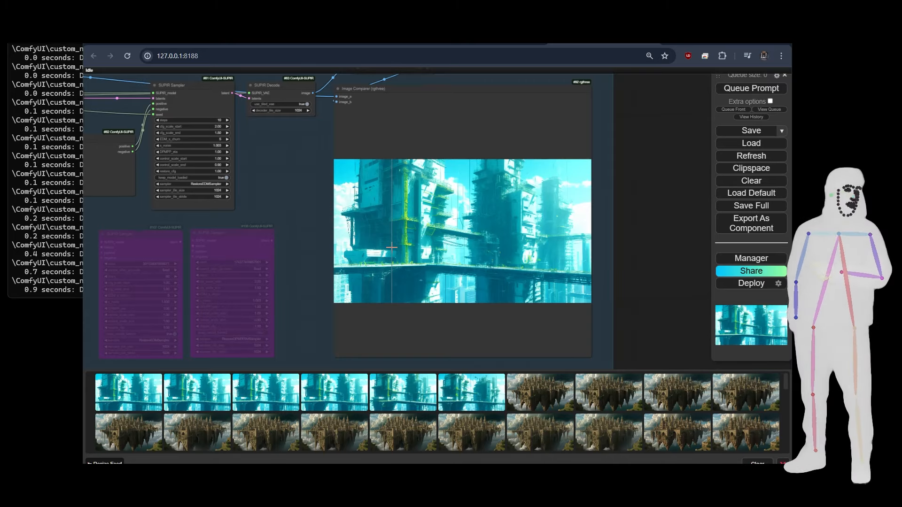
scroll(636, 235, down, 2)
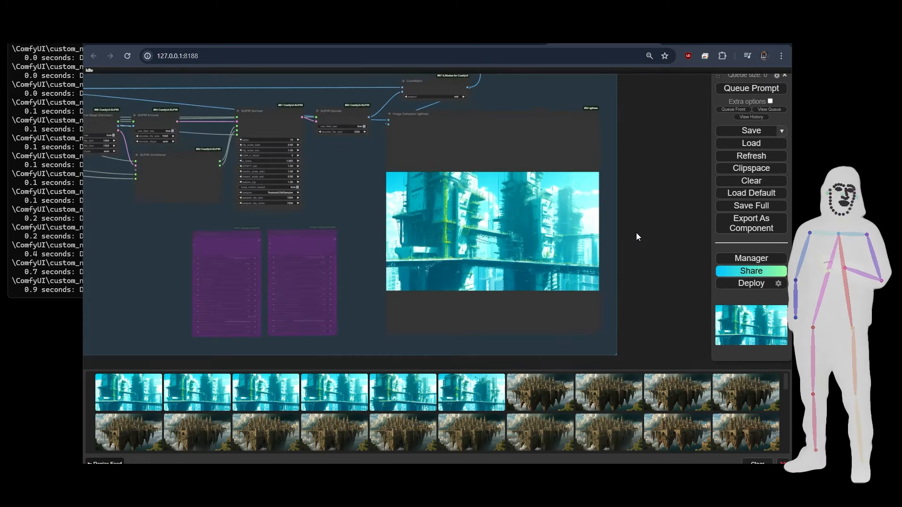
Step: Examine the cyan city in the two side-by-side image nodes above the SUPIR group, comparing towers and bridges
scroll(636, 234, down, 6)
drag(637, 153, 630, 266)
scroll(613, 185, up, 3)
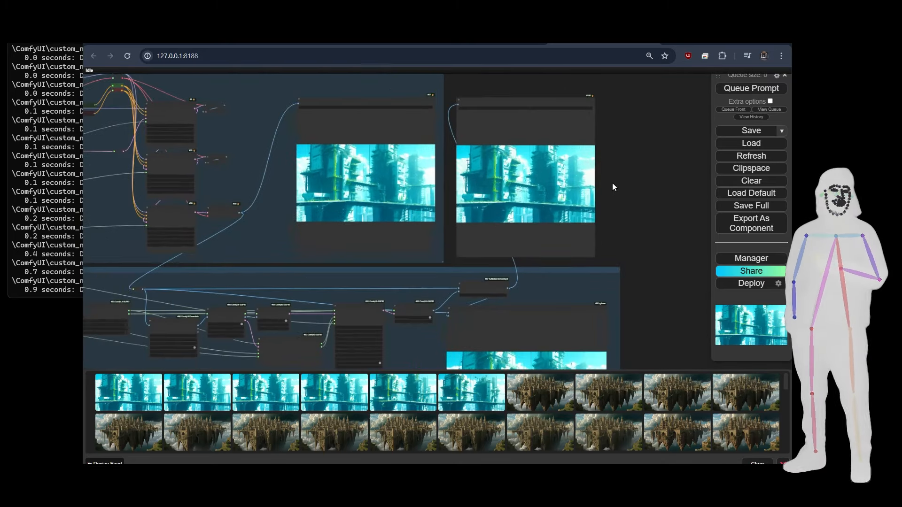
scroll(613, 184, up, 6)
drag(596, 188, 798, 206)
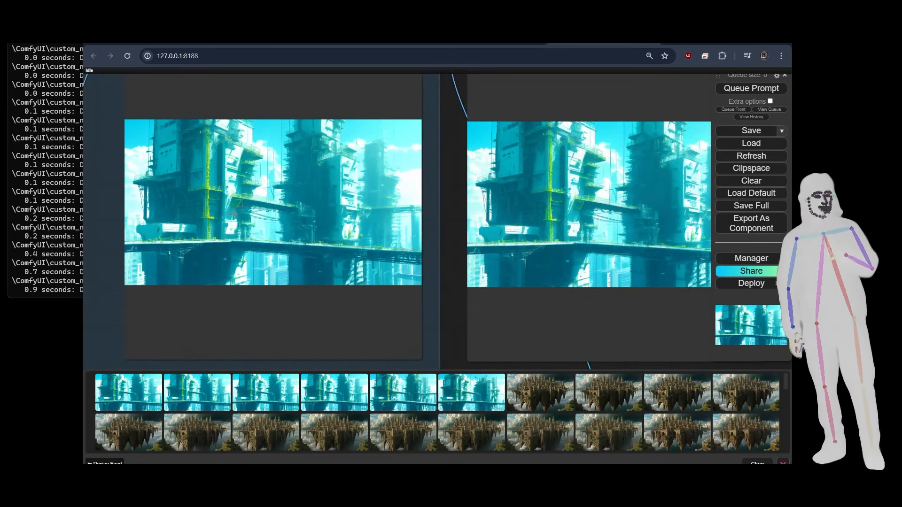
scroll(226, 212, up, 6)
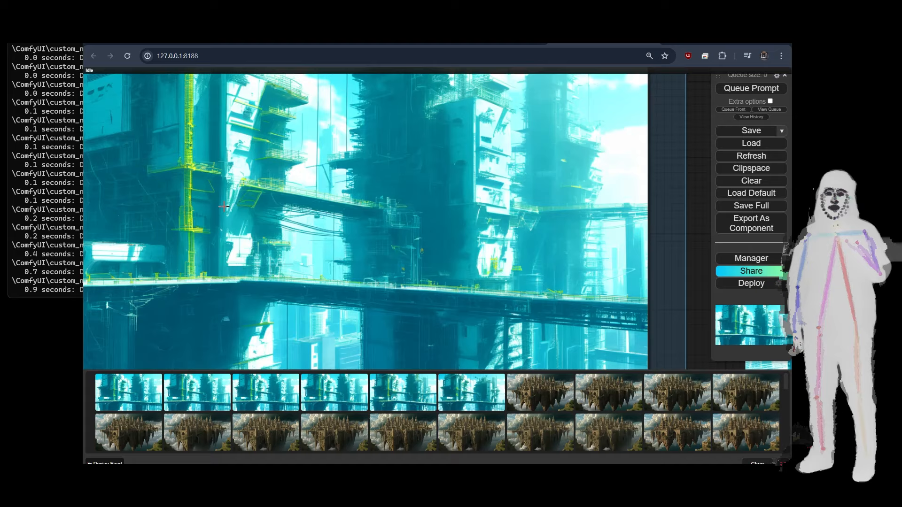
scroll(217, 186, down, 3)
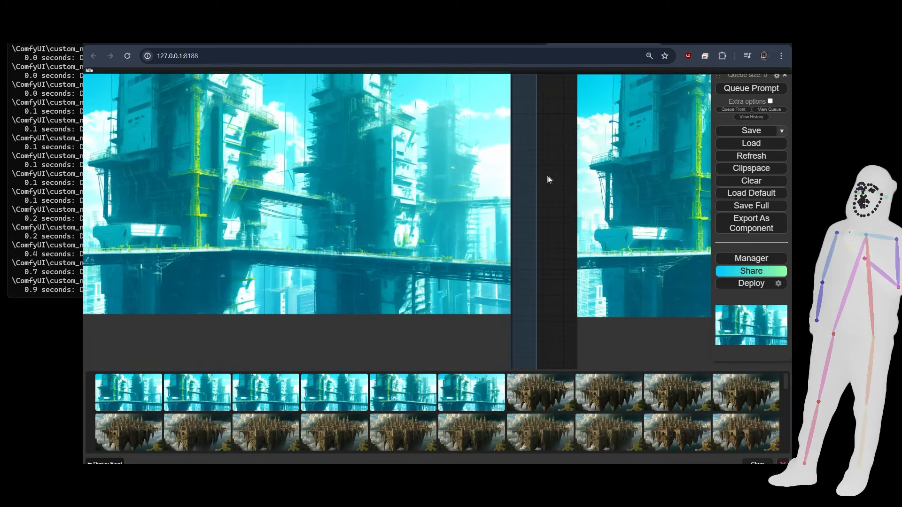
drag(547, 176, 547, 195)
scroll(323, 180, up, 1)
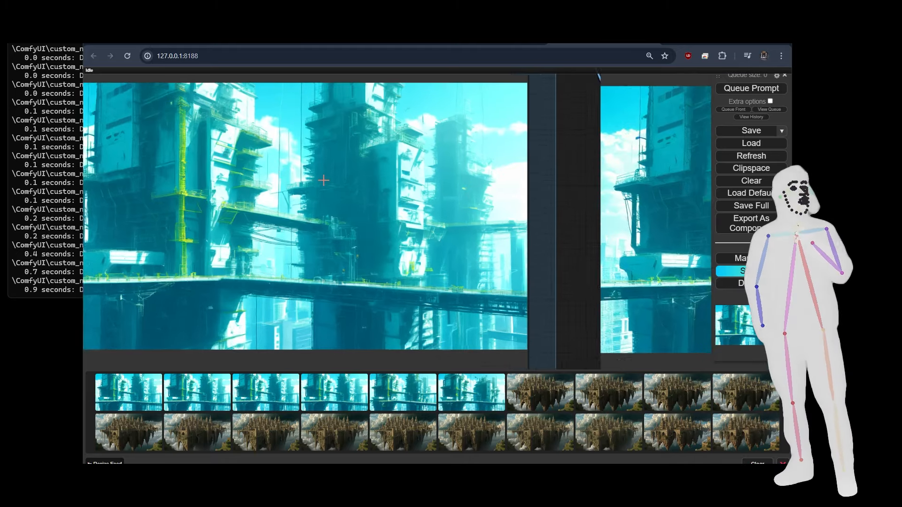
Step: Inspect the dark central tower's fine detail in the generation group's image node, and view both upper image nodes together again
scroll(323, 180, up, 4)
scroll(348, 156, up, 4)
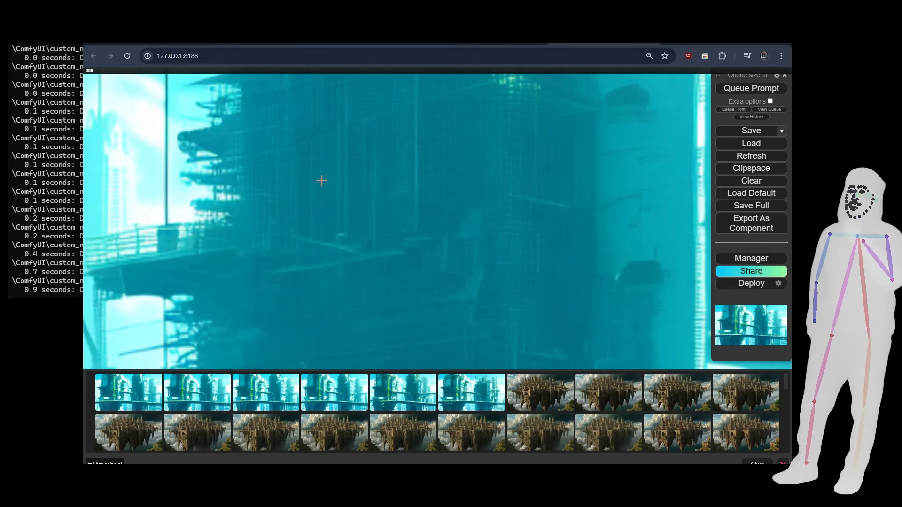
scroll(326, 181, down, 4)
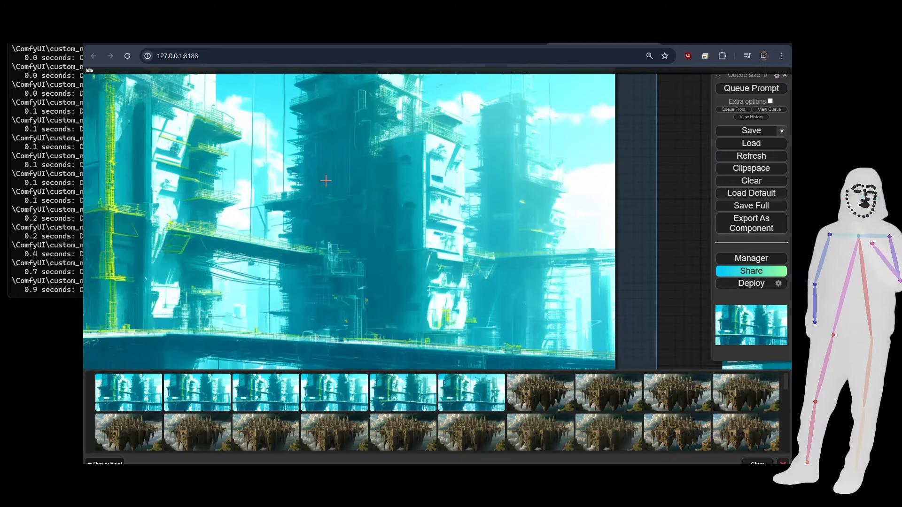
scroll(330, 184, down, 1)
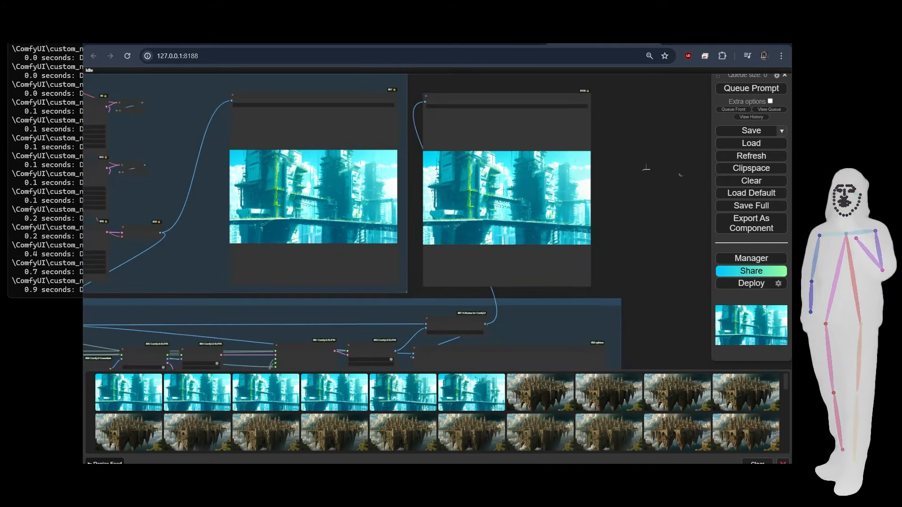
scroll(635, 193, up, 1)
scroll(638, 193, down, 3)
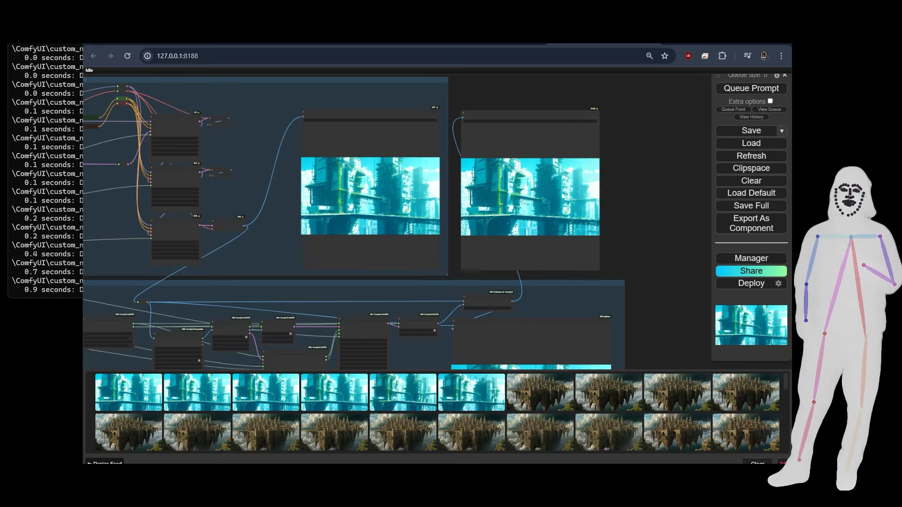
Step: Examine the IPAdapter workflow's three Load Image nodes with the wave, cyan city and floating rock references feeding Prep Image For ClipVision
scroll(625, 193, down, 5)
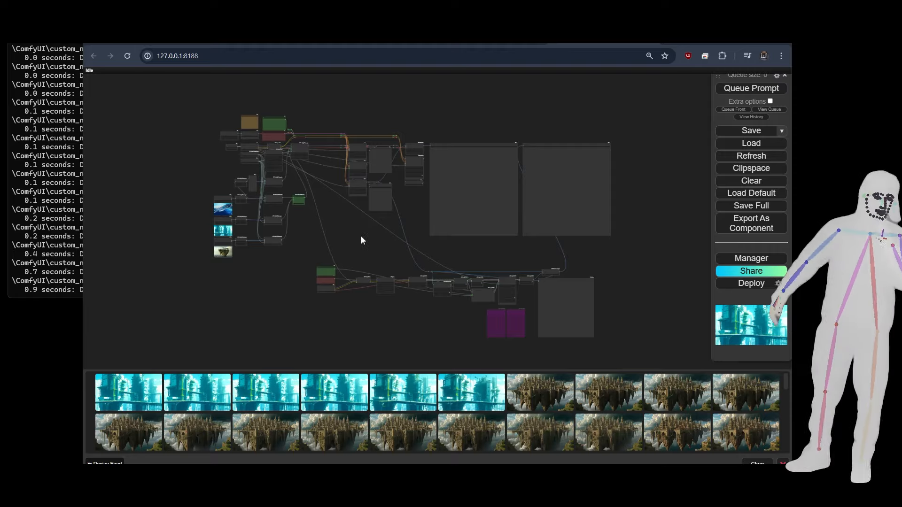
scroll(361, 238, up, 2)
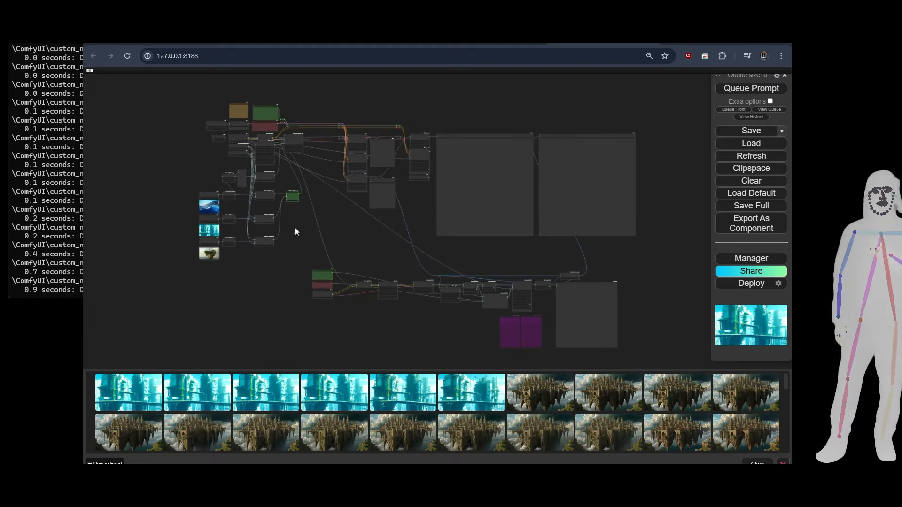
scroll(211, 191, up, 5)
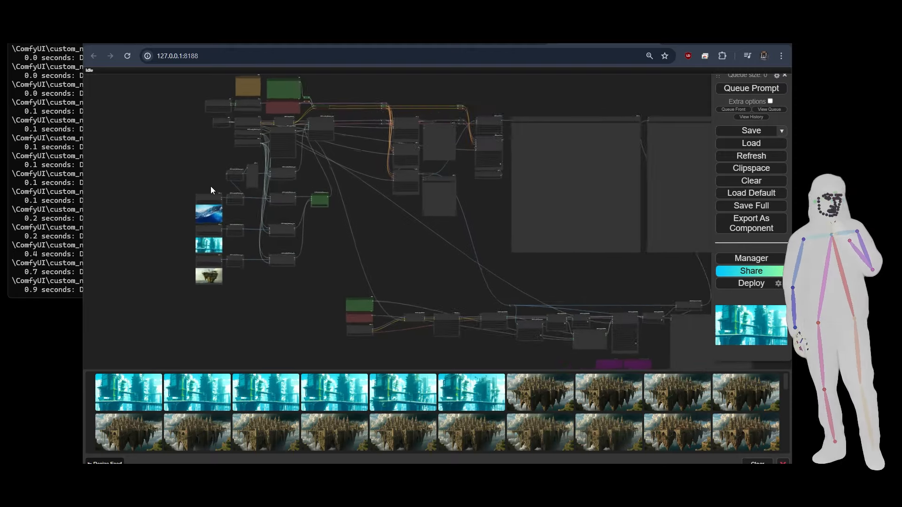
scroll(143, 316, up, 4)
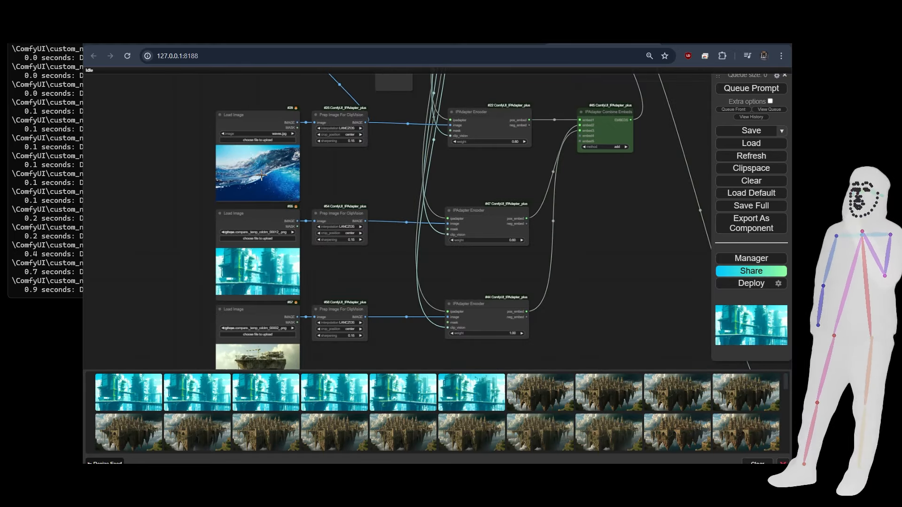
scroll(190, 203, up, 5)
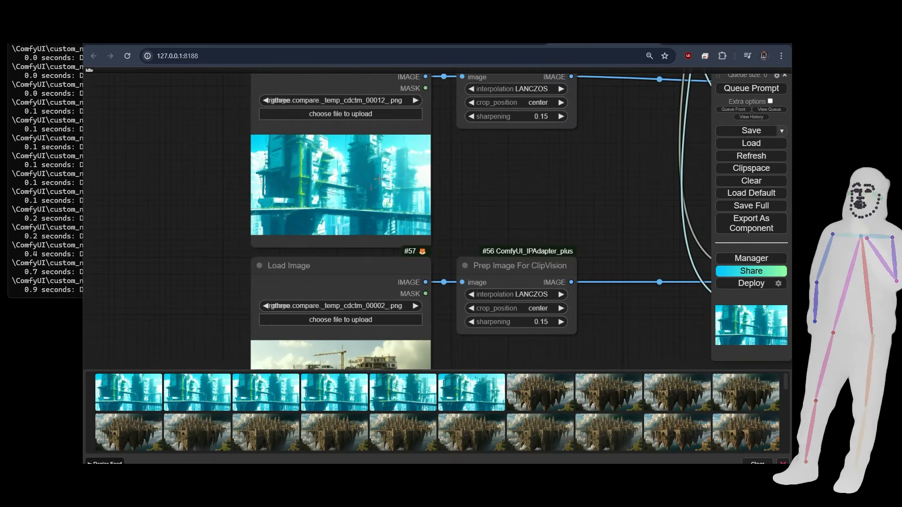
drag(194, 298, 202, 176)
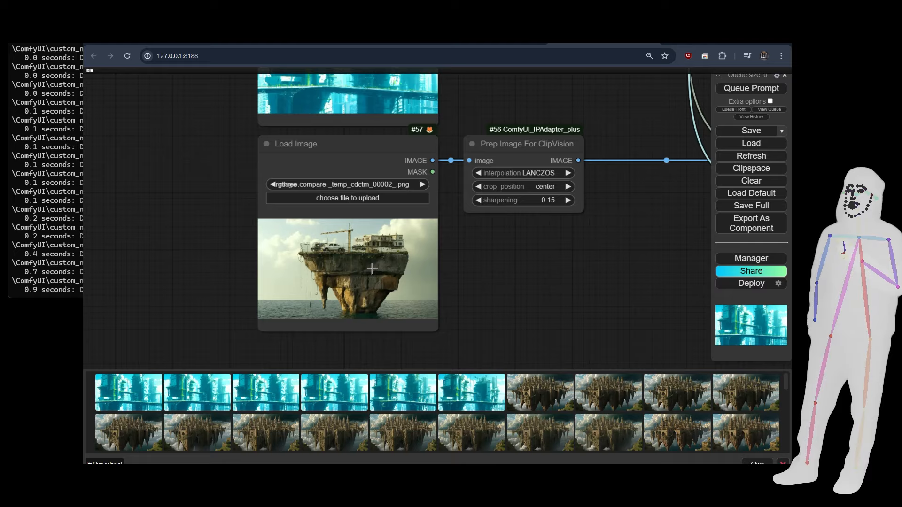
Step: Load the floating castle city from the image feed into the middle Load Image node, replacing the cyan city reference
scroll(236, 269, down, 5)
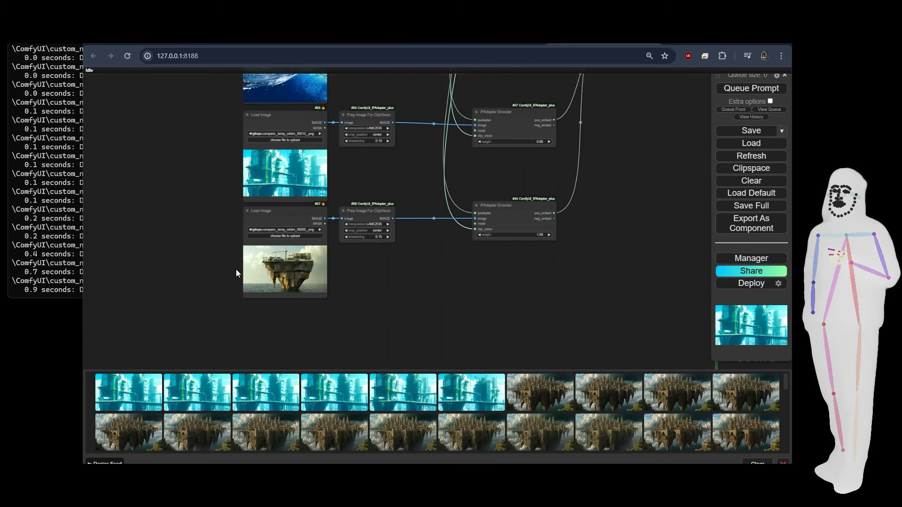
drag(202, 176, 216, 249)
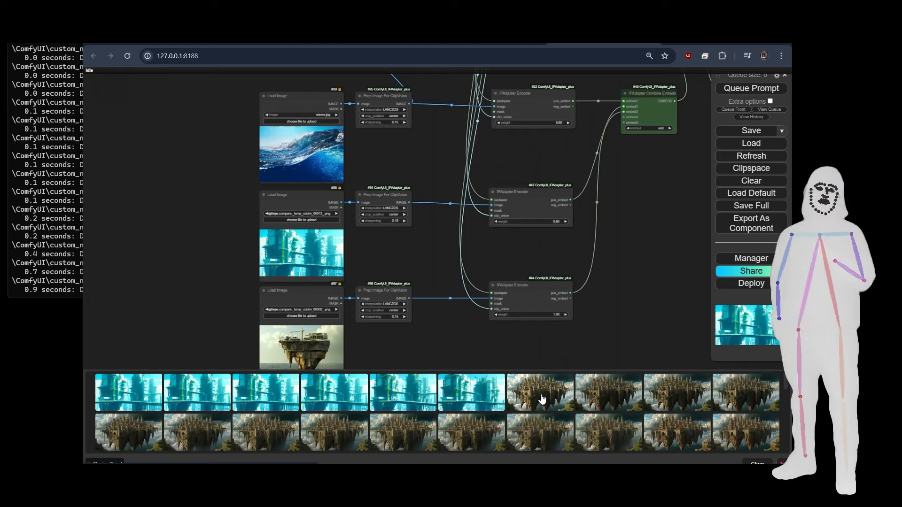
drag(545, 400, 306, 259)
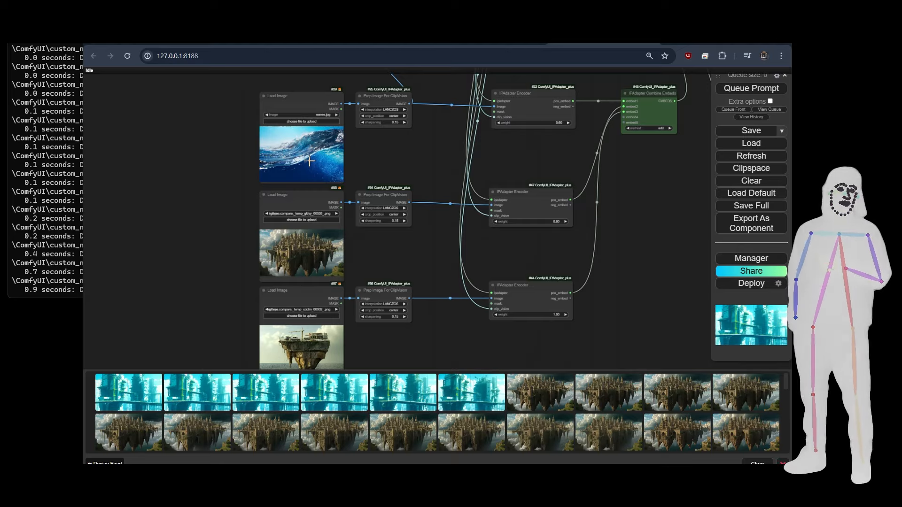
Step: Review the prompt, LoRA stack and IPAdapter Embeds nodes, and open a cyan city image from the feed at enlarged size
scroll(217, 258, down, 8)
drag(510, 245, 373, 327)
scroll(204, 86, up, 8)
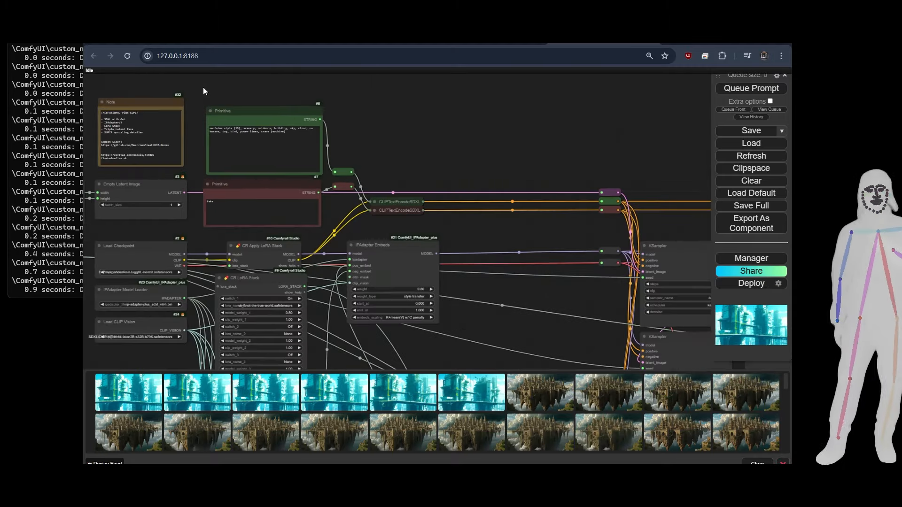
scroll(203, 86, down, 4)
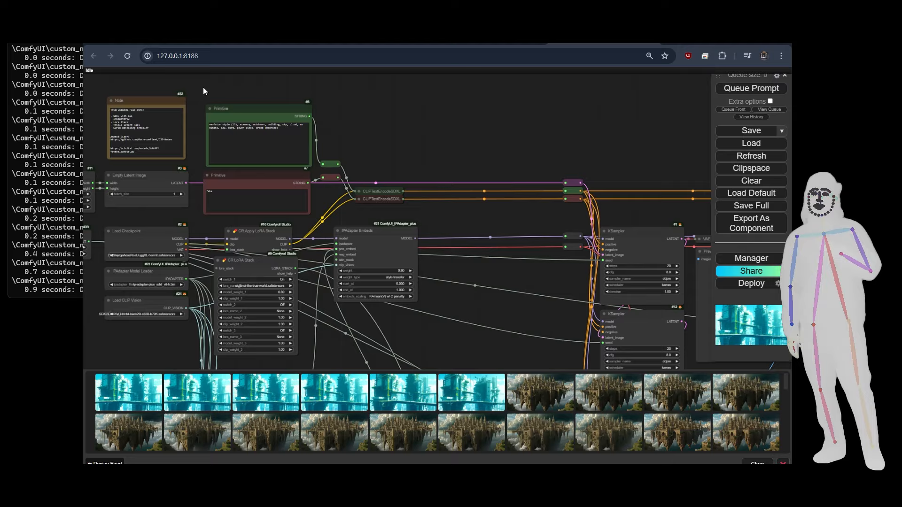
click(336, 399)
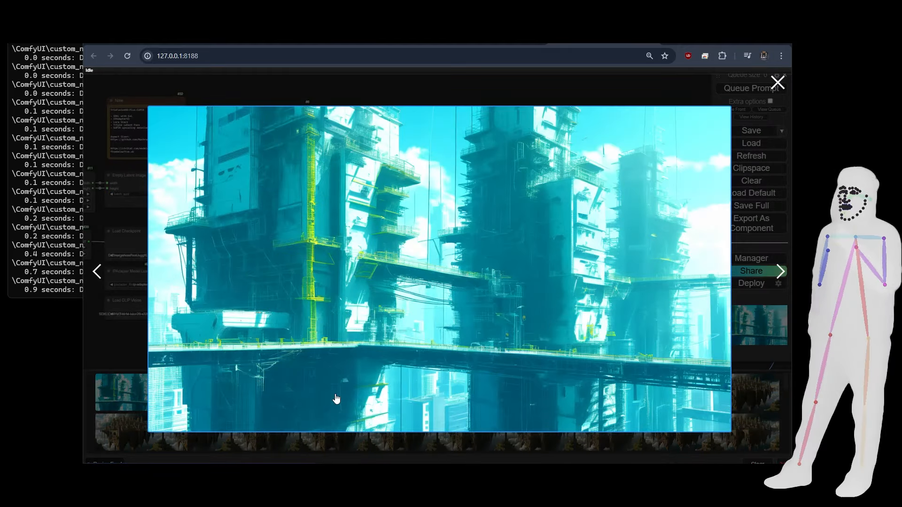
Step: Replace the upper positive prompt with "ancientrealm style (5), scenery, cloud, sky, no humans, outdoors, building, castle, fantasy, city, arch"
click(400, 440)
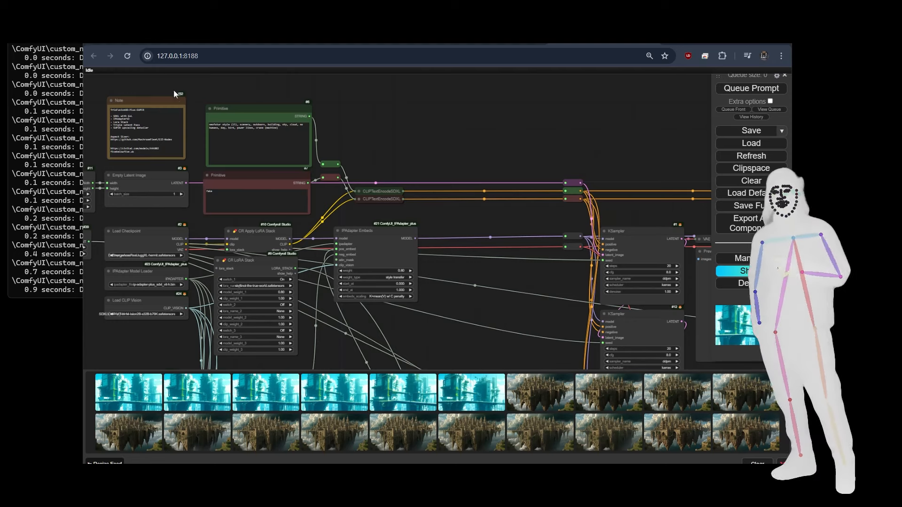
triple_click(229, 133)
text(ancientrealm style (5), scenery, cloud, sky, no humans, outdoors, building, castle, fantasy, city, arch)
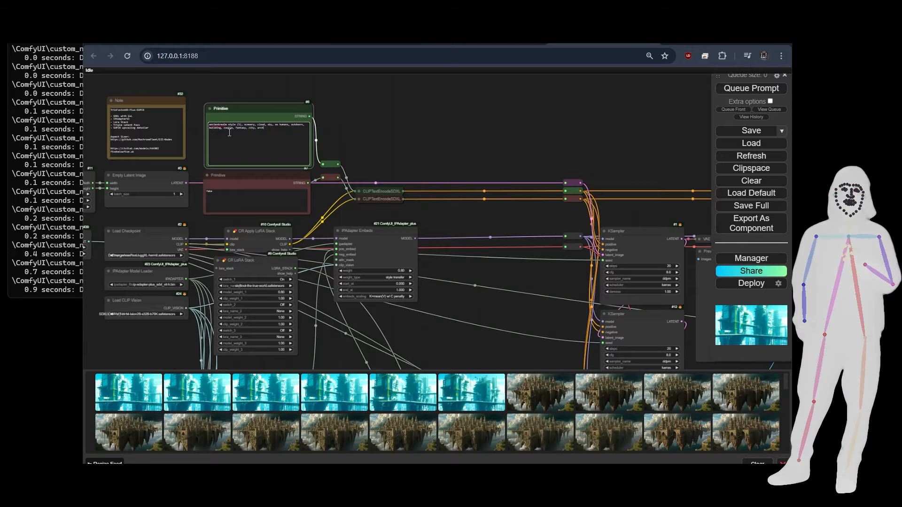
Step: Set the lower pipeline's positive prompt to "ancientrealm style (5), scenery, cloud, sky, no humans, outdoors, building, castle, fantasy, city, arch"
drag(456, 273, 480, 2)
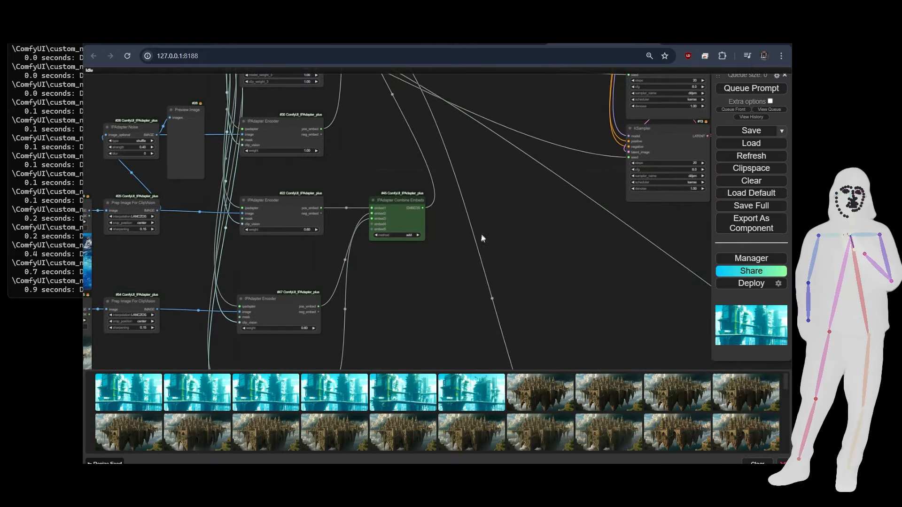
drag(488, 262, 510, 34)
drag(442, 281, 380, 155)
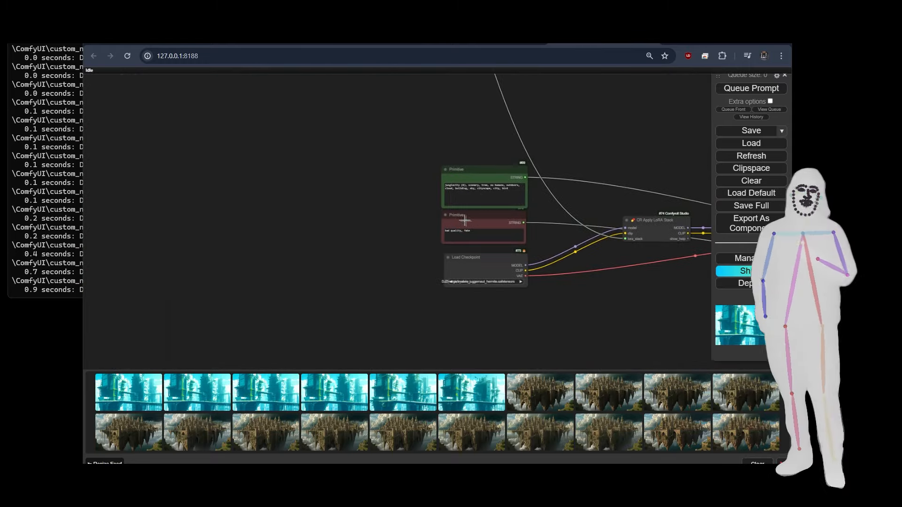
click(486, 198)
key(ctrl+a)
text(ancientrealm style (5), scenery, cloud, sky, no humans, outdoors, building, castle, fantasy, city, arch)
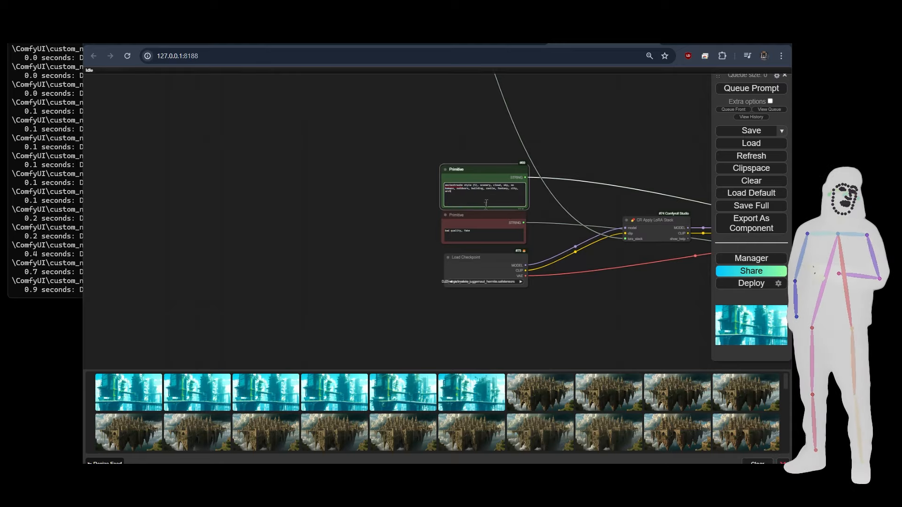
click(382, 212)
Step: Examine the overall workflow layout, the three reference images and the IPAdapter Noise and encoder nodes they feed
scroll(302, 166, down, 6)
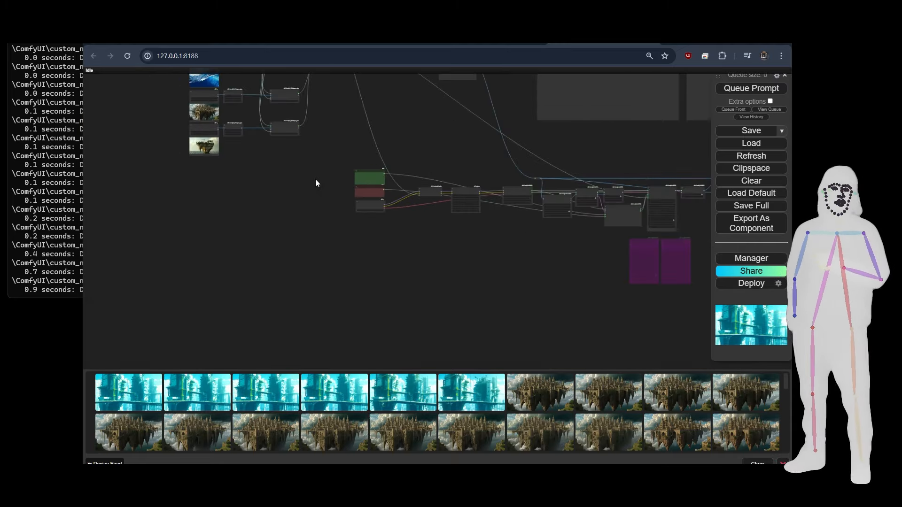
drag(379, 132, 363, 231)
drag(424, 214, 314, 230)
scroll(295, 242, down, 2)
scroll(294, 241, down, 3)
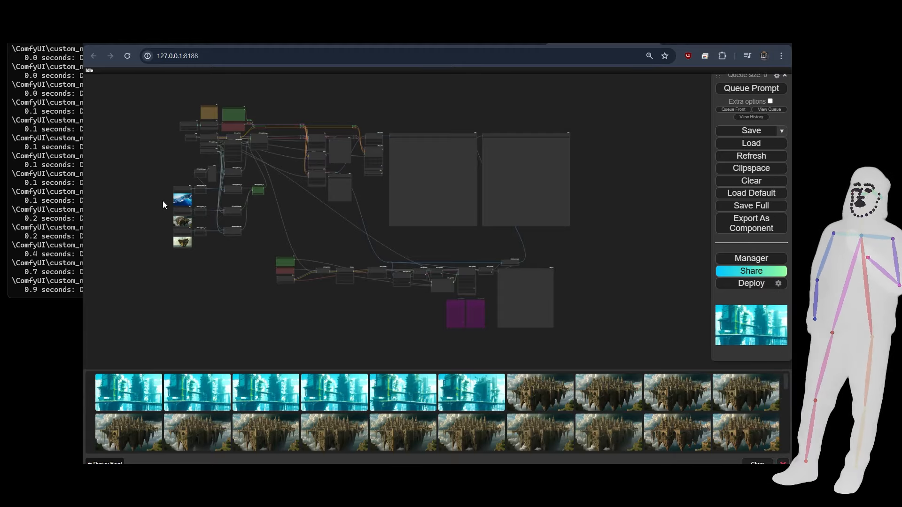
scroll(165, 219, up, 10)
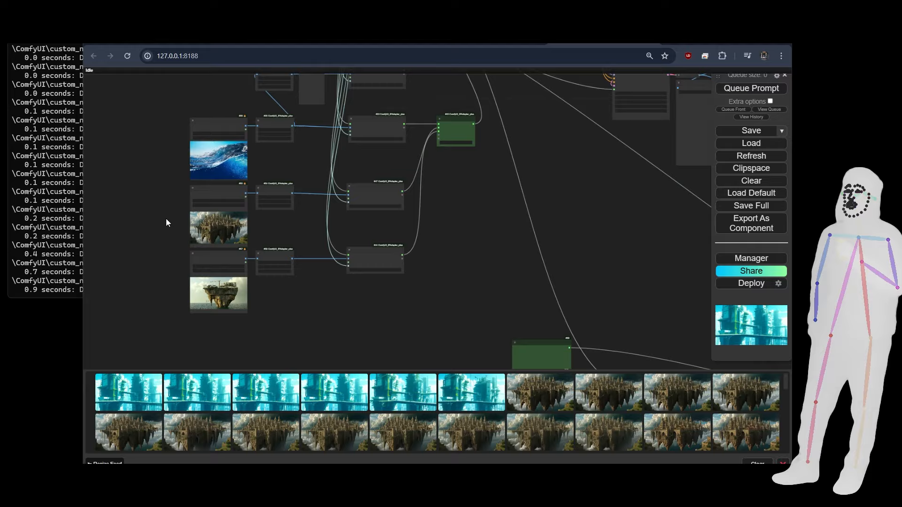
scroll(166, 219, up, 4)
drag(168, 135, 166, 233)
scroll(167, 234, up, 3)
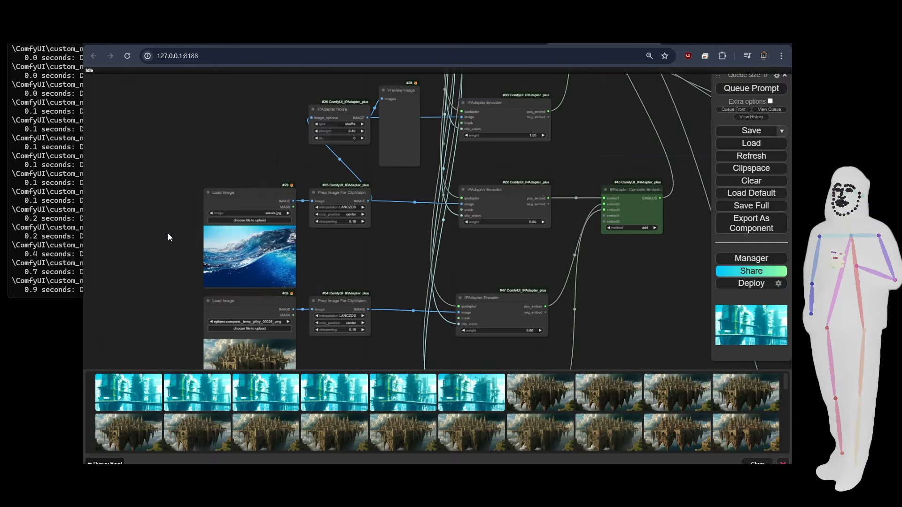
click(336, 108)
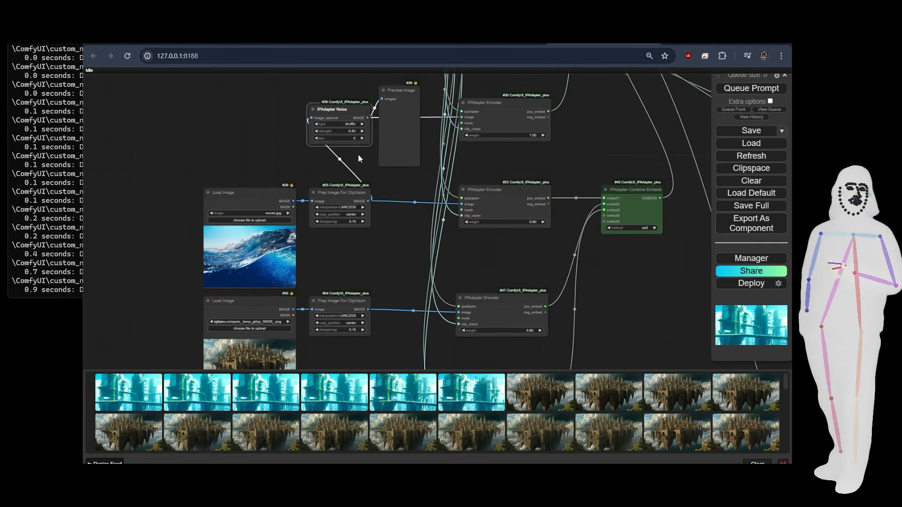
Step: Inspect the upper checkpoint, IPAdapter model, CLIP Vision, LoRA stack and IPAdapter Embeds settings
drag(357, 159, 131, 224)
drag(364, 181, 376, 307)
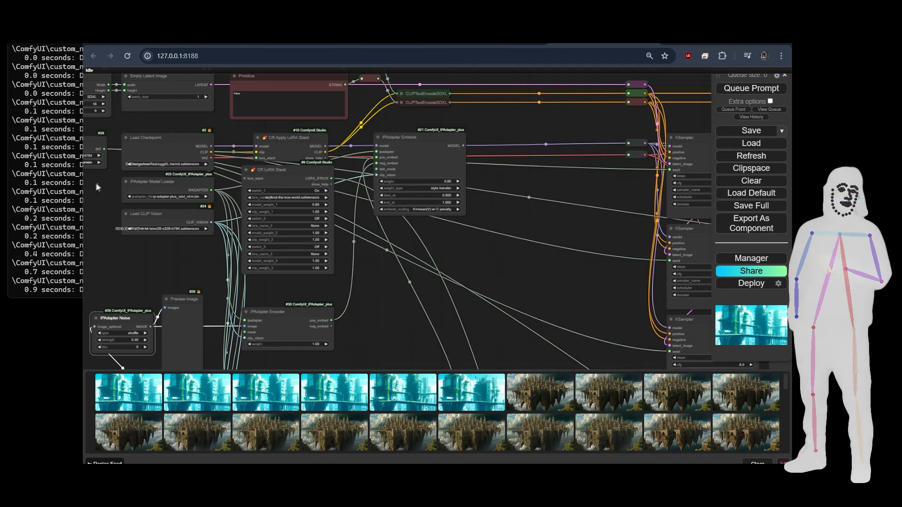
scroll(112, 182, up, 5)
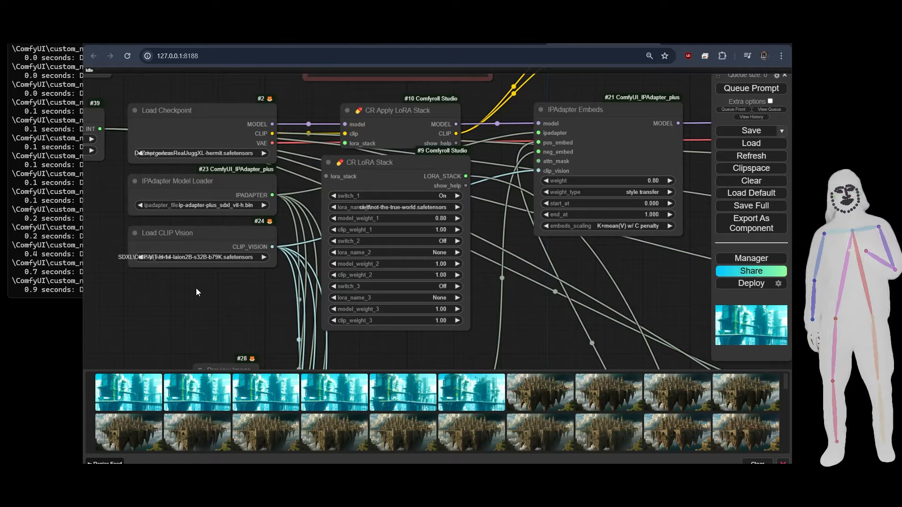
scroll(195, 288, down, 3)
scroll(415, 328, up, 5)
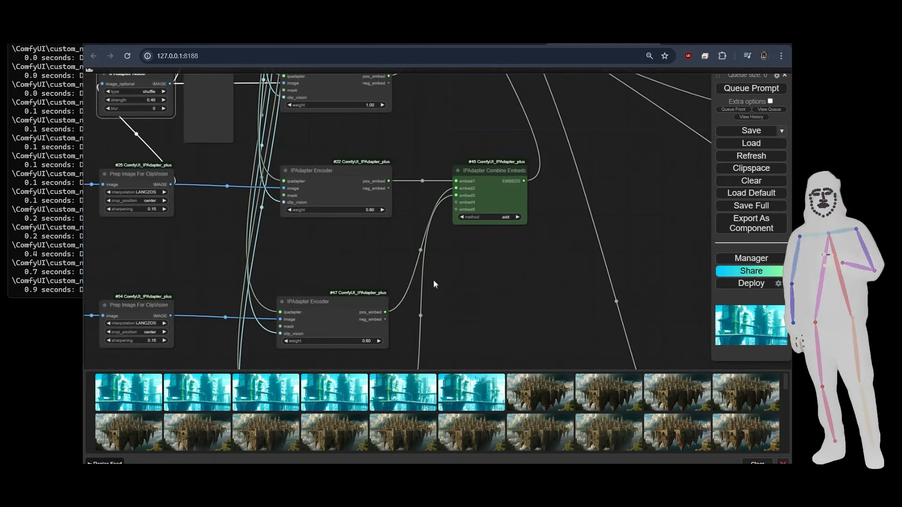
Step: Choose DJZmerger\realvis_juggernaut_hermite.safetensors as the model in the lower pipeline's Load Checkpoint node
drag(434, 280, 475, 44)
drag(357, 261, 476, 212)
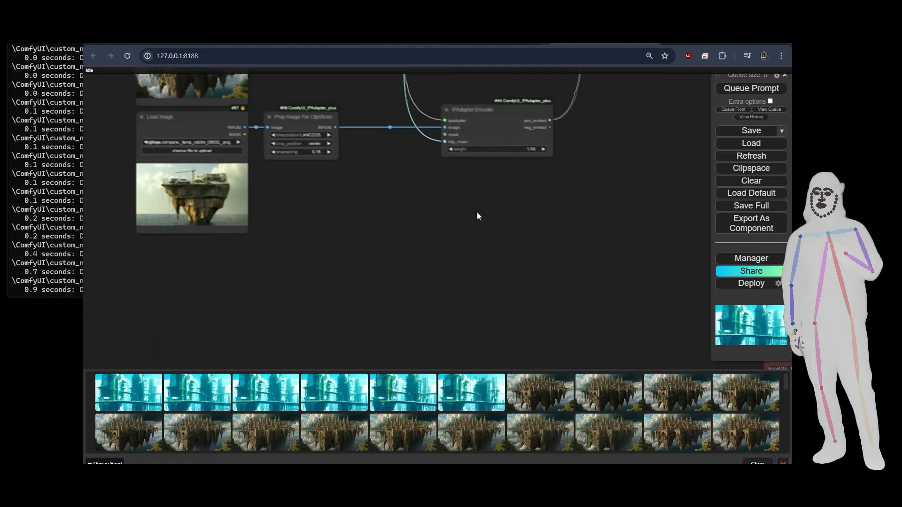
drag(477, 212, 506, 203)
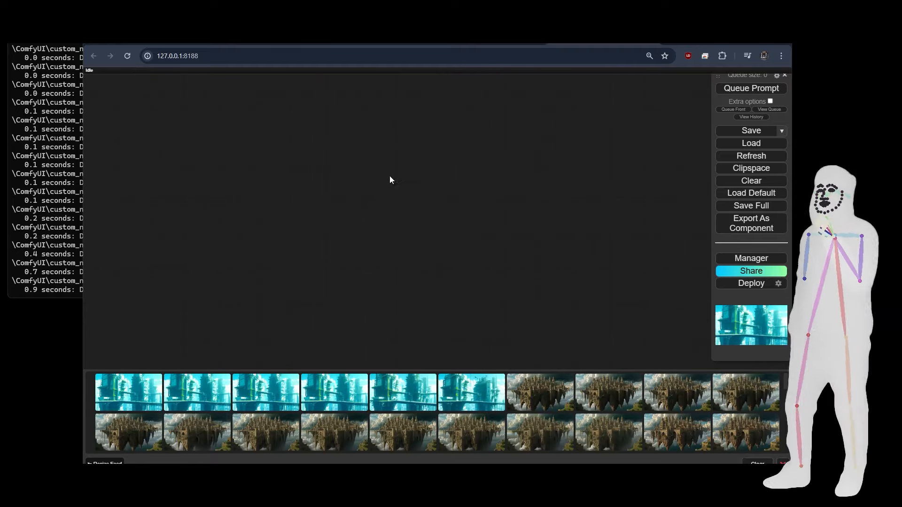
scroll(410, 206, down, 3)
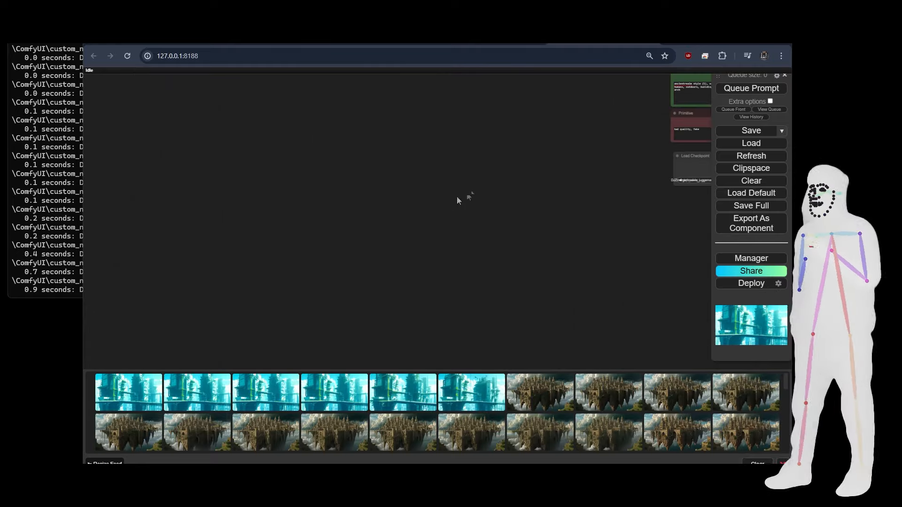
drag(547, 161, 188, 233)
scroll(430, 265, up, 4)
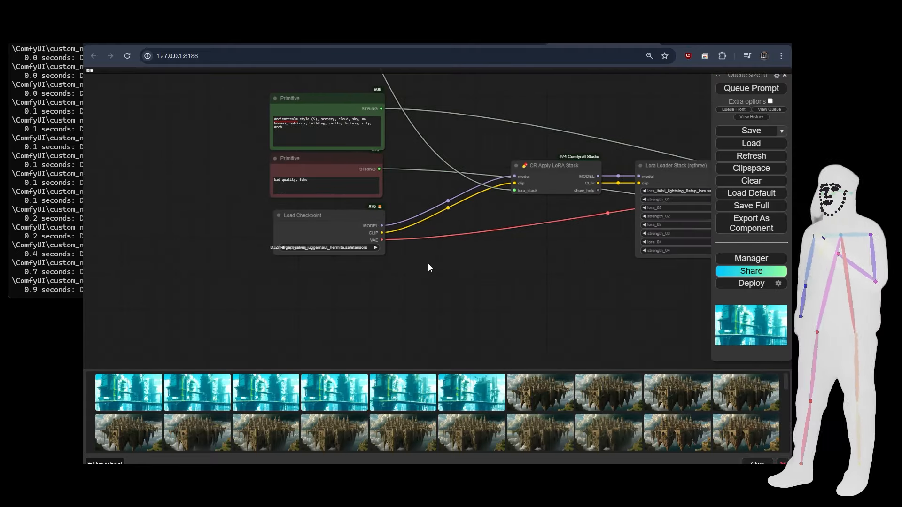
scroll(324, 280, up, 1)
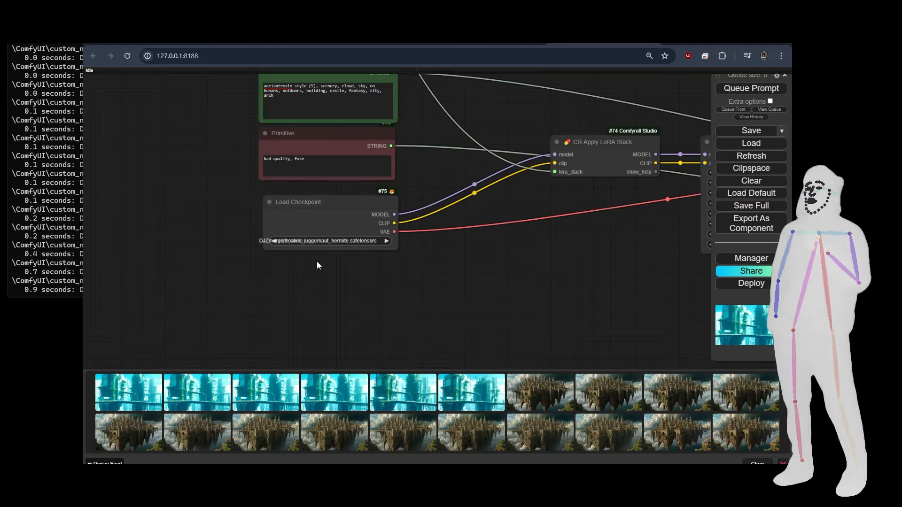
scroll(317, 265, up, 5)
click(315, 225)
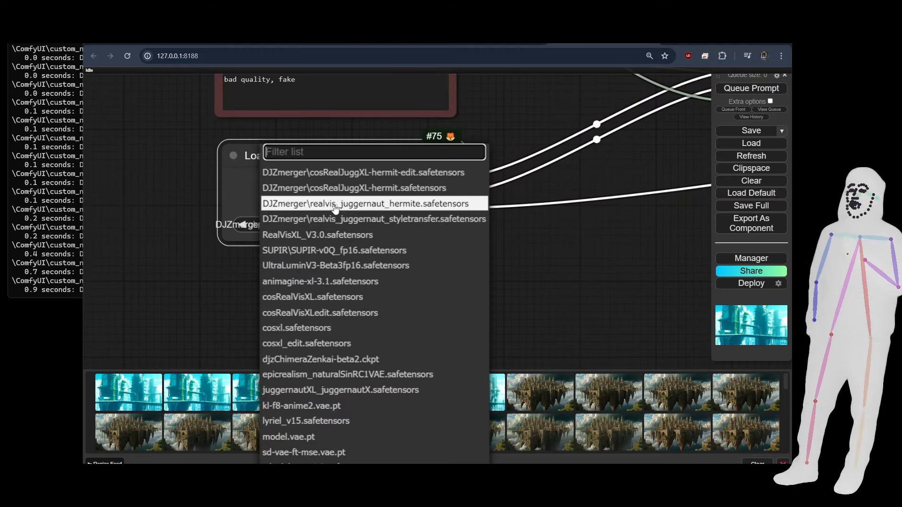
click(358, 207)
Step: View the newest existing castle image in the feed at full size, and queue the workflow for generation
scroll(530, 278, down, 15)
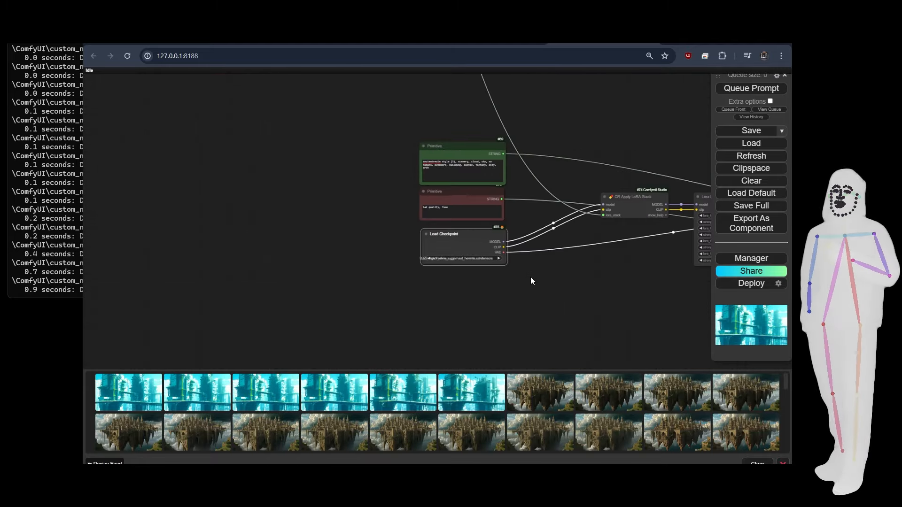
scroll(489, 241, down, 10)
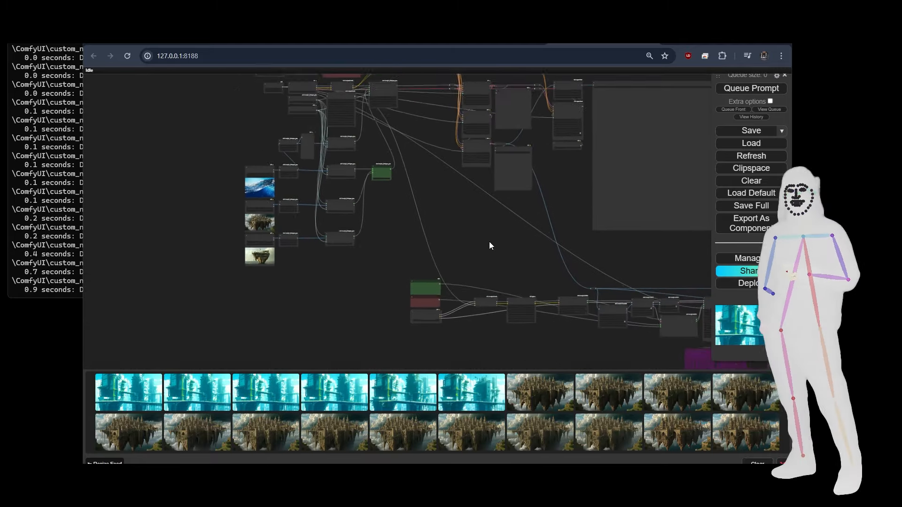
drag(506, 240, 386, 243)
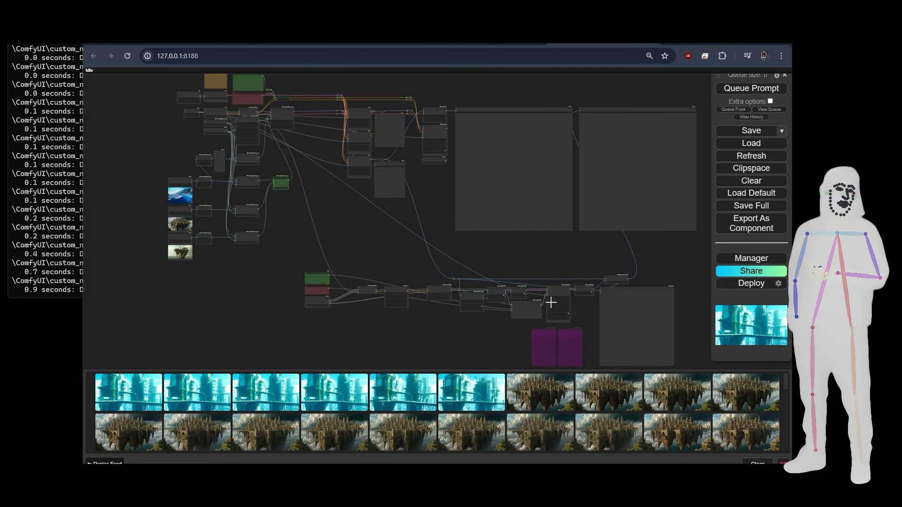
click(546, 407)
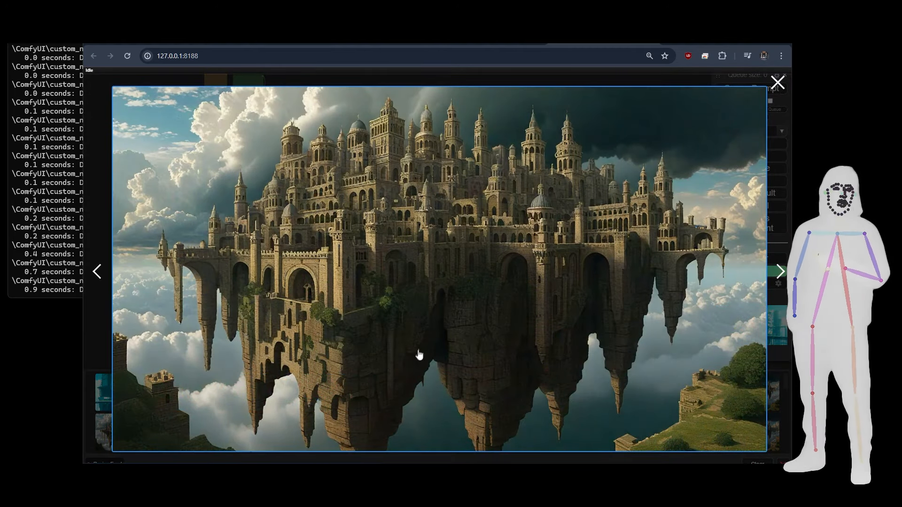
click(778, 84)
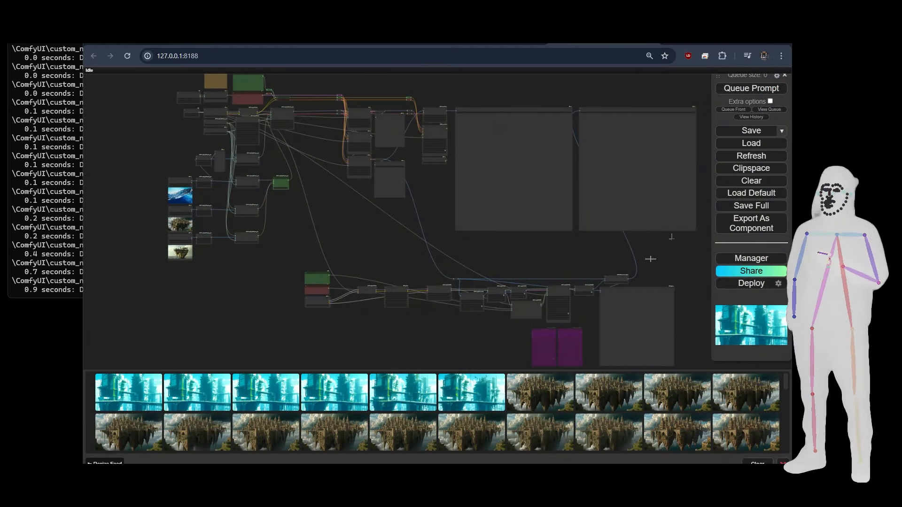
click(765, 88)
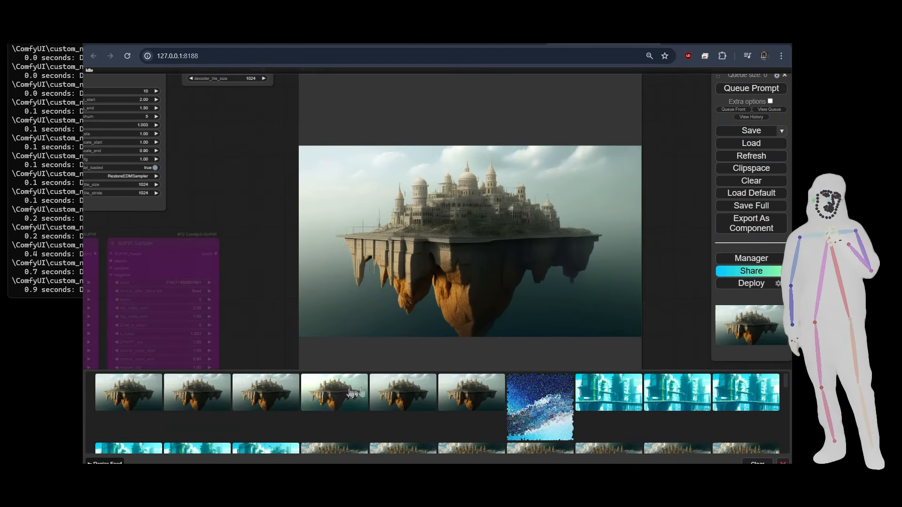
Step: Compare the newly generated floating castle images at full size, stepping from the sixth feed image back to the fourth
click(460, 398)
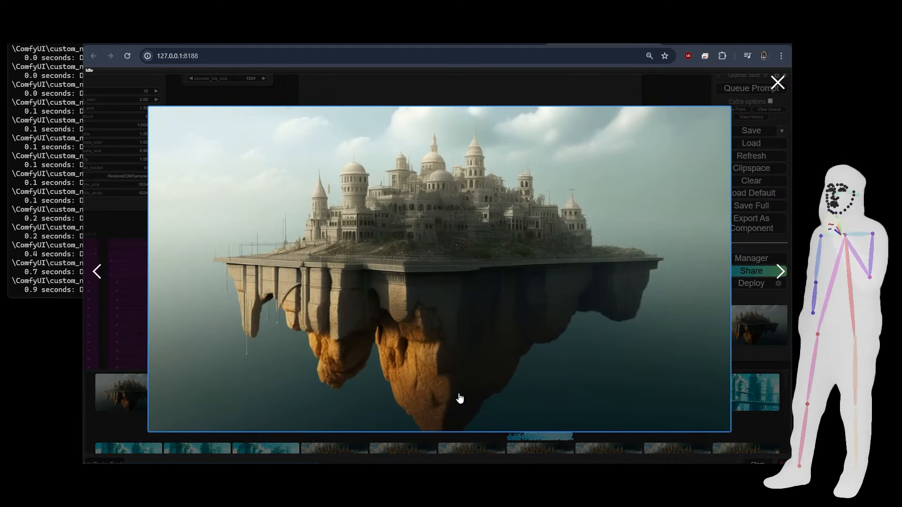
click(97, 278)
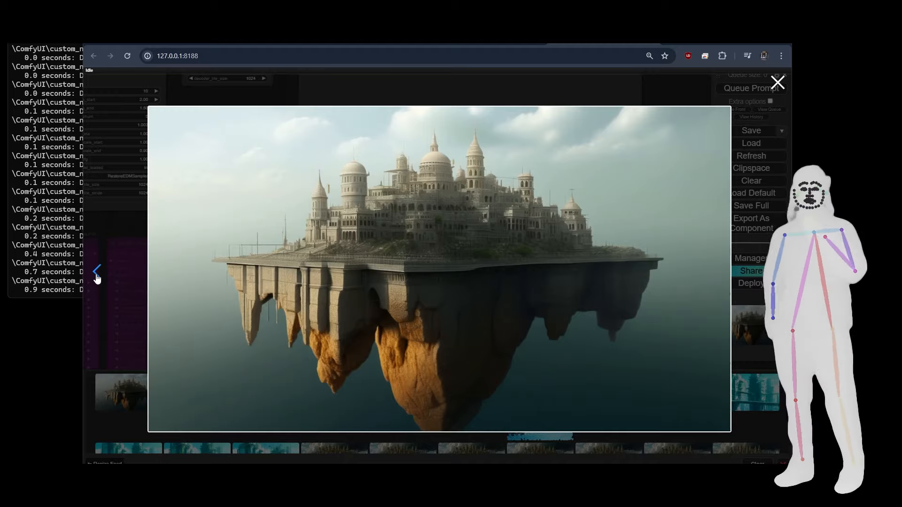
click(98, 277)
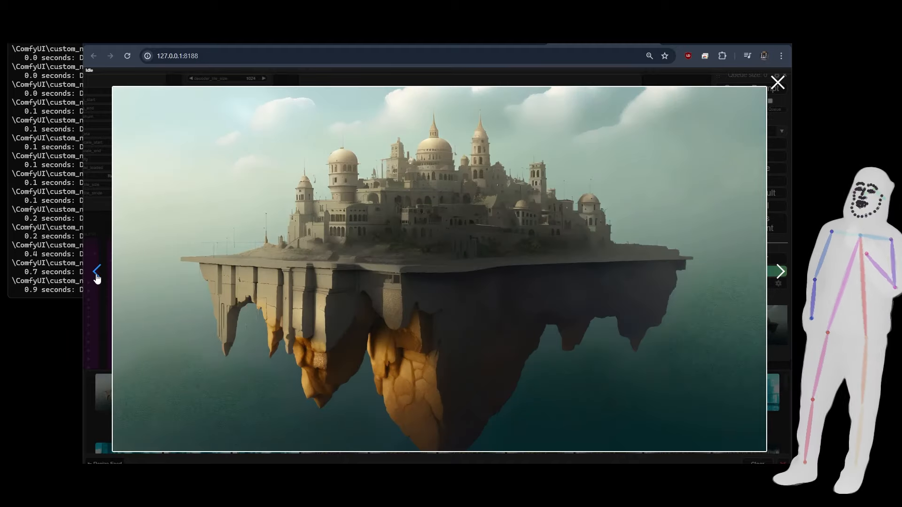
click(778, 83)
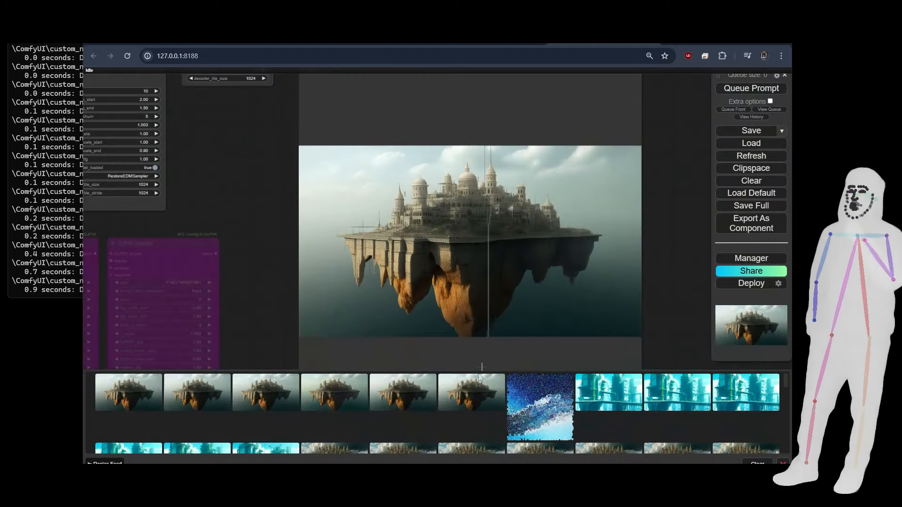
click(471, 407)
click(101, 275)
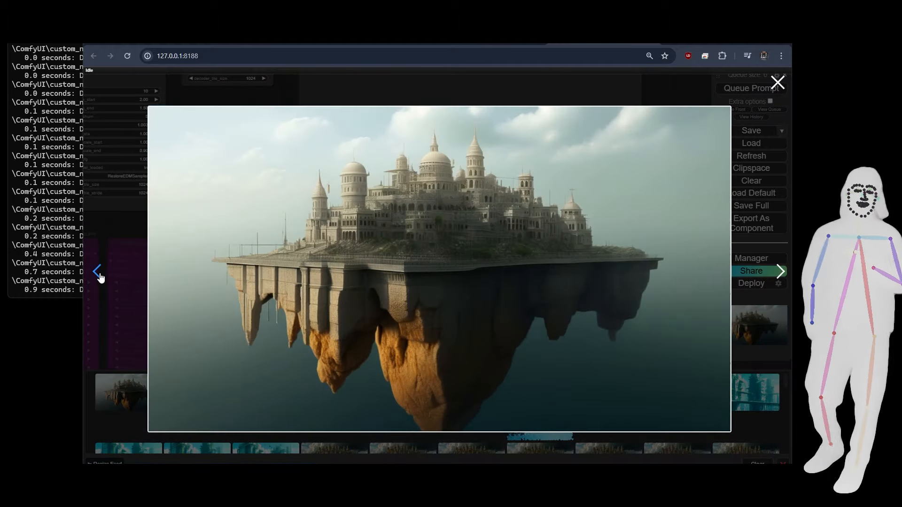
click(100, 272)
click(778, 83)
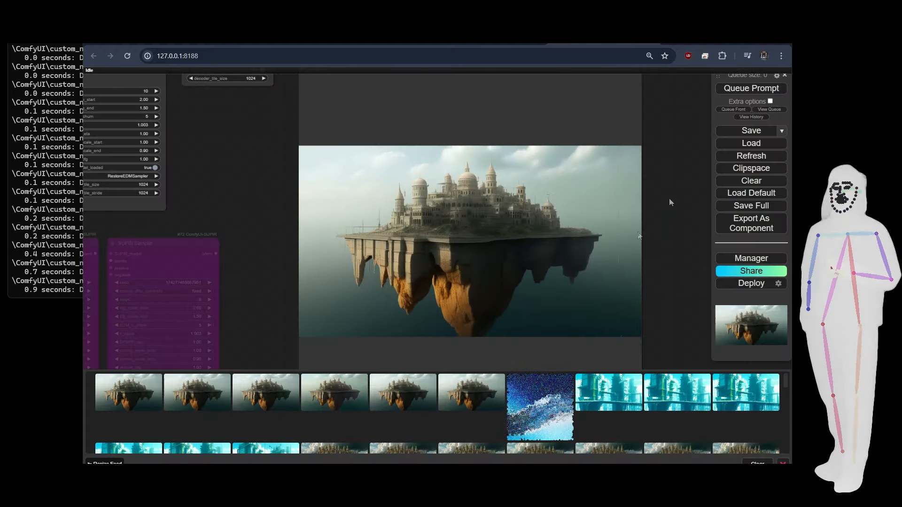
Step: Enlarge the fourth floating castle image in the feed and compare its detail with the neighbouring newer versions
click(333, 399)
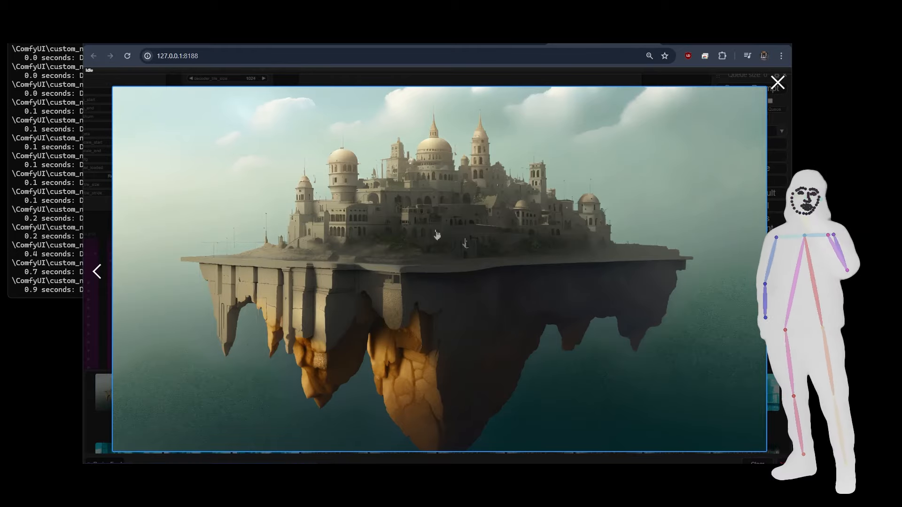
click(103, 277)
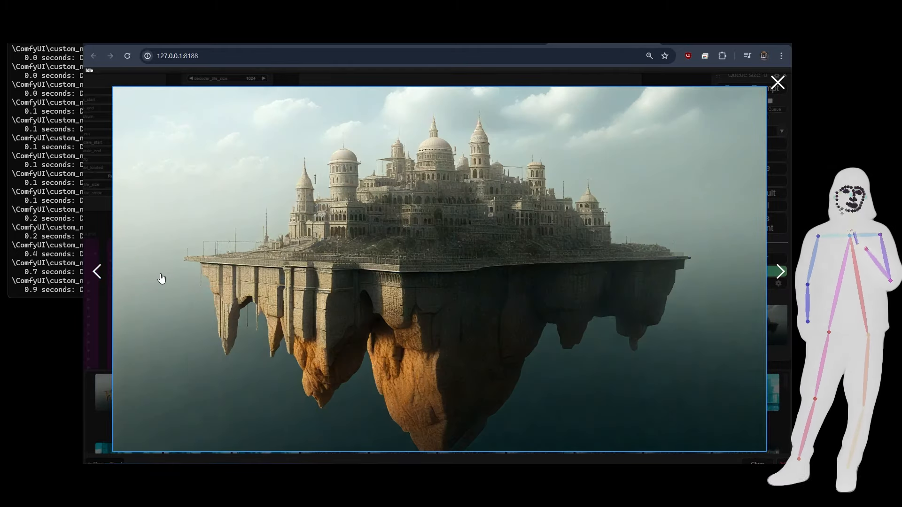
click(96, 273)
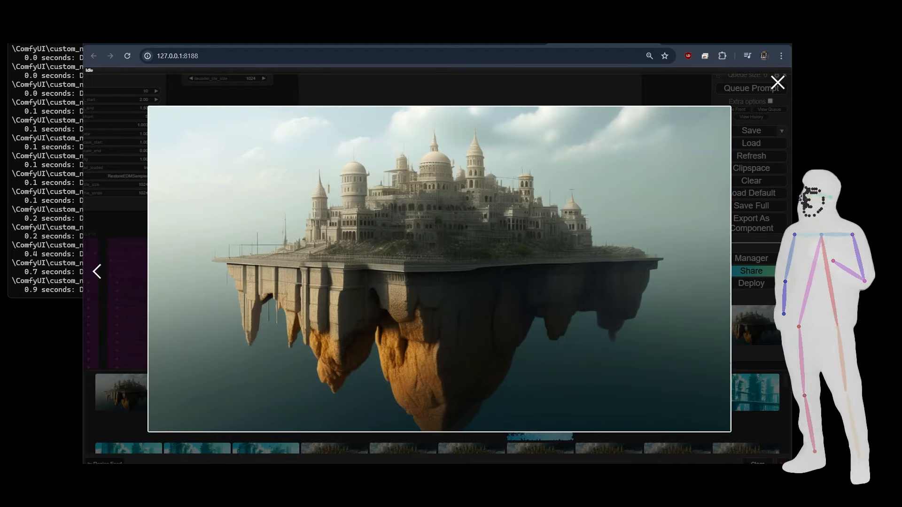
click(779, 271)
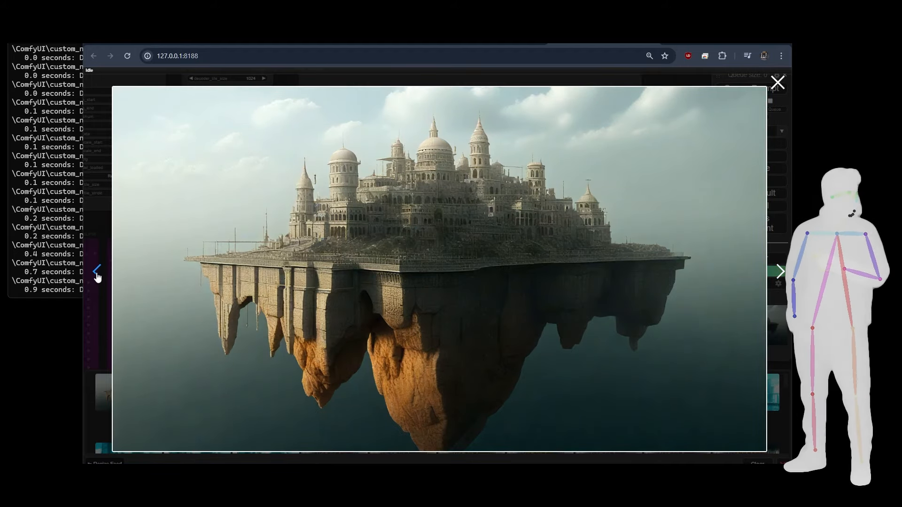
Step: Close the enlarged image and examine the first-pass castle images in the Preview Image node and the Trio/TrioFusion Save Image node
click(777, 83)
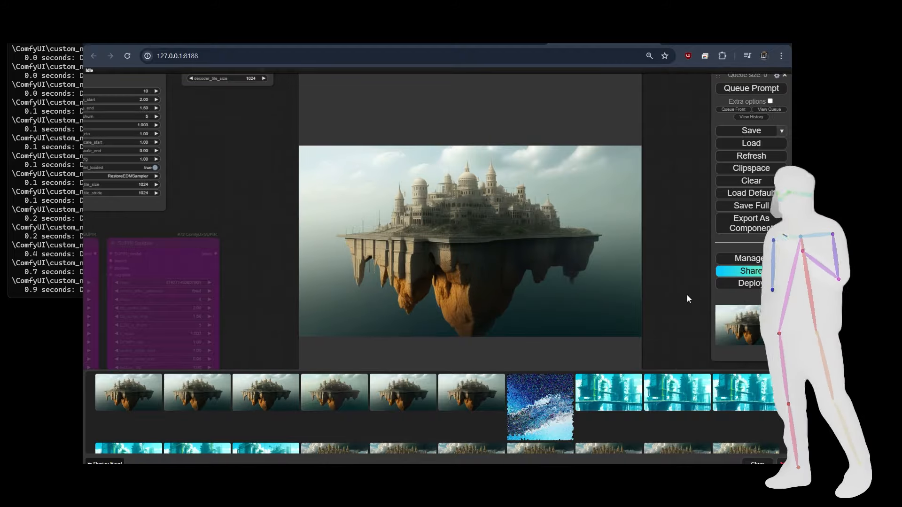
scroll(667, 300, down, 7)
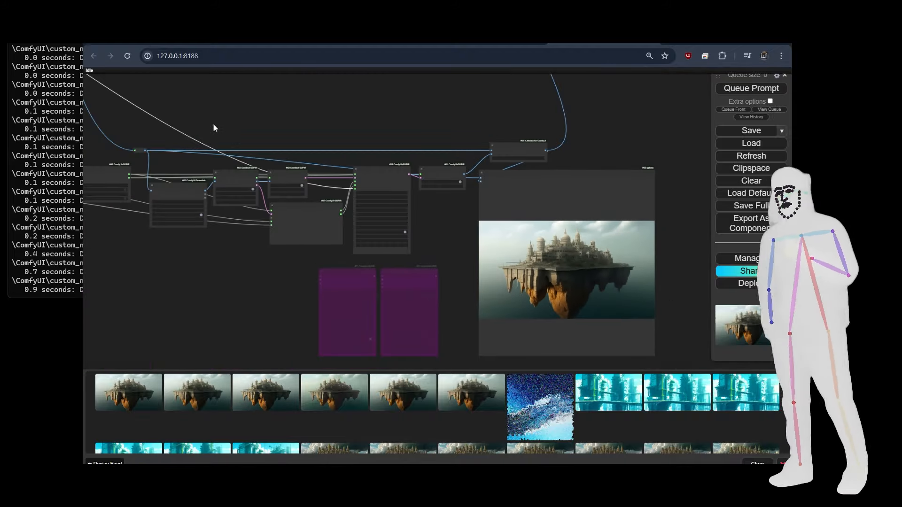
drag(214, 126, 348, 366)
drag(228, 244, 367, 364)
scroll(256, 230, up, 9)
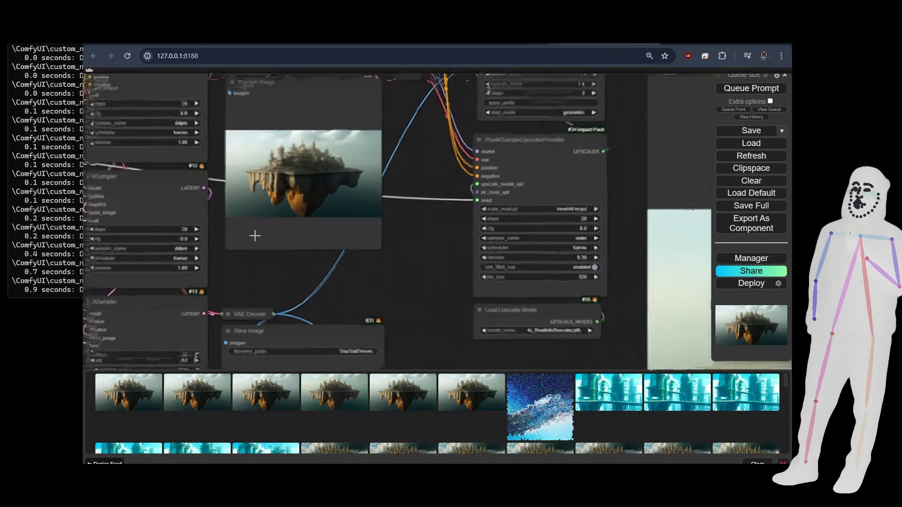
scroll(273, 166, up, 4)
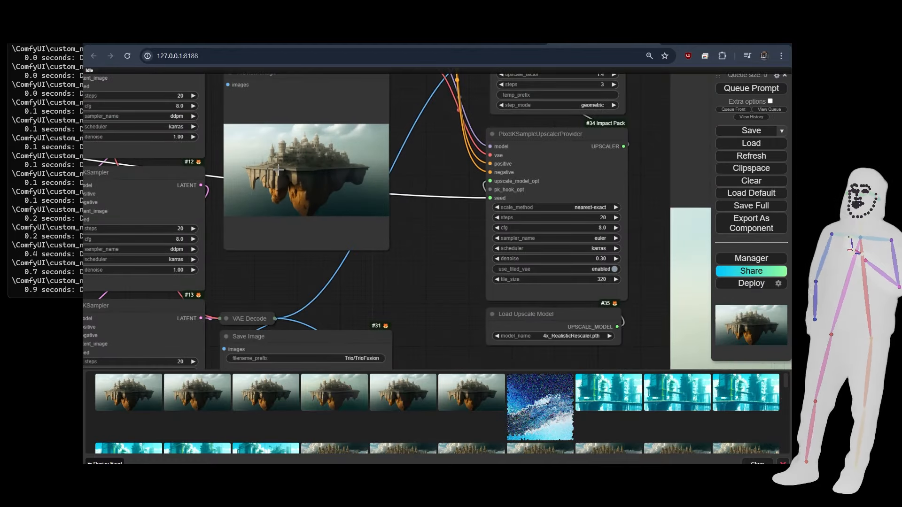
scroll(294, 204, down, 5)
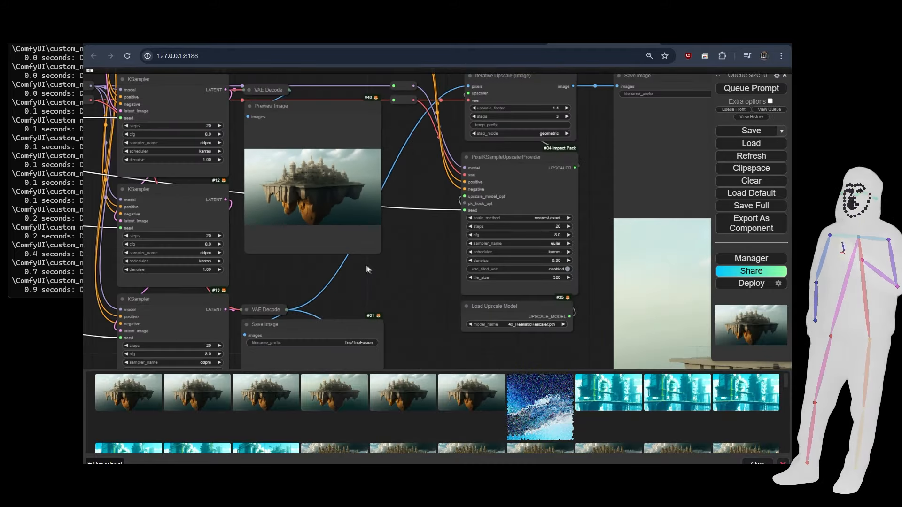
scroll(328, 263, up, 3)
scroll(328, 262, up, 5)
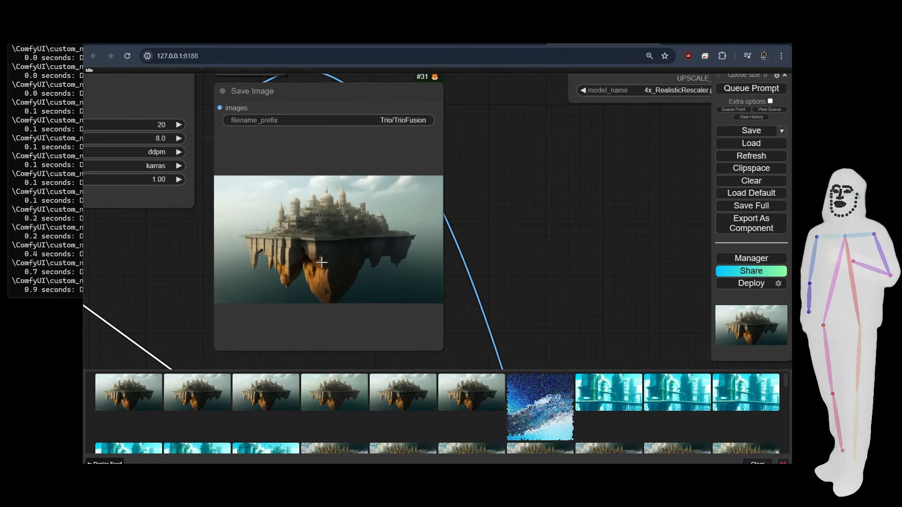
scroll(322, 263, up, 6)
scroll(321, 262, down, 6)
Step: Examine the iteratively upscaled castle image and compare it side by side with the SUPIR output in the neighbouring Save Image node
drag(571, 247, 199, 242)
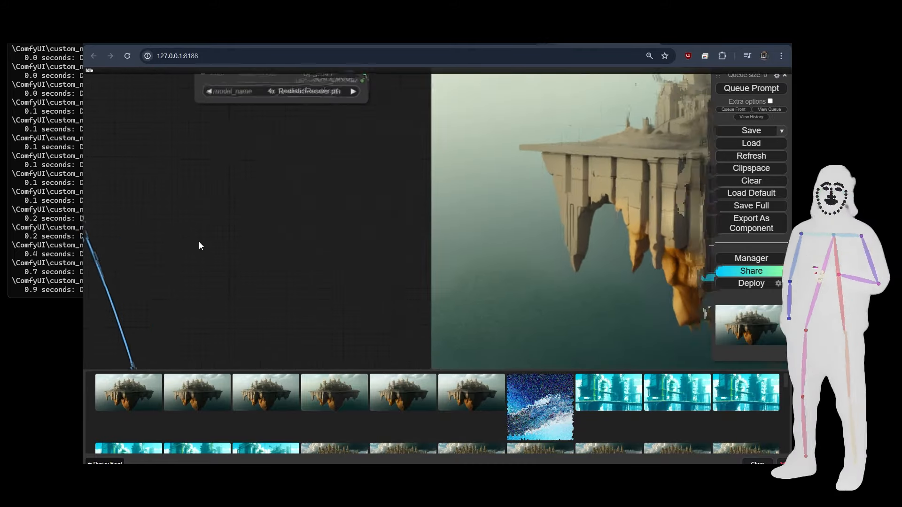
scroll(199, 242, down, 6)
drag(249, 225, 99, 266)
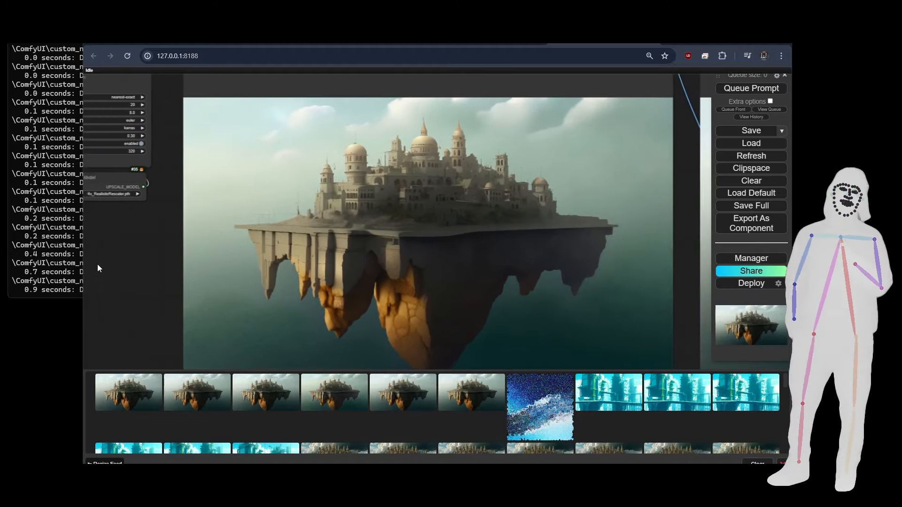
scroll(460, 218, up, 3)
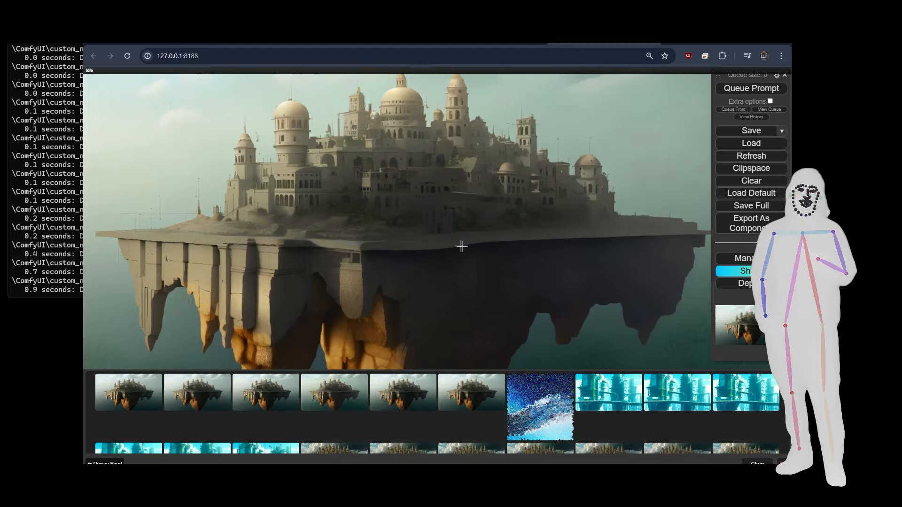
scroll(462, 246, down, 4)
drag(182, 281, 14, 275)
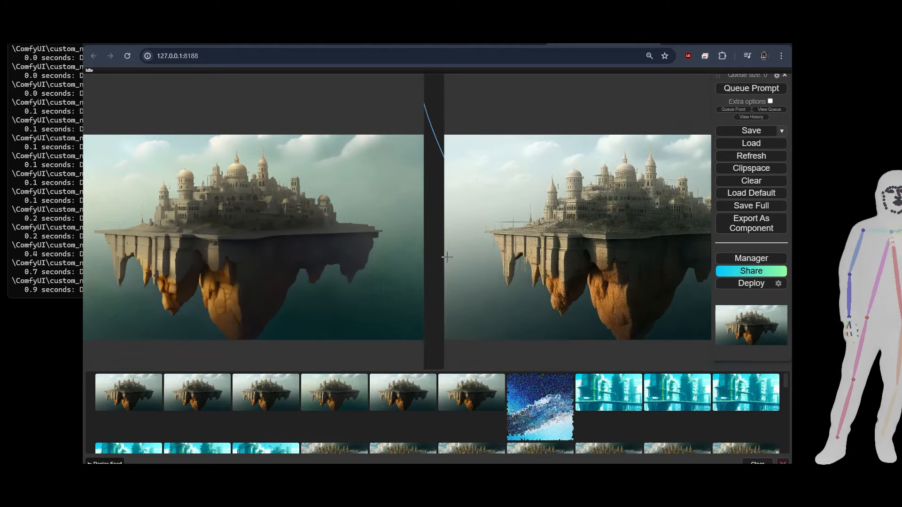
scroll(447, 256, down, 3)
drag(430, 258, 417, 247)
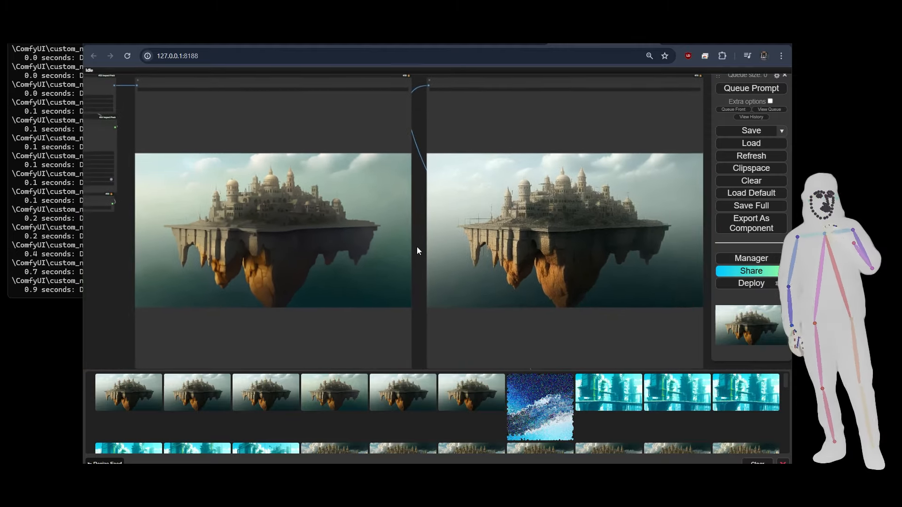
scroll(419, 246, up, 1)
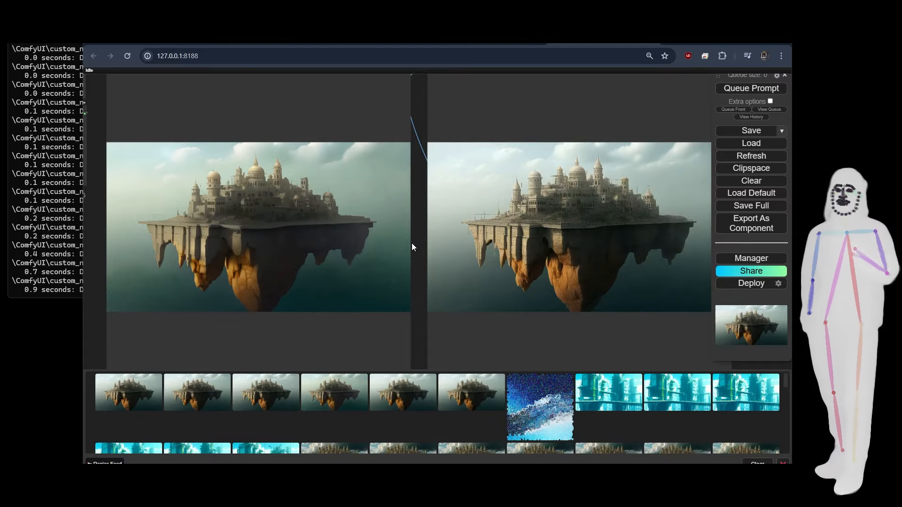
scroll(417, 243, down, 3)
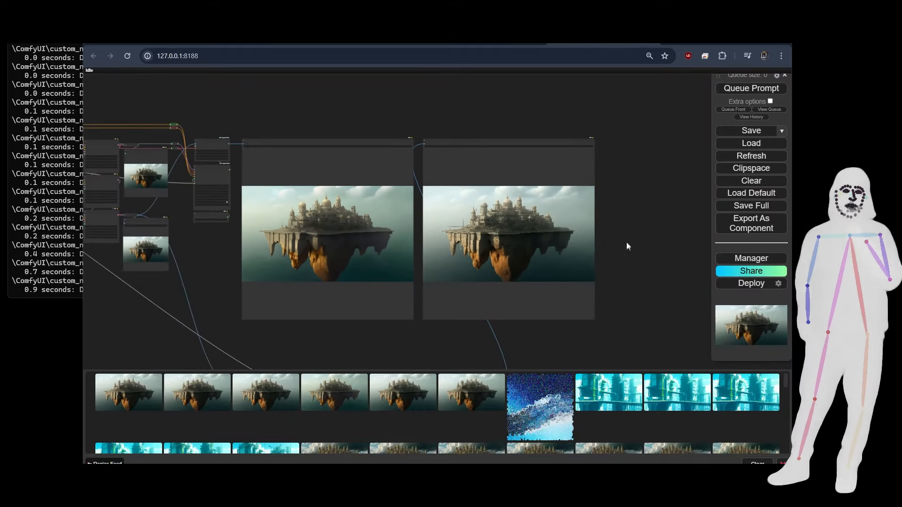
Step: Inspect the castle in the lower pipeline's image comparison node, sweeping the divider across the rock base and towers at close range
drag(626, 246, 631, 191)
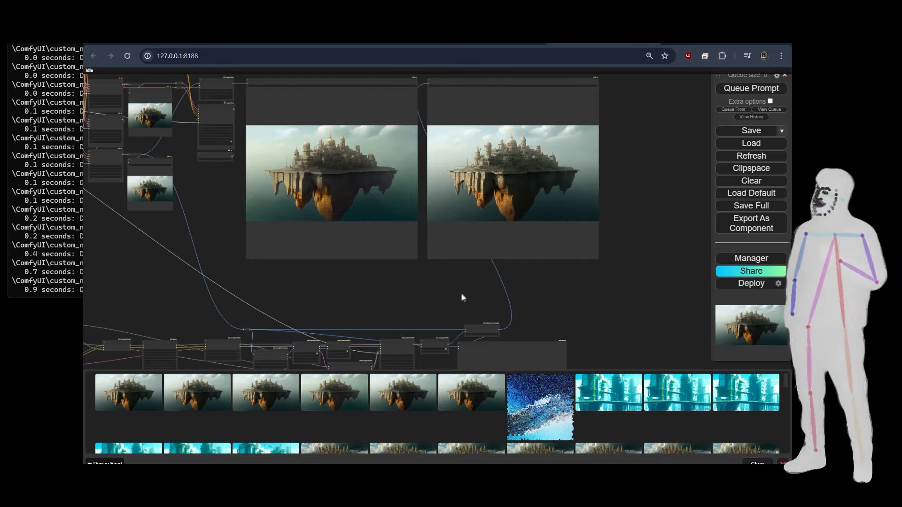
drag(451, 294, 391, 135)
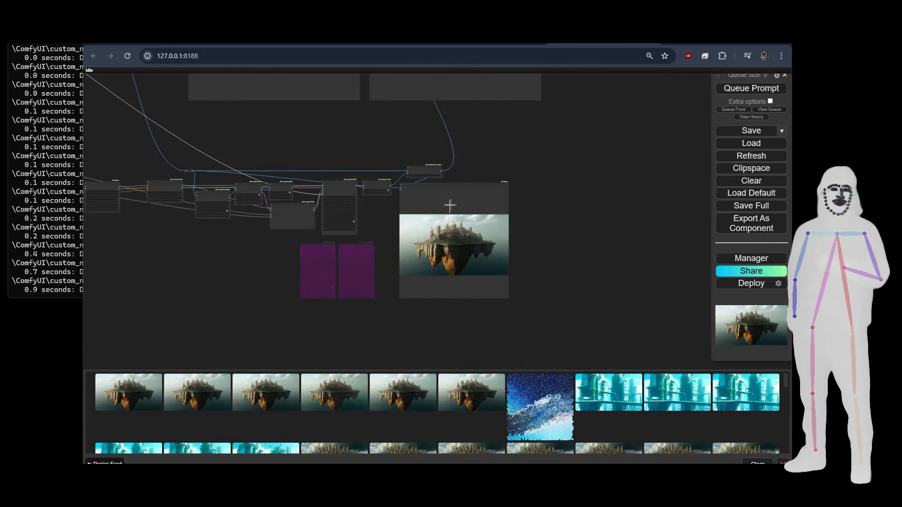
scroll(451, 249, up, 15)
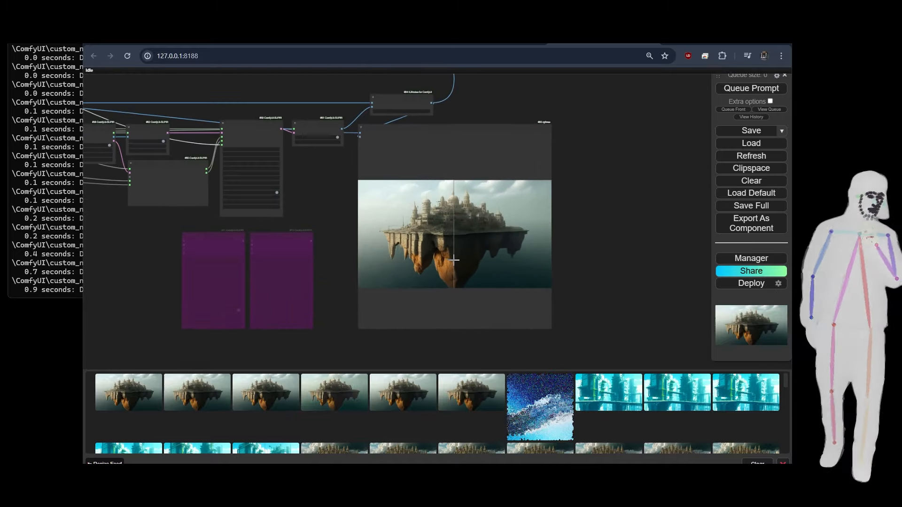
scroll(466, 242, up, 3)
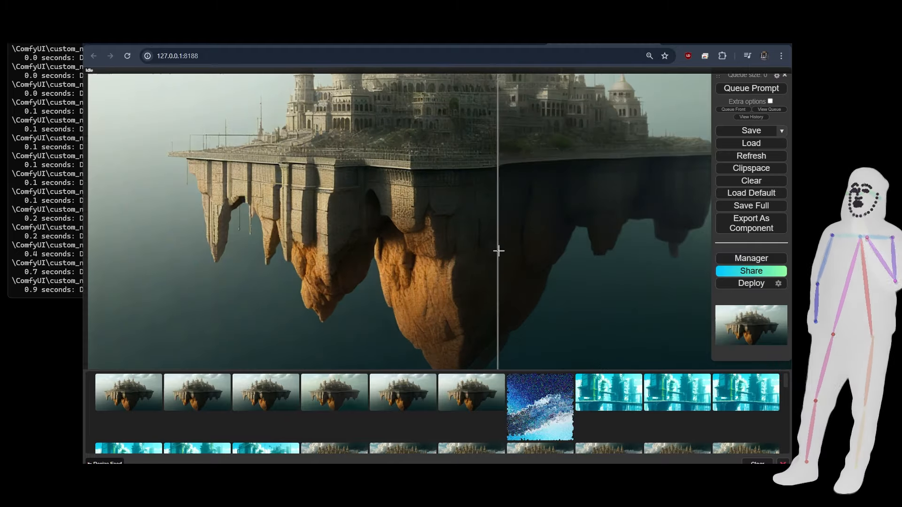
scroll(498, 251, down, 4)
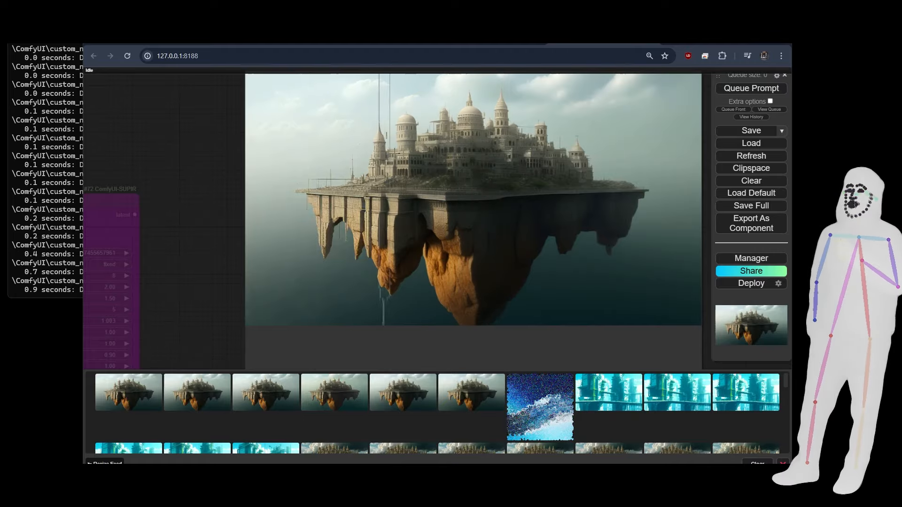
scroll(478, 113, up, 1)
scroll(478, 113, up, 4)
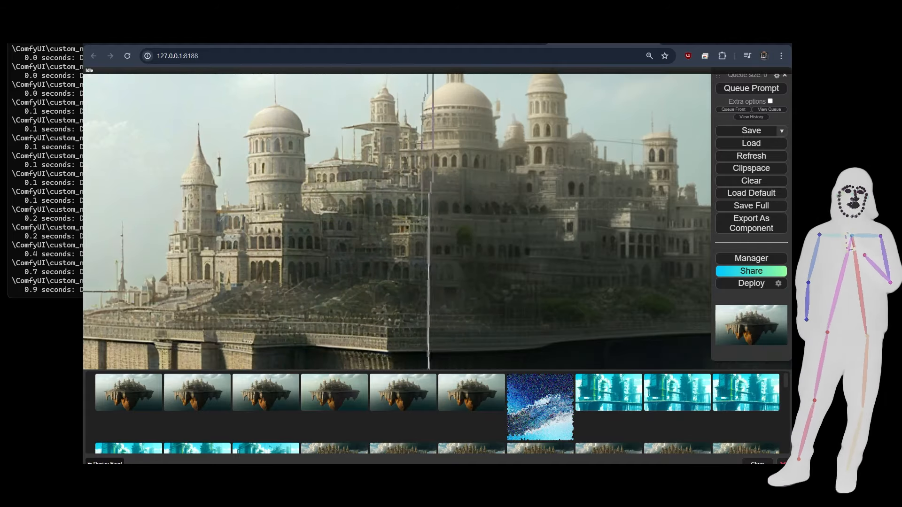
scroll(531, 155, down, 5)
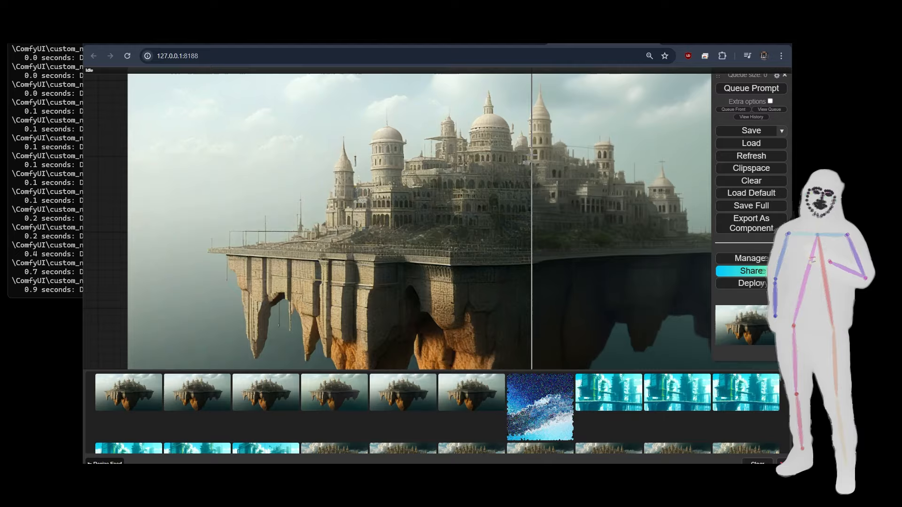
scroll(531, 155, down, 5)
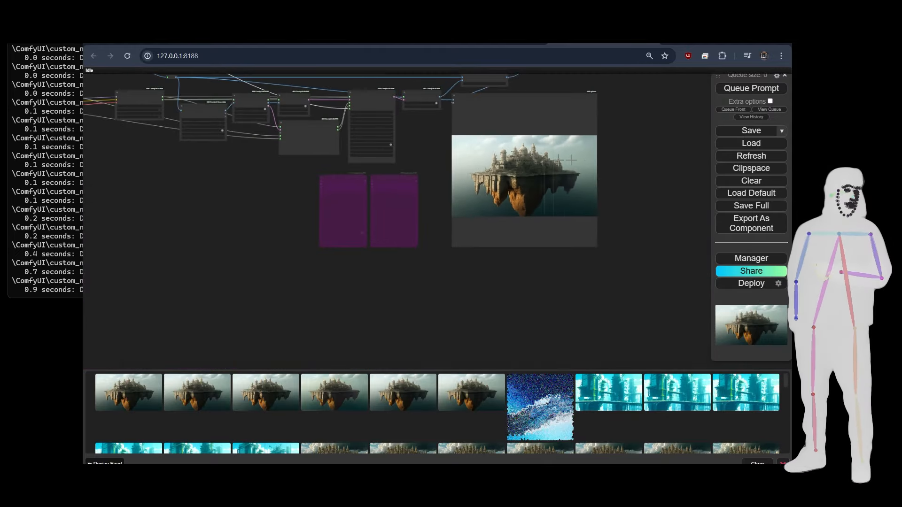
Step: Review the overall workflow and examine the wave and floating-island reference images feeding the IPAdapter encoders
drag(617, 147, 617, 223)
scroll(665, 279, down, 5)
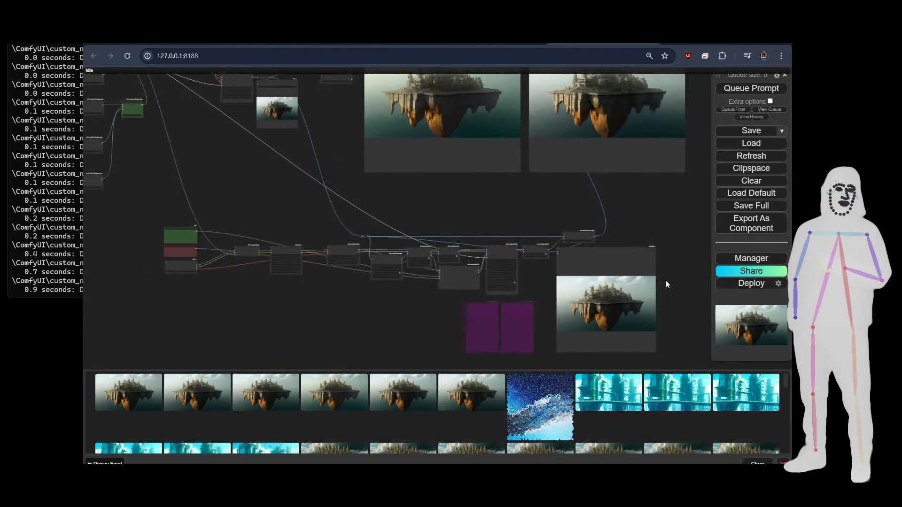
scroll(347, 221, up, 2)
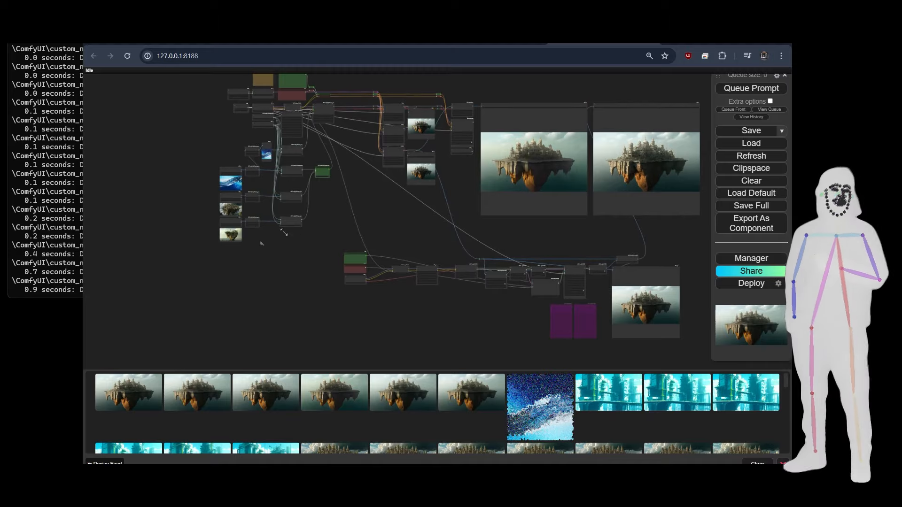
scroll(201, 198, up, 4)
scroll(202, 199, up, 1)
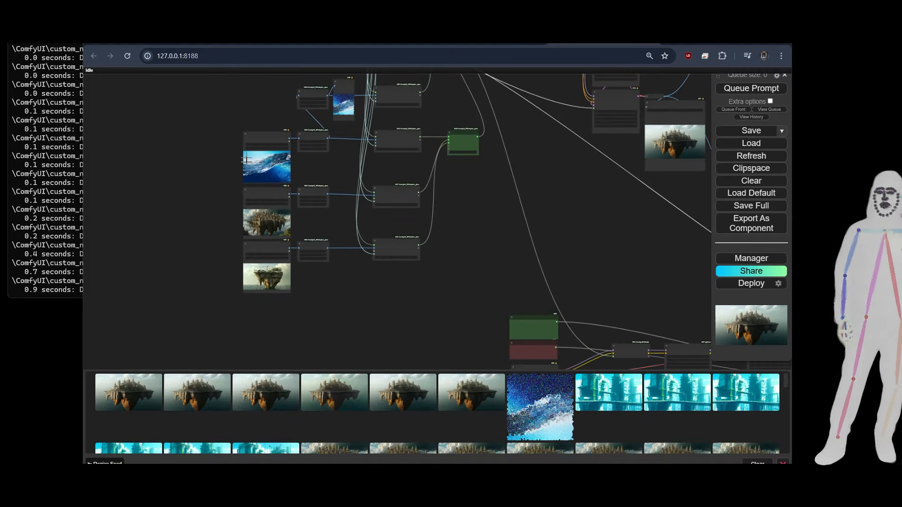
scroll(241, 226, up, 5)
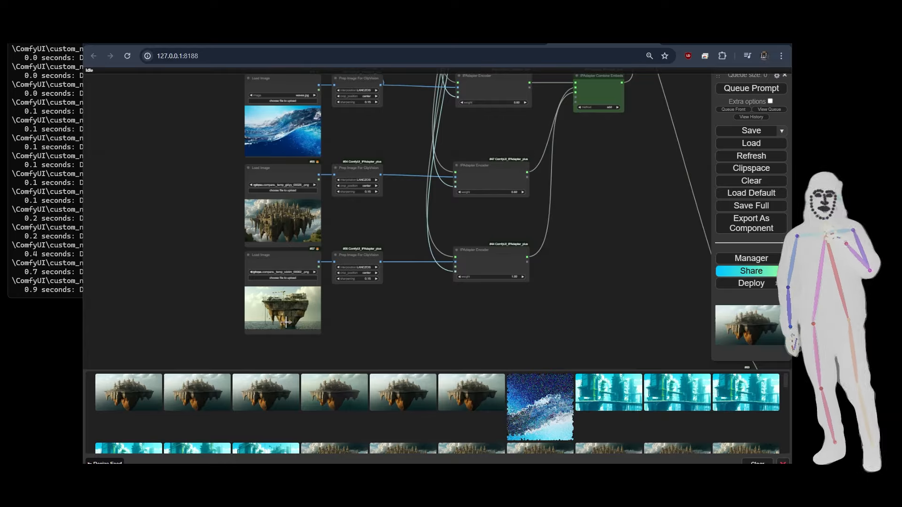
scroll(214, 298, down, 5)
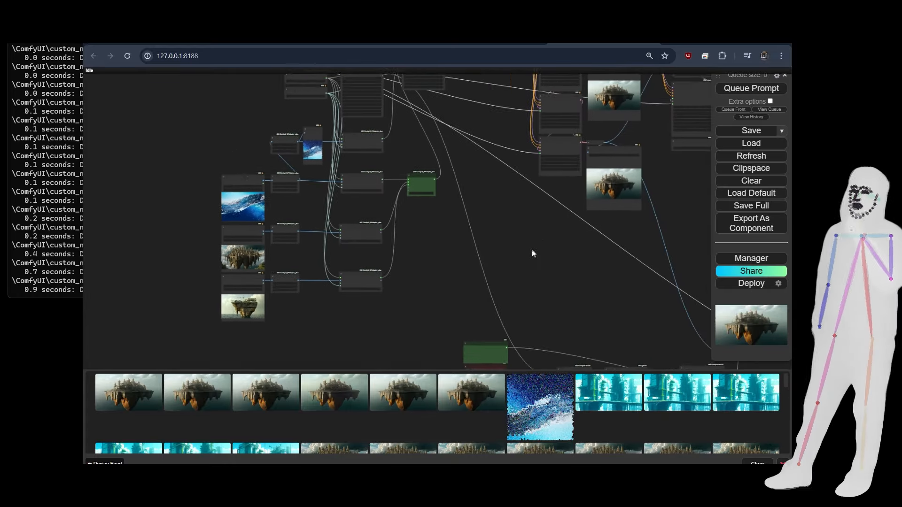
Step: Revisit the two large saved castle images and compare the fine detail of the hanging rocks and platform edge
drag(533, 252, 156, 287)
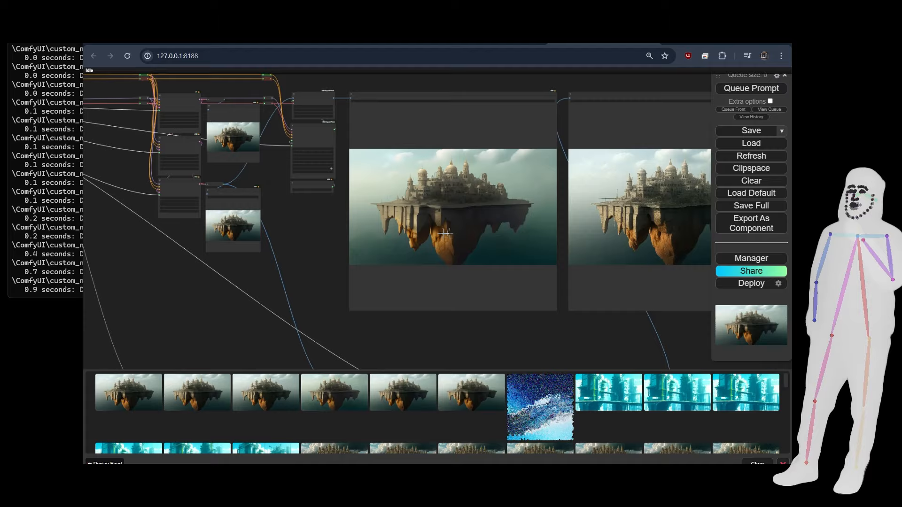
scroll(445, 233, up, 7)
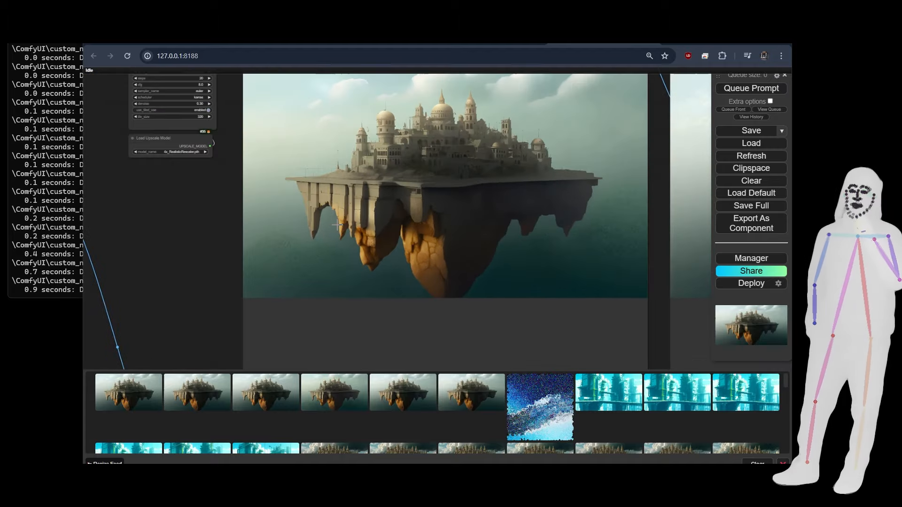
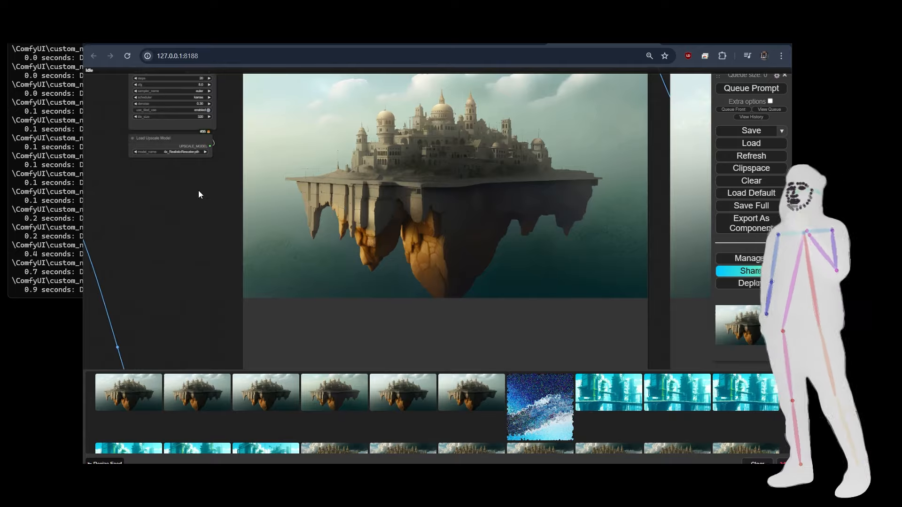
scroll(198, 190, down, 6)
scroll(487, 196, up, 10)
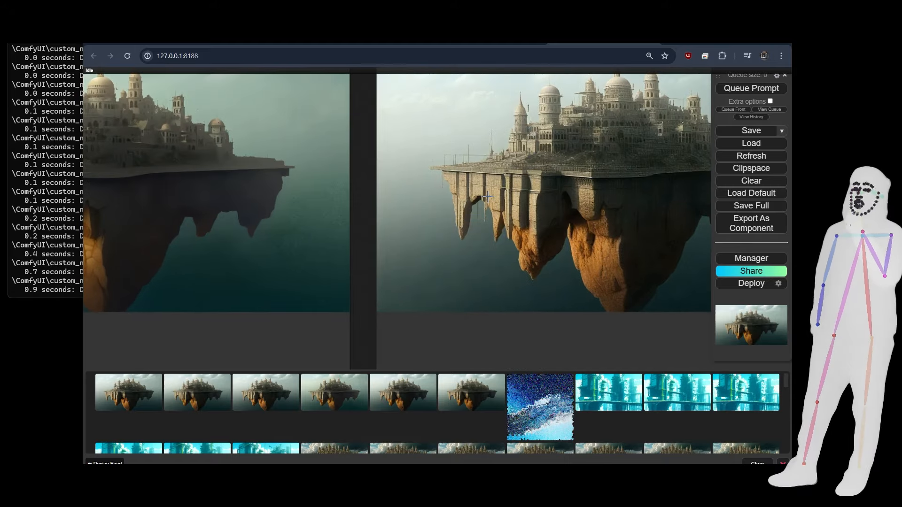
scroll(540, 196, up, 5)
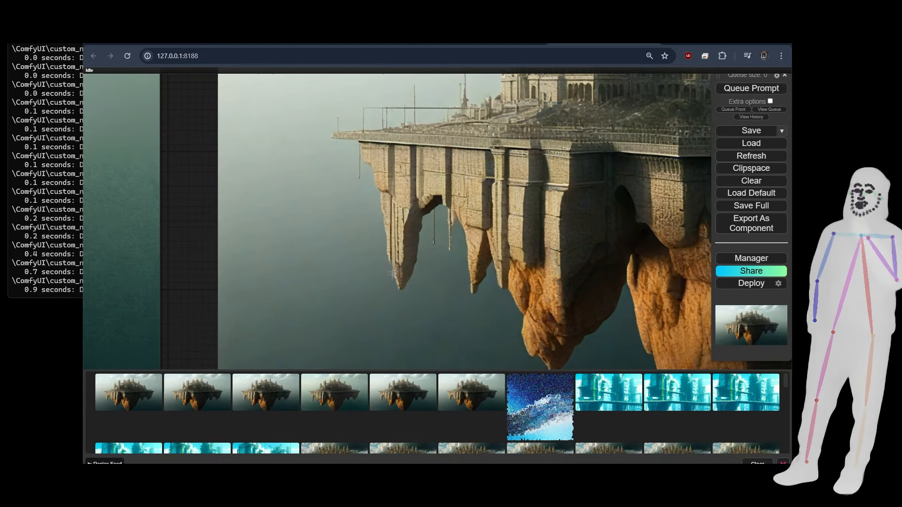
scroll(506, 186, down, 5)
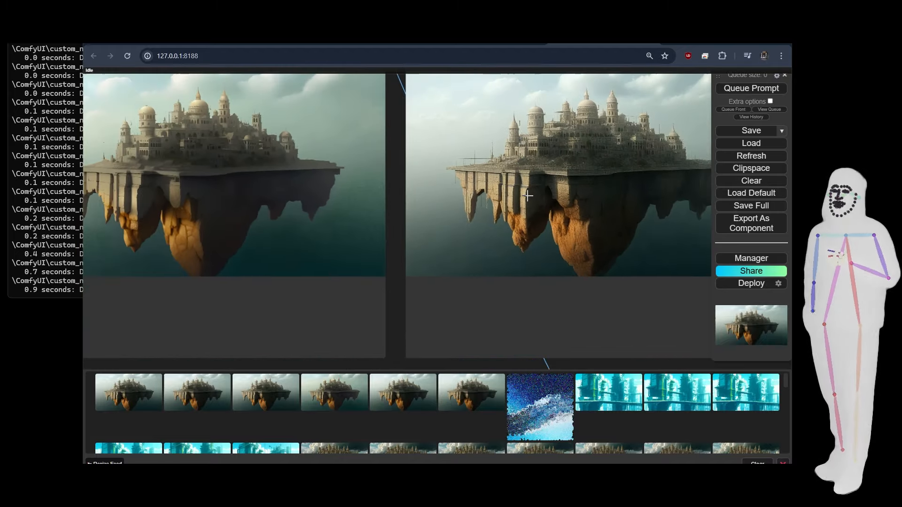
scroll(541, 208, down, 3)
mouse_move(459, 328)
mouse_down()
mouse_move(469, 139)
mouse_move(445, 155)
mouse_move(421, 254)
mouse_move(449, 326)
mouse_move(462, 331)
mouse_up()
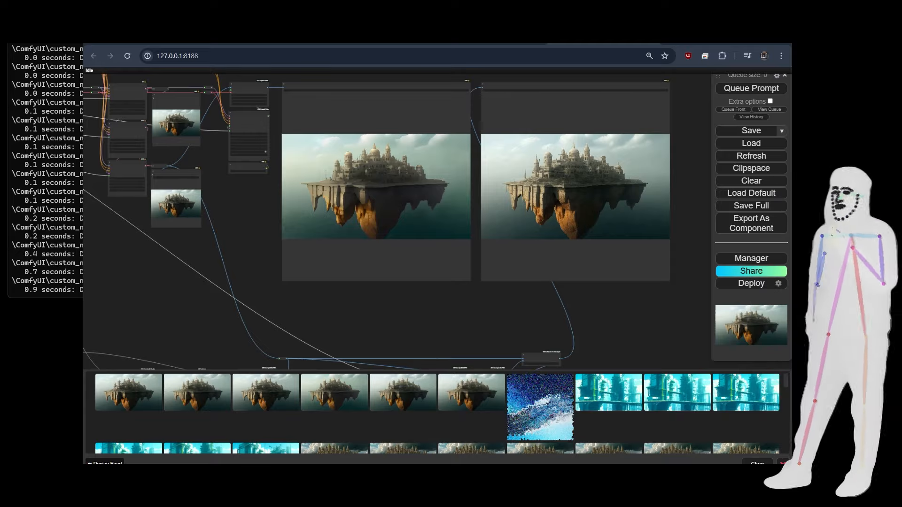
Step: Switch to the separate SUPIR upscaling workflow with the rocky sea island input image and bring its whole node group into view
drag(112, 291, 223, 267)
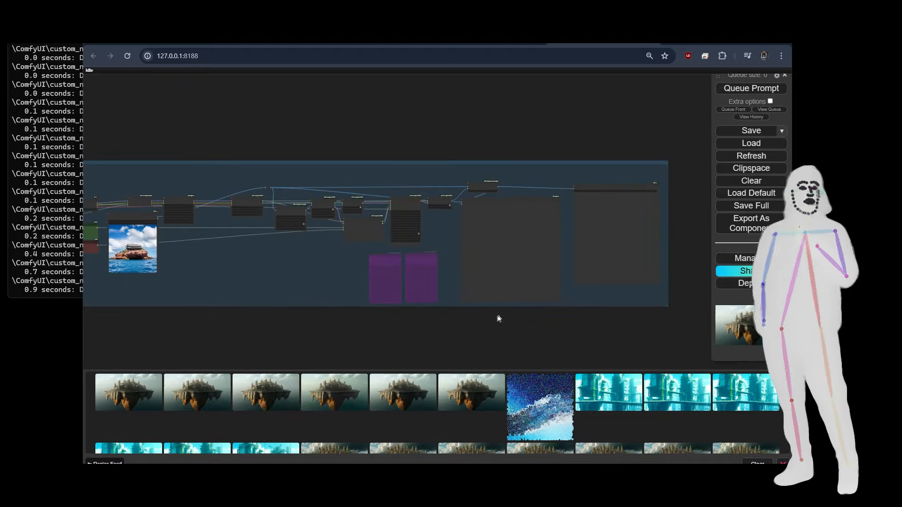
scroll(489, 323, down, 1)
drag(481, 325, 520, 311)
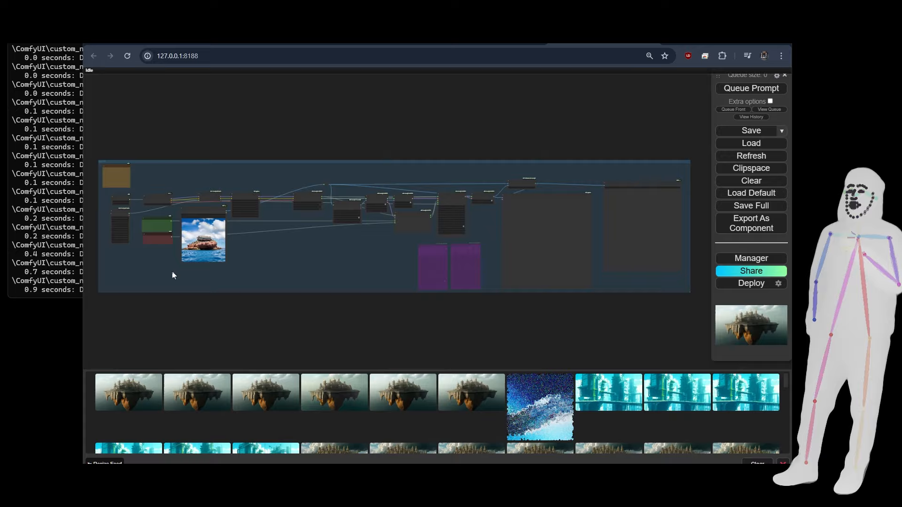
Step: Examine the checkpoint, LoRA stack, positive and negative prompts and the rocky sea island input image of the SUPIR workflow
scroll(169, 273, up, 8)
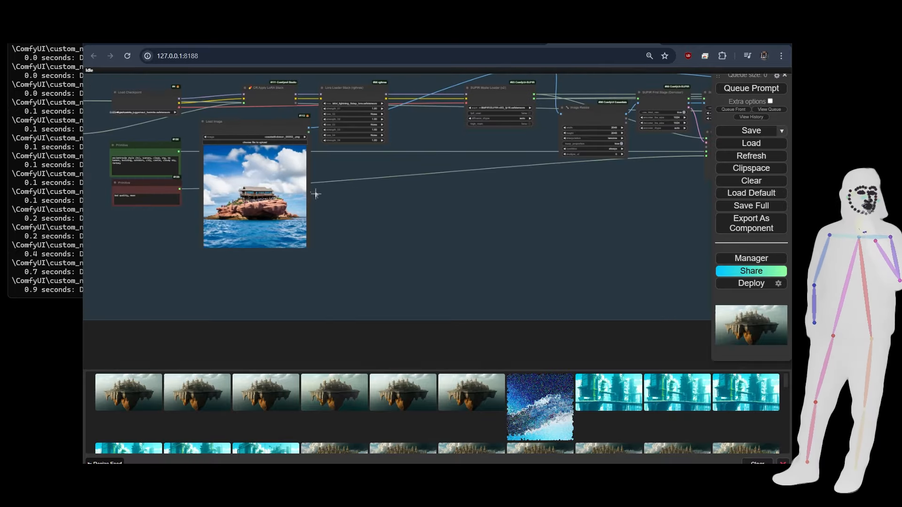
drag(192, 234, 268, 270)
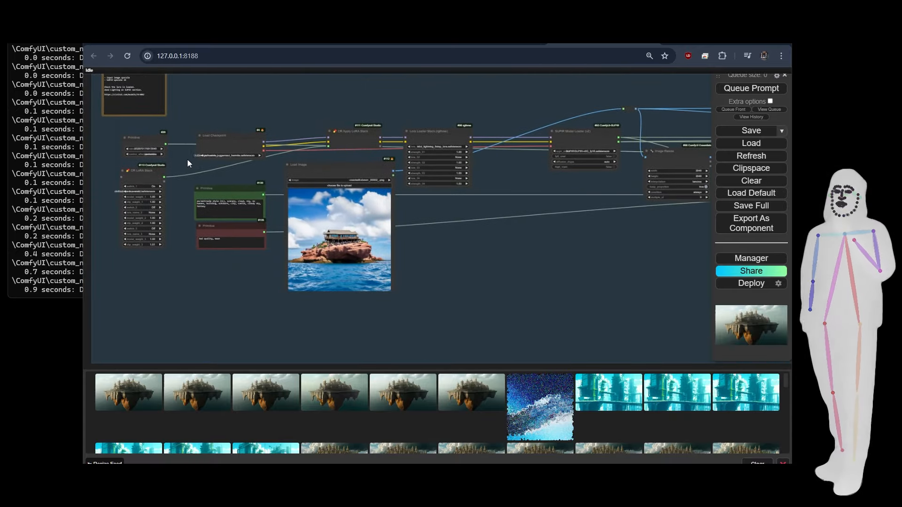
scroll(188, 159, up, 7)
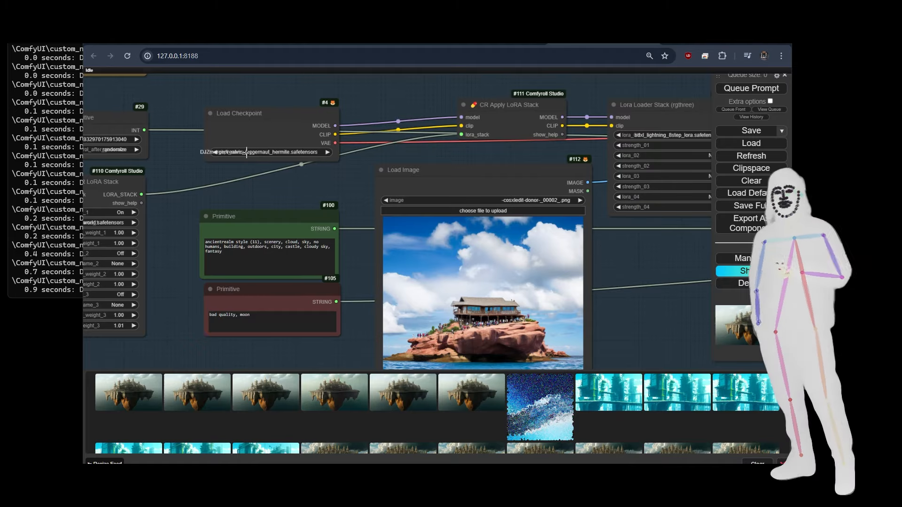
click(246, 152)
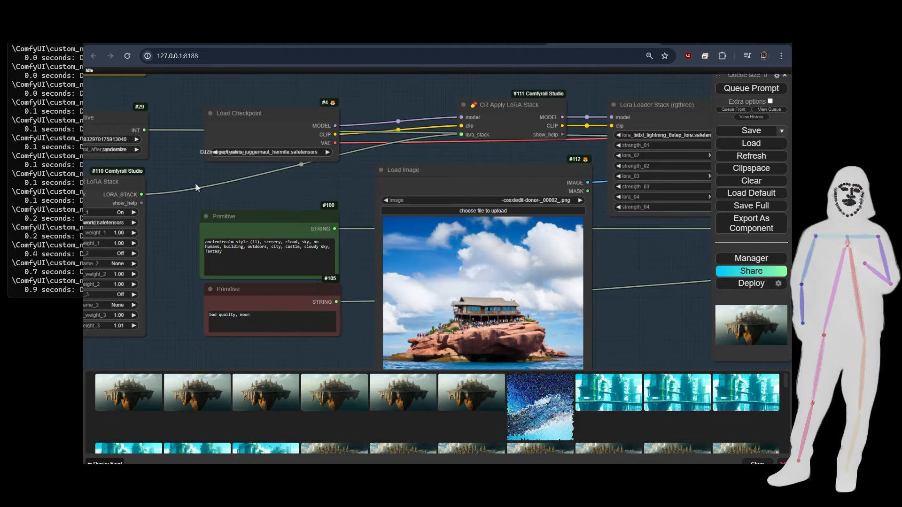
scroll(179, 159, down, 5)
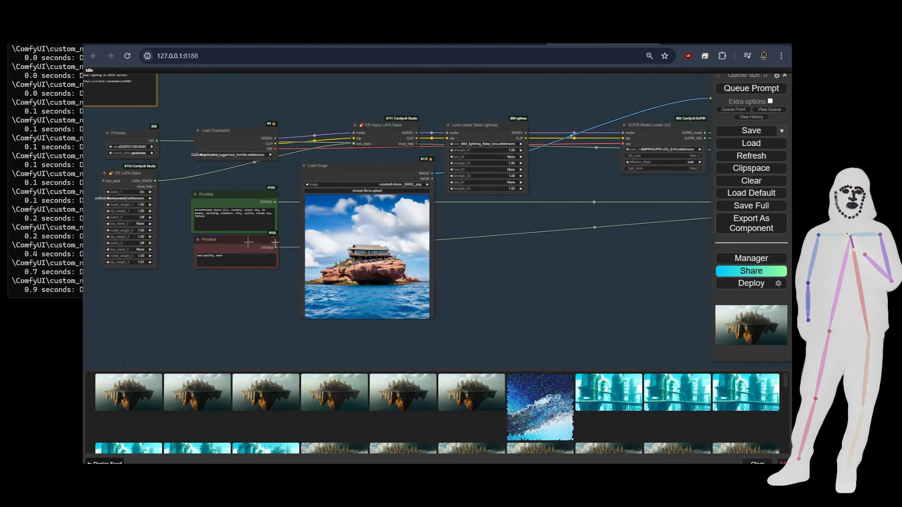
scroll(193, 223, up, 8)
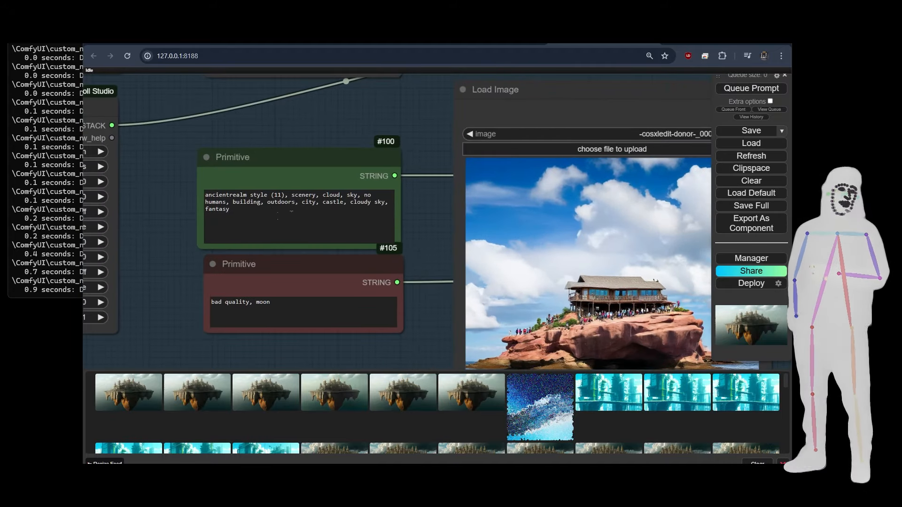
scroll(173, 191, down, 5)
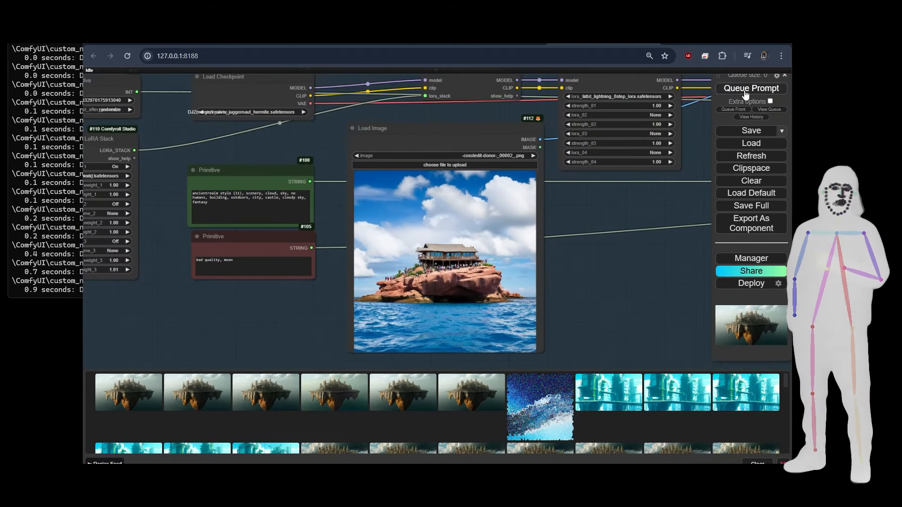
Step: Queue the SUPIR upscaling workflow and bring its image comparison node into view for the rocky island result
scroll(151, 162, down, 5)
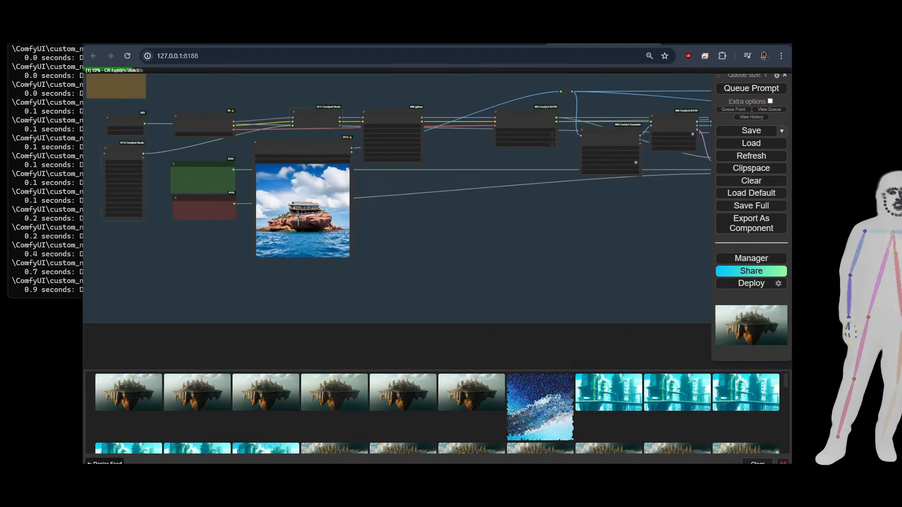
drag(544, 238, 169, 246)
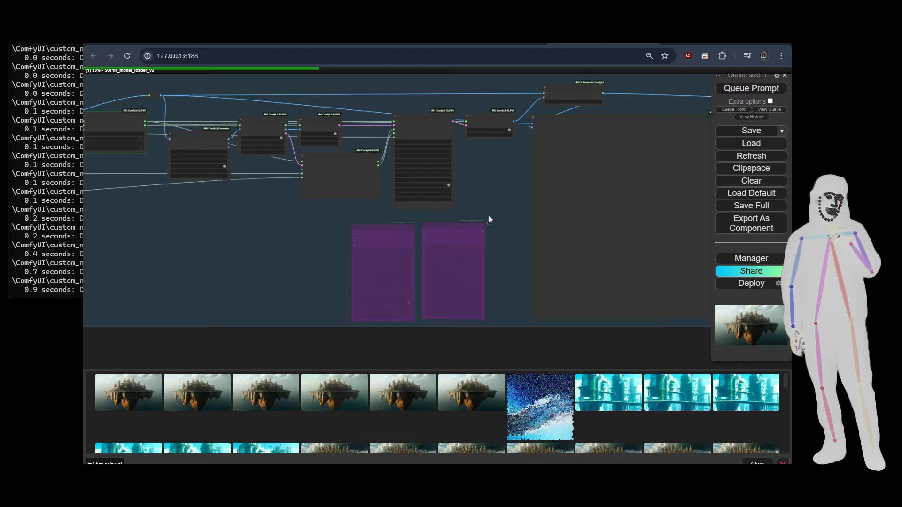
drag(488, 219, 283, 217)
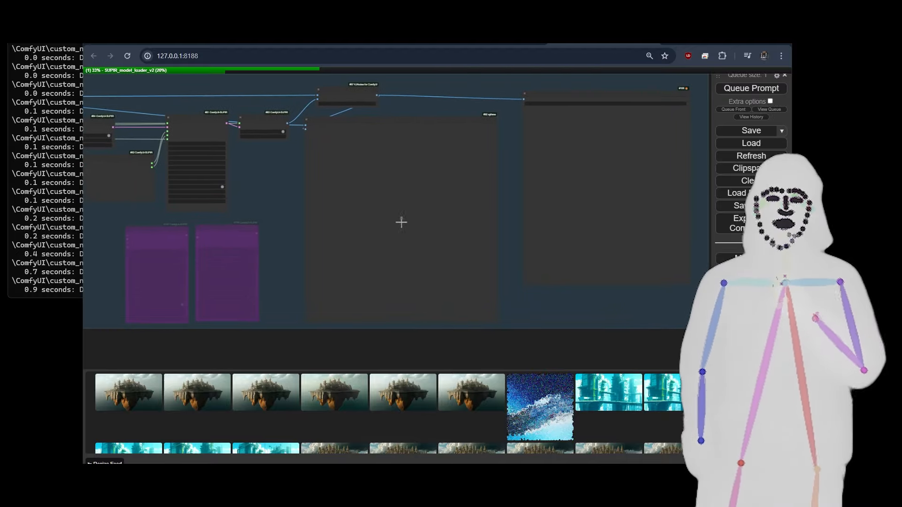
scroll(407, 220, up, 5)
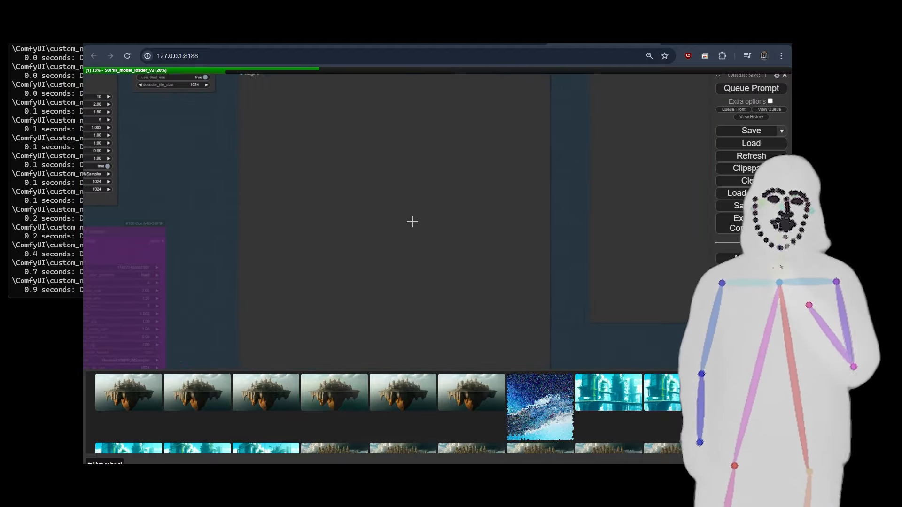
drag(558, 231, 561, 226)
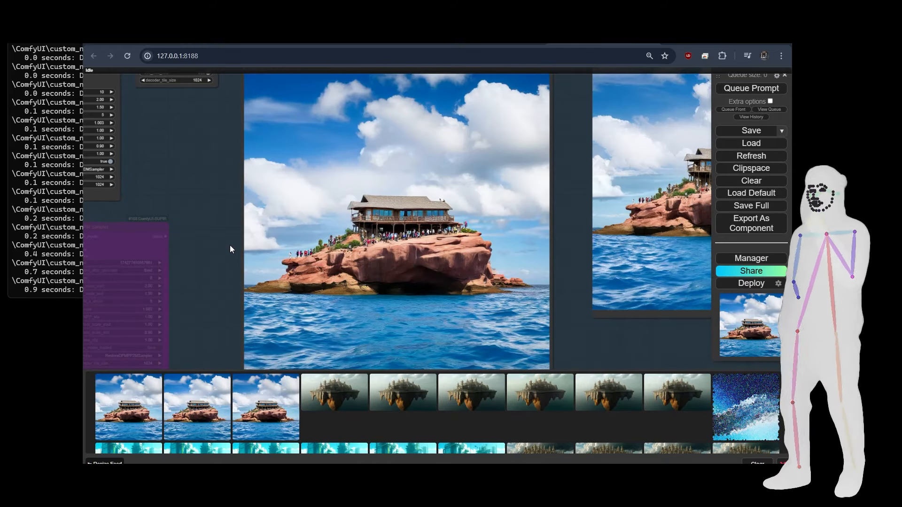
Step: Compare the original and upscaled island in the image comparison node, sweeping the divider across the crowd and veranda at close range
scroll(230, 245, up, 3)
scroll(130, 262, up, 1)
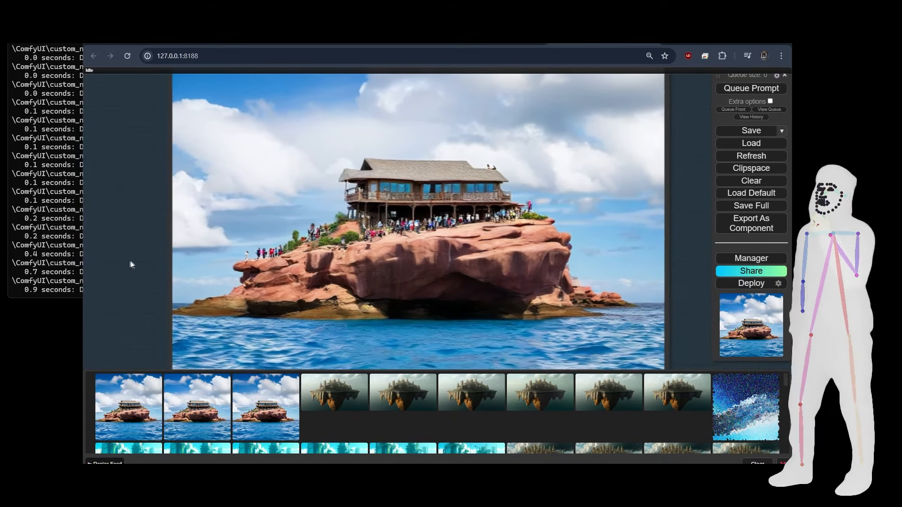
scroll(122, 254, up, 2)
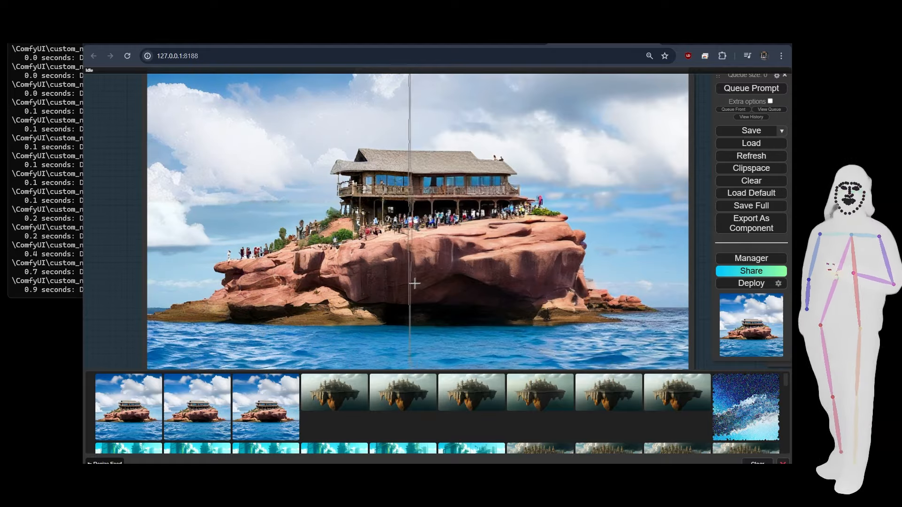
scroll(381, 219, up, 3)
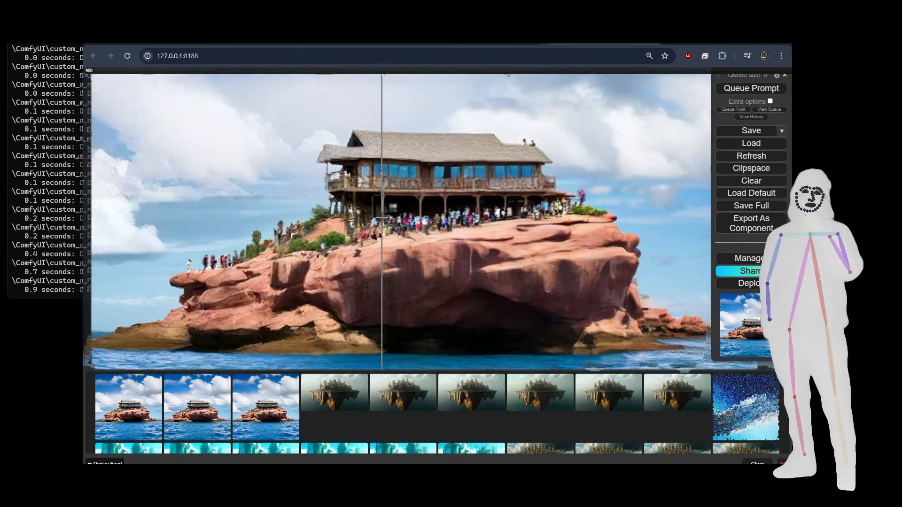
scroll(382, 217, up, 3)
scroll(413, 206, up, 3)
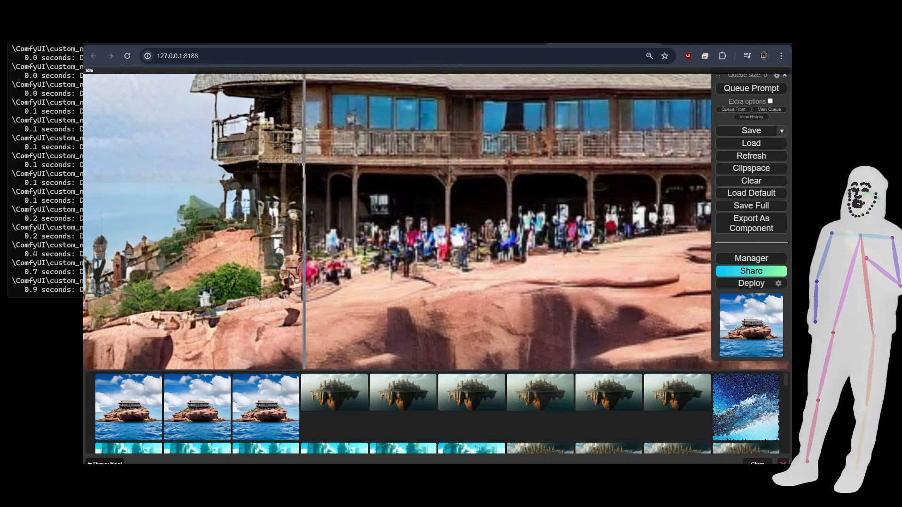
scroll(274, 162, down, 8)
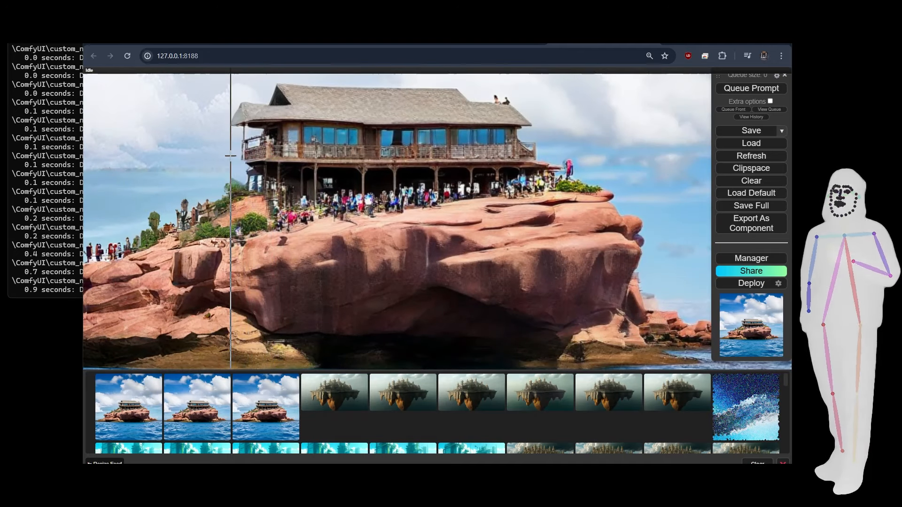
scroll(407, 156, up, 3)
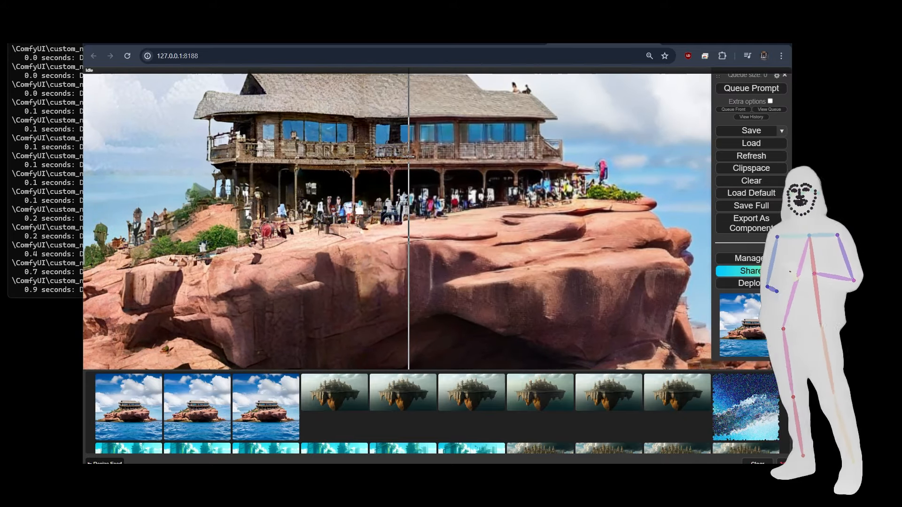
scroll(408, 156, up, 2)
scroll(395, 187, up, 2)
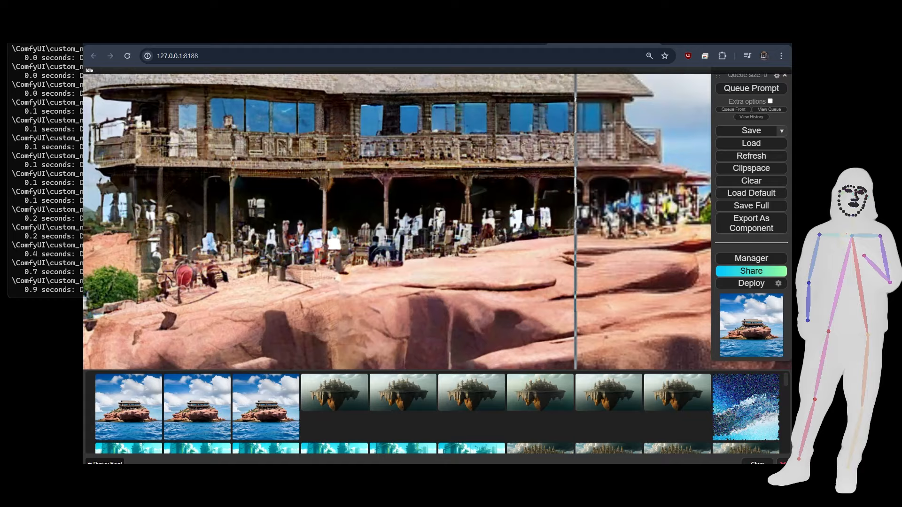
Step: Compare the building's thatched roof, windows and balcony railing before and after upscaling with the comparison divider
scroll(625, 211, down, 3)
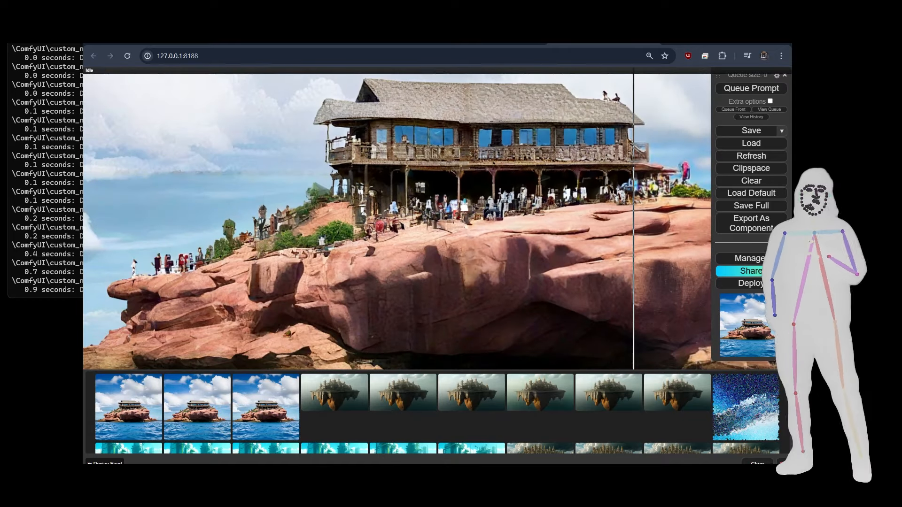
scroll(629, 90, down, 2)
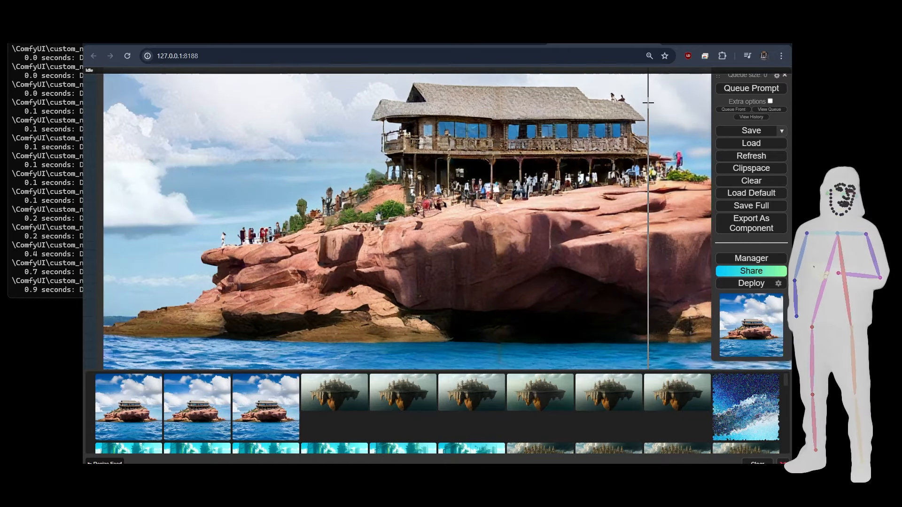
scroll(602, 89, up, 5)
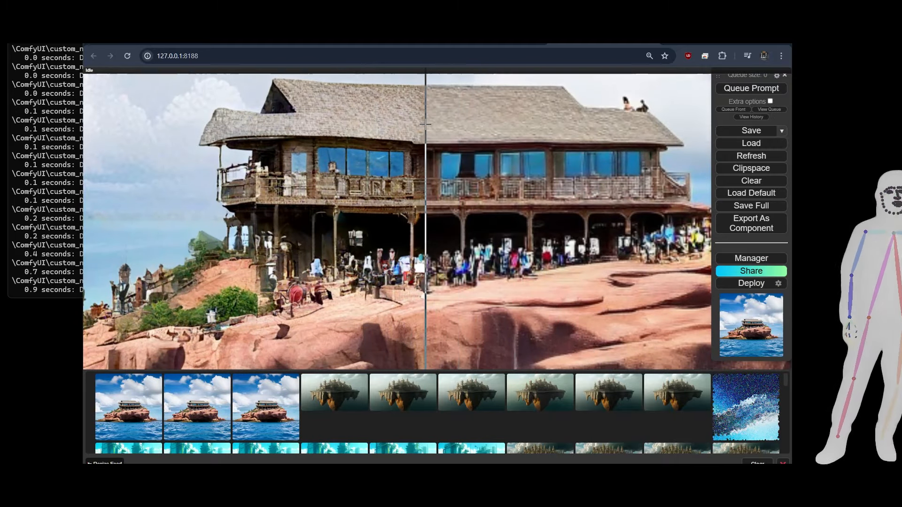
scroll(425, 124, down, 5)
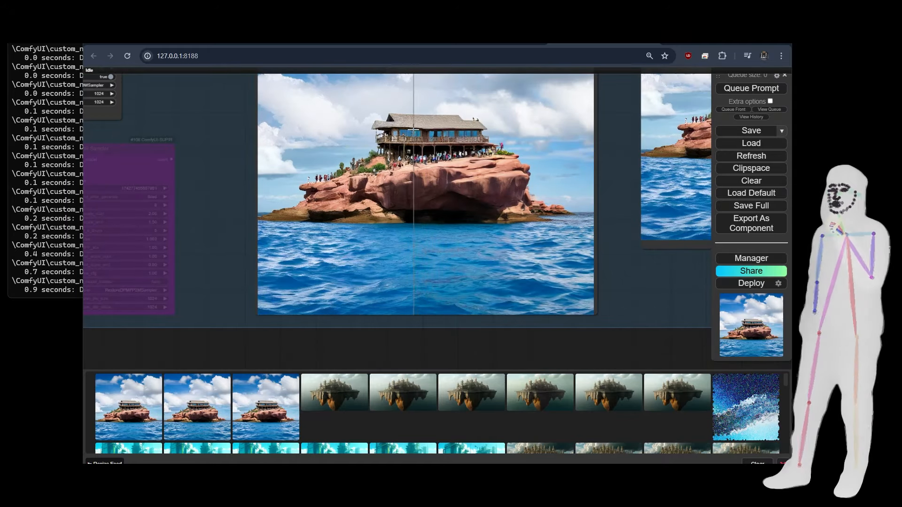
scroll(426, 73, up, 5)
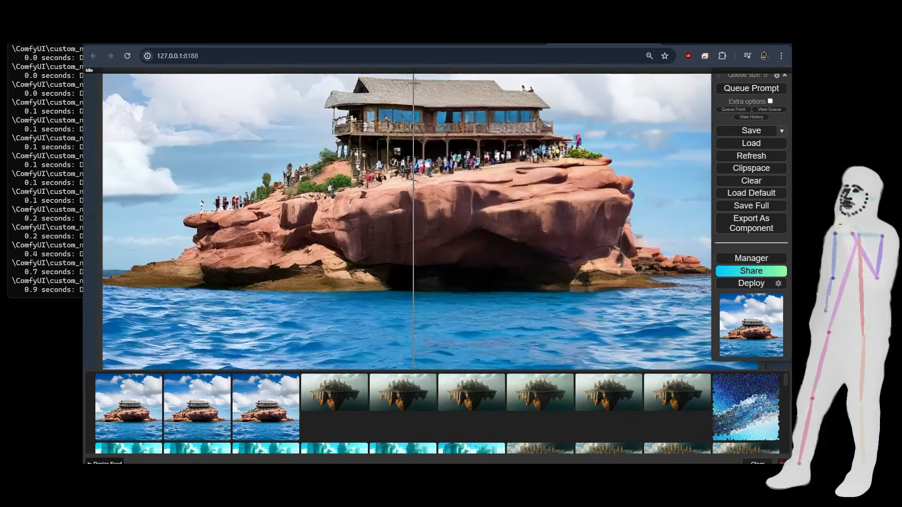
scroll(425, 74, up, 4)
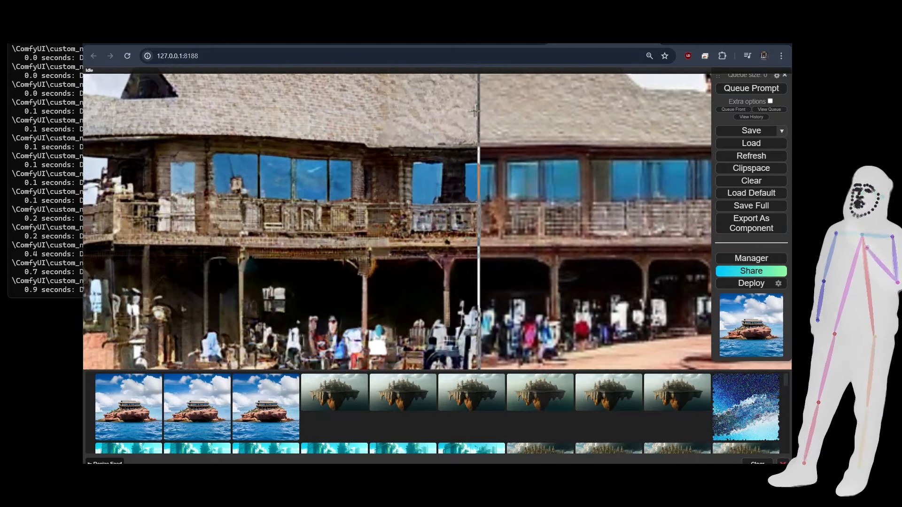
scroll(449, 129, down, 2)
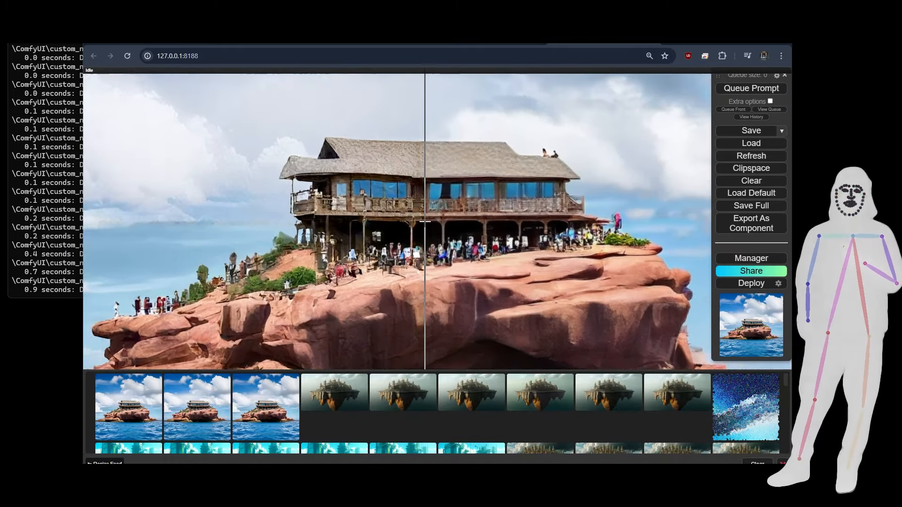
scroll(424, 222, down, 4)
scroll(424, 223, down, 2)
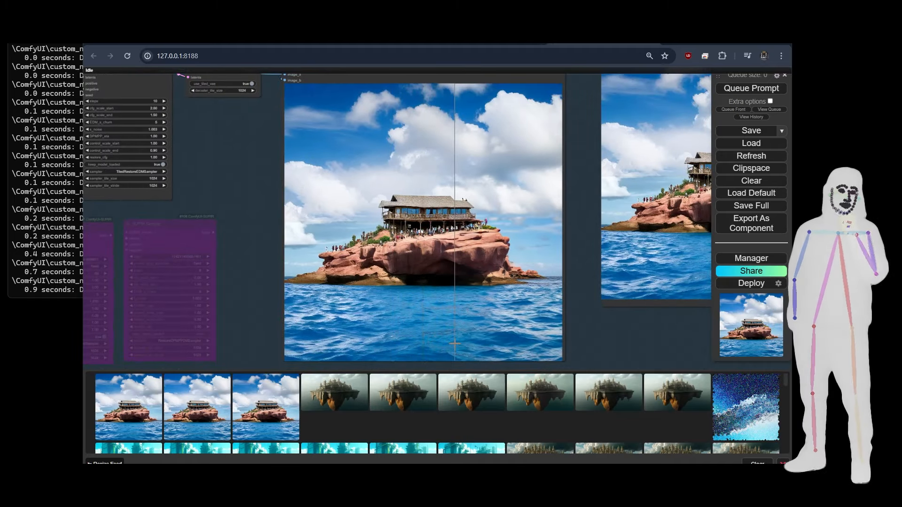
Step: Inspect the sea waves and the base of the rock in the image comparison node with the divider
scroll(454, 344, up, 10)
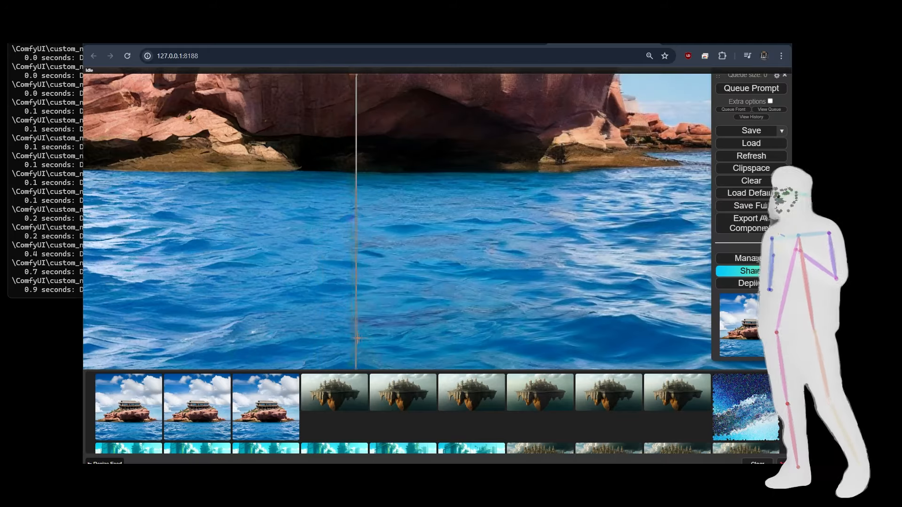
scroll(371, 337, down, 5)
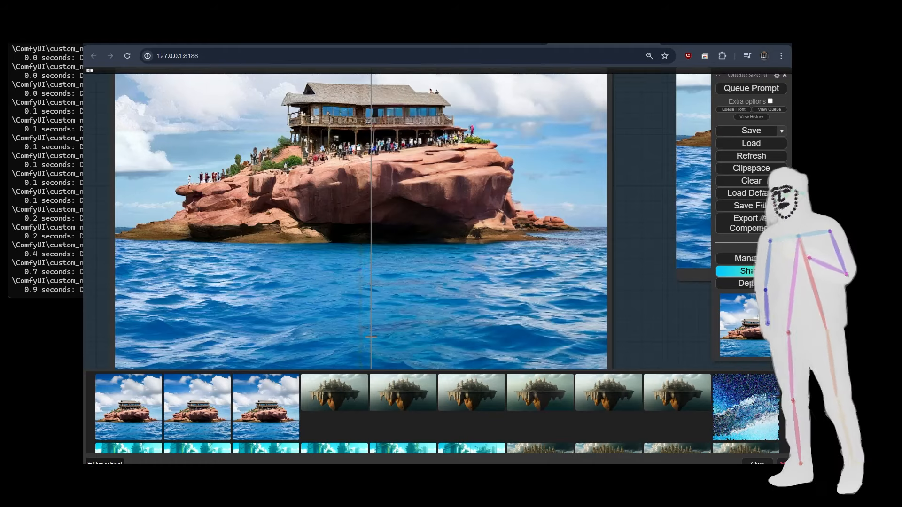
scroll(371, 336, down, 3)
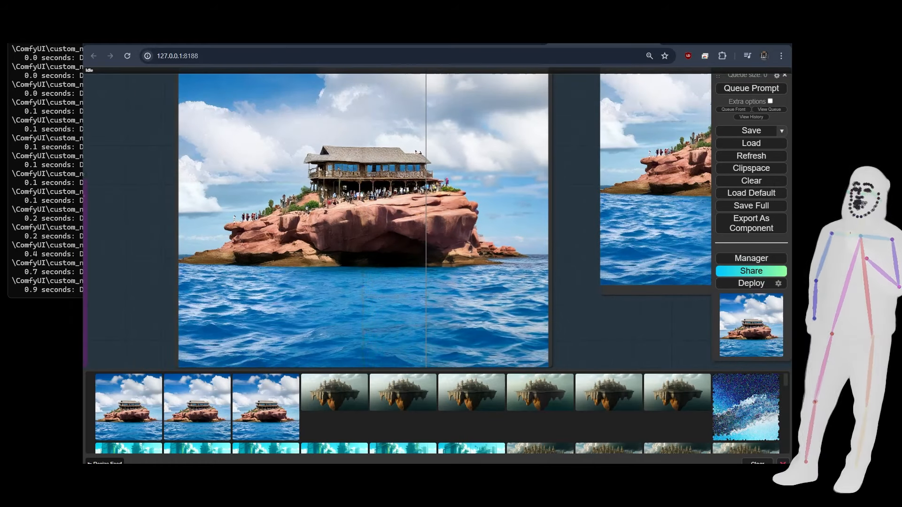
scroll(123, 206, down, 3)
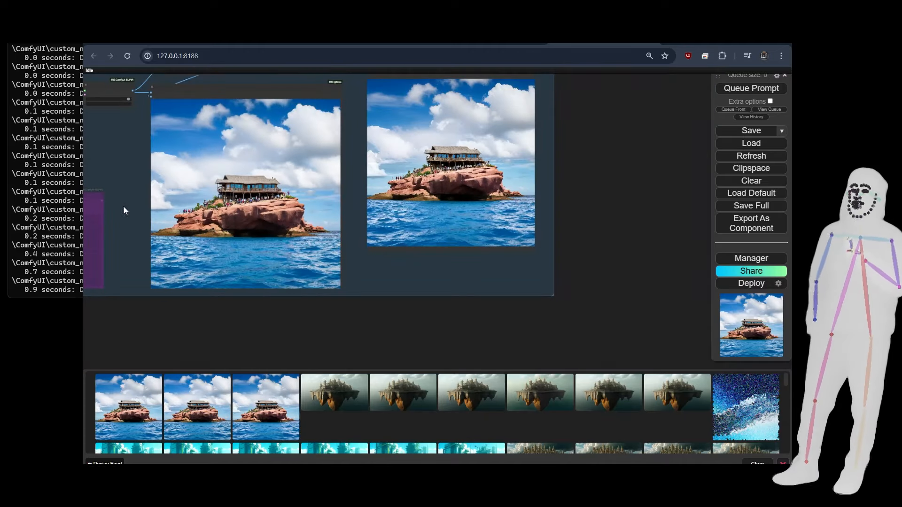
Step: Review the active SUPIR sampler's settings, the two bypassed sampler nodes and the surrounding upscaling chain
scroll(305, 318, down, 1)
drag(305, 318, 506, 322)
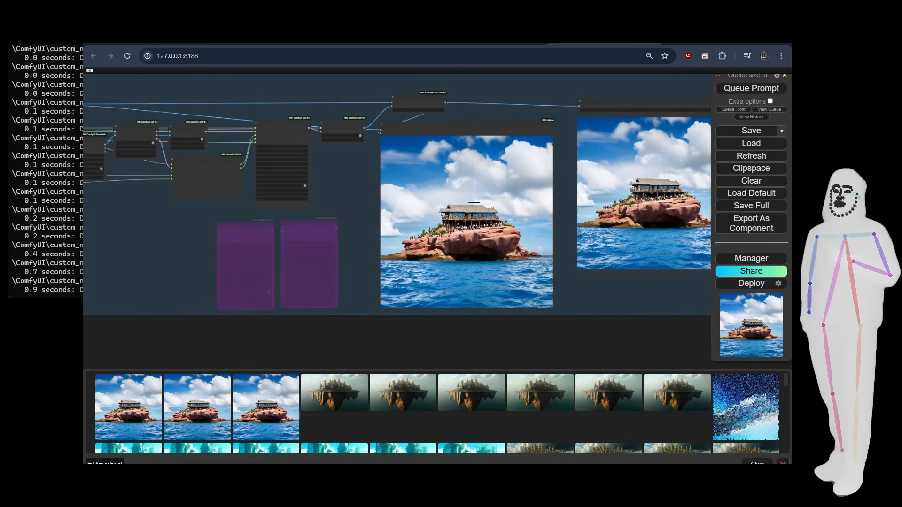
scroll(220, 203, up, 8)
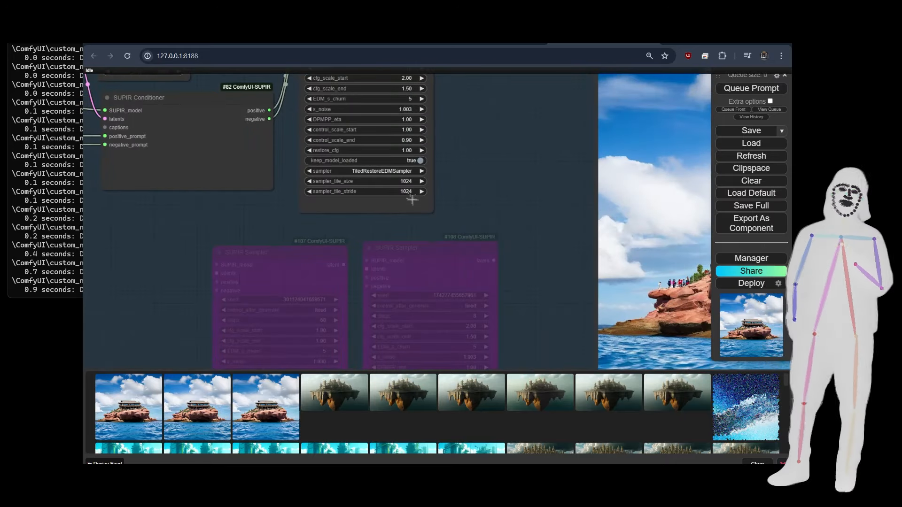
scroll(507, 204, down, 8)
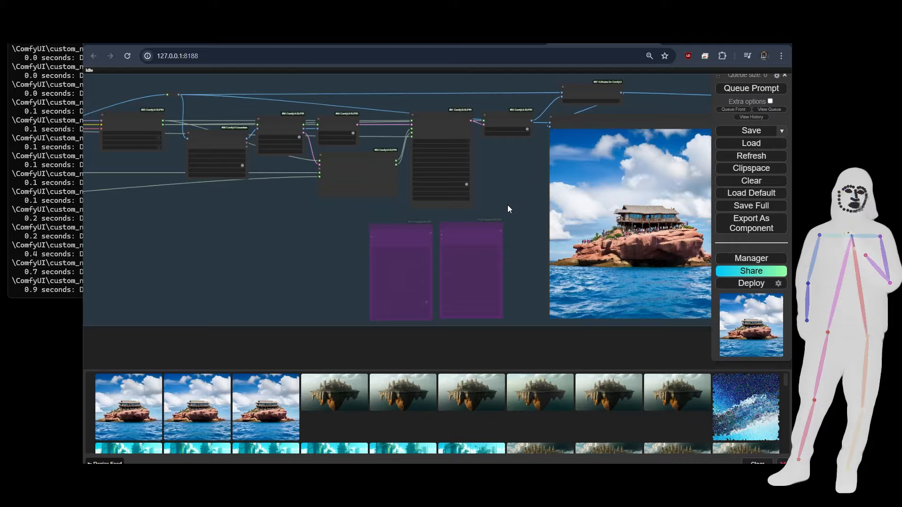
drag(526, 183, 397, 204)
scroll(396, 205, up, 2)
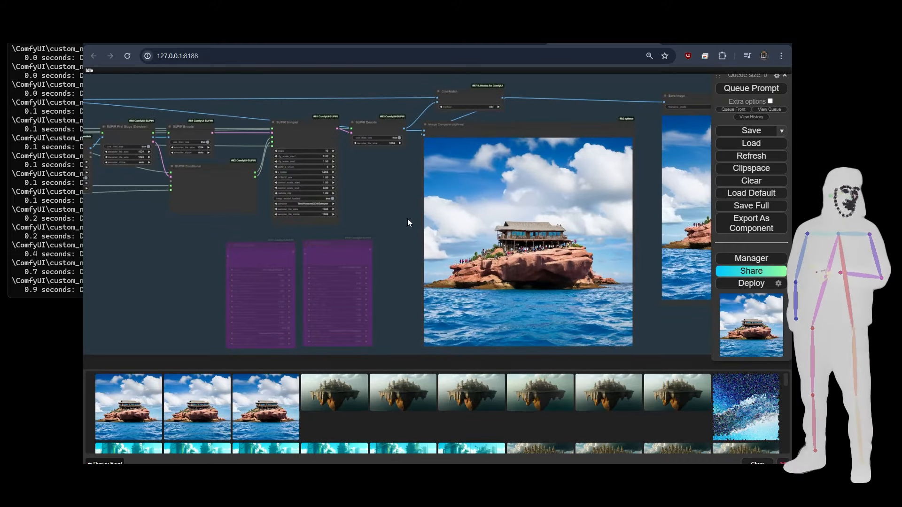
Step: Examine the open sea below the rock in the image comparison node for tiling artefacts, moving the divider across the waves
drag(404, 230, 350, 164)
scroll(351, 165, up, 3)
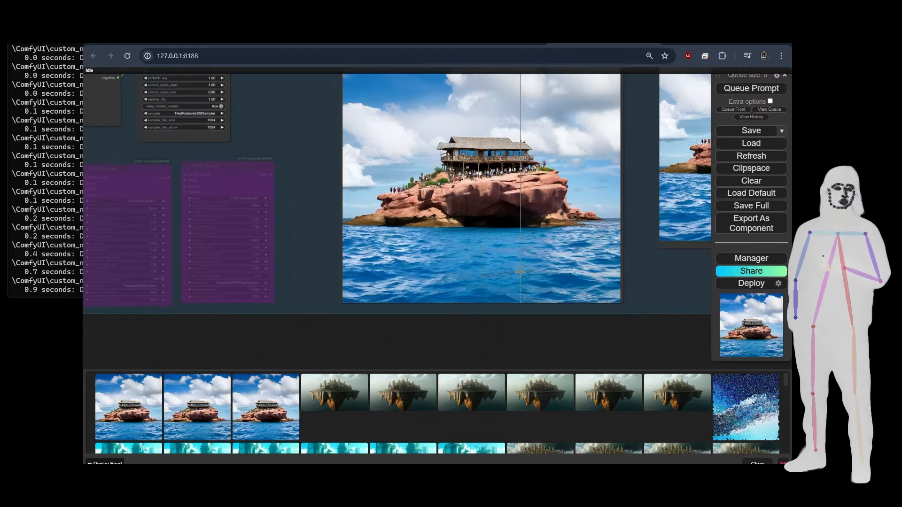
scroll(489, 277, up, 4)
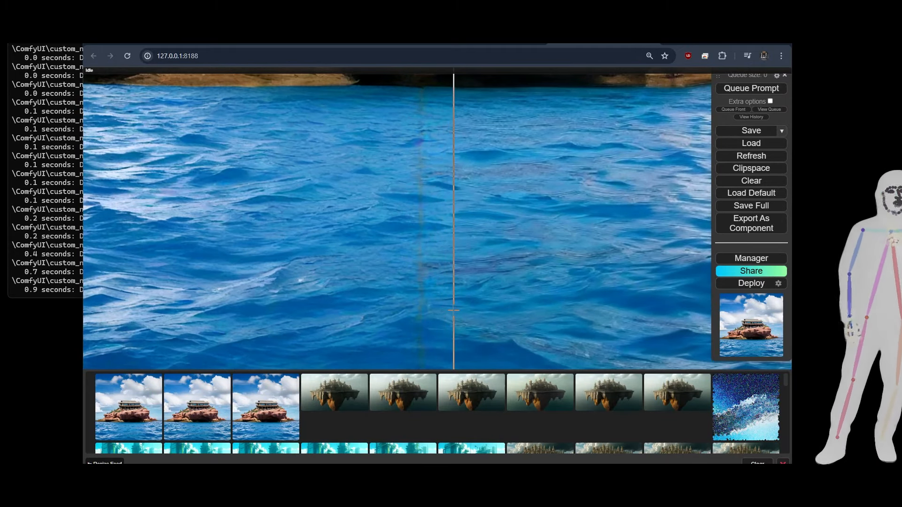
scroll(453, 310, down, 5)
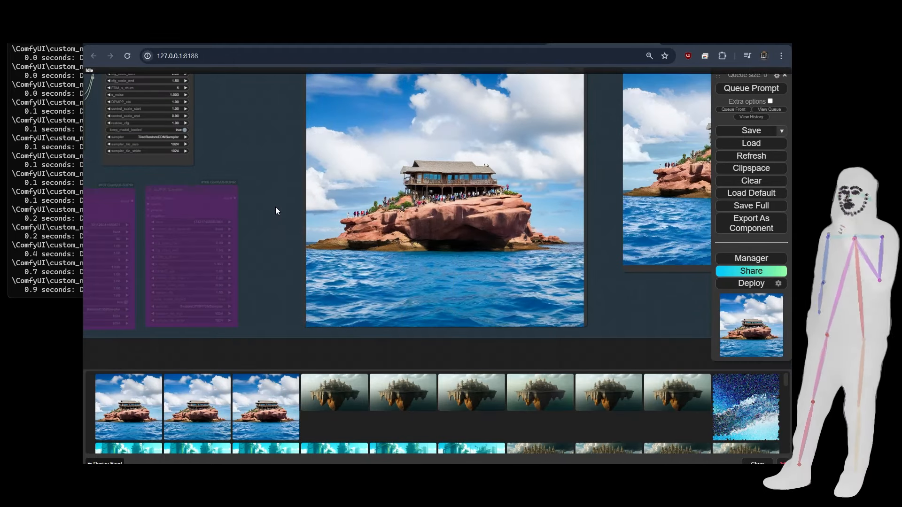
drag(270, 196, 275, 228)
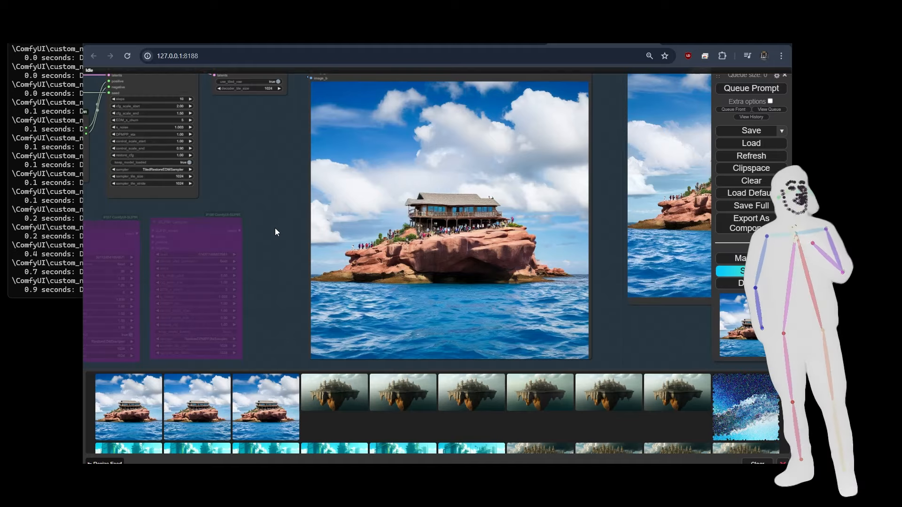
scroll(452, 348, up, 1)
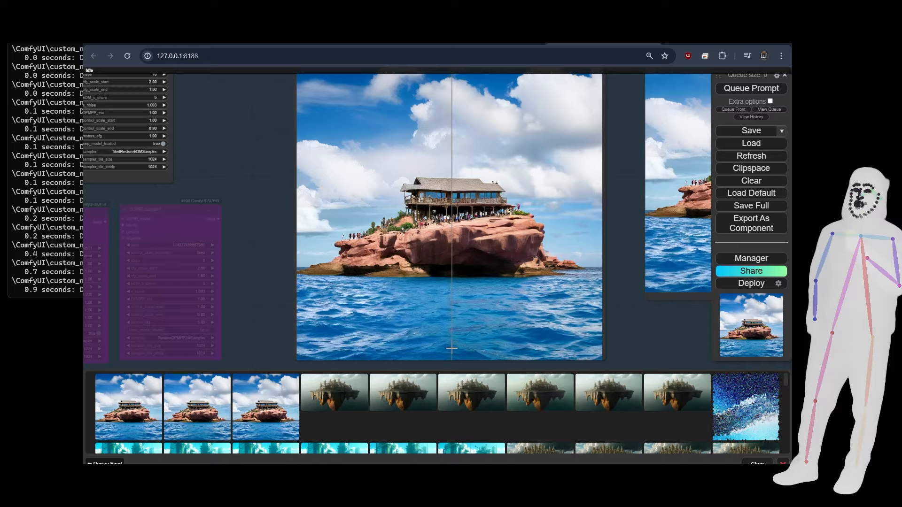
scroll(452, 348, up, 10)
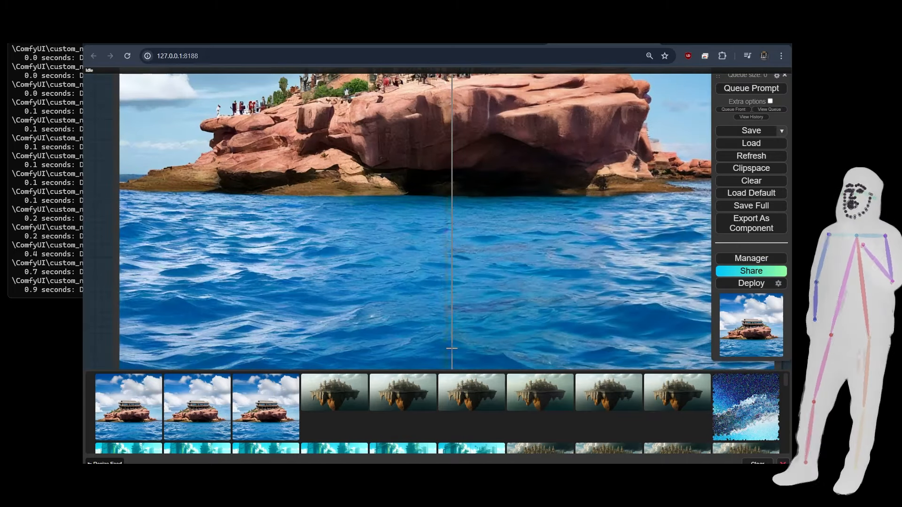
scroll(451, 348, up, 1)
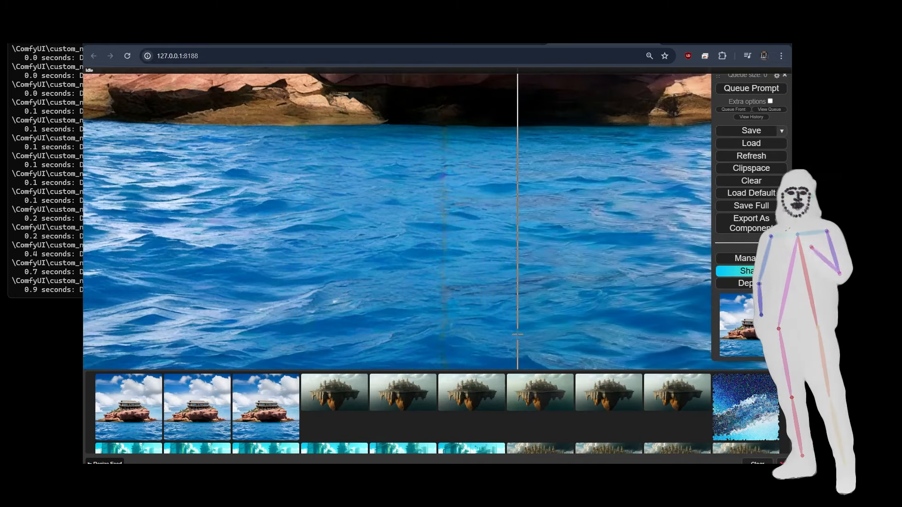
scroll(515, 335, down, 10)
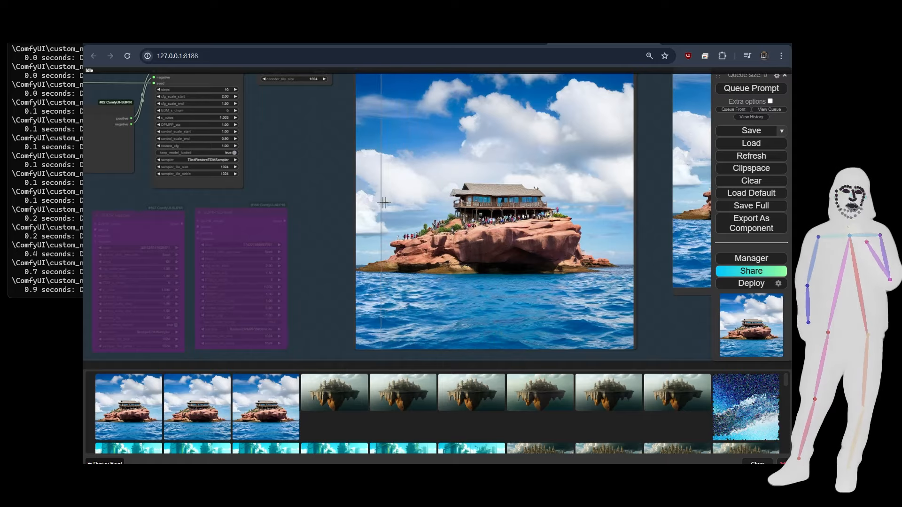
Step: Switch the active SUPIR Sampler's sampler to RestoreEDMSampler and queue the workflow
scroll(242, 158, up, 5)
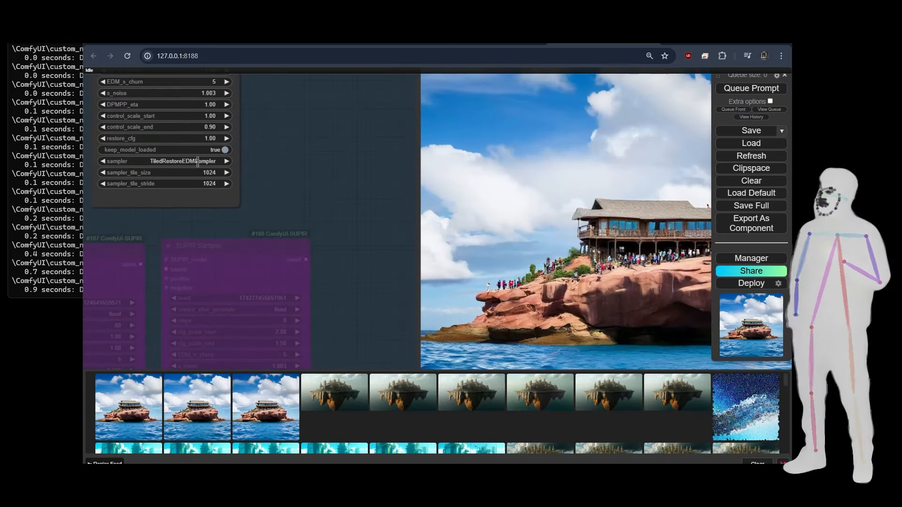
click(169, 162)
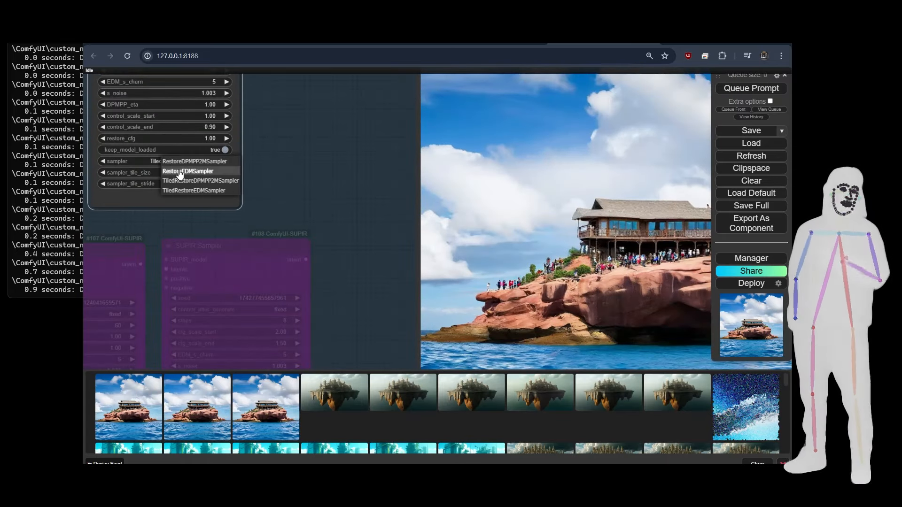
click(180, 172)
key(ctrl+Return)
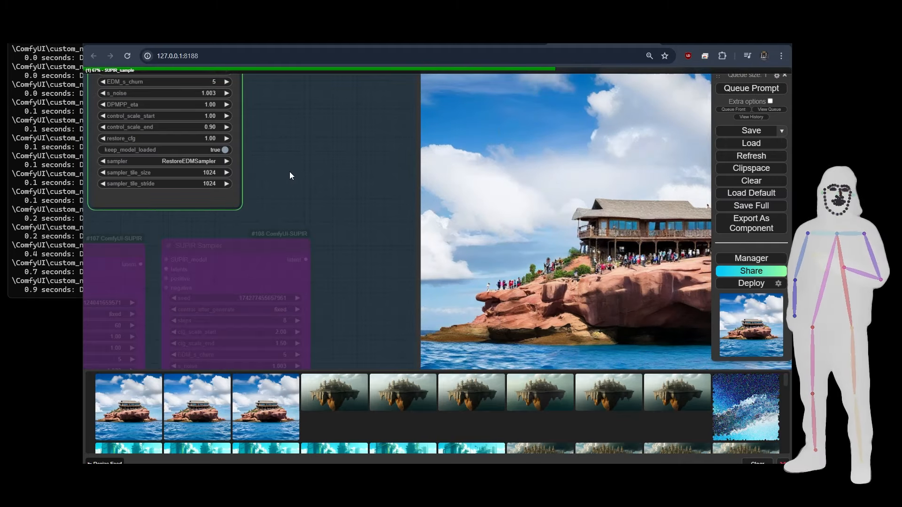
Step: Inspect the new upscale in the image comparison node, checking the sea, the rock base and the building with the divider
scroll(290, 172, down, 5)
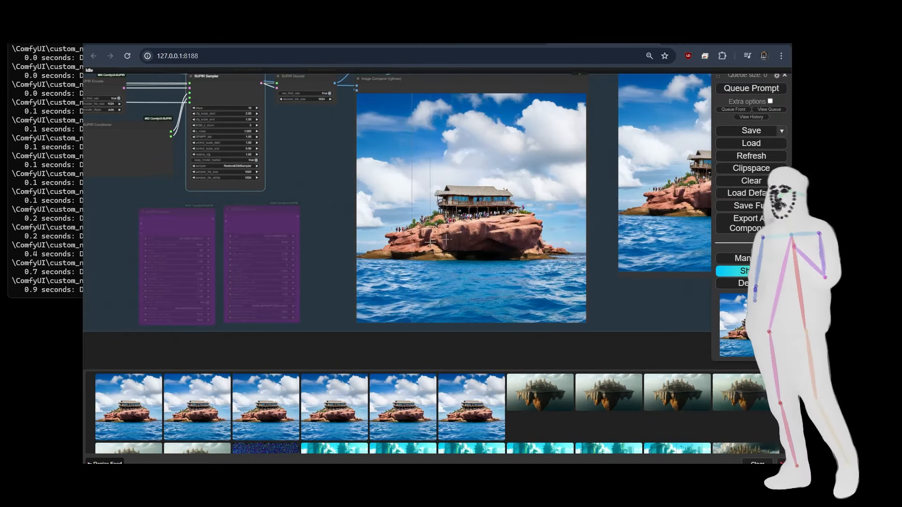
scroll(446, 239, up, 10)
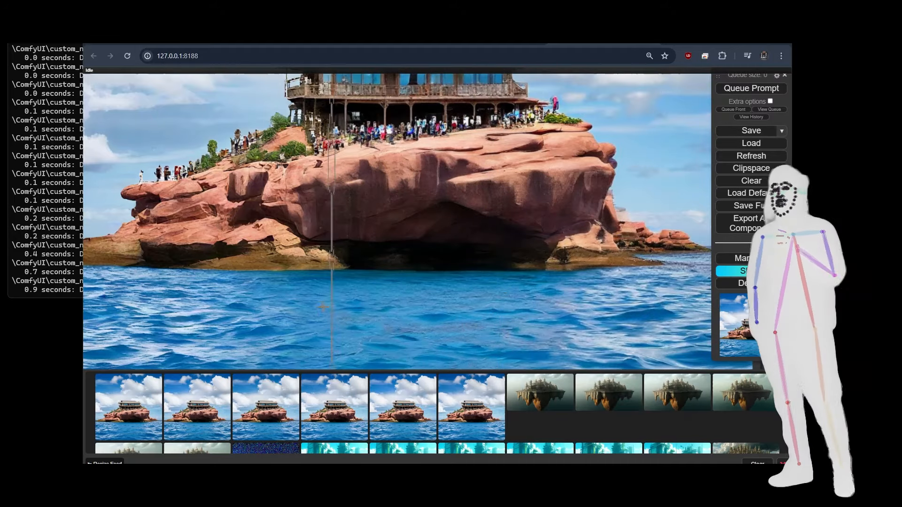
scroll(451, 263, down, 4)
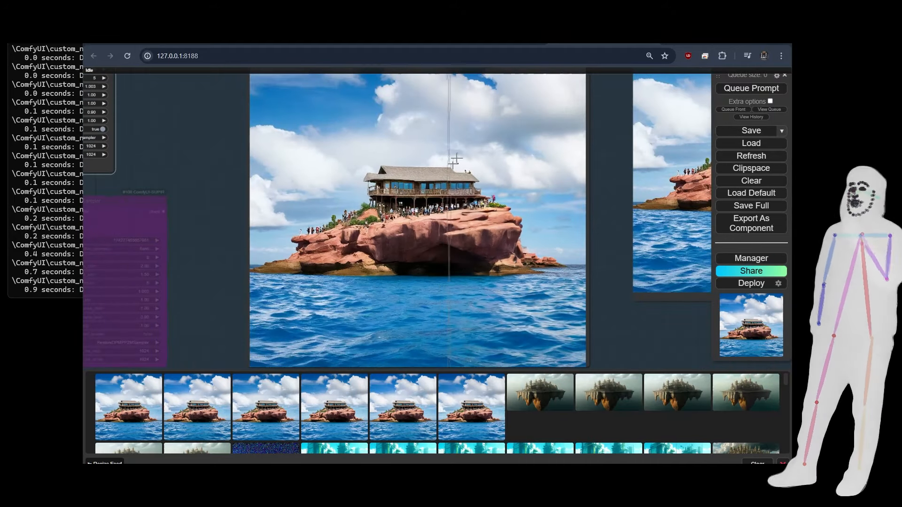
scroll(455, 160, up, 6)
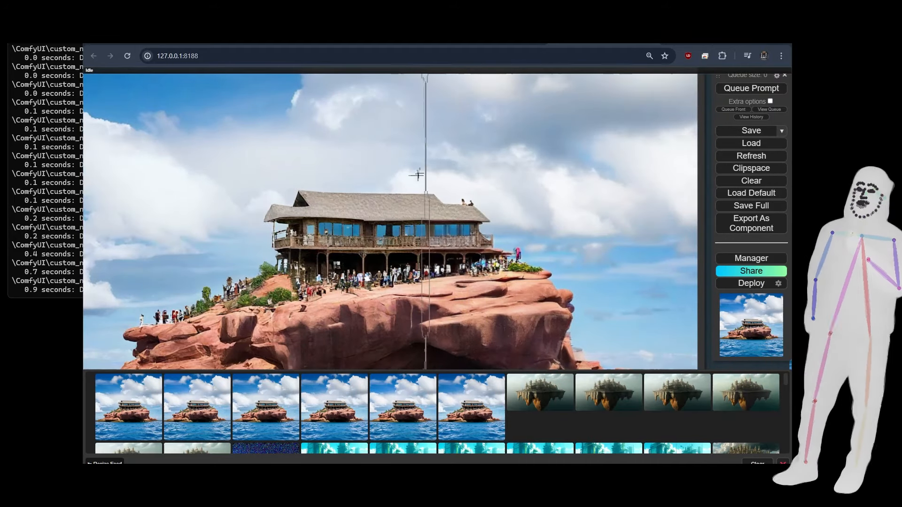
scroll(417, 174, down, 7)
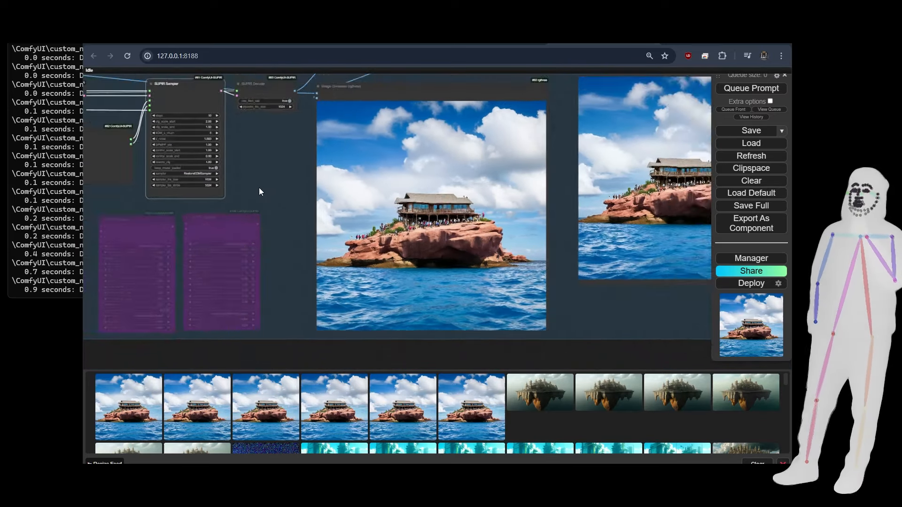
Step: Change the active SUPIR Sampler's sampler to RestoreDPMPP2MSampler and queue another run
scroll(259, 191, up, 3)
drag(258, 191, 535, 257)
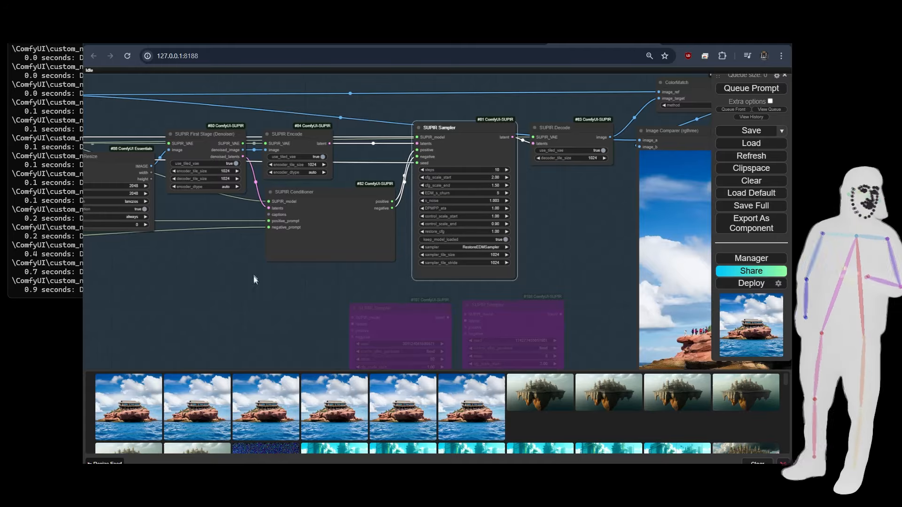
drag(551, 268, 370, 206)
scroll(395, 251, up, 1)
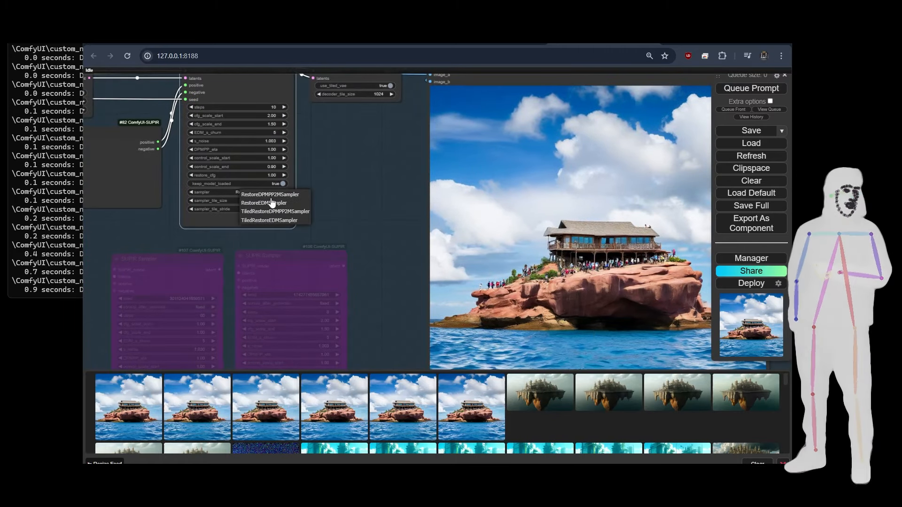
click(271, 195)
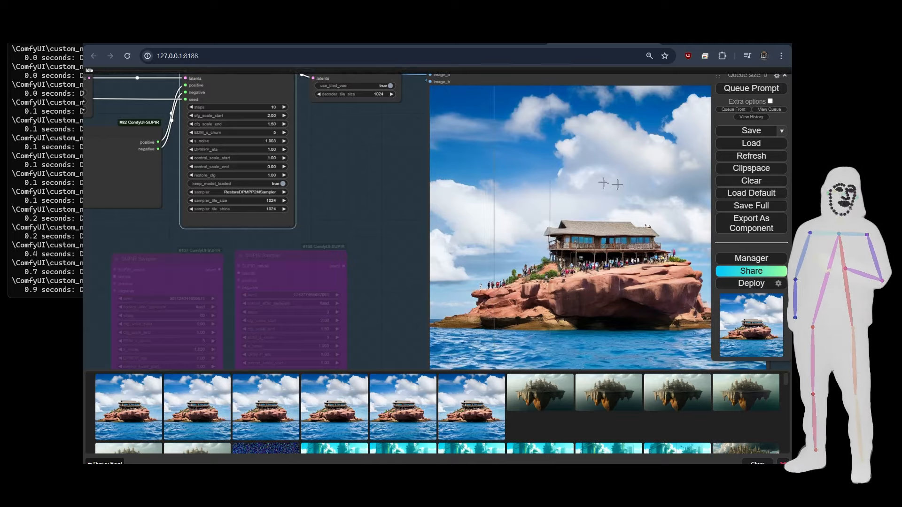
click(751, 88)
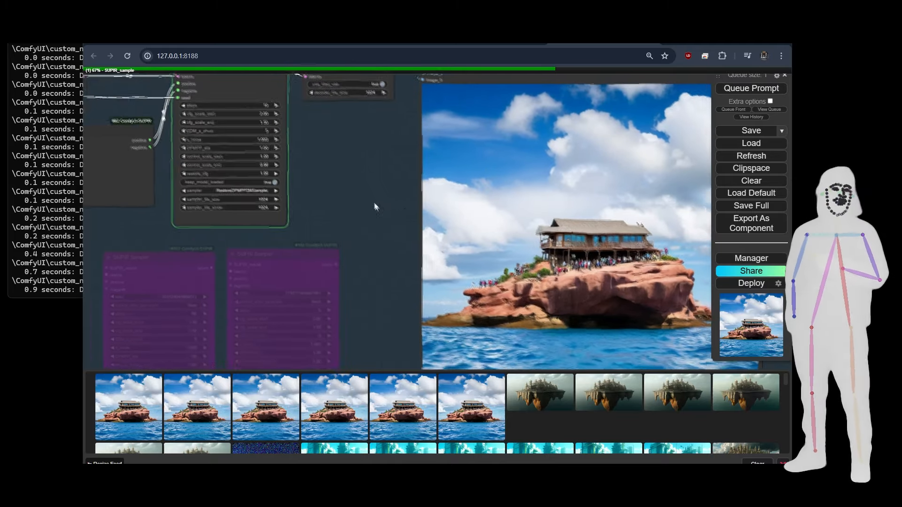
Step: Compare the building's roof, balcony and the crowd under the veranda before and after the RestoreDPMPP2MSampler upscale
drag(375, 205, 244, 177)
scroll(420, 249, up, 5)
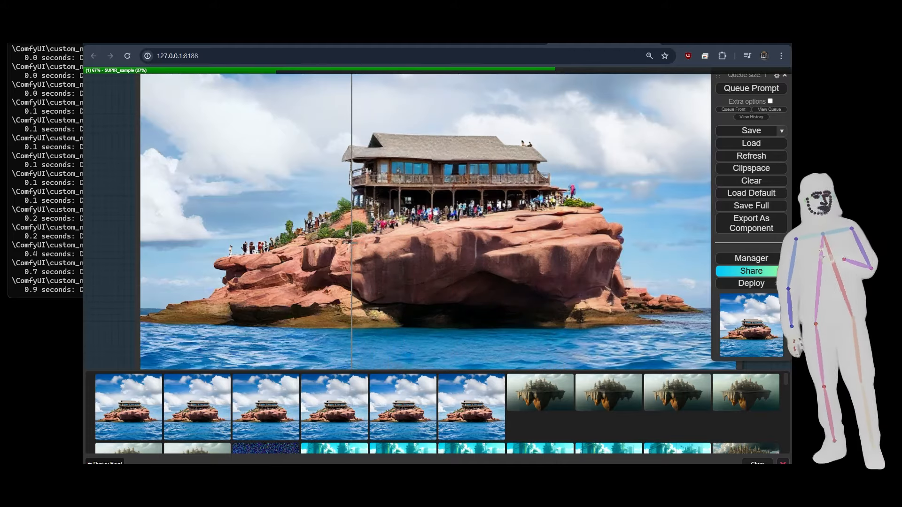
scroll(429, 201, up, 2)
scroll(429, 202, up, 4)
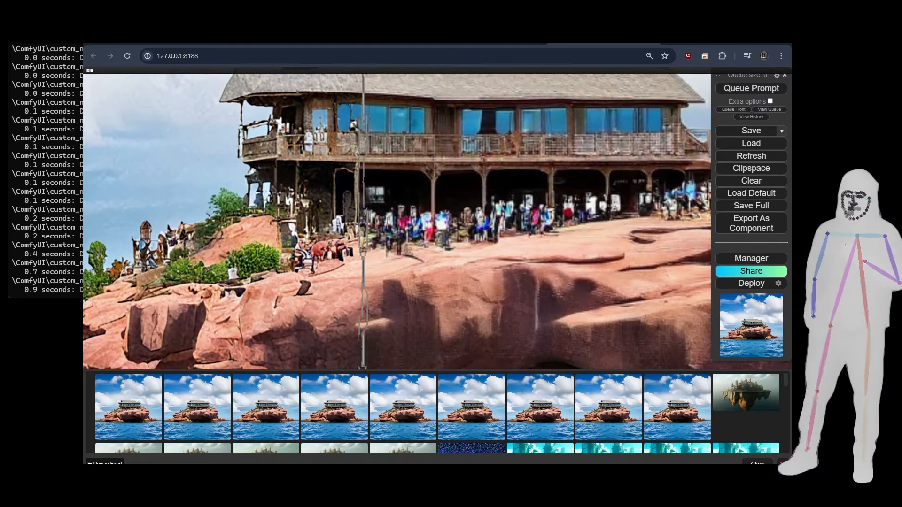
scroll(474, 228, down, 3)
scroll(474, 227, down, 5)
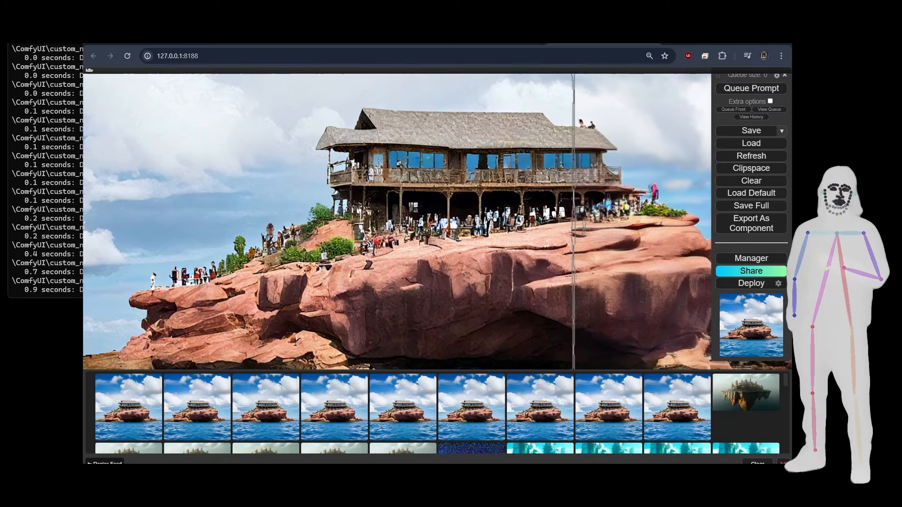
scroll(625, 152, up, 1)
scroll(624, 151, up, 4)
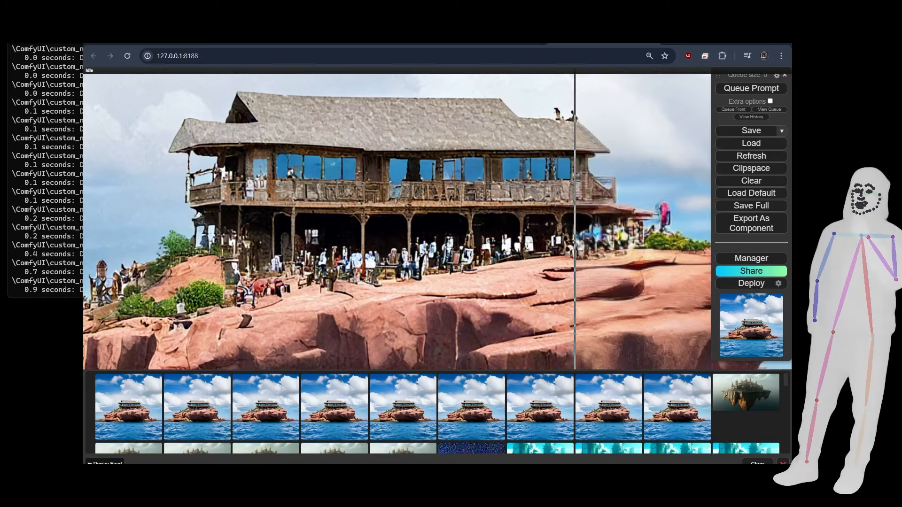
scroll(577, 181, down, 8)
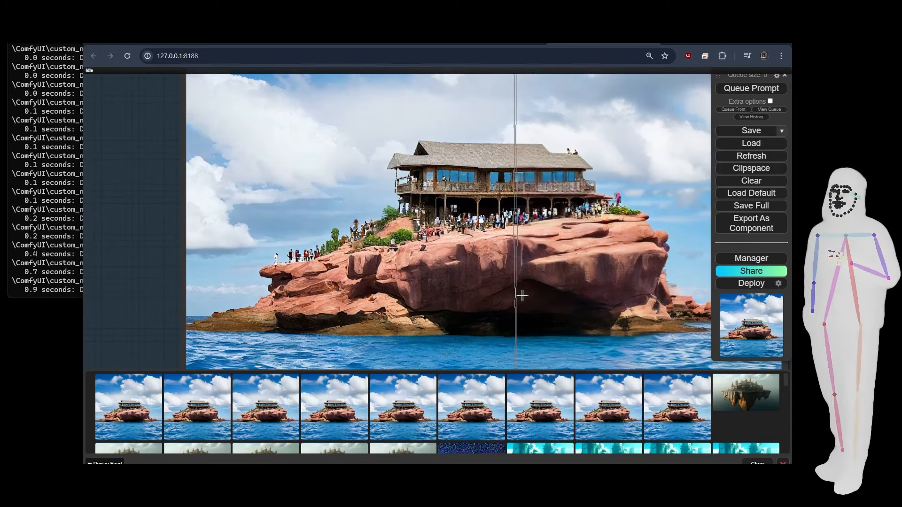
Step: Examine the small figures and bushes along the cliff edge at close range with the comparison divider
scroll(292, 263, up, 6)
scroll(293, 262, up, 3)
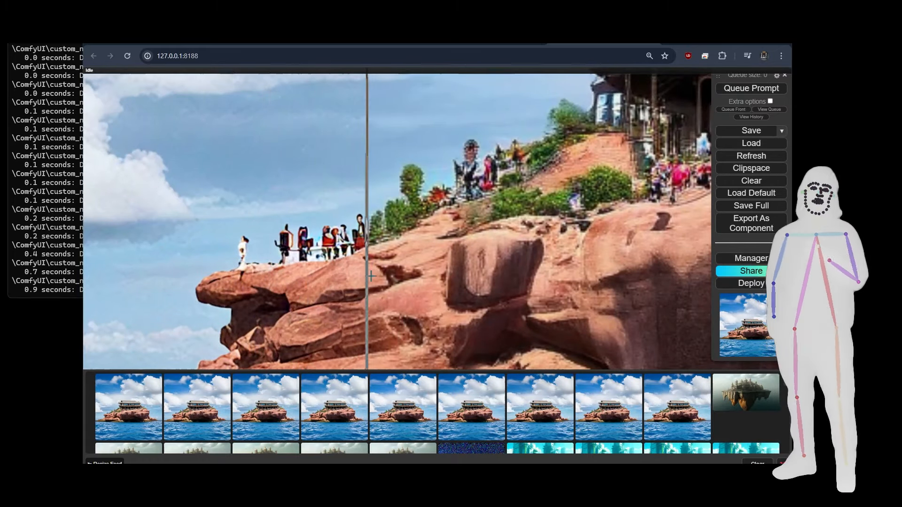
scroll(329, 261, down, 2)
scroll(327, 256, up, 4)
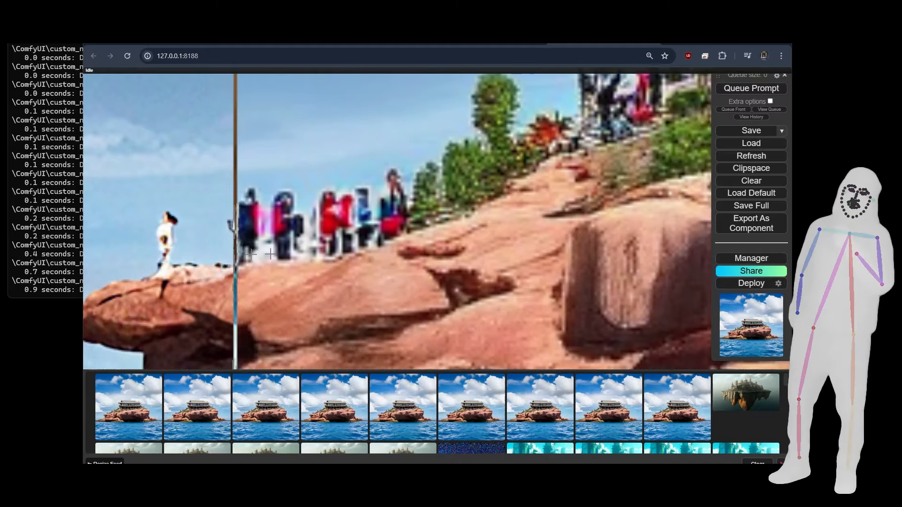
scroll(486, 225, up, 3)
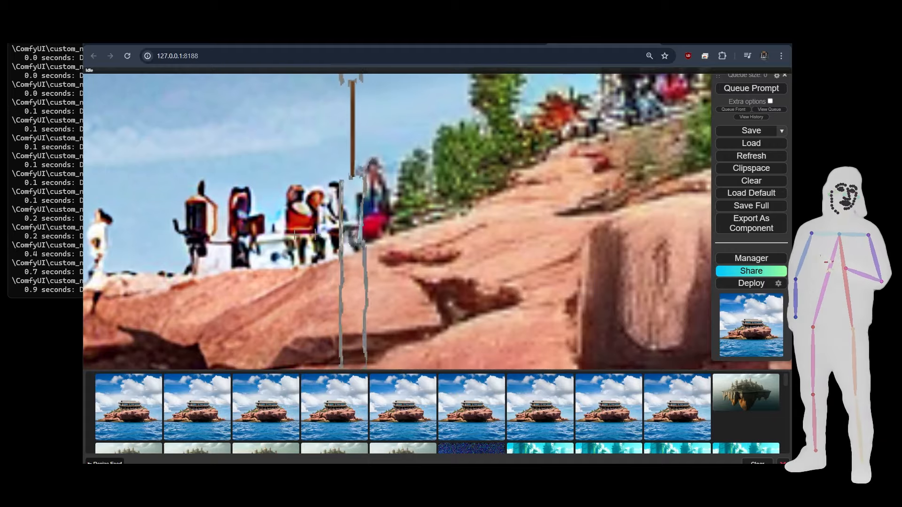
scroll(443, 230, down, 3)
scroll(443, 230, down, 6)
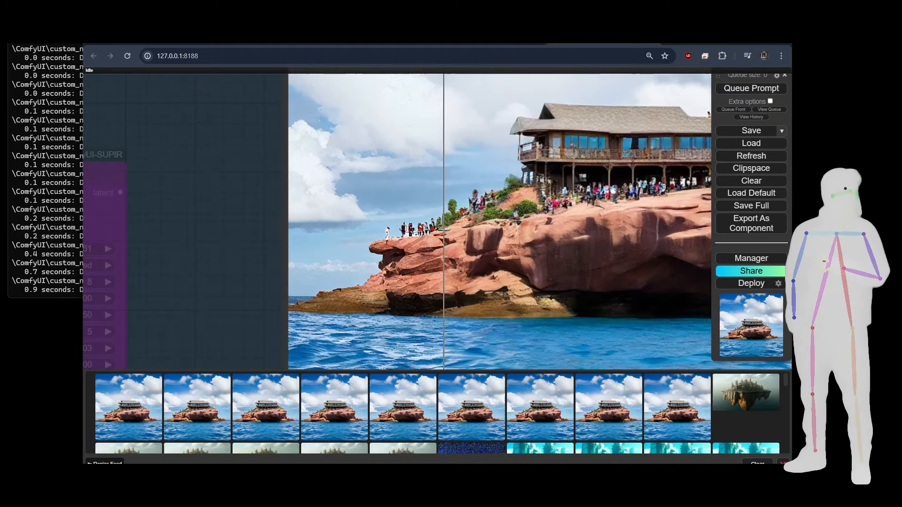
Step: Set the active SUPIR Sampler's sampler back to RestoreEDMSampler and queue the workflow again
scroll(443, 230, down, 5)
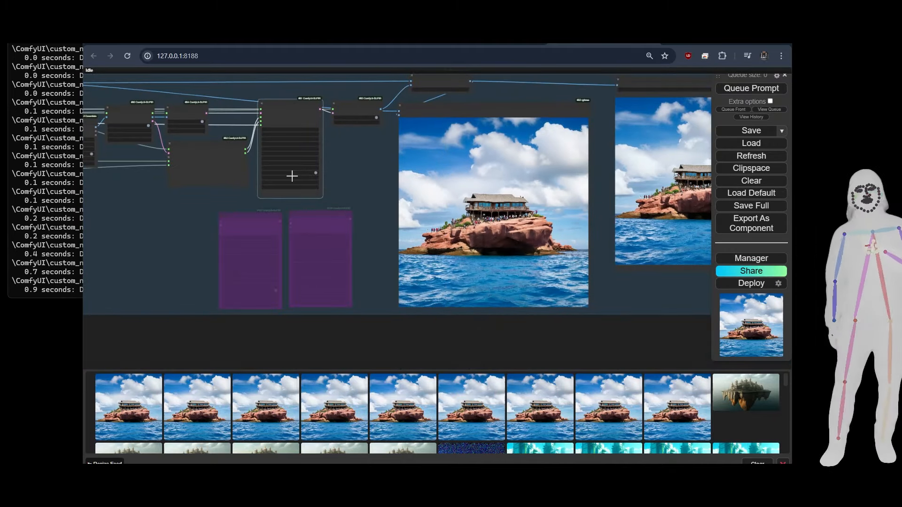
scroll(292, 176, up, 8)
click(229, 197)
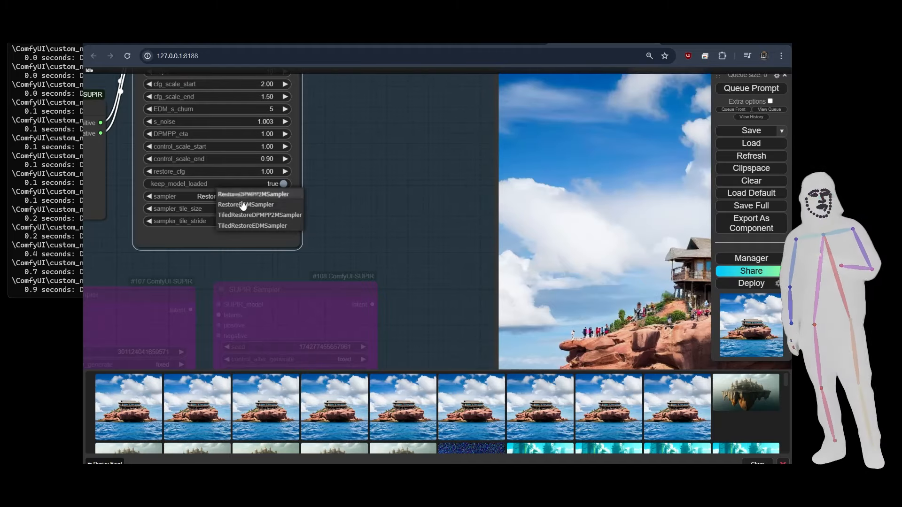
click(251, 204)
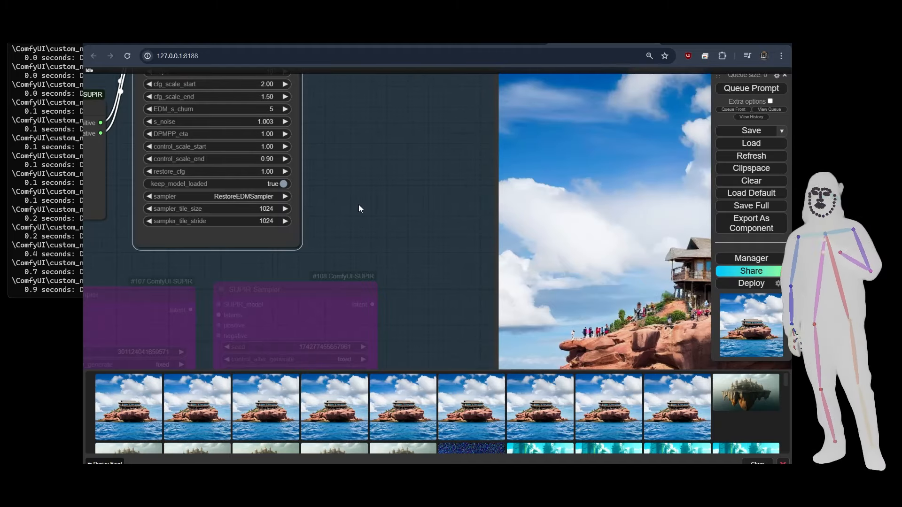
scroll(381, 211, down, 2)
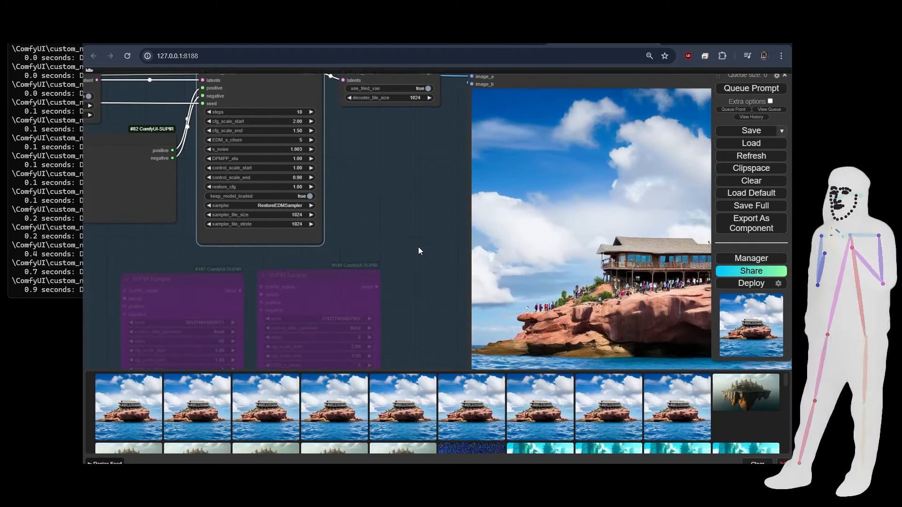
drag(422, 254, 286, 218)
scroll(292, 195, down, 4)
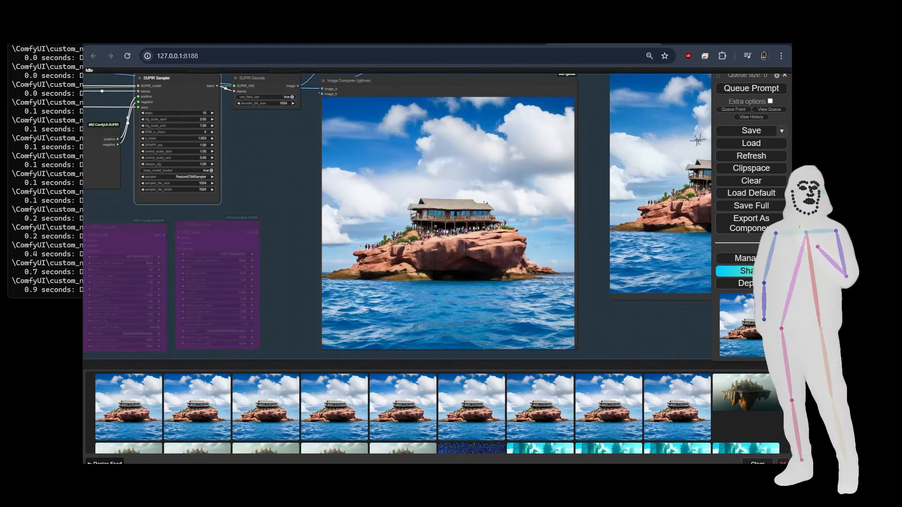
click(747, 90)
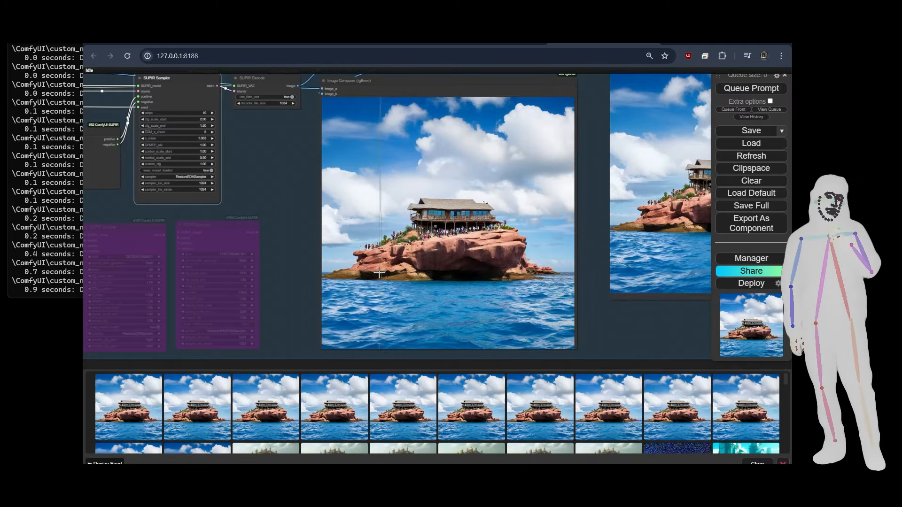
Step: Compare the building, crowd and rock details before and after the RestoreEDMSampler upscale, from close range to the full image
scroll(427, 267, up, 10)
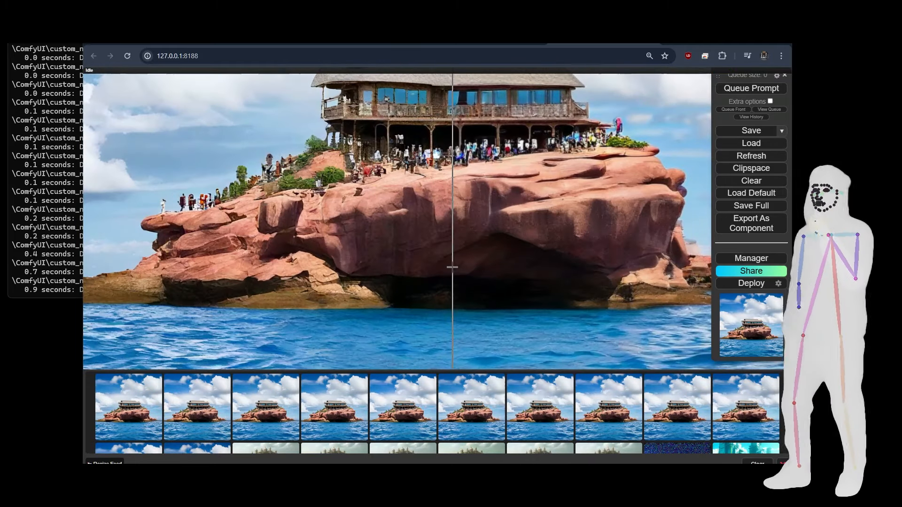
drag(375, 151, 306, 282)
scroll(306, 282, up, 5)
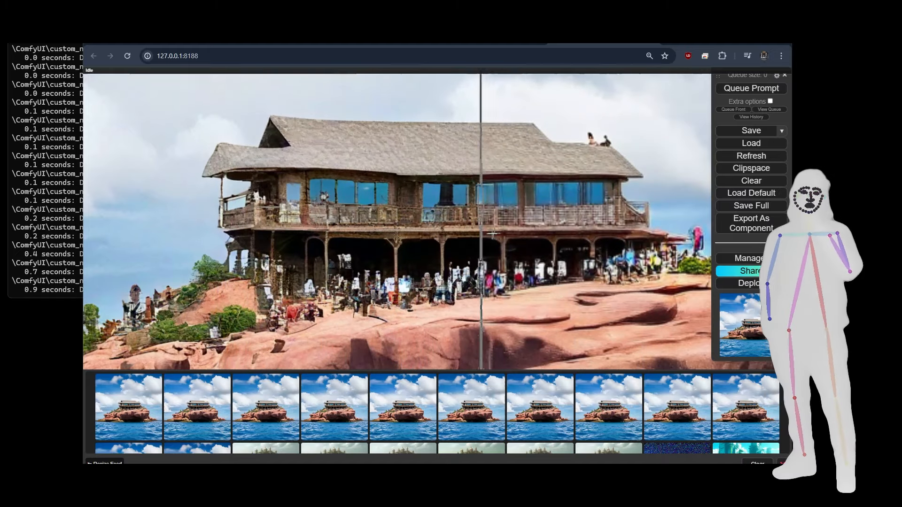
scroll(556, 236, up, 5)
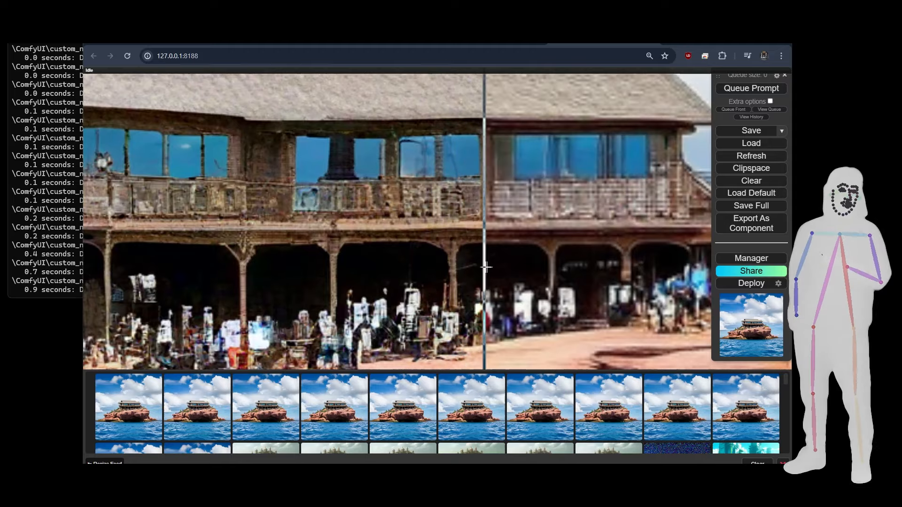
scroll(533, 269, down, 10)
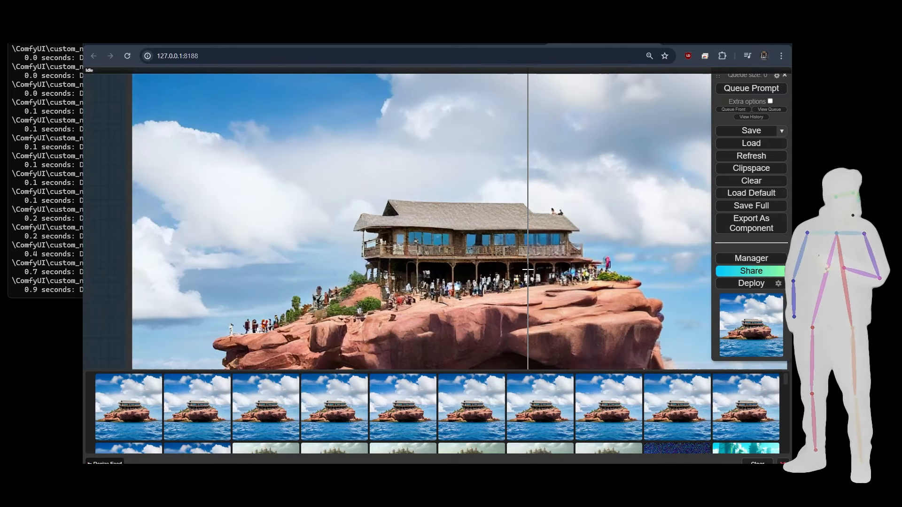
scroll(533, 296, down, 1)
scroll(543, 296, down, 1)
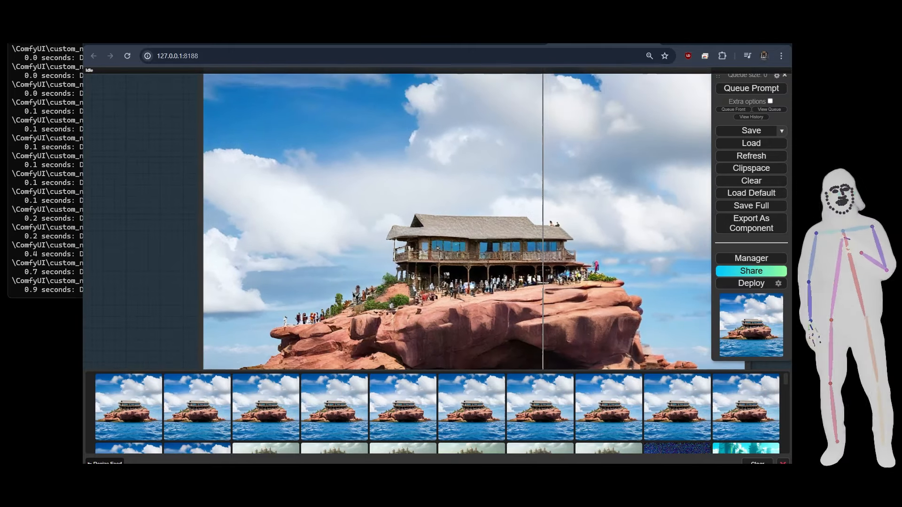
scroll(601, 183, down, 1)
scroll(601, 183, down, 3)
drag(315, 173, 243, 129)
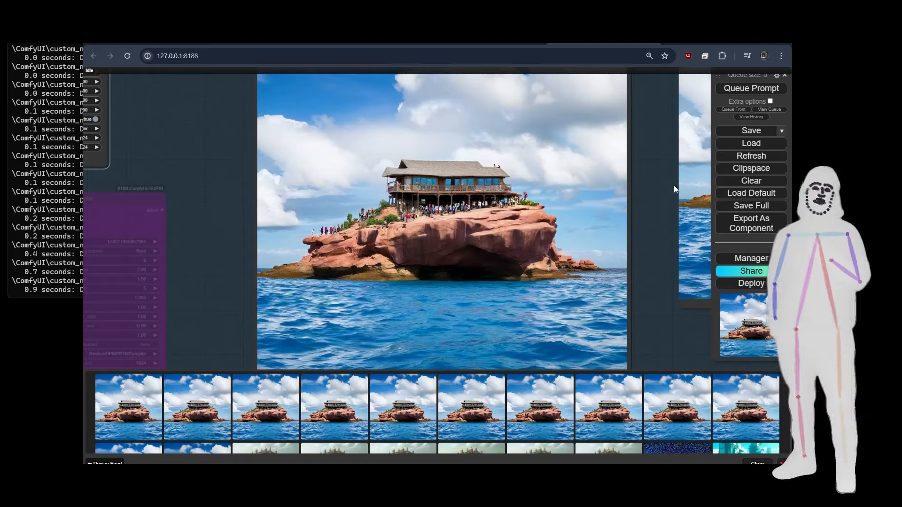
Step: Review the input image, prompt and model-loading nodes at the start of the SUPIR upscaling workflow
scroll(644, 204, down, 3)
scroll(645, 204, down, 4)
drag(188, 195, 634, 290)
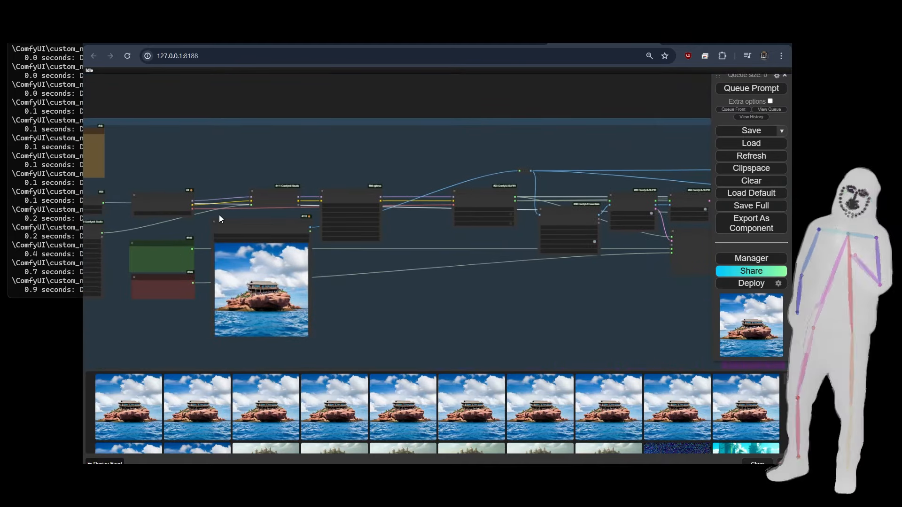
scroll(228, 210, up, 5)
Step: Read the Note node of the TrioFusionHD-Plus-SUPIR workflow, highlighting its title line
scroll(317, 244, down, 10)
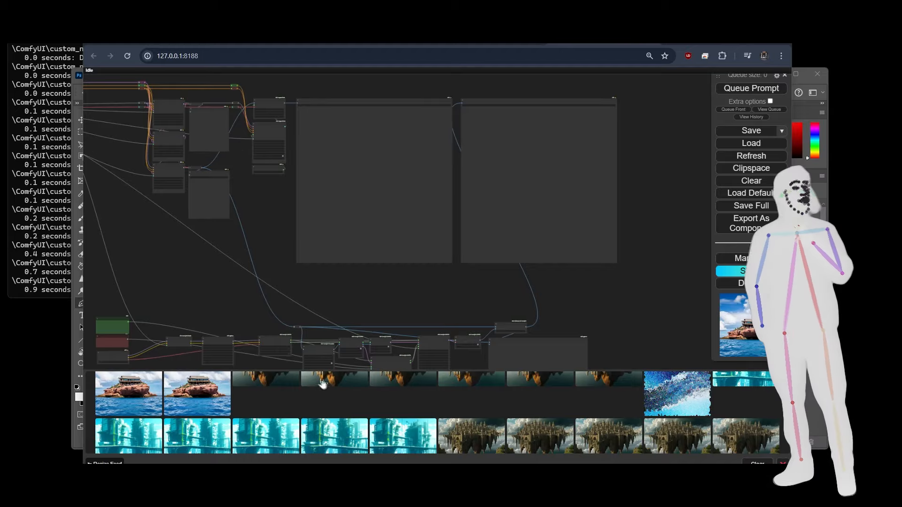
drag(155, 217, 454, 295)
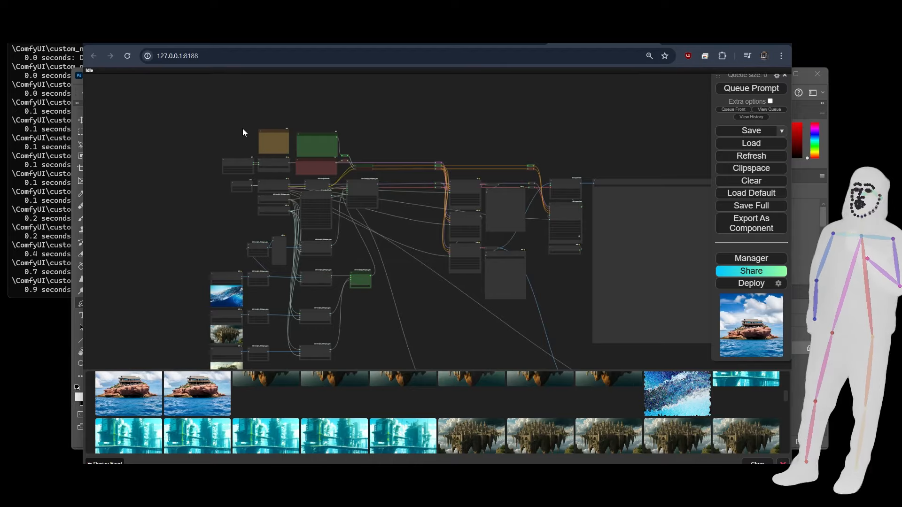
scroll(244, 133, up, 15)
scroll(256, 147, up, 1)
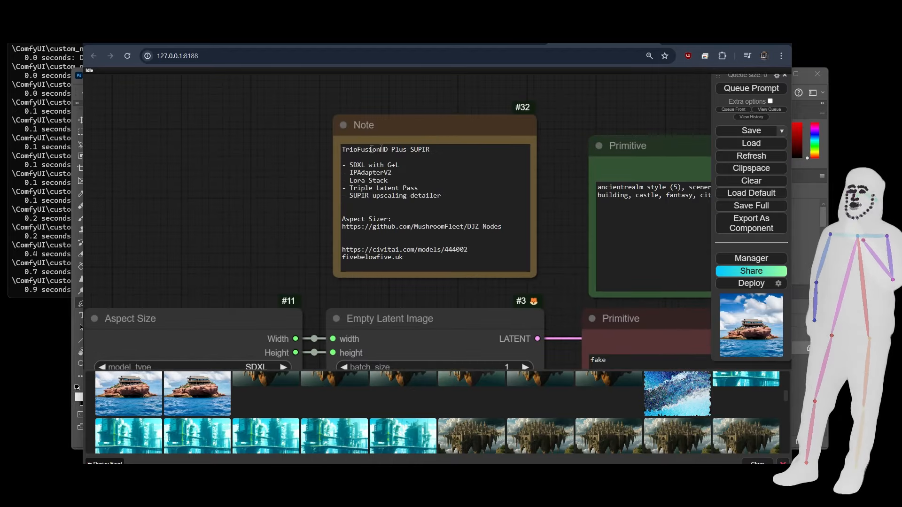
drag(437, 148, 323, 160)
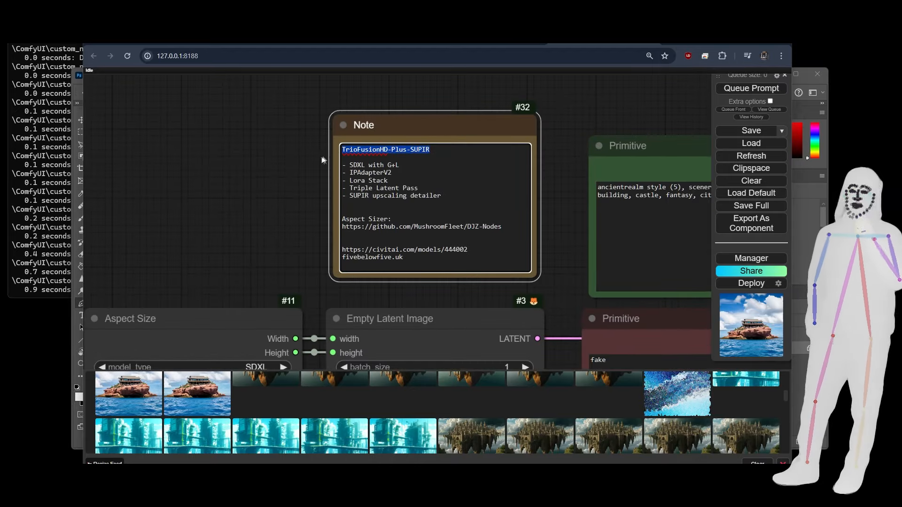
scroll(288, 162, down, 12)
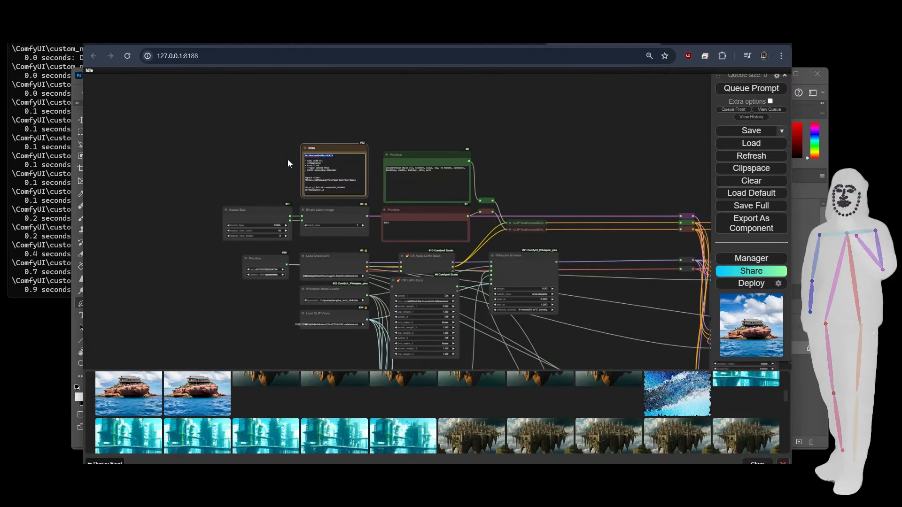
Step: Examine the IPAdapter image encoder branch and the Iterative Upscale, PixelKSampleUpscalerProvider and Load Upscale Model settings
drag(502, 299, 511, 51)
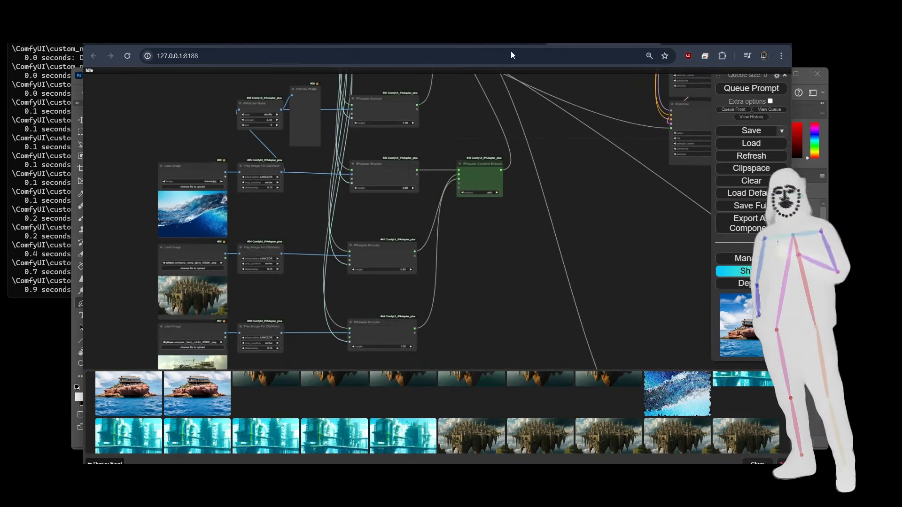
drag(596, 235, 199, 377)
scroll(389, 322, up, 3)
scroll(280, 317, up, 2)
scroll(345, 233, up, 2)
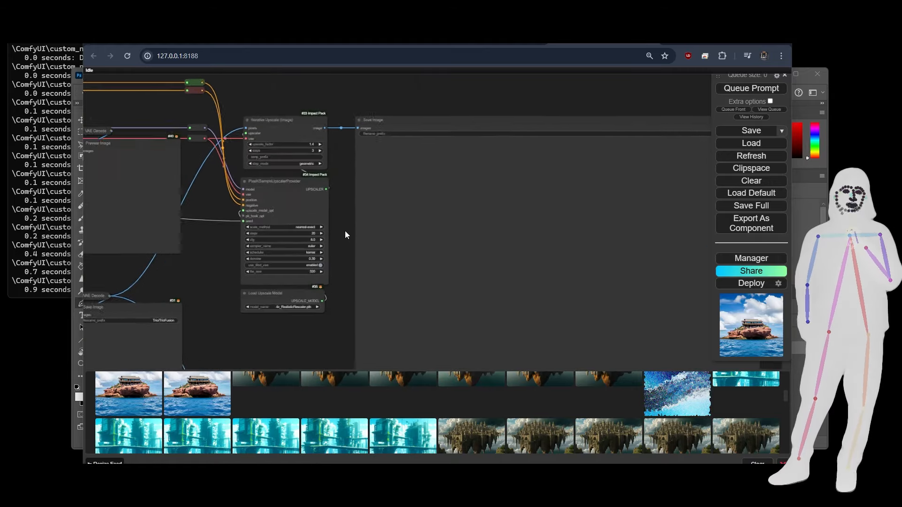
scroll(345, 235, up, 2)
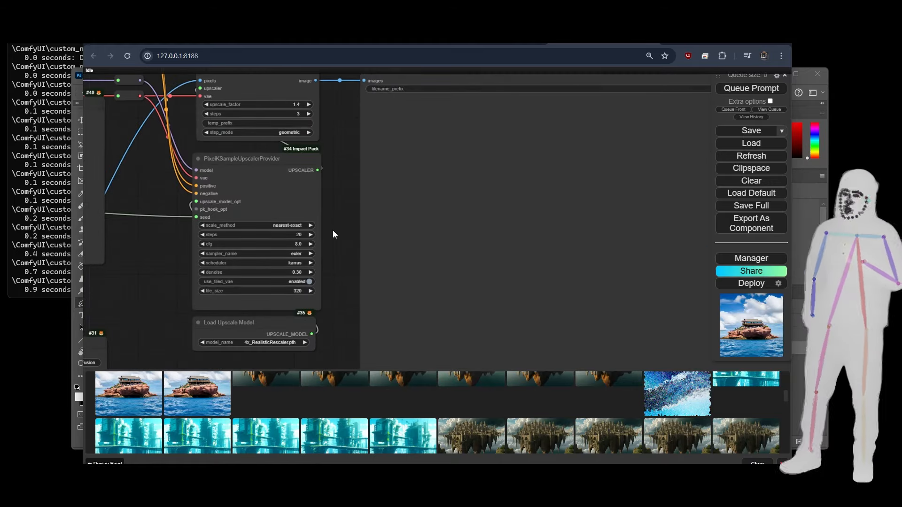
scroll(332, 234, down, 3)
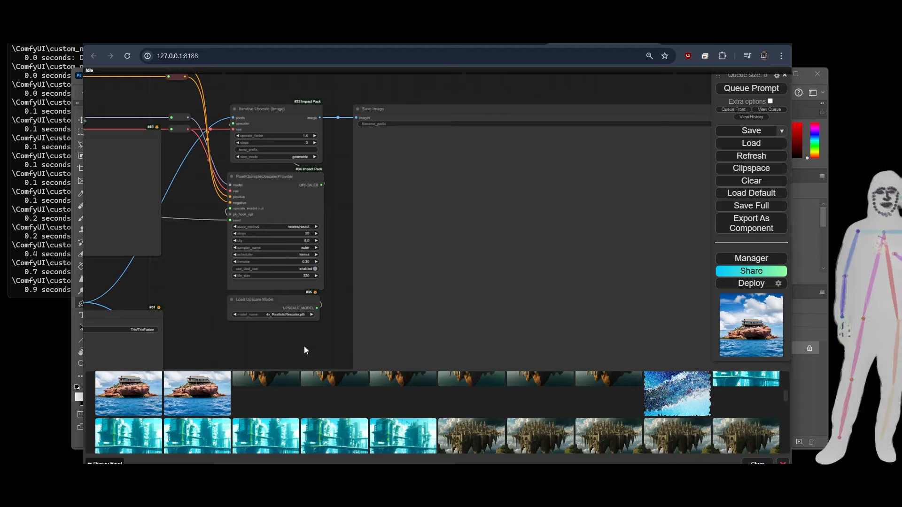
drag(328, 325, 230, 302)
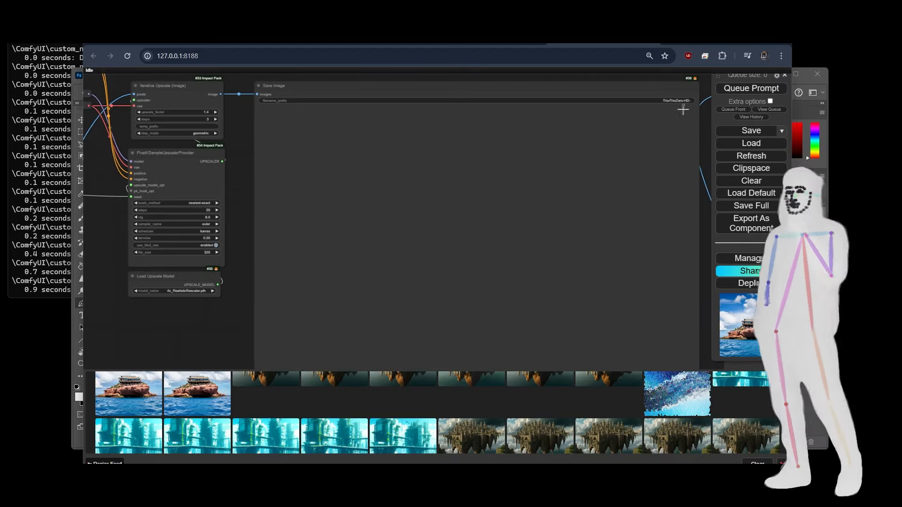
Step: Inspect the two large Save Image nodes and trace how they relate to the SUPIR chain below them
drag(694, 125, 141, 159)
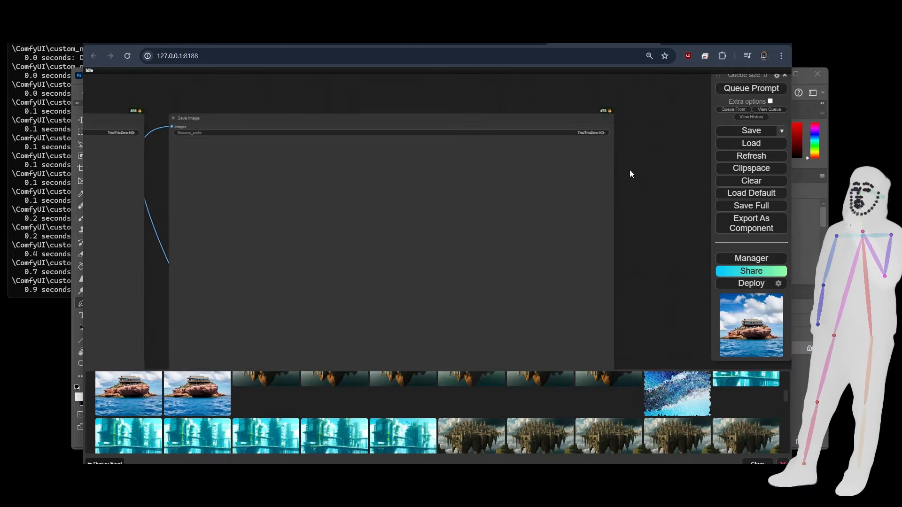
scroll(629, 170, down, 4)
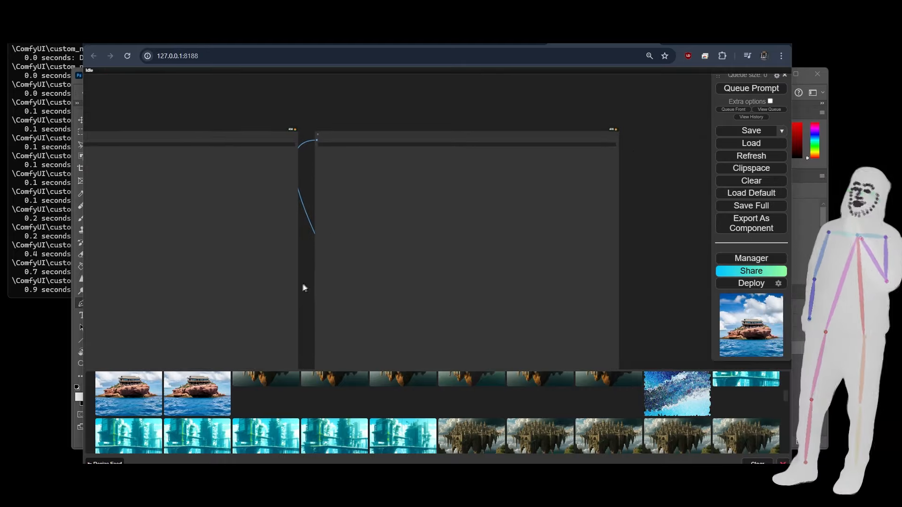
drag(302, 287, 423, 243)
scroll(429, 242, down, 6)
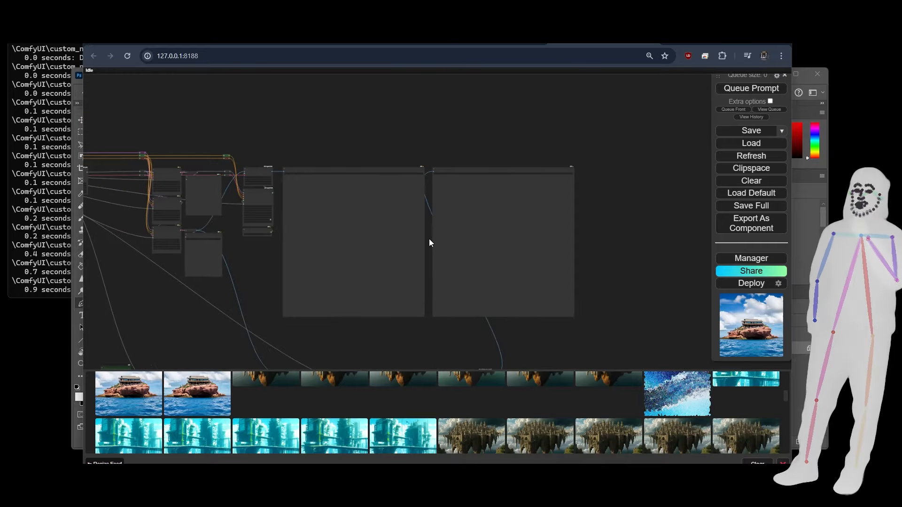
drag(450, 331, 477, 220)
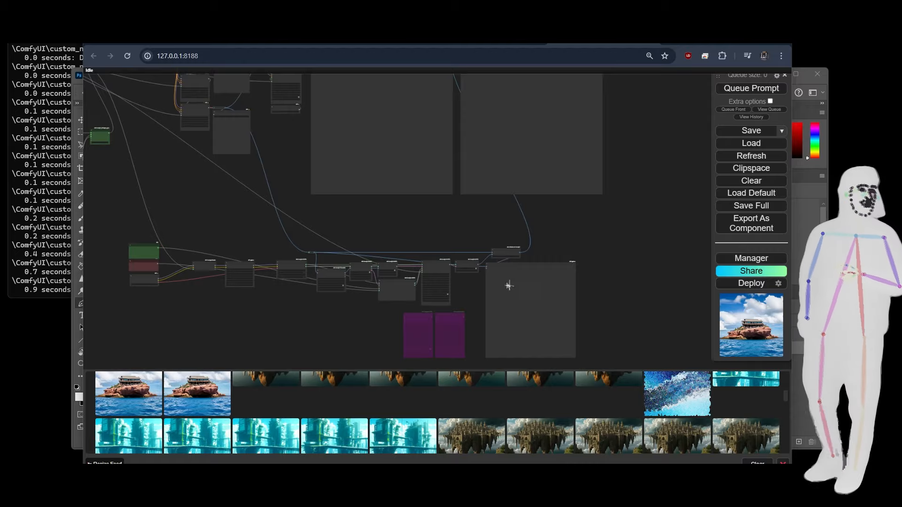
drag(251, 199, 274, 266)
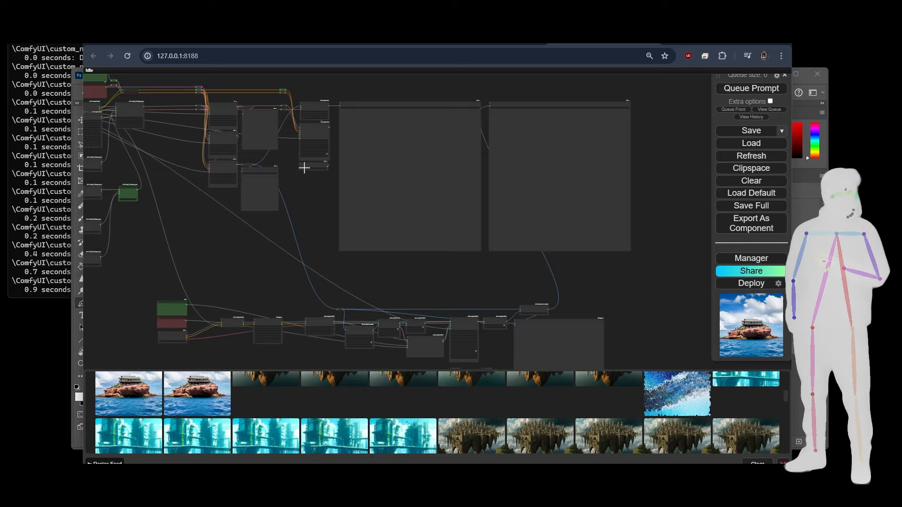
Step: Duplicate the Iterative Upscale, PixelKSampleUpscalerProvider, Load Upscale Model and first large Save Image nodes, placing the copies beyond the second Save Image
scroll(338, 96, up, 1)
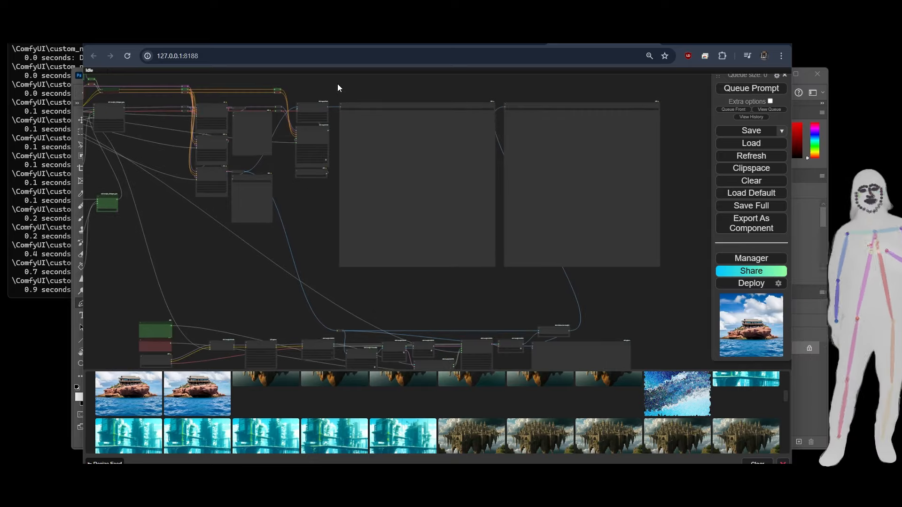
scroll(337, 89, up, 4)
drag(269, 98, 433, 255)
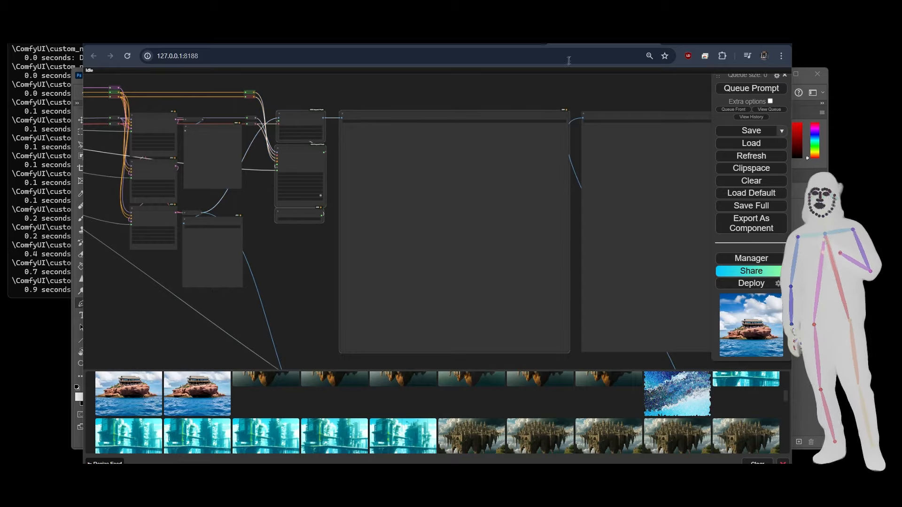
right_click(582, 45)
click(616, 125)
scroll(444, 248, down, 5)
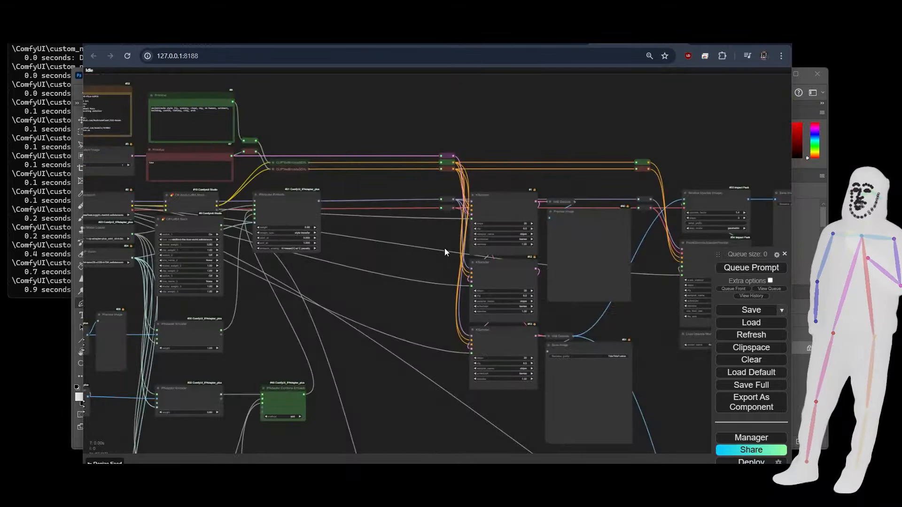
scroll(252, 272, up, 3)
drag(253, 272, 33, 252)
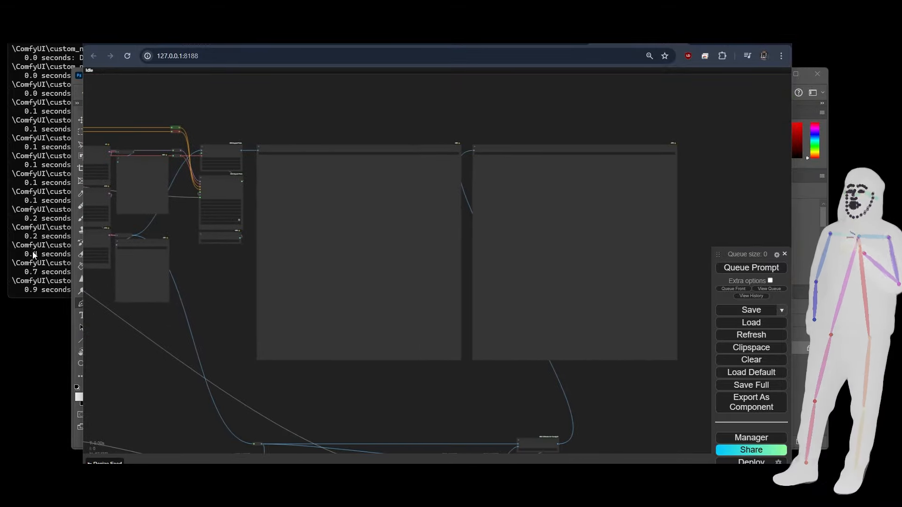
drag(700, 191, 549, 134)
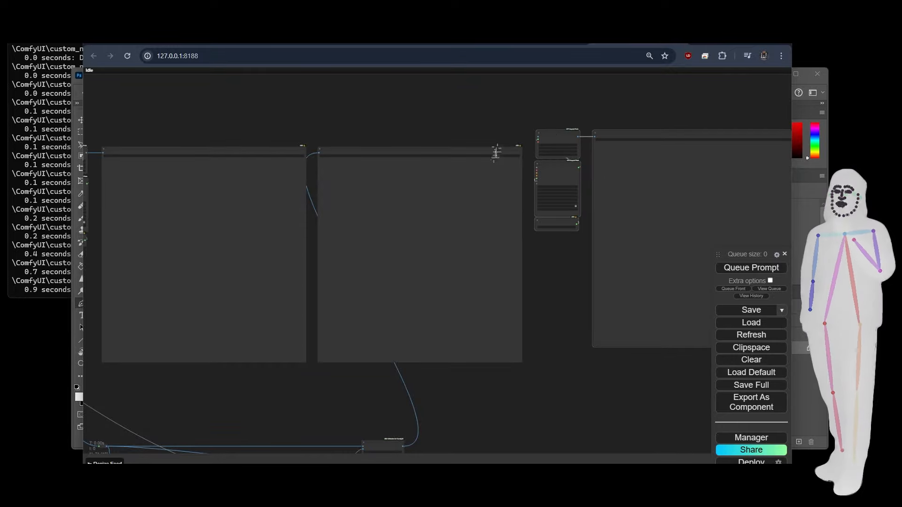
Step: Trace the reroute nodes carrying the latent, conditioning, model and VAE links to the KSamplers and the original Iterative Upscale group
drag(454, 109, 640, 120)
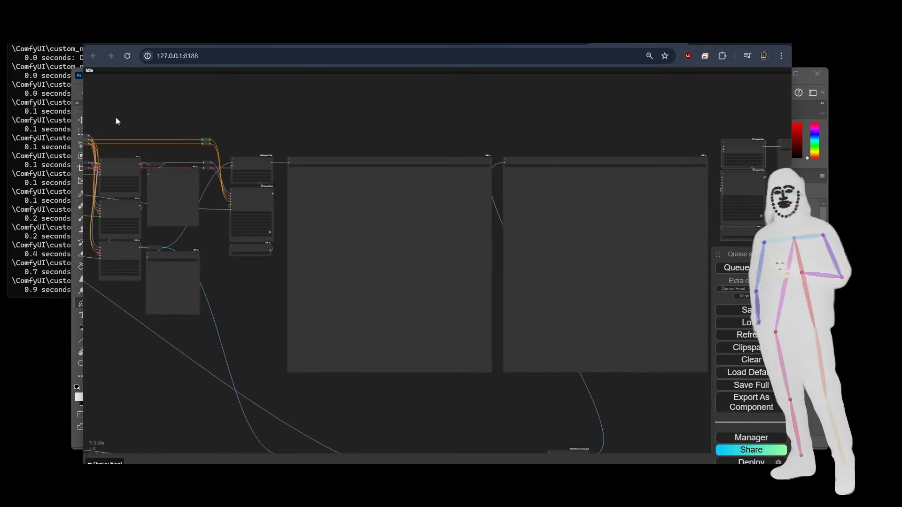
scroll(246, 133, up, 4)
scroll(247, 139, up, 3)
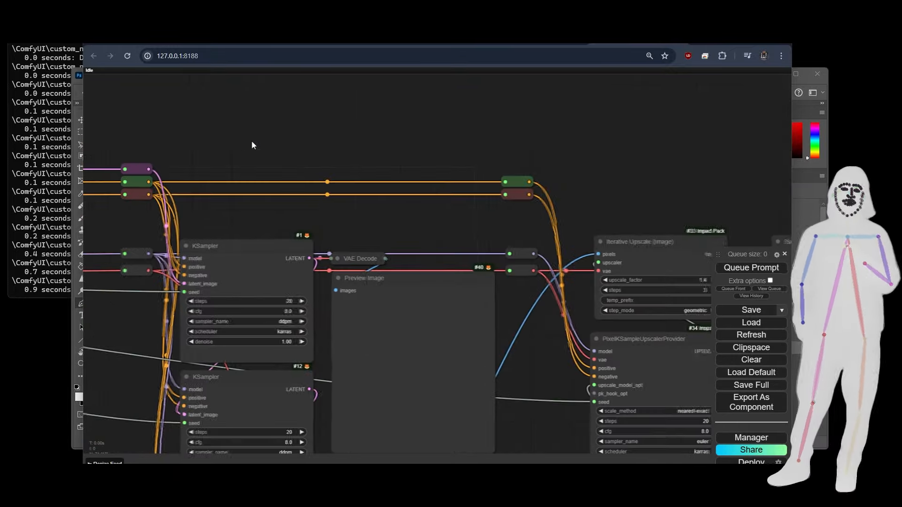
drag(252, 140, 353, 134)
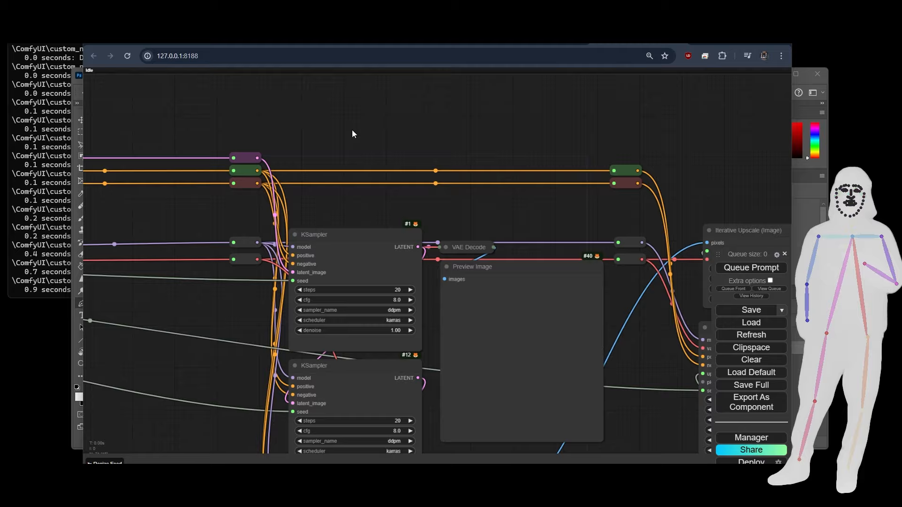
click(625, 170)
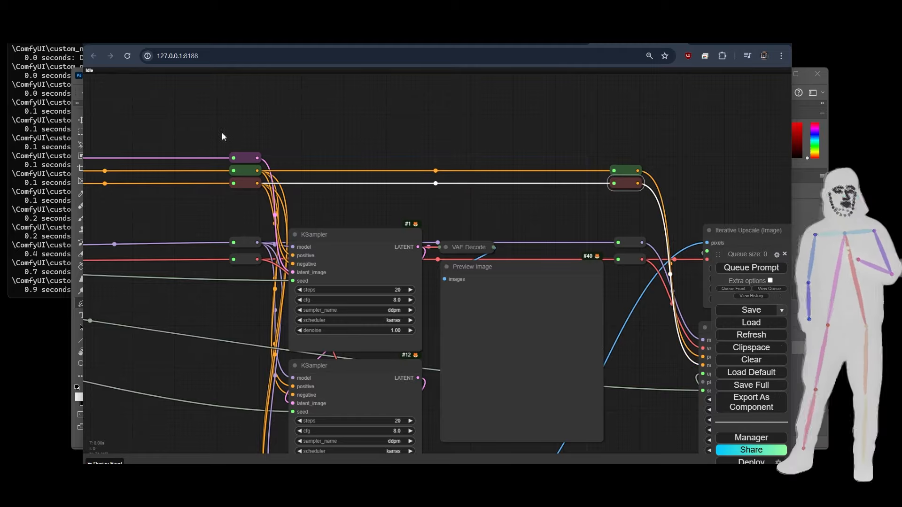
click(252, 154)
scroll(317, 134, down, 5)
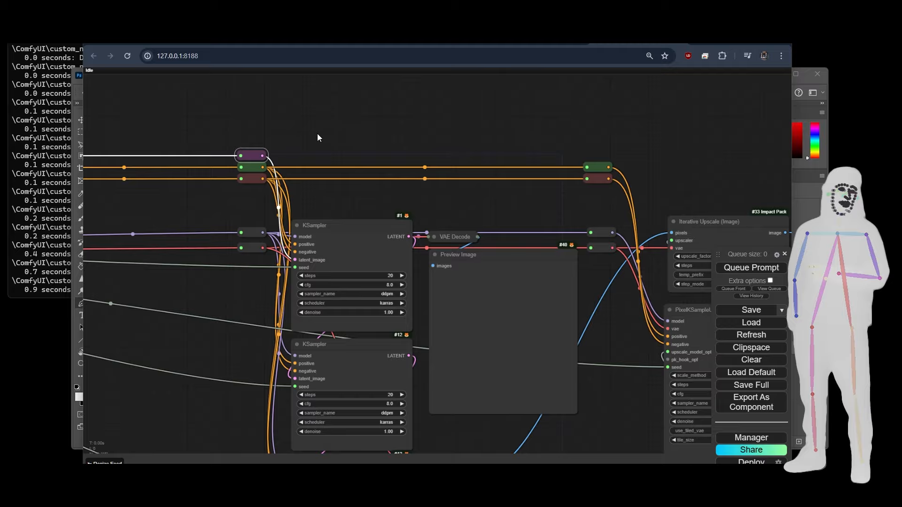
scroll(510, 220, up, 5)
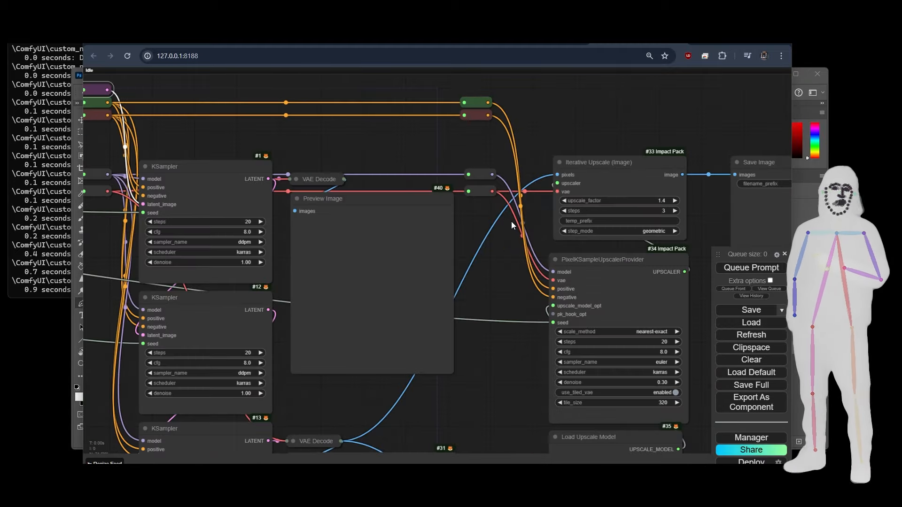
click(482, 192)
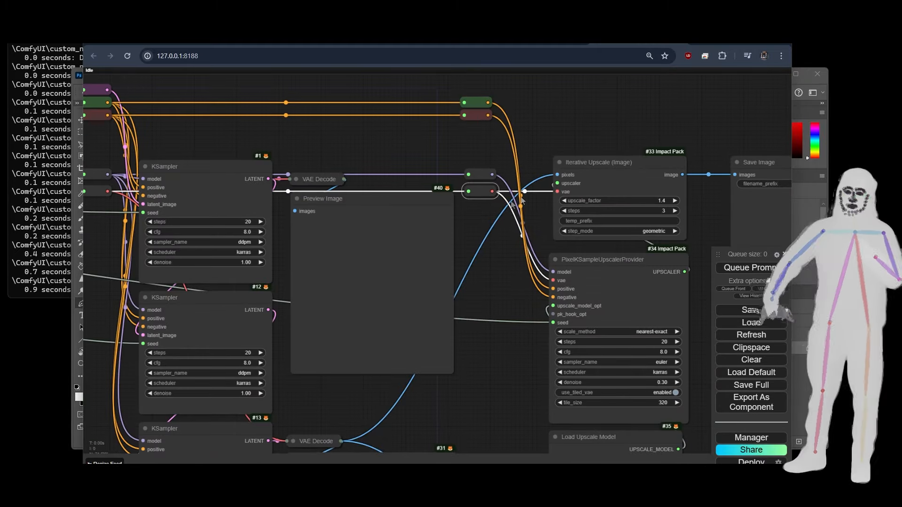
scroll(493, 239, down, 5)
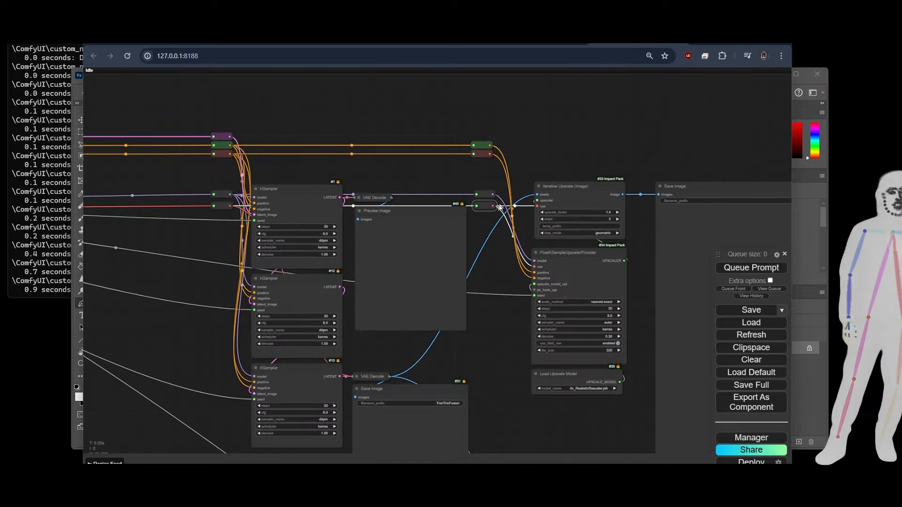
Step: Move the duplicated Iterative Upscale, PixelKSampleUpscalerProvider and Load Upscale Model nodes from beyond the second large Save Image to above the original upscale group
drag(493, 266, 303, 257)
scroll(302, 261, down, 7)
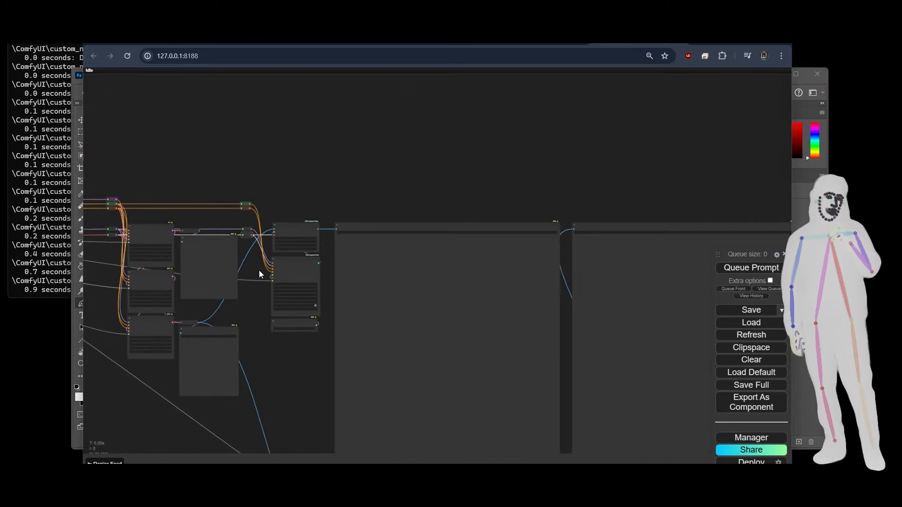
drag(630, 196, 399, 185)
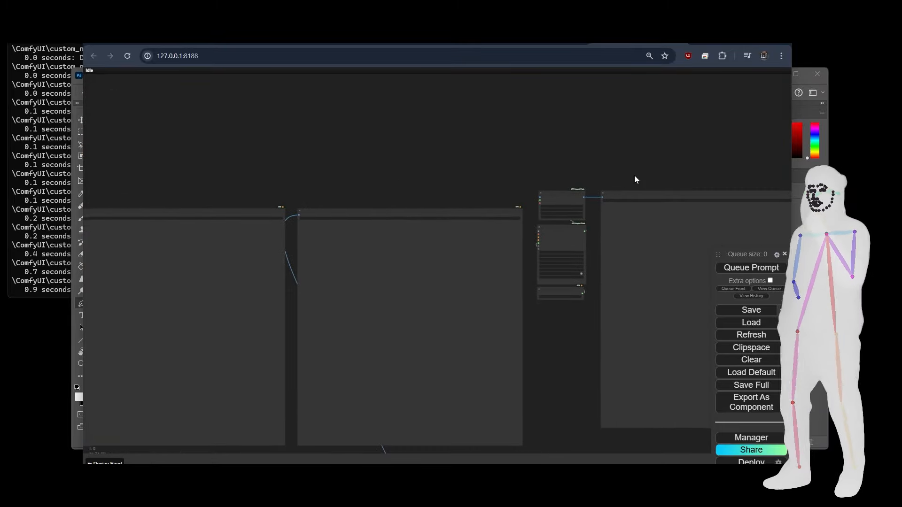
drag(517, 174, 641, 323)
drag(462, 189, 640, 190)
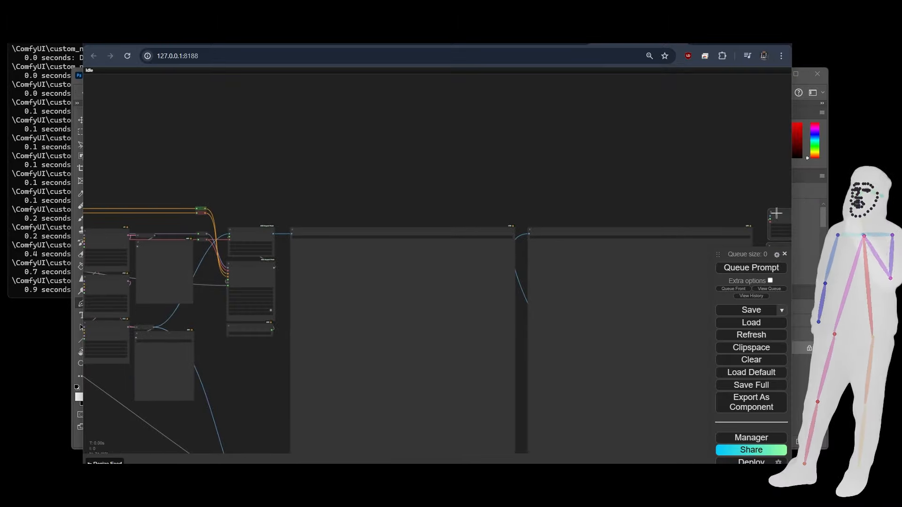
drag(775, 213, 278, 116)
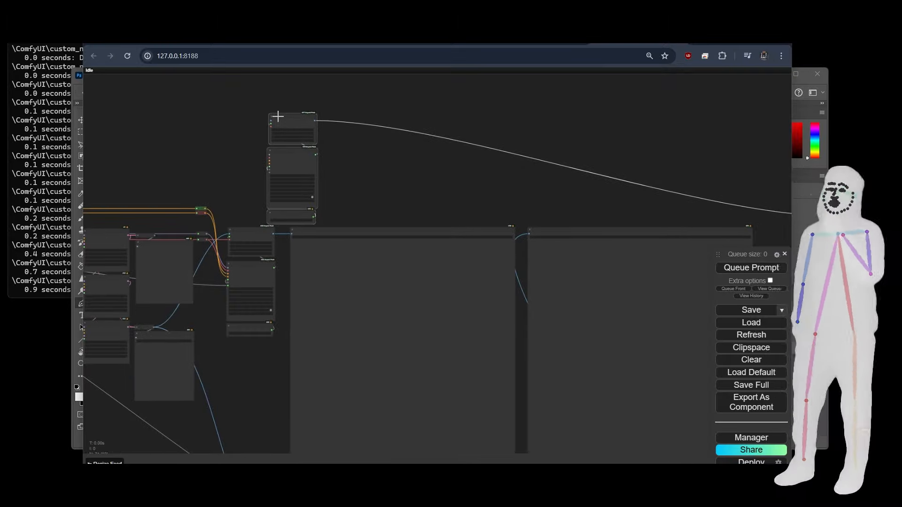
scroll(221, 190, up, 5)
drag(244, 193, 316, 203)
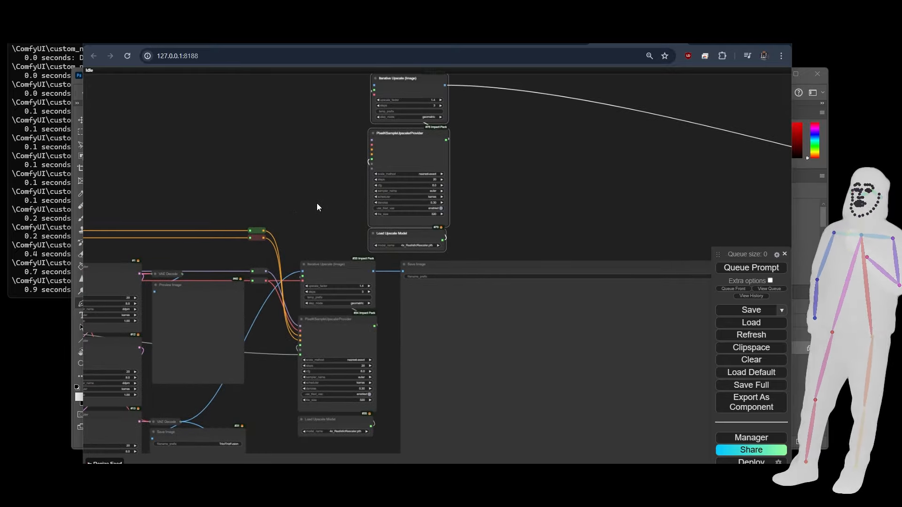
scroll(175, 145, down, 5)
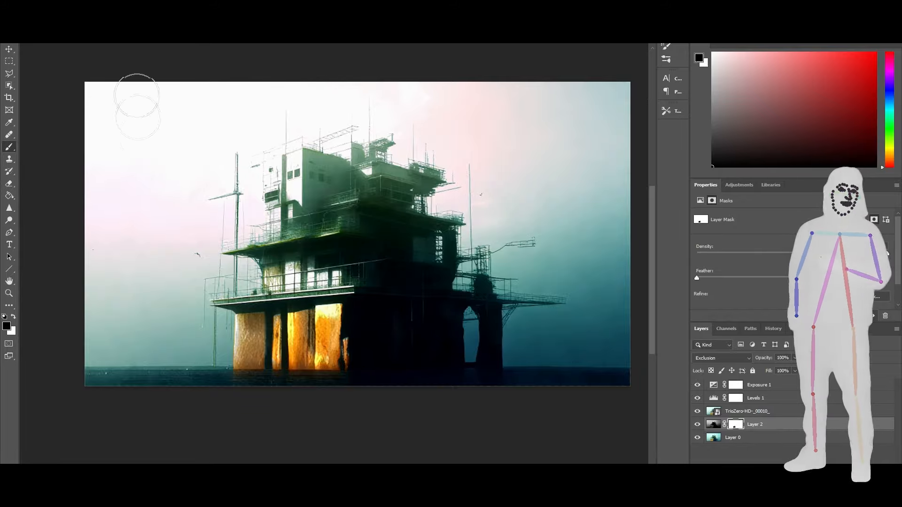
Step: Switch to Photoshop, hide Exposure 1, Levels 1, TrioZero-HD-_00010_ and Layer 2, and select Layer 0
click(159, 6)
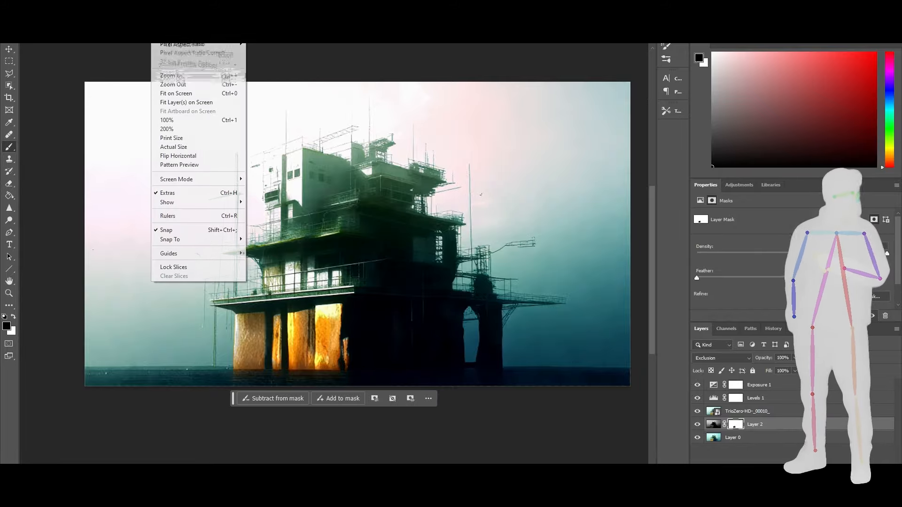
click(160, 6)
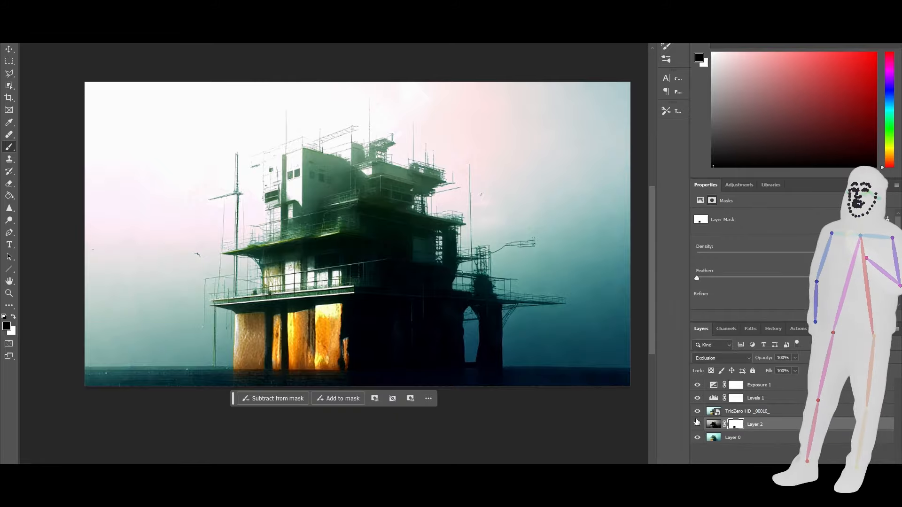
drag(696, 385, 722, 462)
click(744, 441)
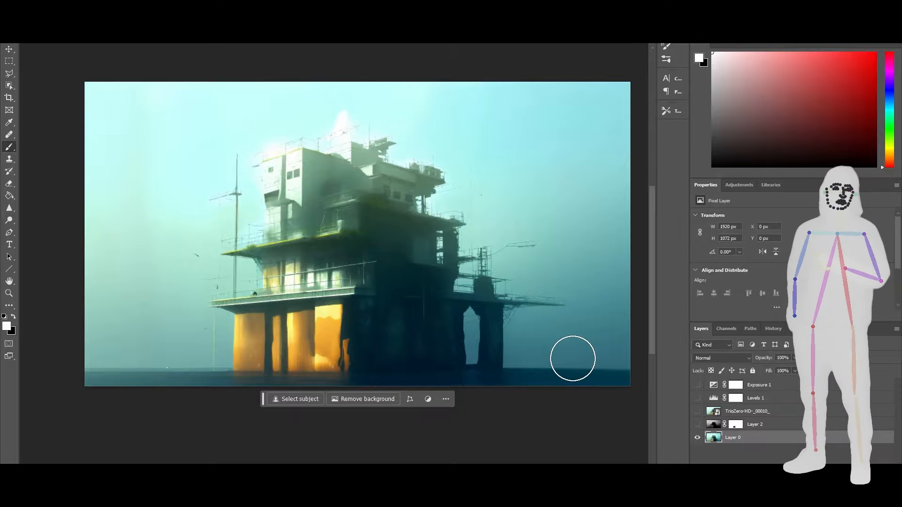
Step: Compare Layer 2 on its own with its Exclusion blend over Layer 0 by toggling Layer 0's visibility
click(697, 425)
click(697, 438)
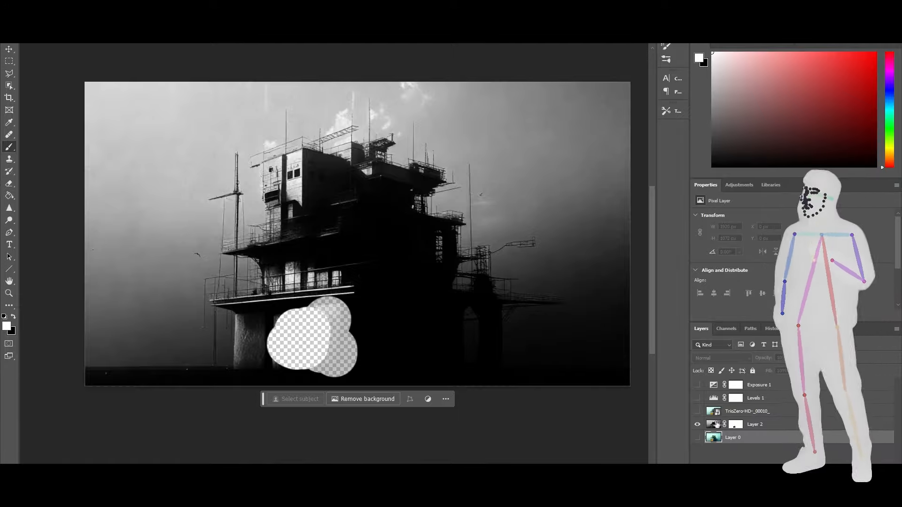
click(755, 428)
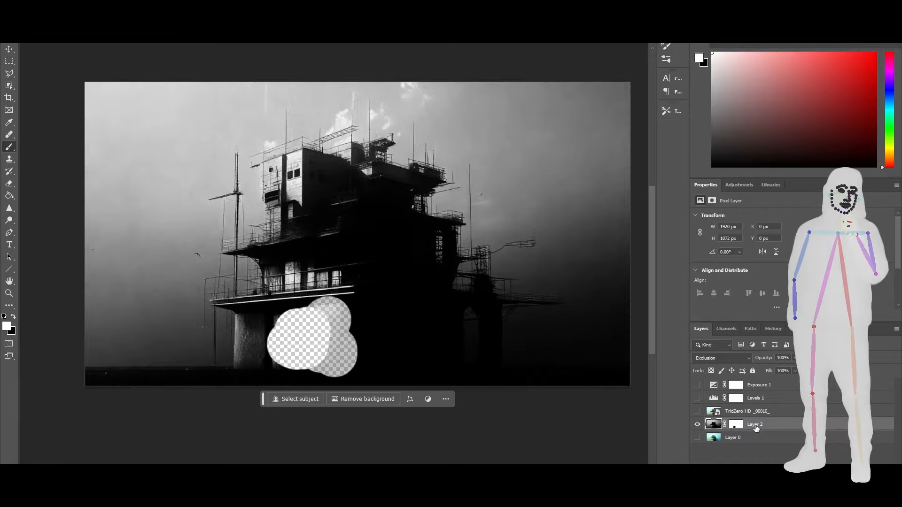
click(697, 438)
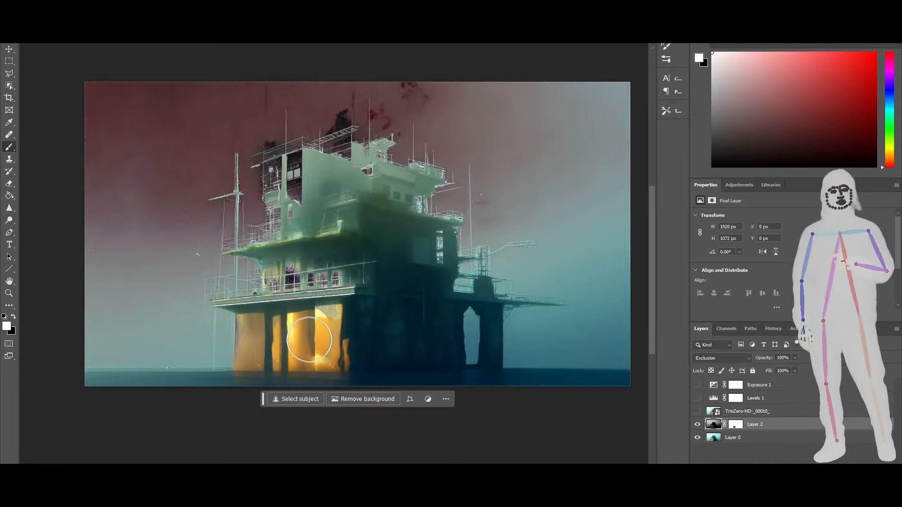
click(698, 437)
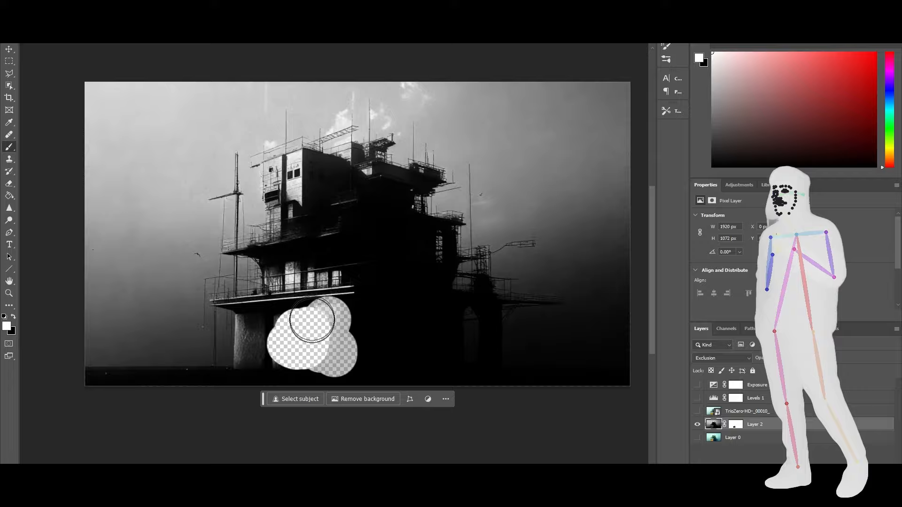
click(697, 437)
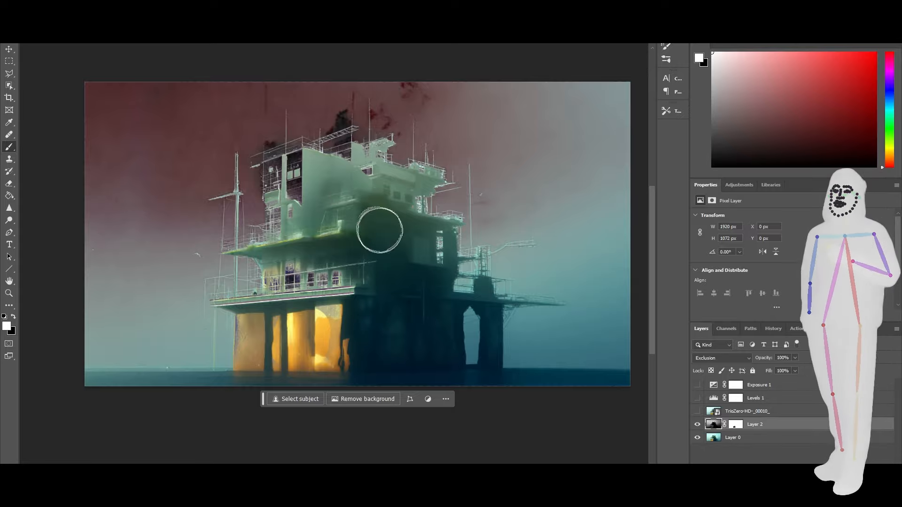
Step: Show and select the TrioZero-HD-_00010_ layer, and turn the Levels 1 and Exposure 1 adjustments back on
click(697, 411)
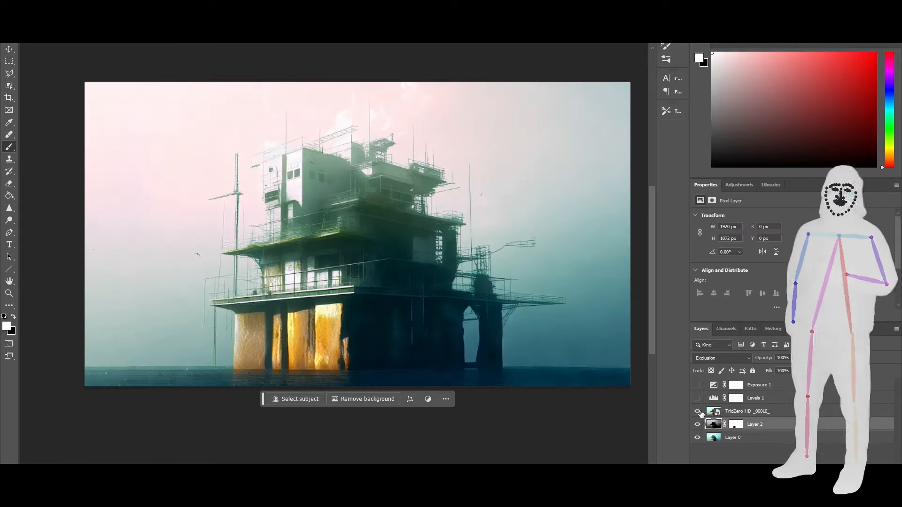
click(750, 412)
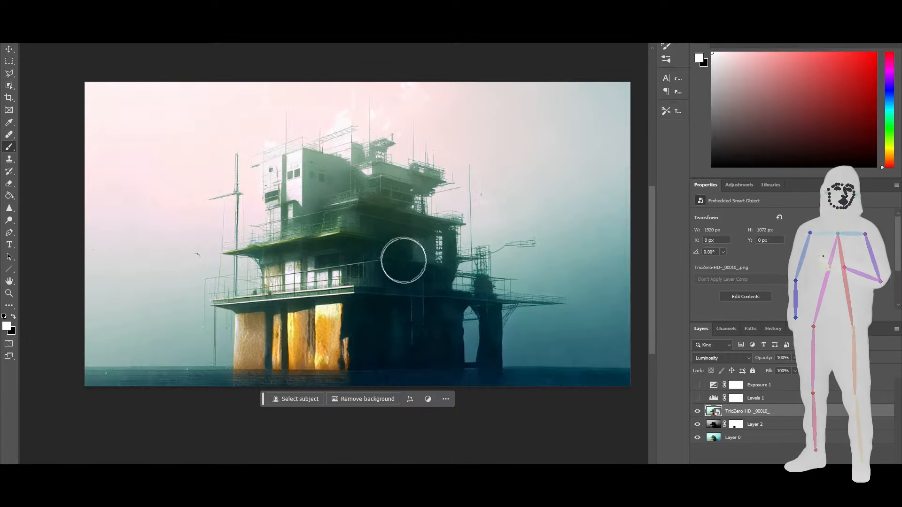
click(697, 398)
click(697, 386)
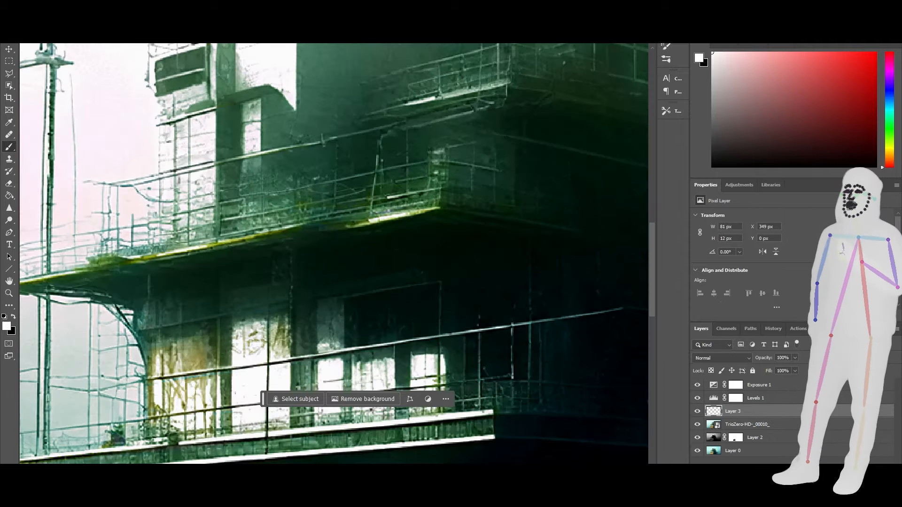
Step: Paint faint and solid white test strokes along the middle deck railing on Layer 3
click(38, 36)
drag(77, 50, 66, 49)
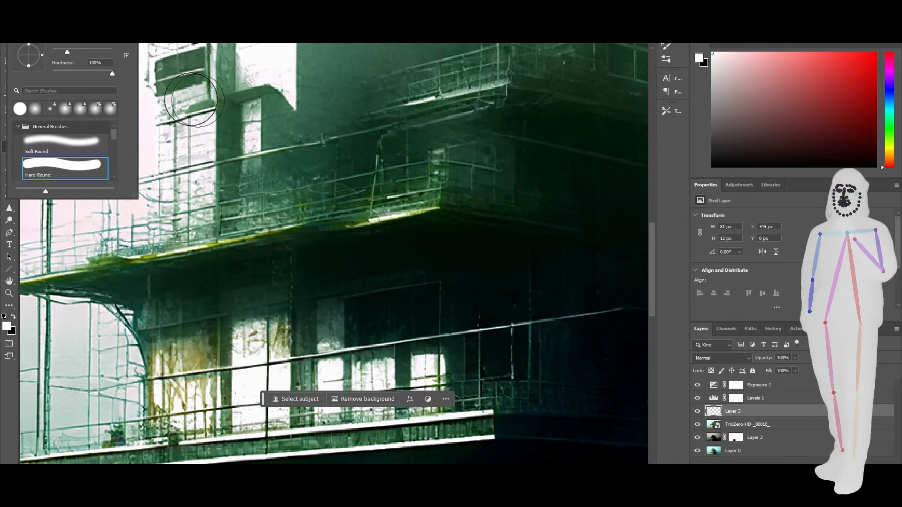
click(303, 220)
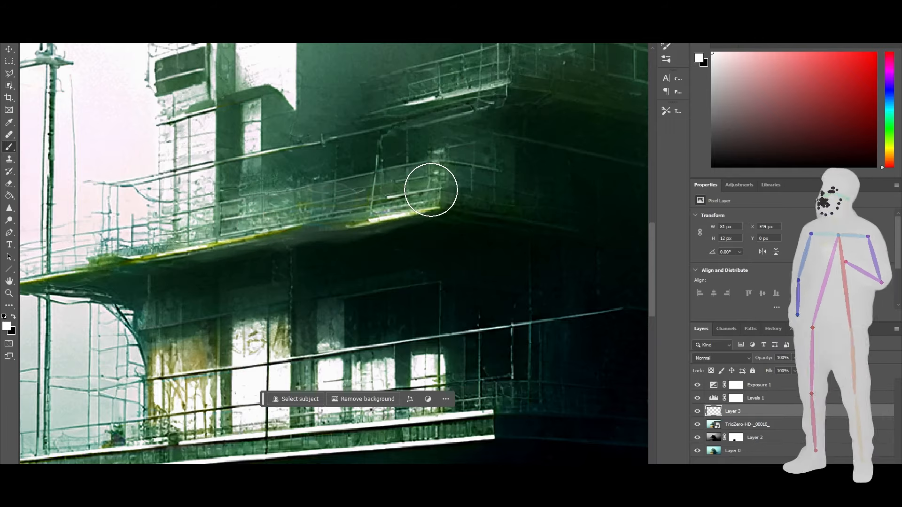
mouse_move(476, 170)
mouse_down()
mouse_move(492, 199)
mouse_move(458, 198)
mouse_move(485, 194)
mouse_move(485, 173)
mouse_move(459, 179)
mouse_up()
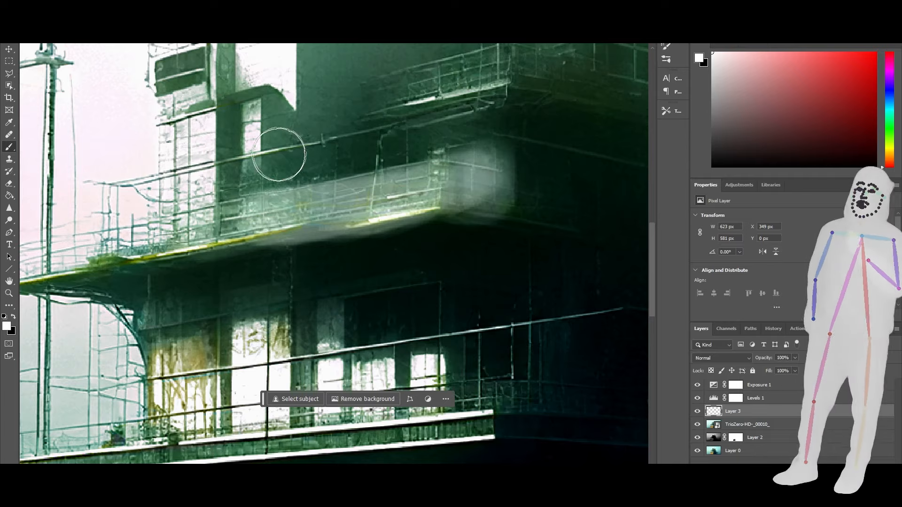
drag(257, 212, 461, 180)
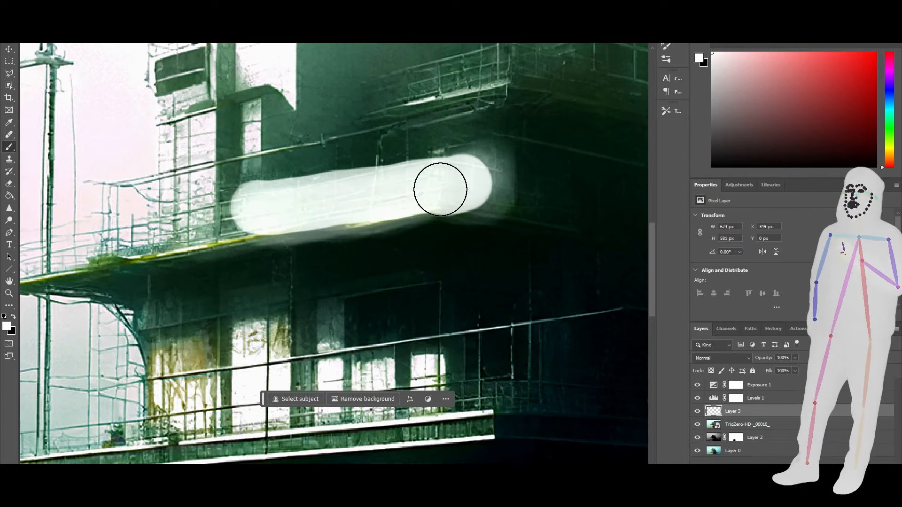
Step: Undo the white test strokes and delete Layer 3
key(ctrl+z)
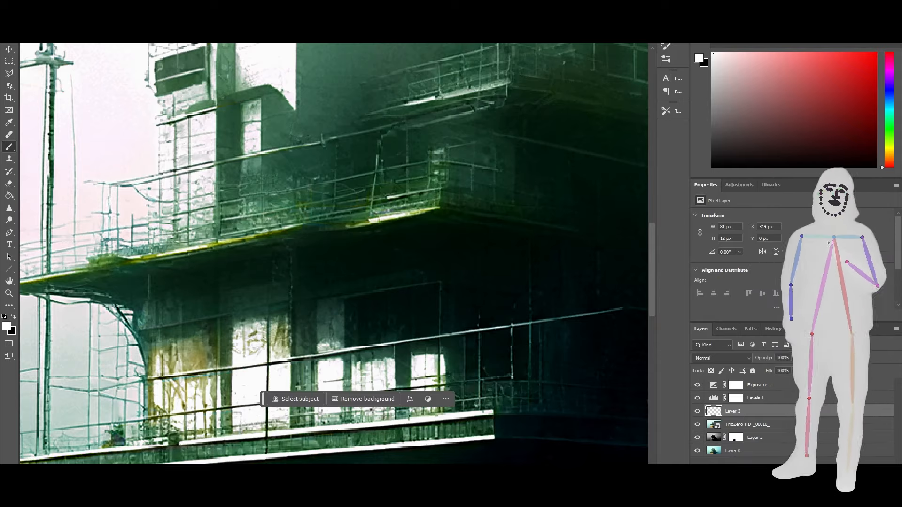
key(Delete)
click(416, 187)
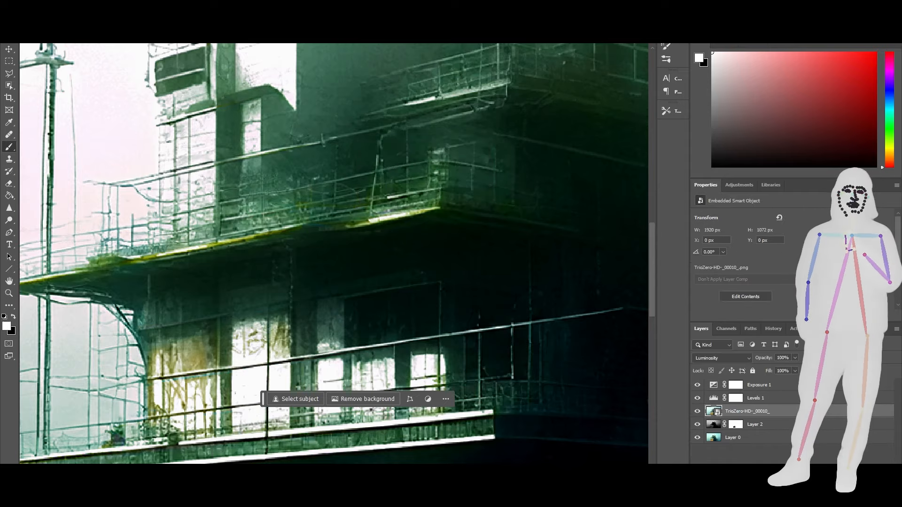
Step: Paint black on Layer 2's mask over the middle deck railing and the yellowish windows beneath it
click(742, 428)
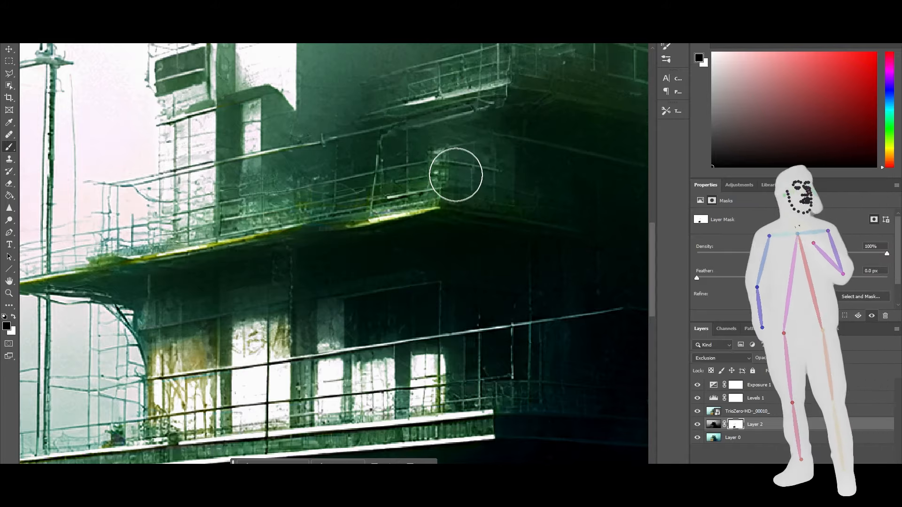
drag(419, 189, 211, 228)
mouse_move(265, 308)
mouse_down()
mouse_move(166, 341)
mouse_move(193, 355)
mouse_move(163, 354)
mouse_move(193, 340)
mouse_move(190, 324)
mouse_move(152, 355)
mouse_move(194, 357)
mouse_move(165, 385)
mouse_move(187, 363)
mouse_move(192, 410)
mouse_move(152, 419)
mouse_move(166, 397)
mouse_move(164, 368)
mouse_move(199, 399)
mouse_up()
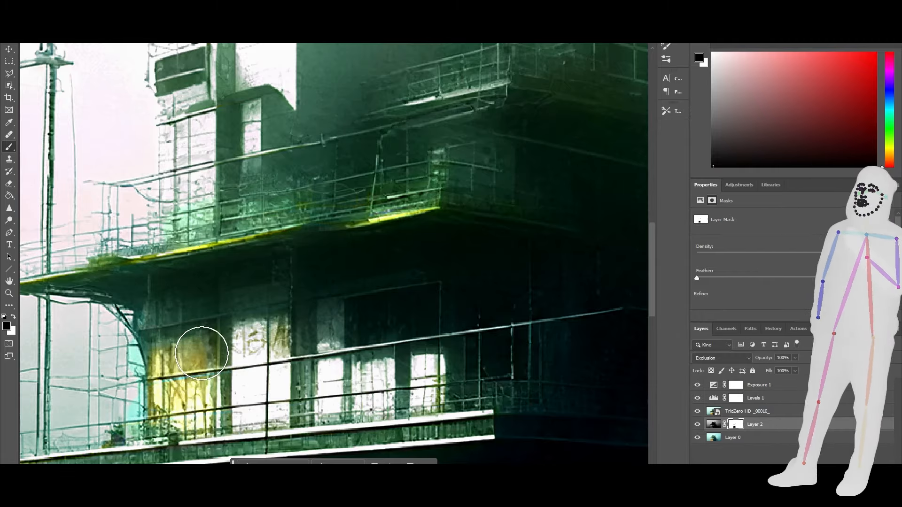
scroll(261, 298, down, 2)
scroll(255, 301, down, 2)
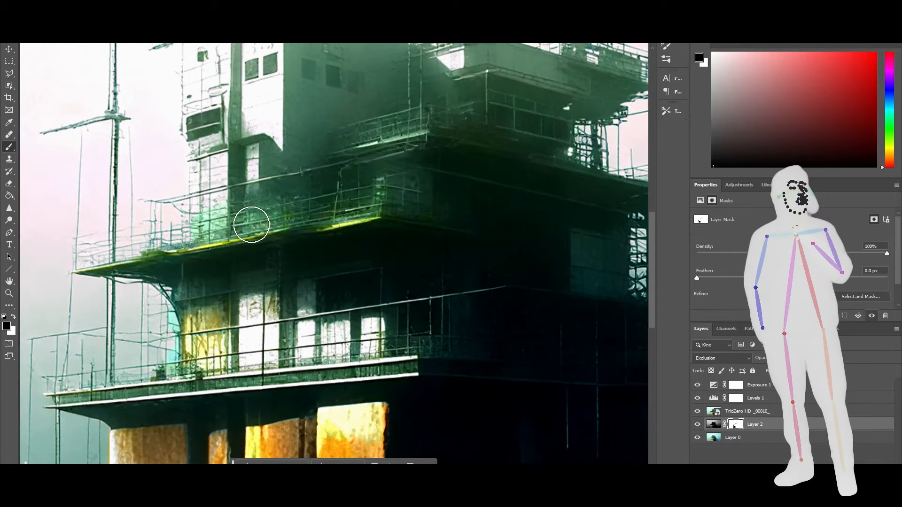
mouse_move(252, 225)
mouse_down()
mouse_move(302, 214)
mouse_move(199, 229)
mouse_move(197, 204)
mouse_move(223, 210)
mouse_move(199, 220)
mouse_move(220, 227)
mouse_move(277, 222)
mouse_up()
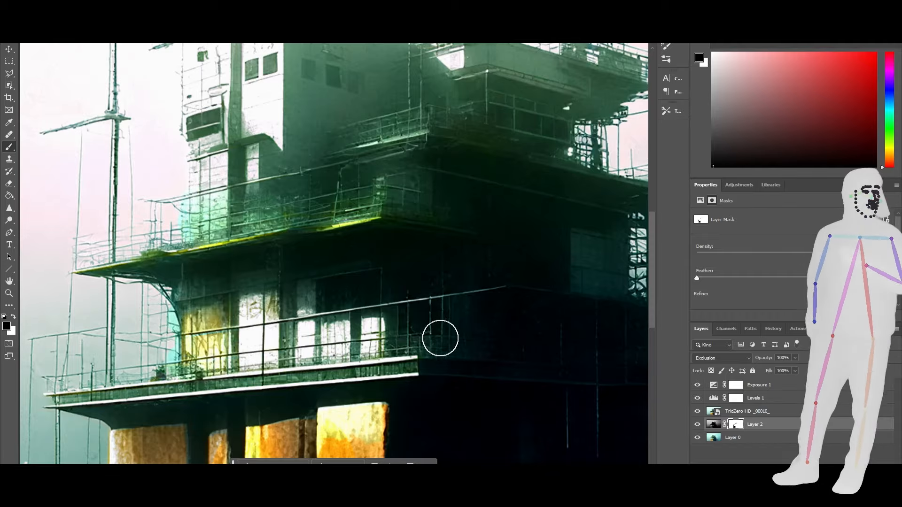
Step: Set the TrioZero-HD-_00010_ layer's blend mode to Normal
scroll(361, 374, up, 3)
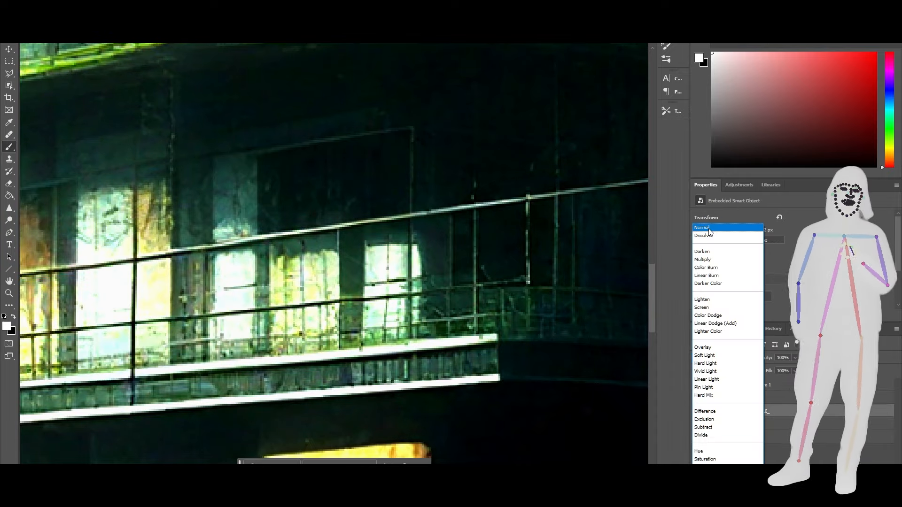
click(709, 231)
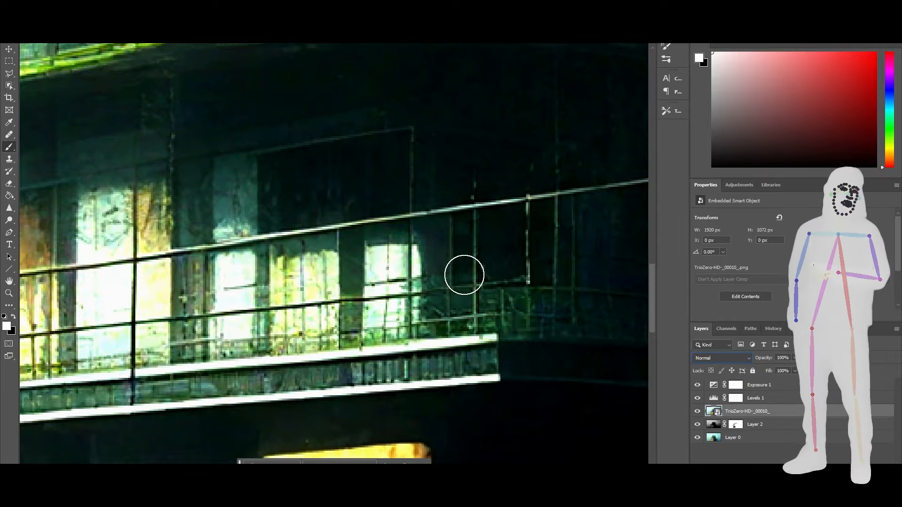
scroll(356, 251, down, 5)
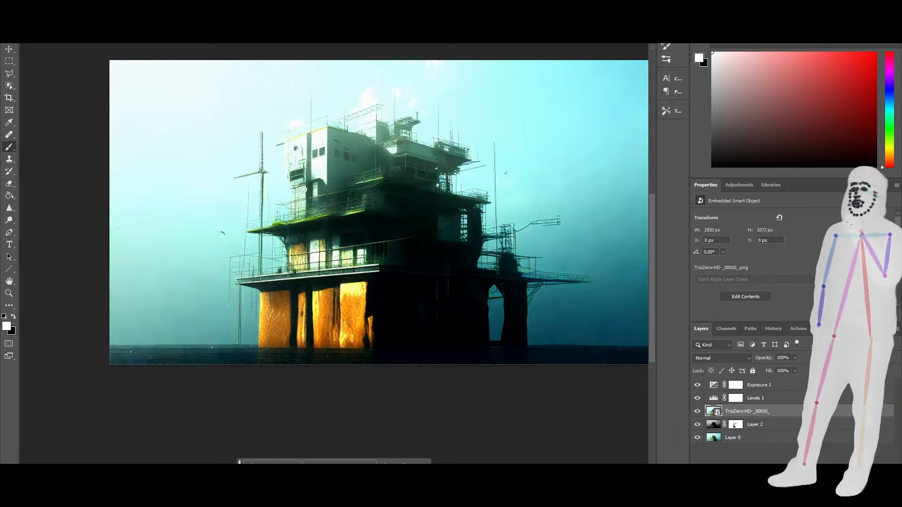
scroll(304, 189, up, 2)
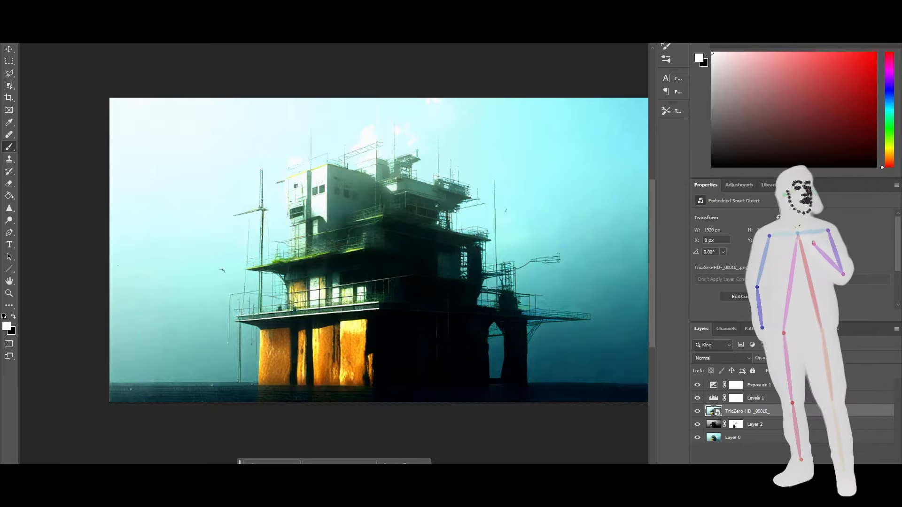
Step: Hide Exposure 1, Levels 1, TrioZero-HD-_00010_ and Layer 2 one after another to view Layer 0 alone
click(696, 386)
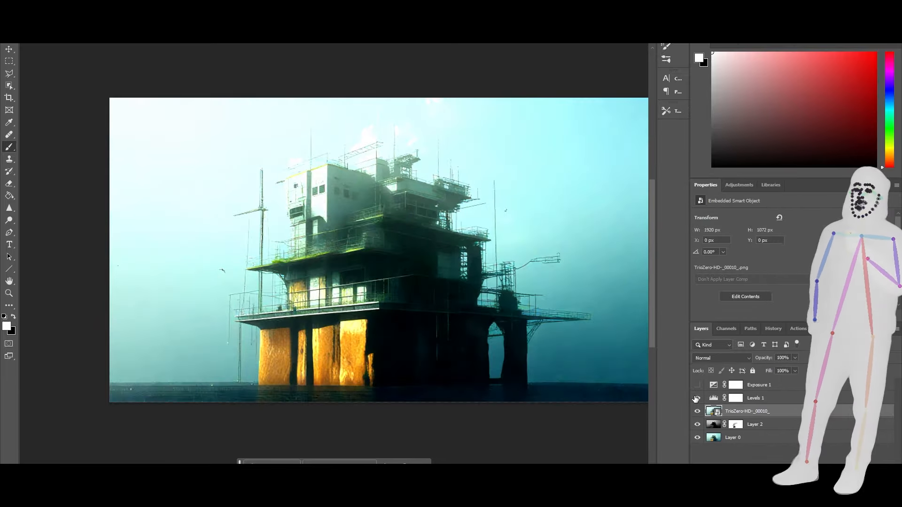
click(697, 399)
click(697, 412)
click(698, 425)
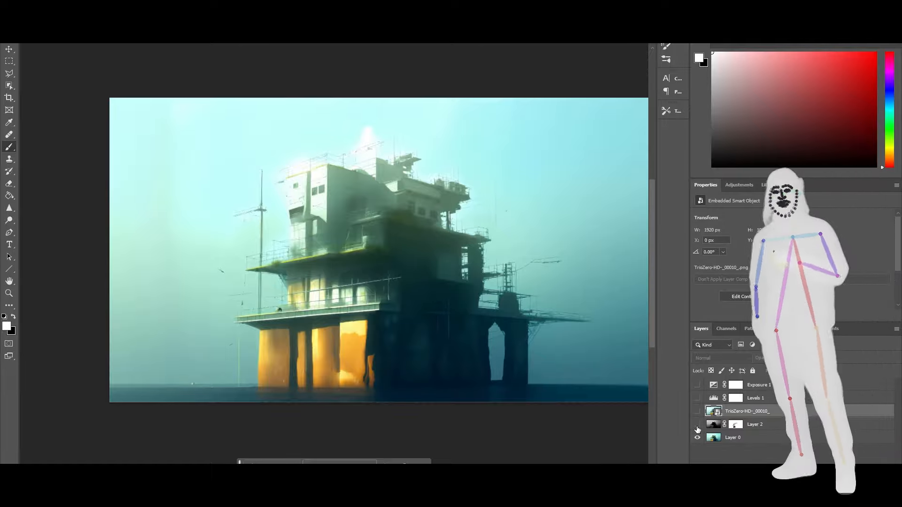
Step: Compare the TrioZero-HD-_00010_ layer alone with Layer 0 alone by alternating their visibility
click(697, 437)
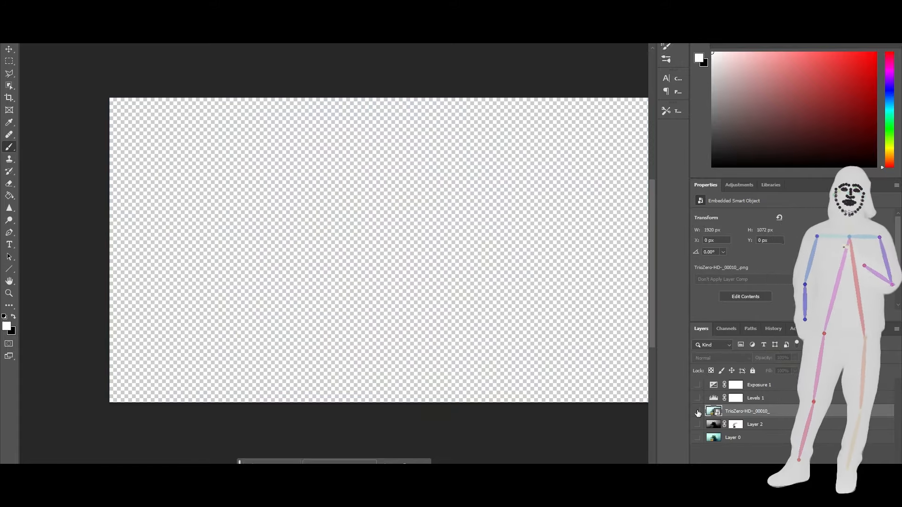
click(697, 411)
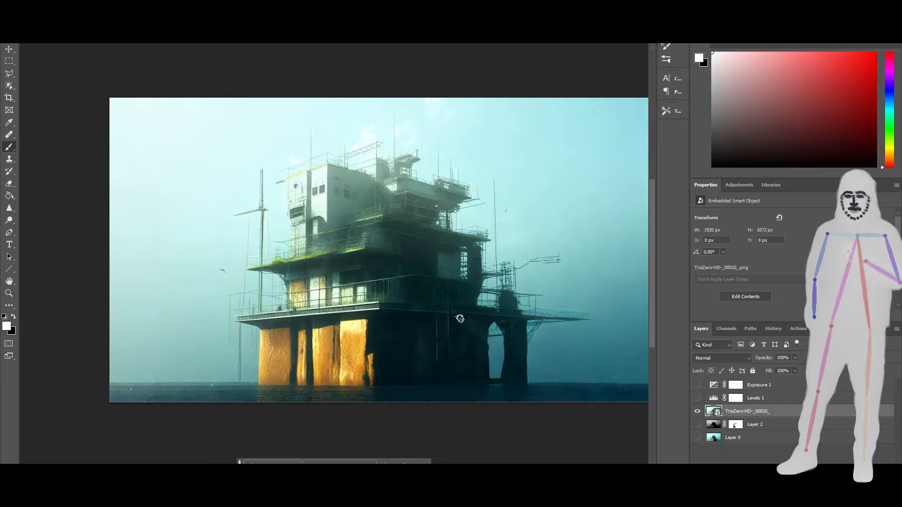
click(696, 412)
click(697, 438)
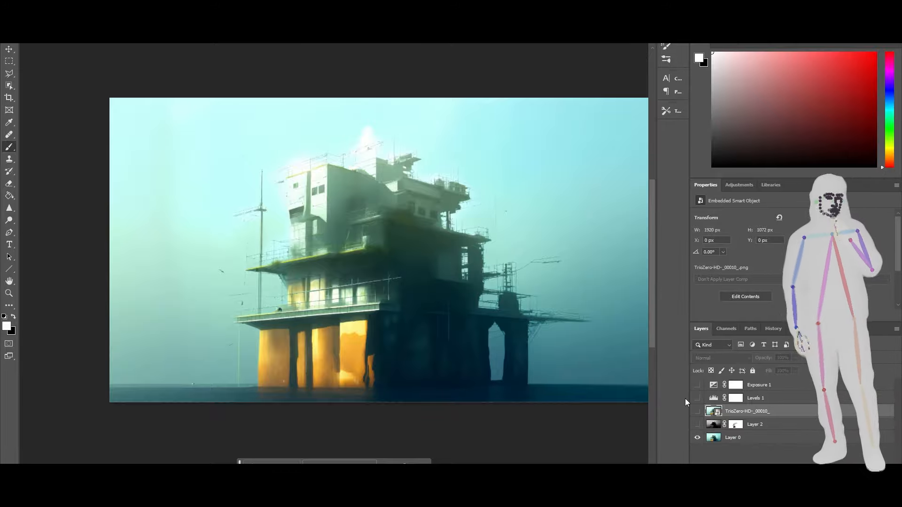
Step: Make TrioZero-HD-_00010_, Layer 2, Levels 1 and Exposure 1 visible again over Layer 0
click(697, 411)
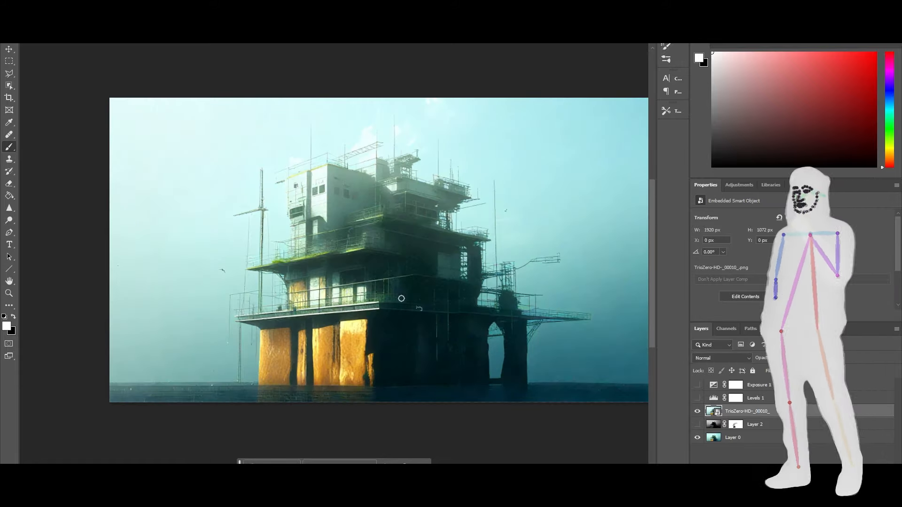
click(697, 424)
click(696, 398)
click(697, 385)
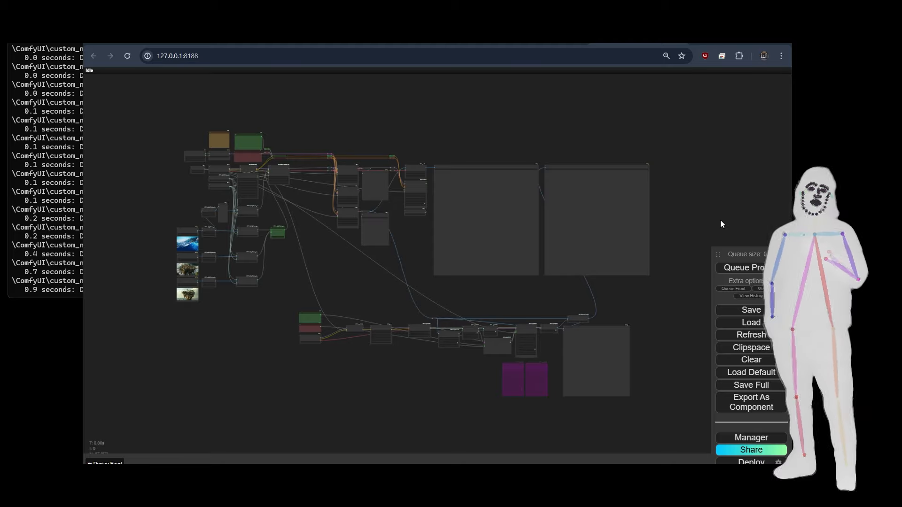
Step: Switch to the Civitai page of the SUPIR Upscaling Pack and read its "What's in the Pack?" workflow list
click(173, 41)
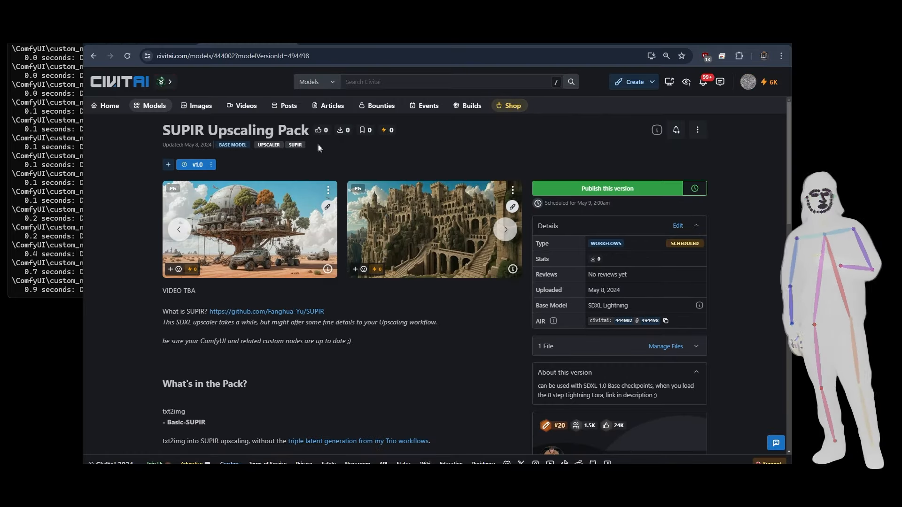
scroll(386, 177, down, 4)
click(467, 317)
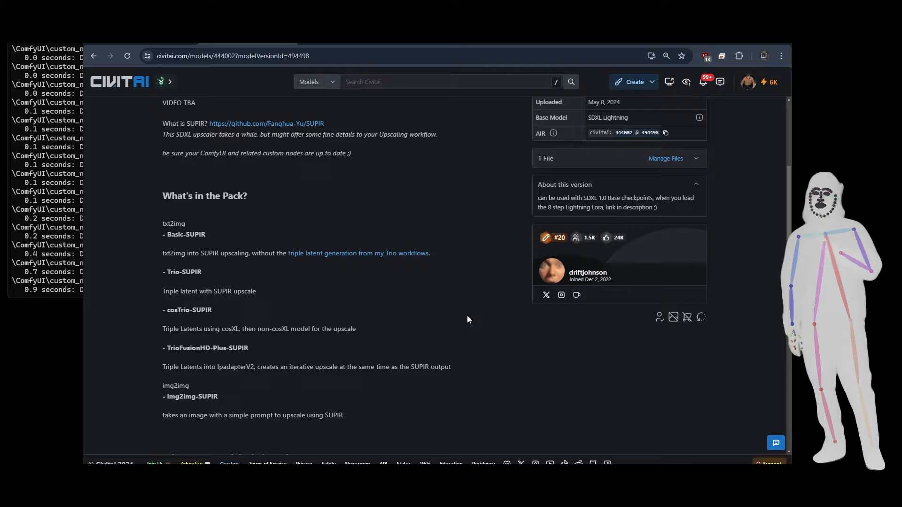